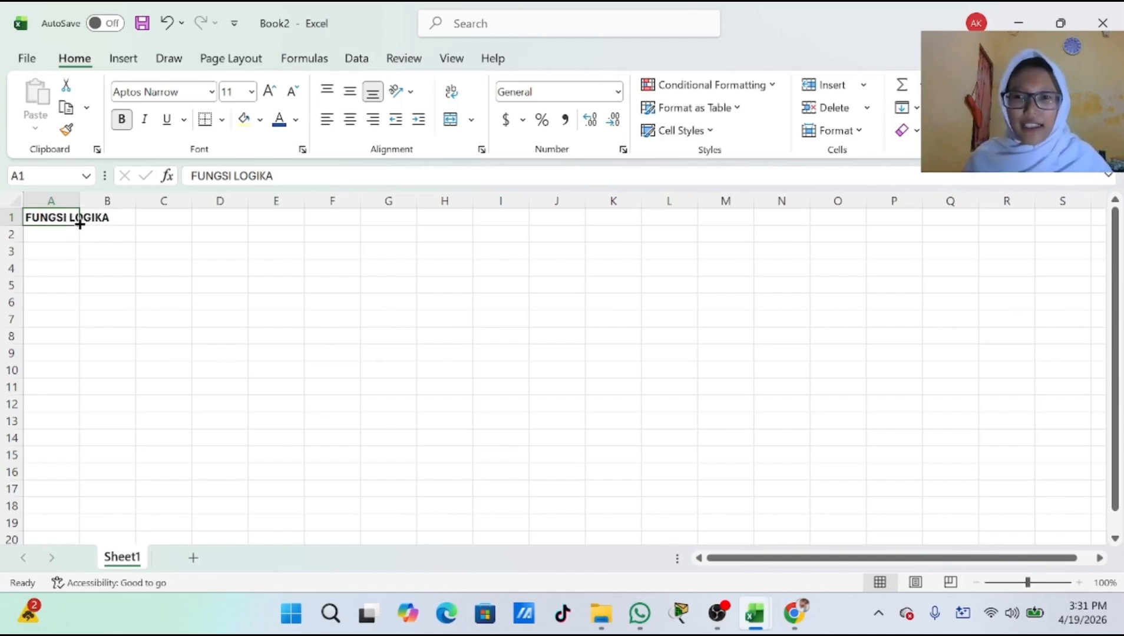
Extend the FUNGSI LOGIKA title across A1:J1 and merge and center it into one cell.
drag(79, 223, 601, 242)
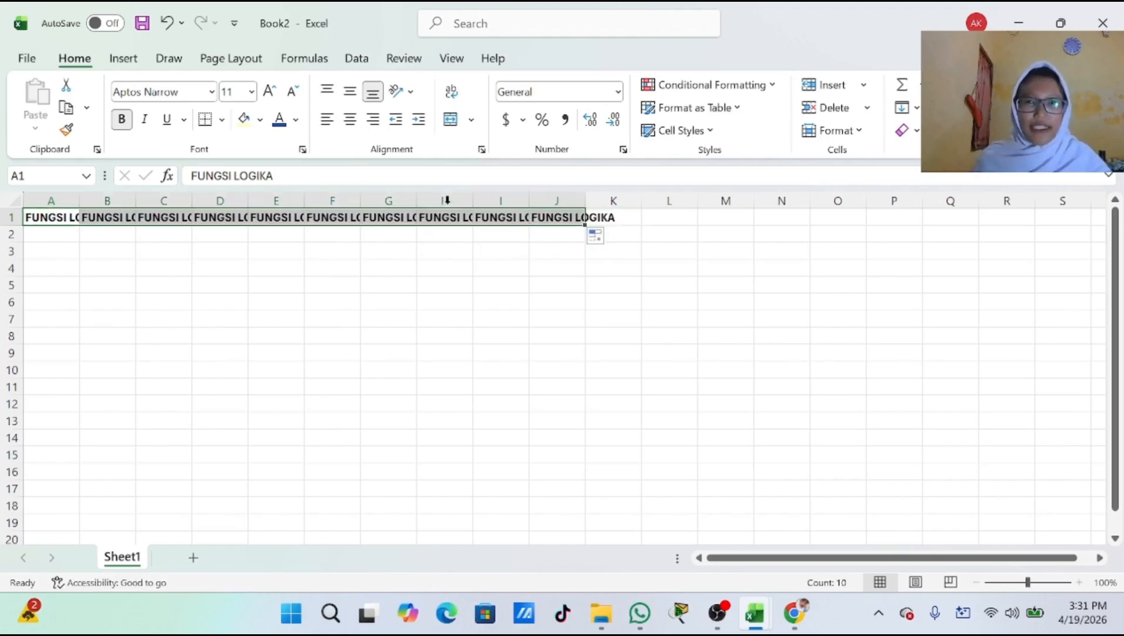
click(451, 120)
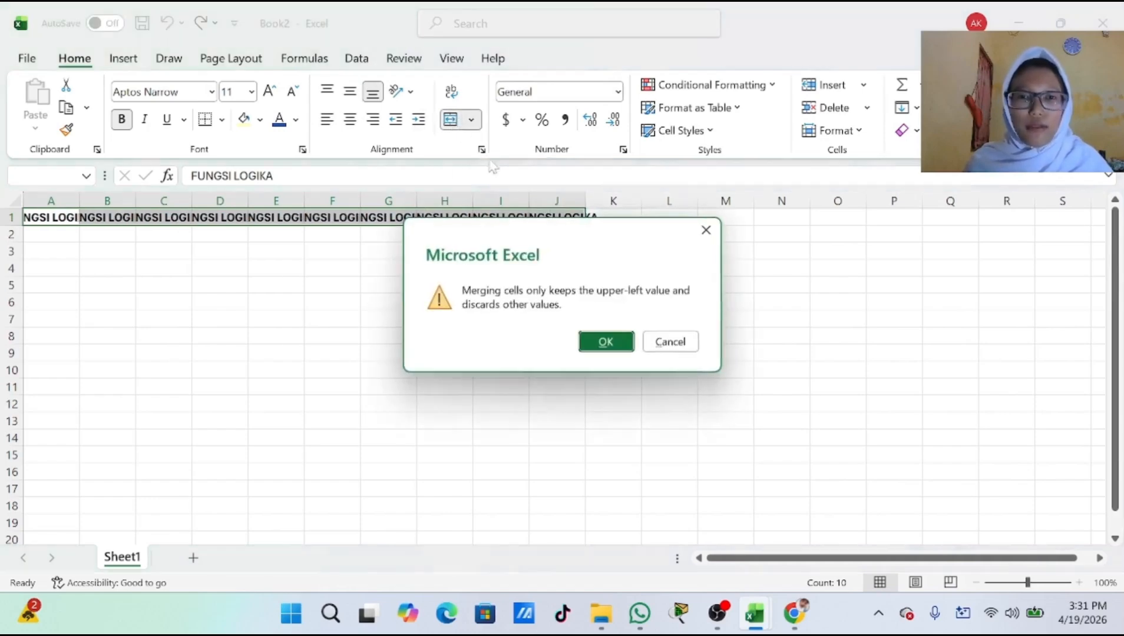
click(605, 342)
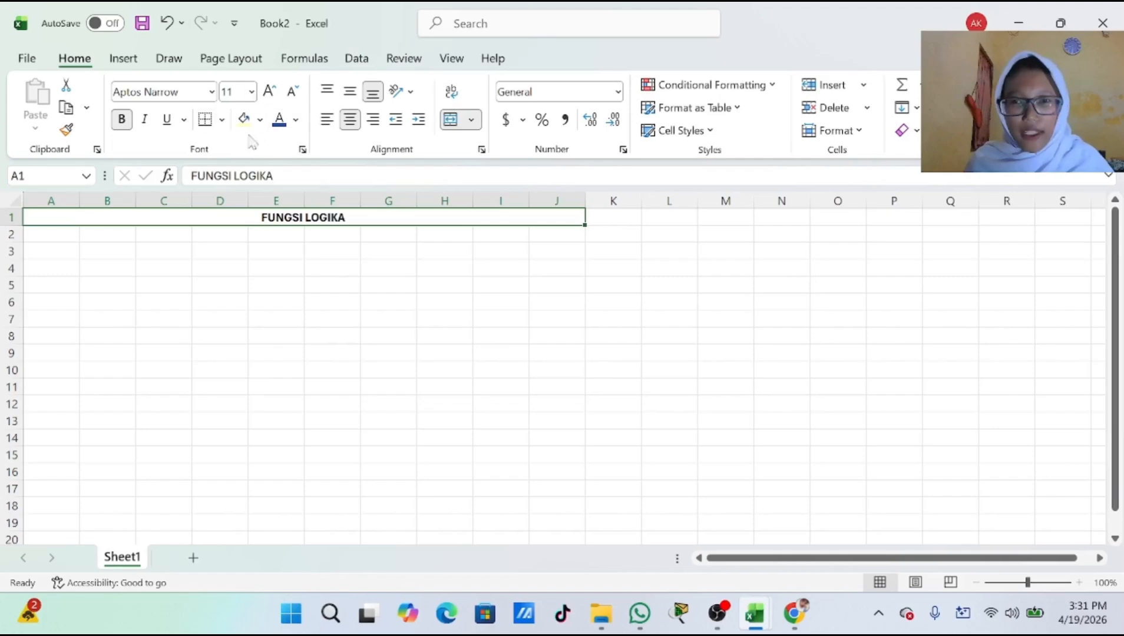
Give the merged FUNGSI LOGIKA title purple text on a light pink-red fill.
click(260, 119)
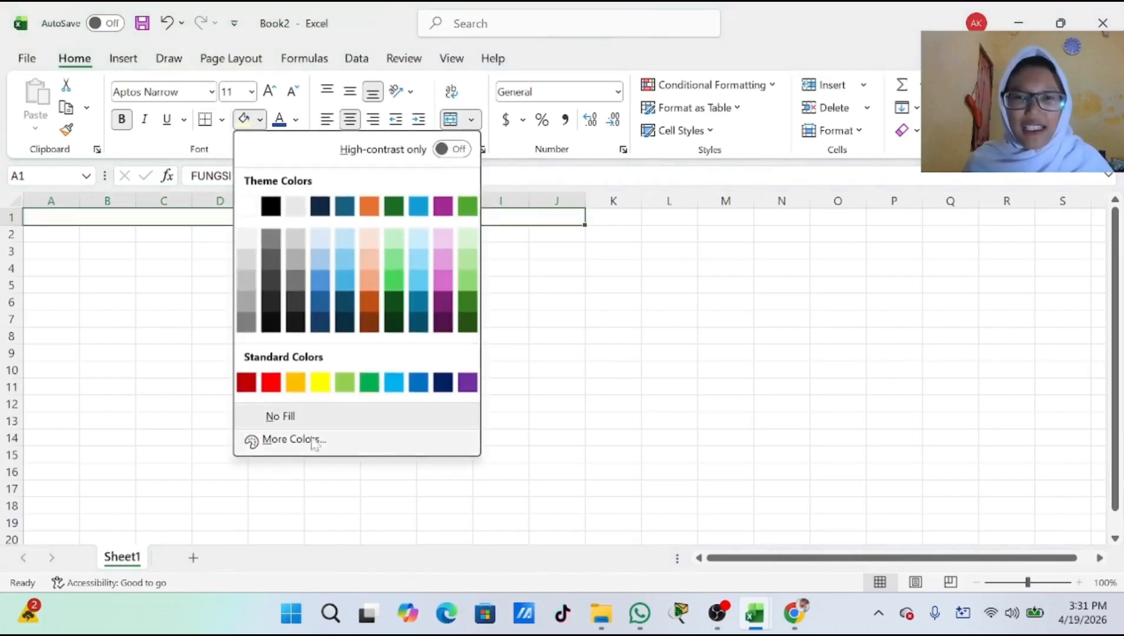
click(442, 253)
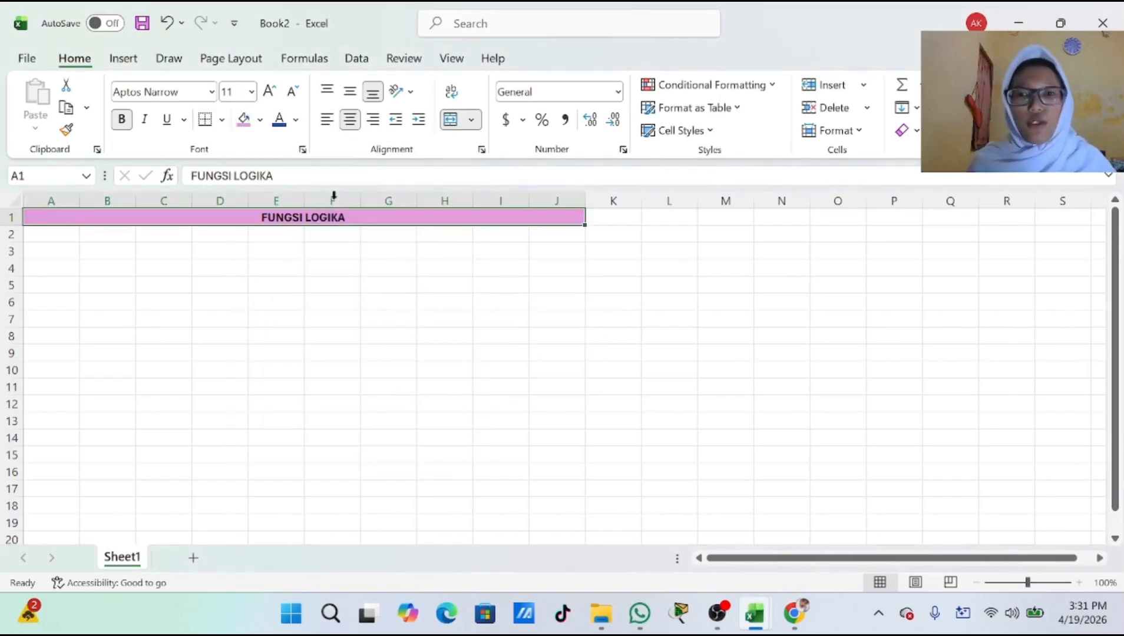
click(296, 120)
click(341, 436)
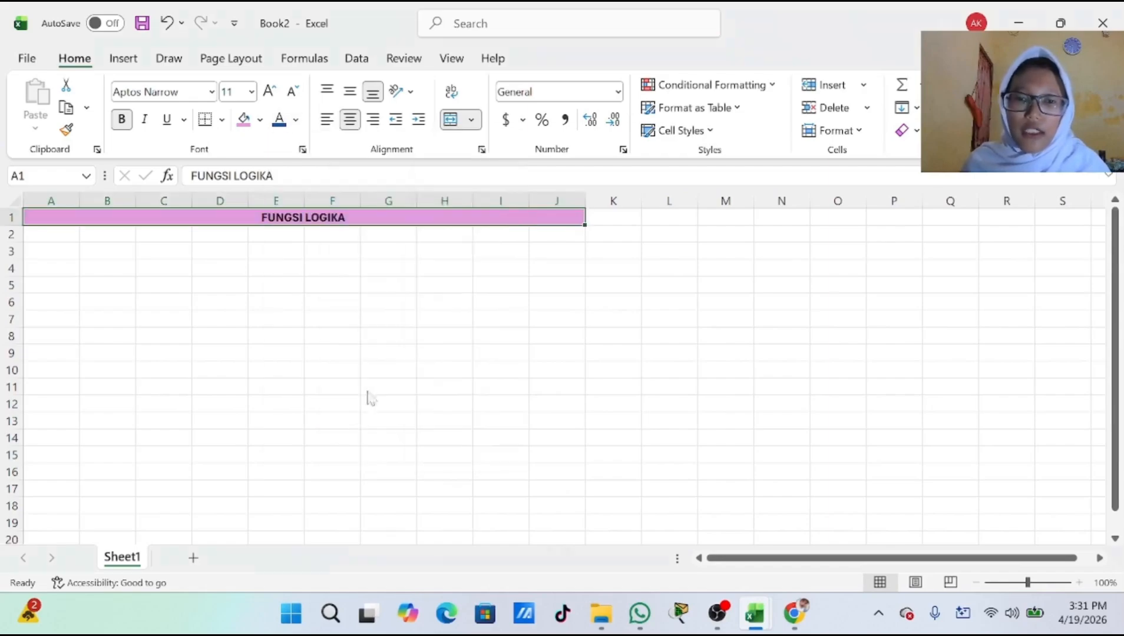
click(505, 263)
click(510, 270)
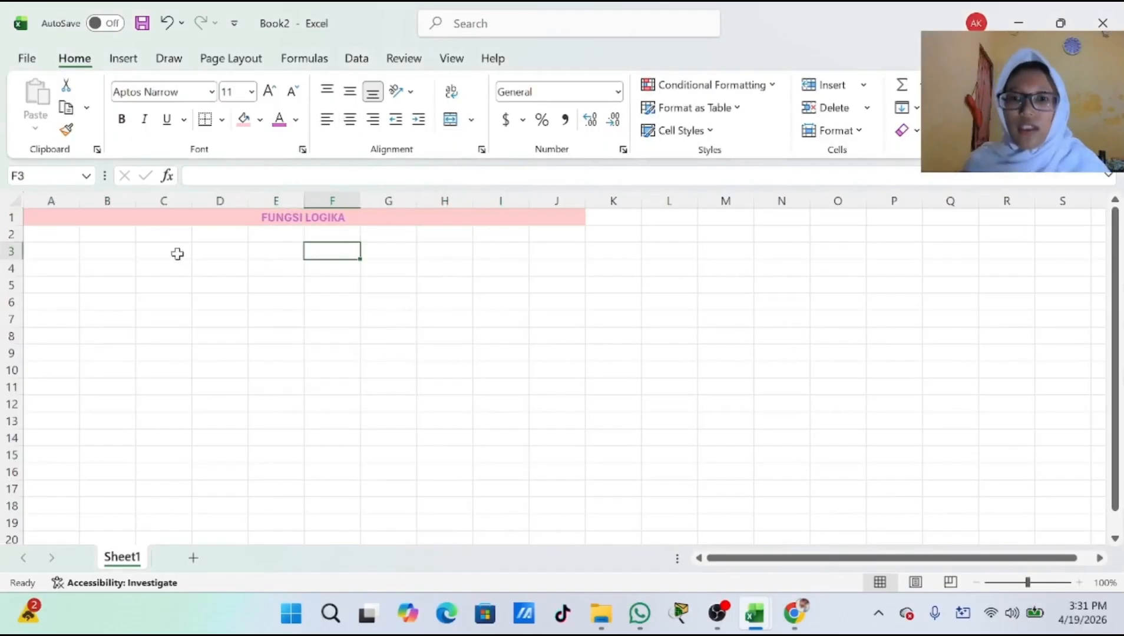
Clear the title's fill and replace it with a custom soft pink color.
click(248, 221)
click(260, 119)
click(346, 459)
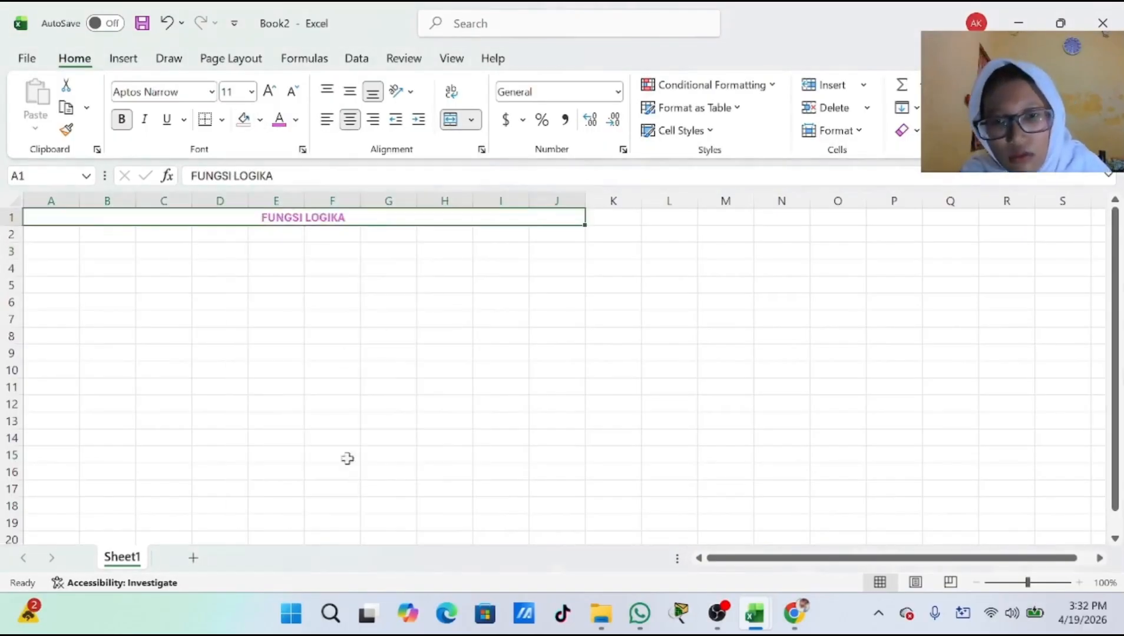
click(260, 119)
click(290, 500)
click(519, 185)
click(561, 246)
drag(589, 220, 597, 238)
click(646, 185)
Apply outside borders to cell A3 and to the merged FUNGSI LOGIKA title.
click(164, 251)
click(45, 255)
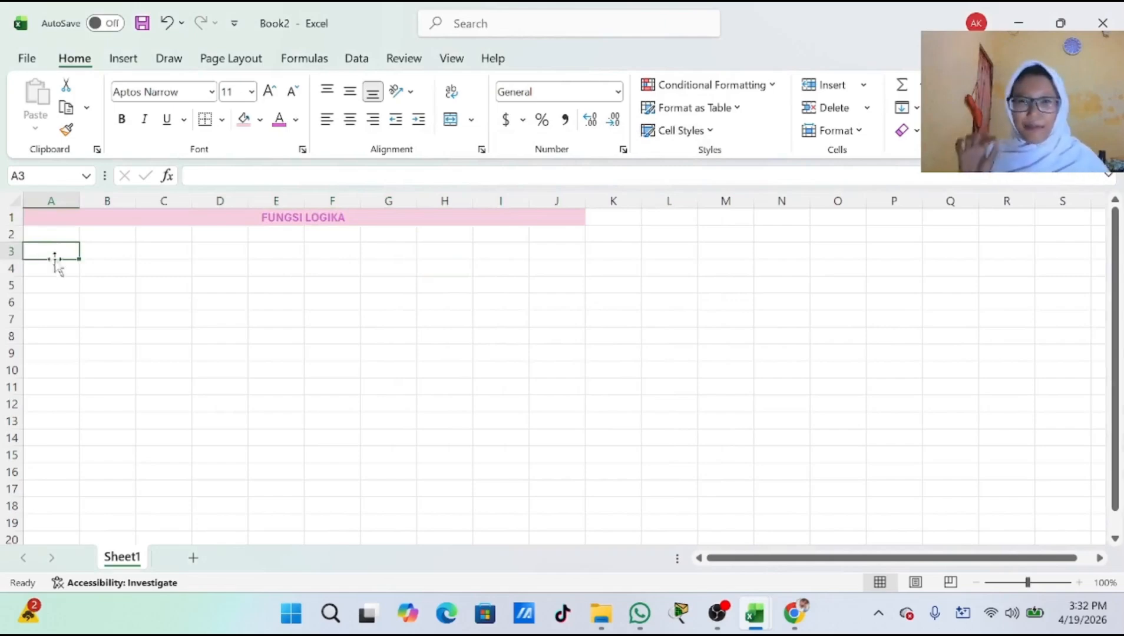
click(221, 119)
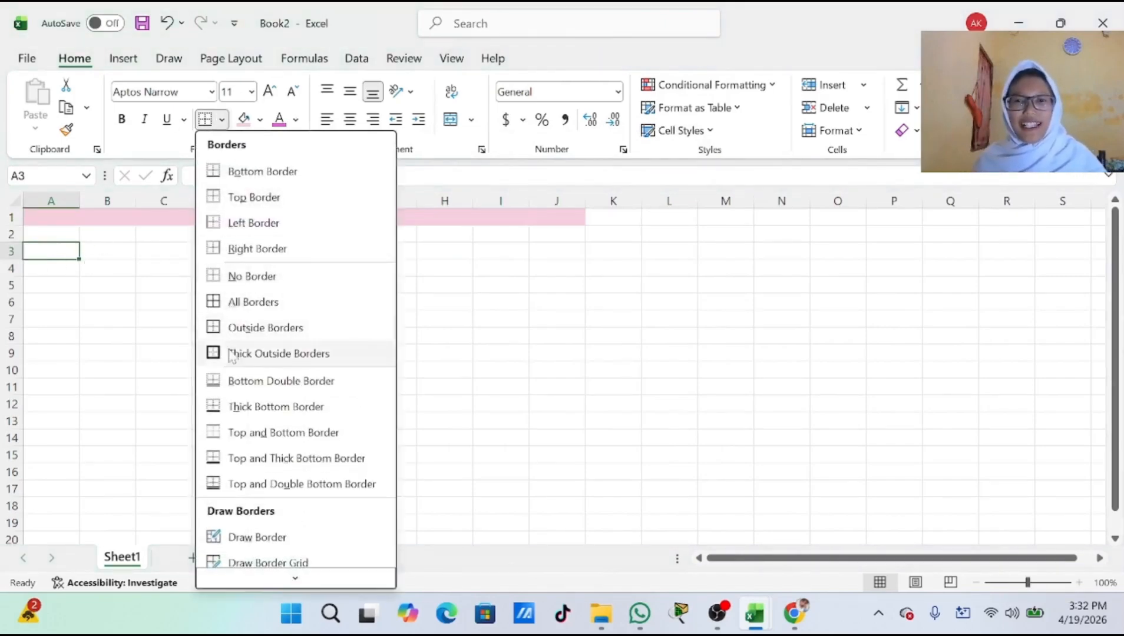
click(236, 328)
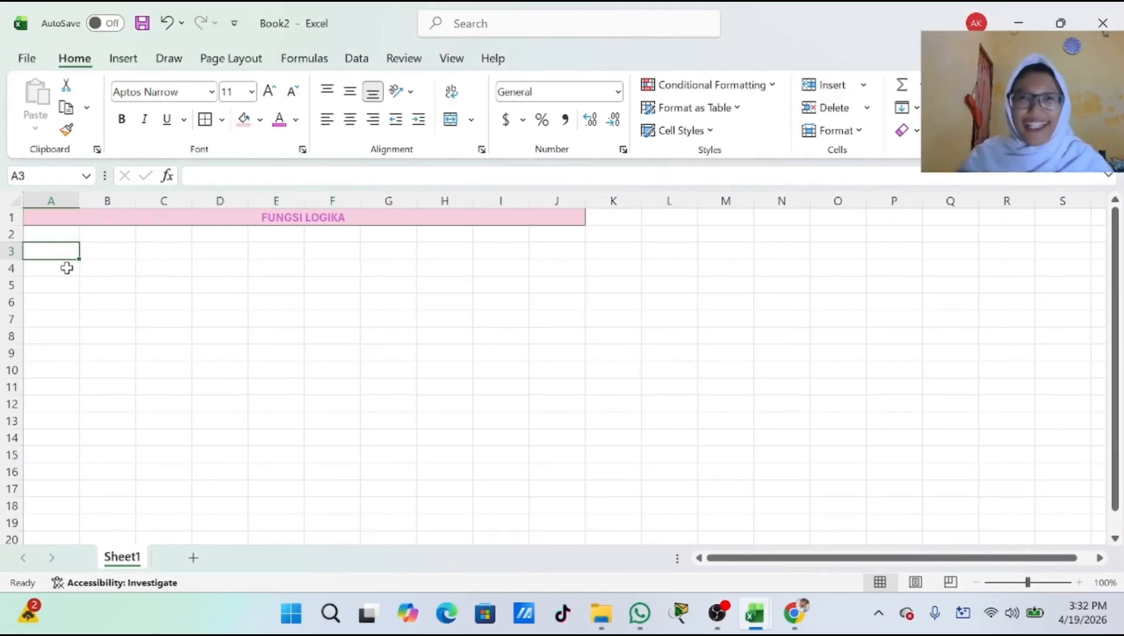
Start the first section heading in A3 with the text "1. Logika NOT".
text(1. ogik)
key(BackSpace)
key(BackSpace)
key(BackSpace)
key(BackSpace)
text(Logiks)
key(BackSpace)
text(an)
key(BackSpace)
text(NOT)
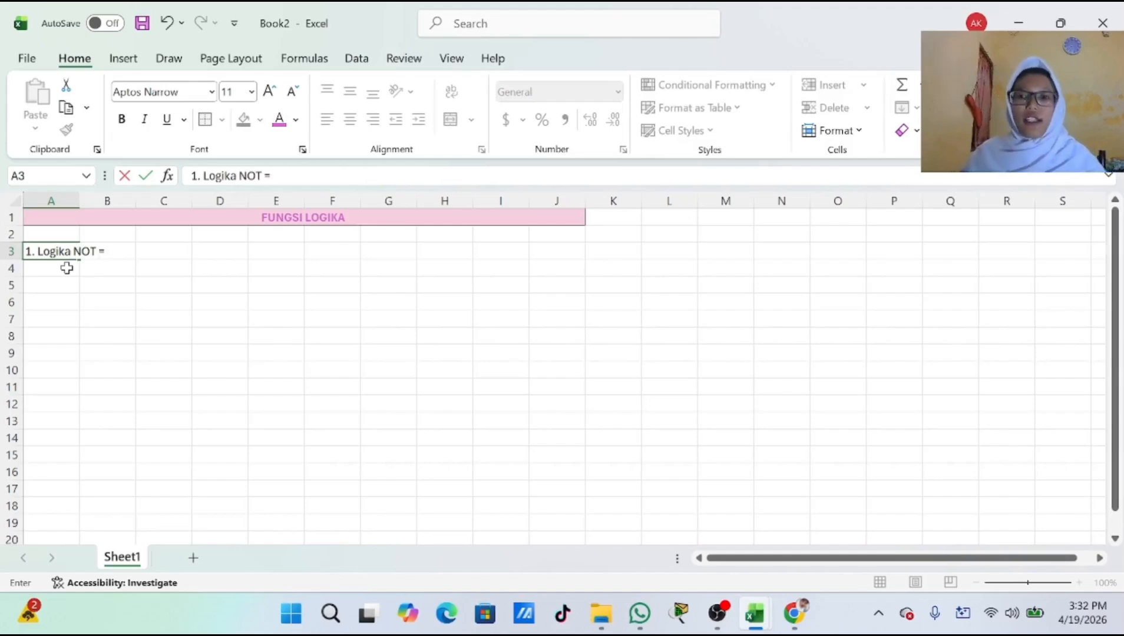
Continue the A3 heading with " = ouput kebalikan dari input".
text( = asudpat)
key(BackSpace)
key(BackSpace)
key(BackSpace)
key(BackSpace)
key(BackSpace)
key(BackSpace)
key(BackSpace)
text(ouput)
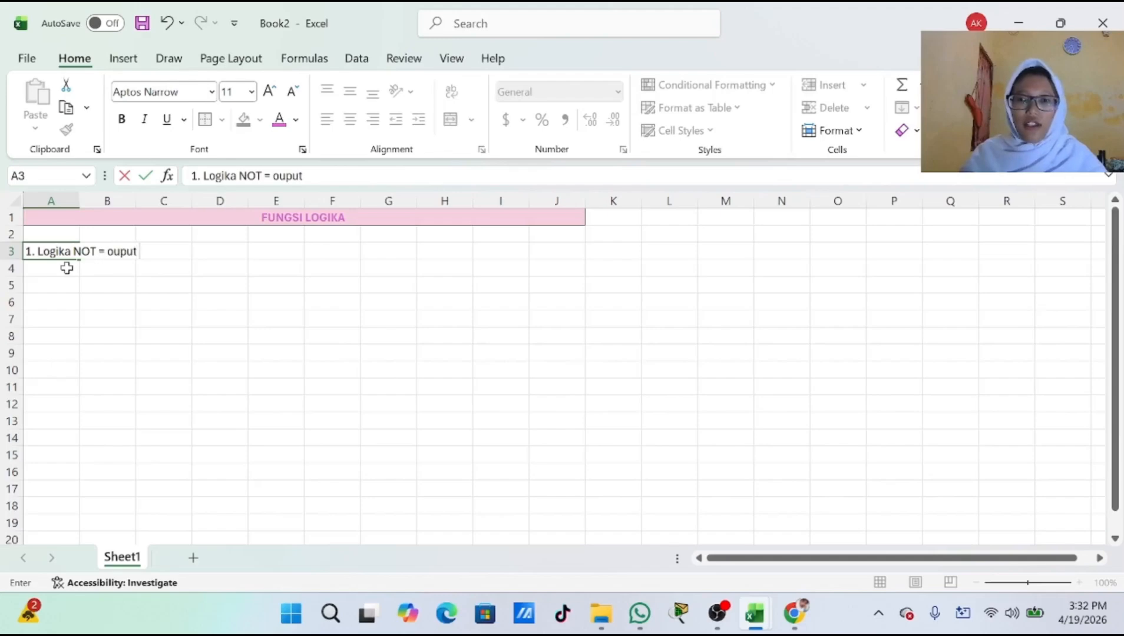
text( kebaikan)
key(BackSpace)
key(BackSpace)
key(BackSpace)
key(BackSpace)
text(likan dari input)
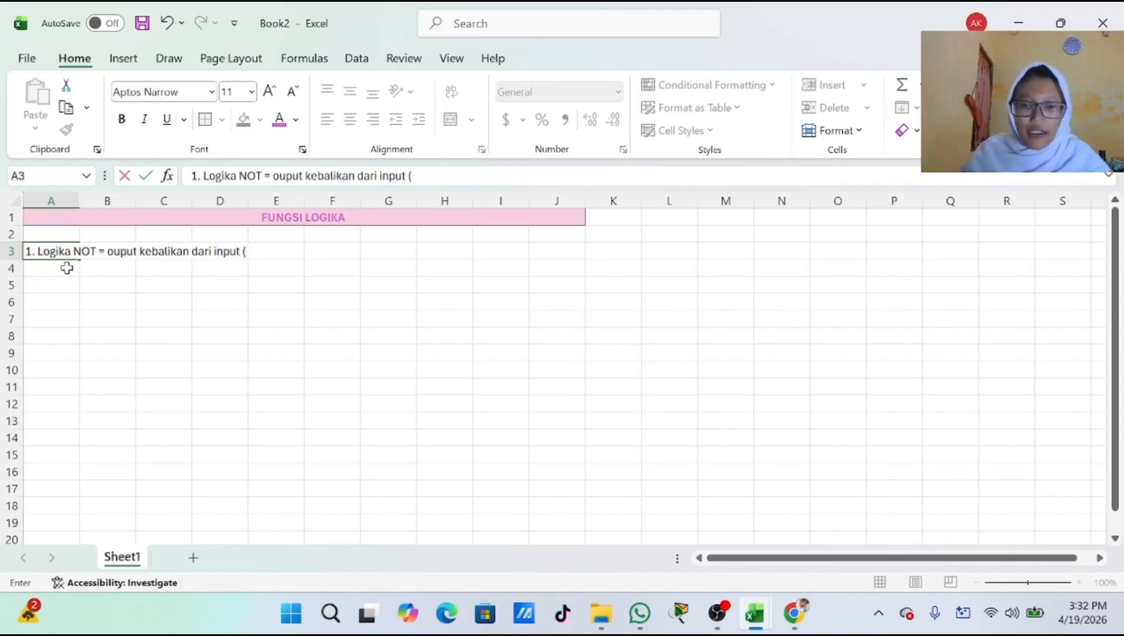
Finish the A3 heading with the word NEGASI in bold.
key(ctrl+b)
text(NEGASI)
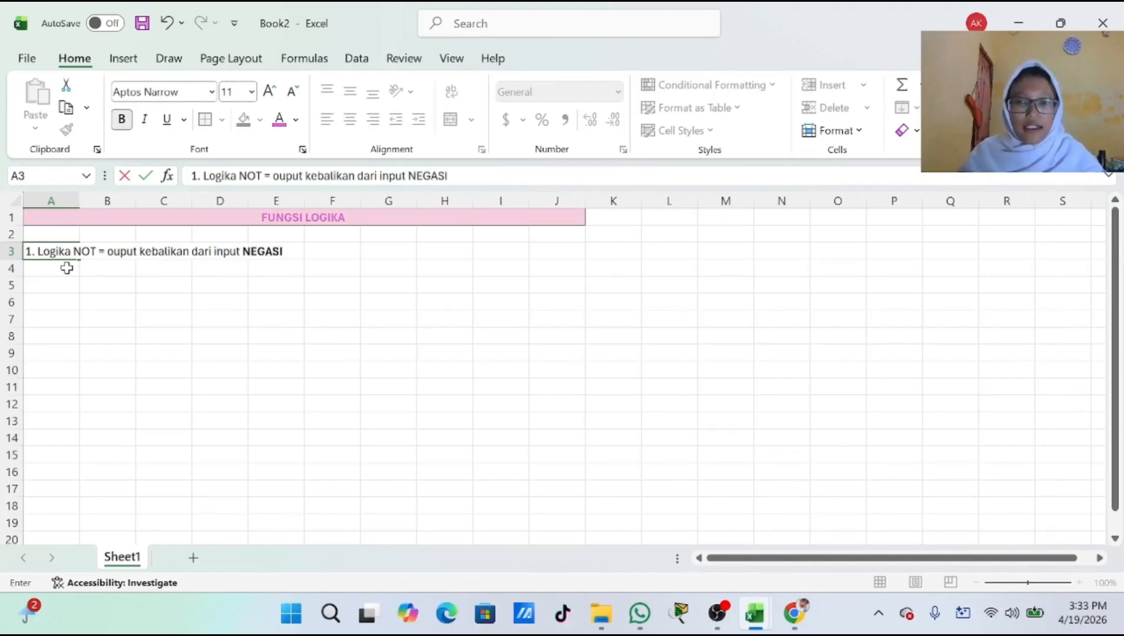
key(Return)
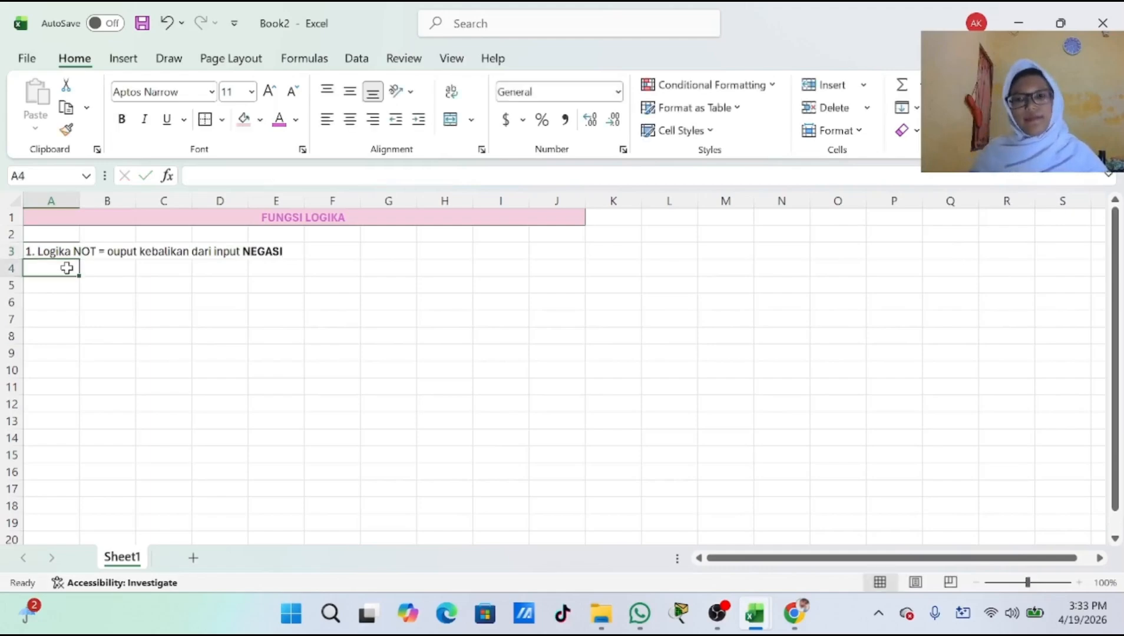
Merge and center the NOT heading across A3:G3, with pink text, a lilac fill and an outside border.
click(57, 254)
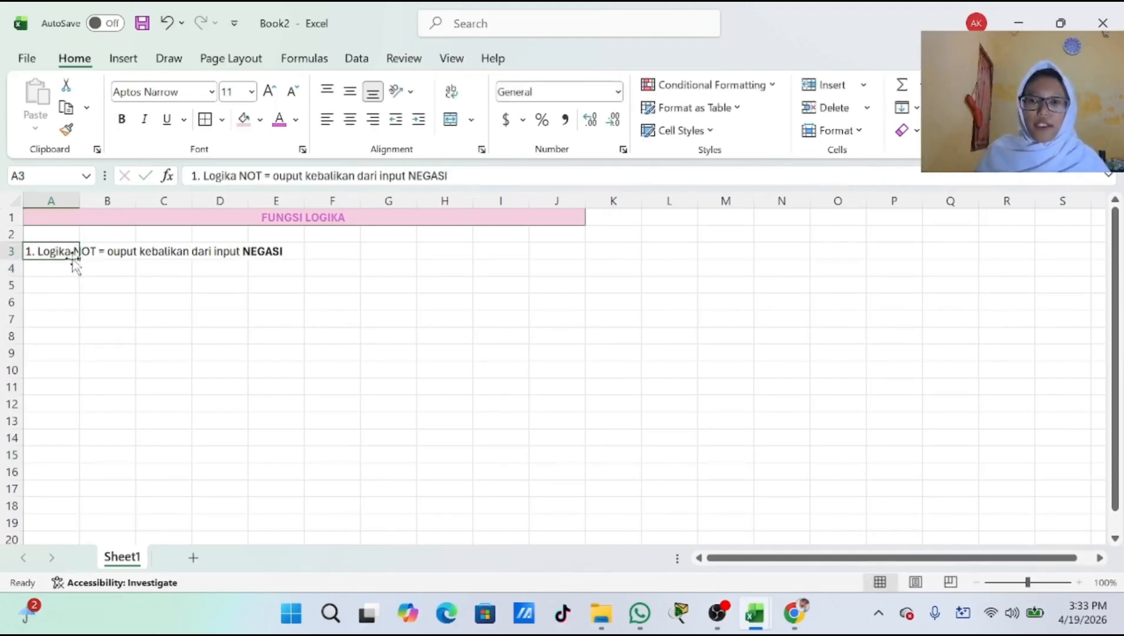
drag(79, 259, 209, 259)
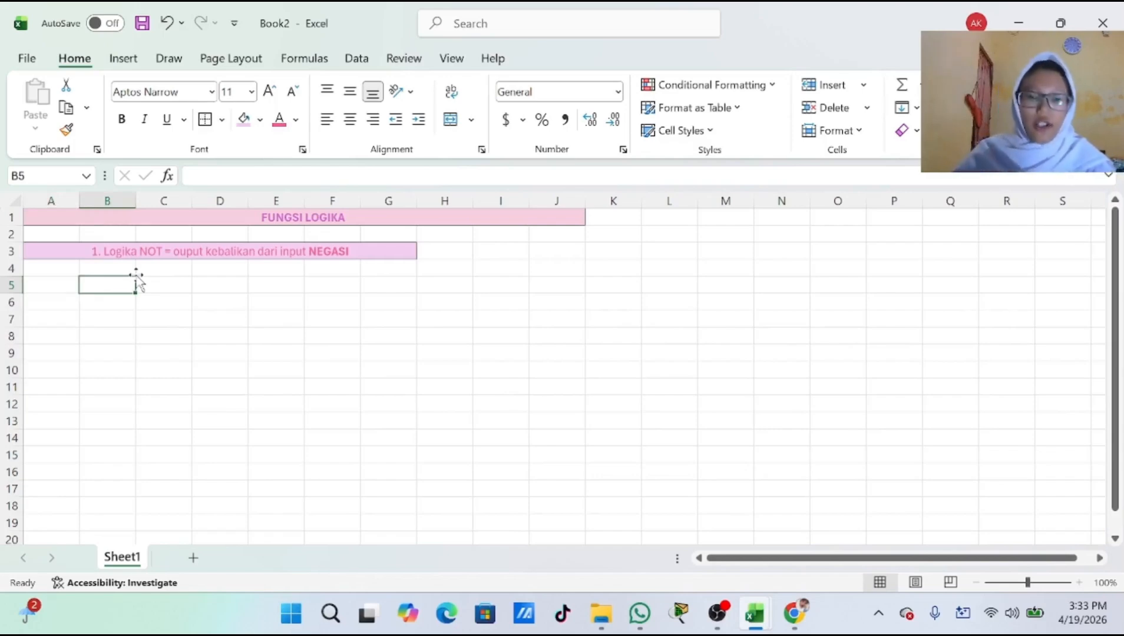
Enter the bold column headers INPUT in B5 and OUPUT in C5.
text(IN)
key(BackSpace)
key(ctrl+b)
text(INPUT)
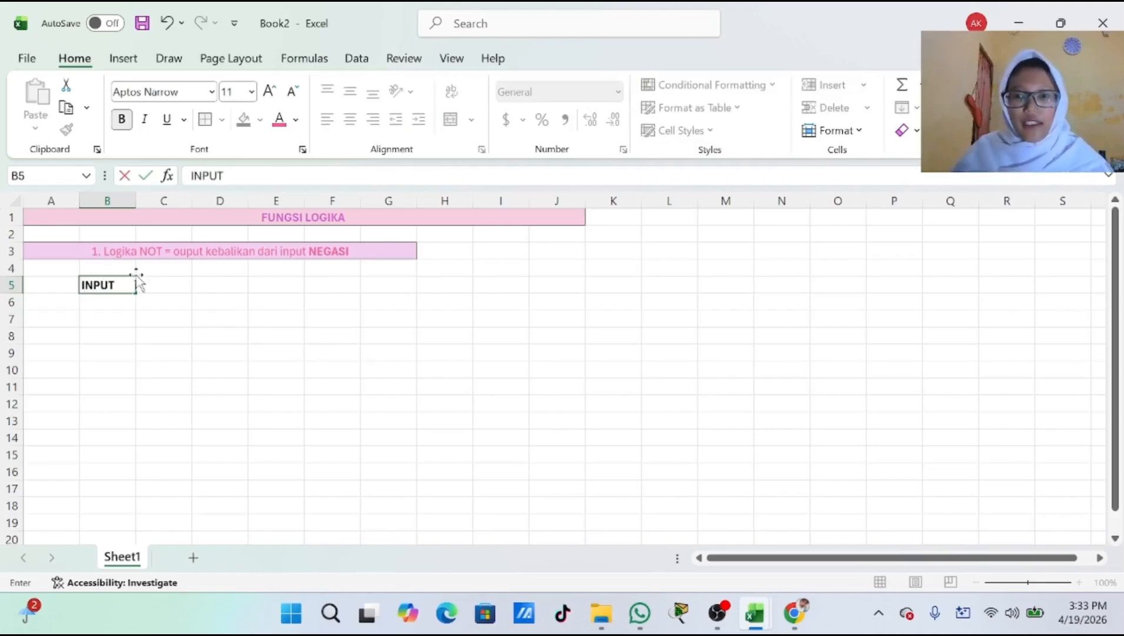
key(Tab)
key(ctrl+b)
text(OUPUT)
key(Return)
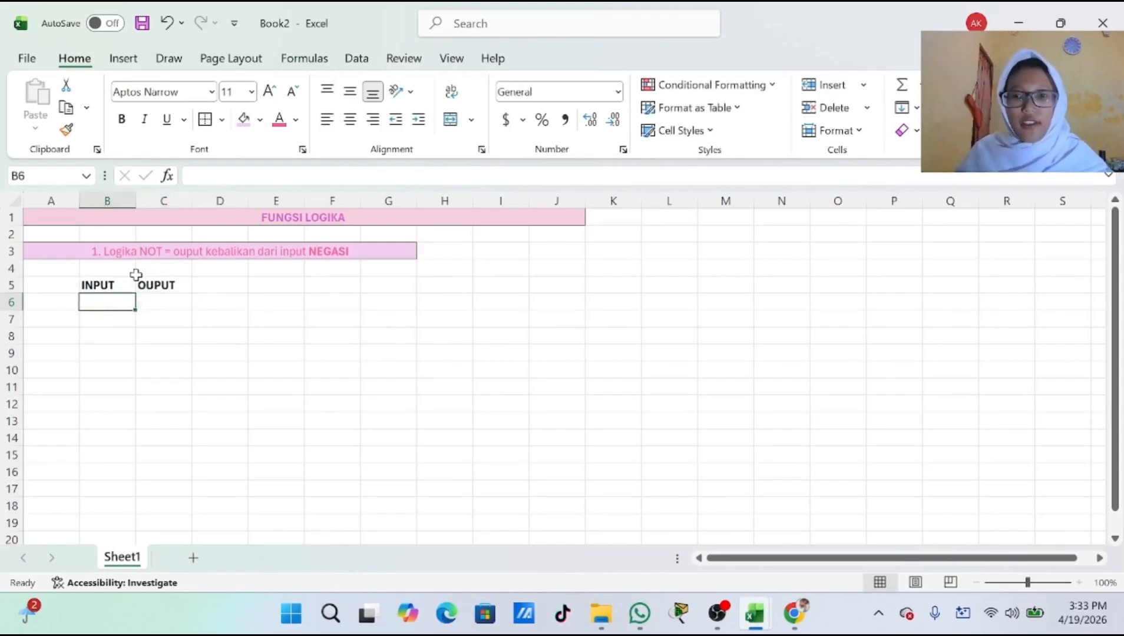
Enter the input values 1 in B6 and 0 in B7.
text(1)
key(Return)
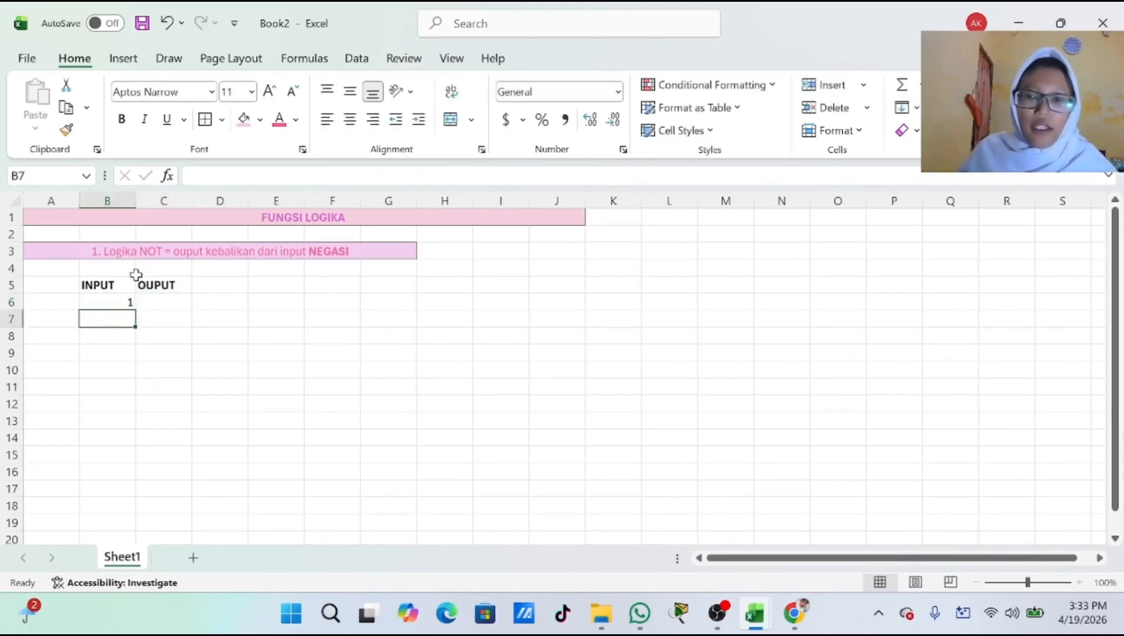
text(0)
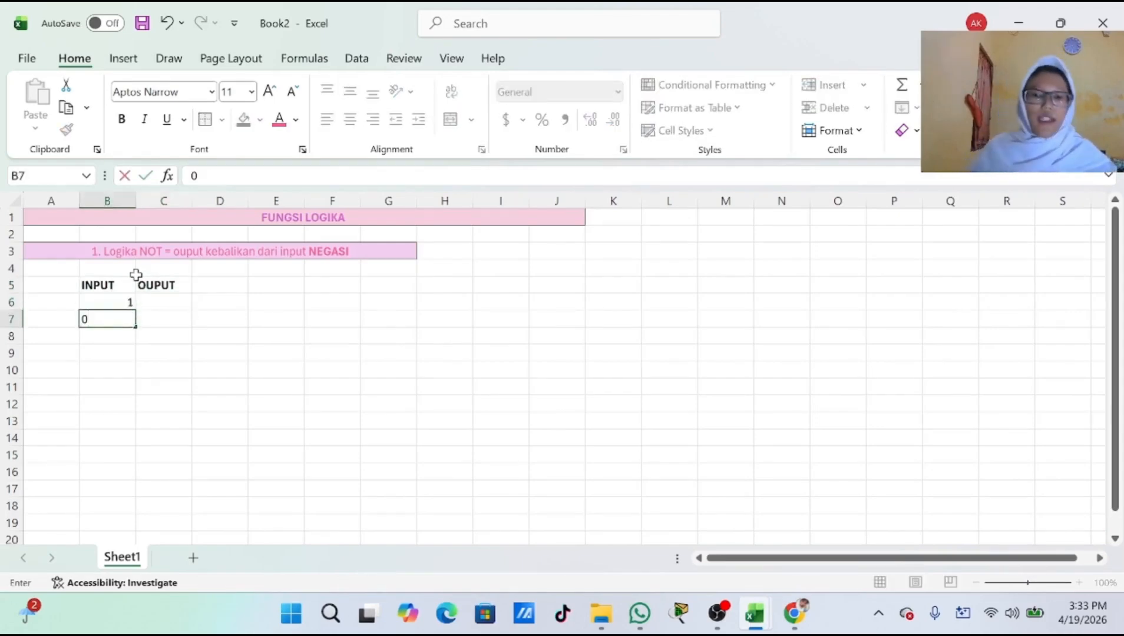
key(Right)
key(Up)
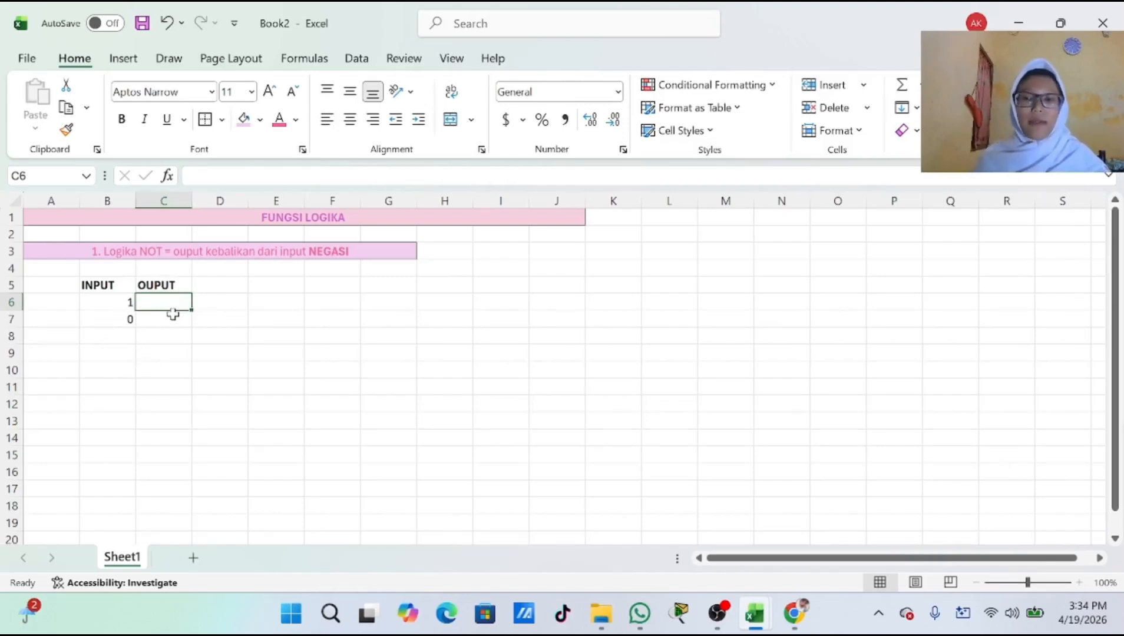
Enter the formula =NOT(B6) in C6 to negate the first input value.
click(254, 172)
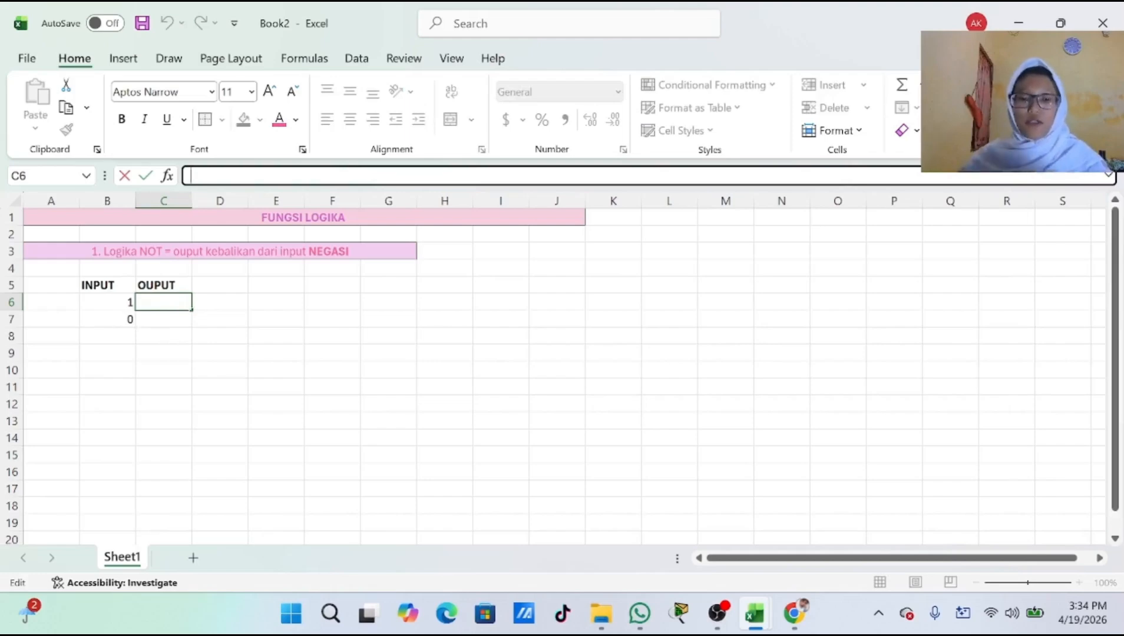
text(=)
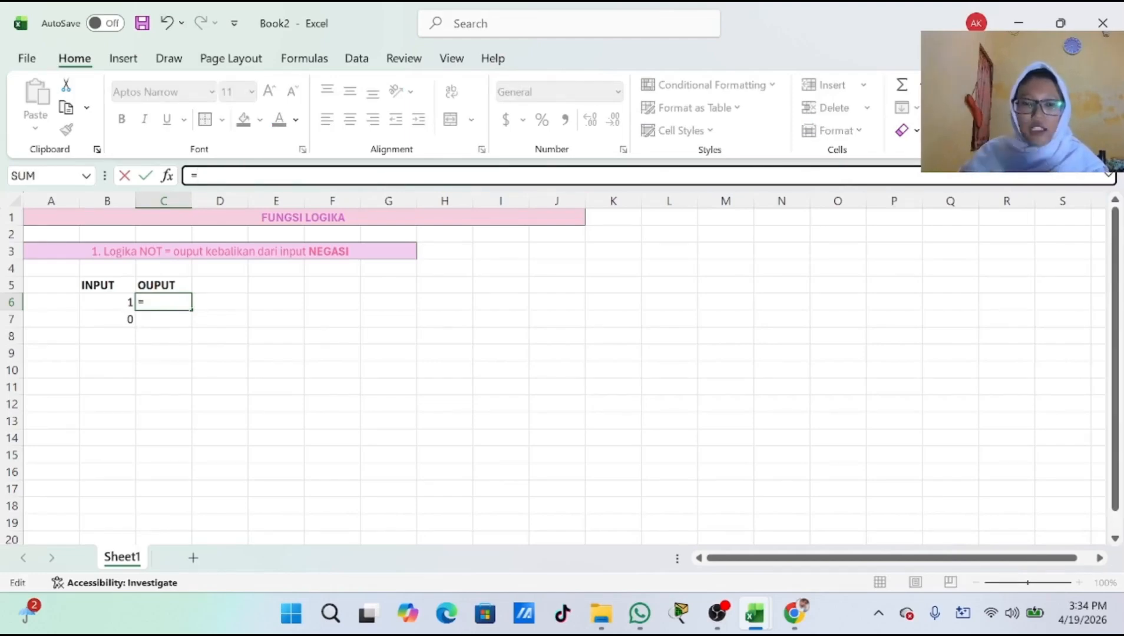
text(NOT()
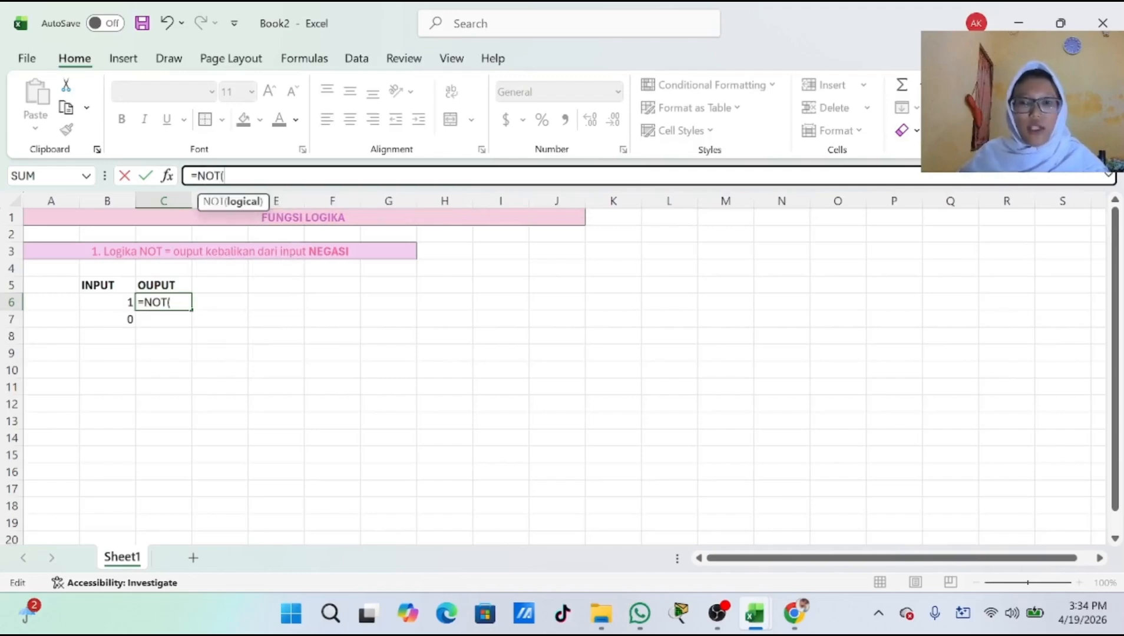
click(122, 303)
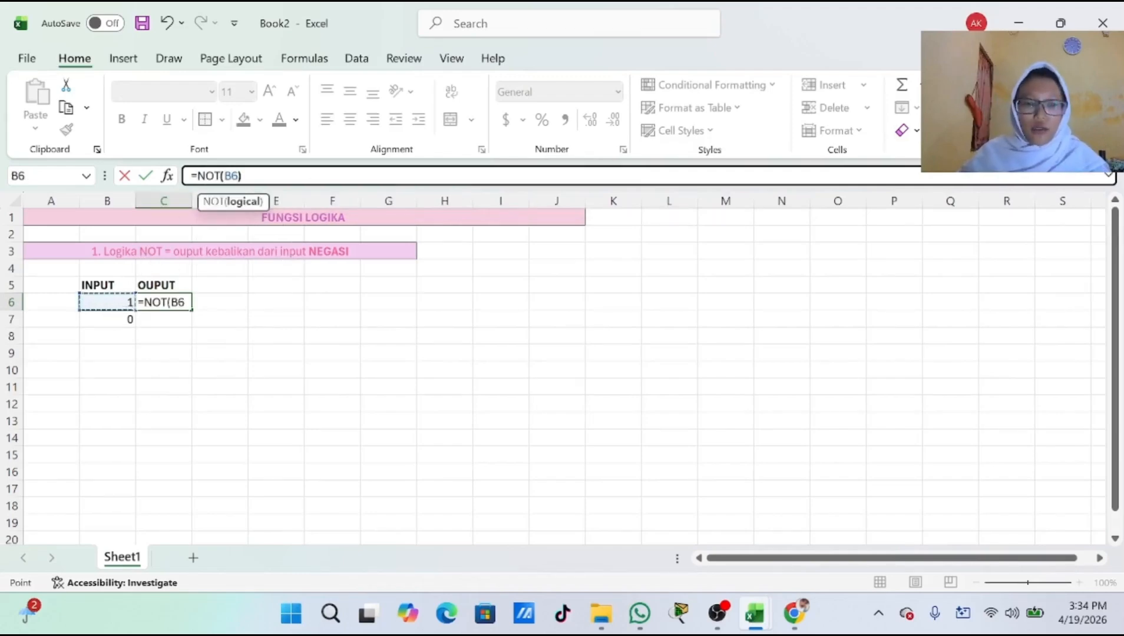
key(Return)
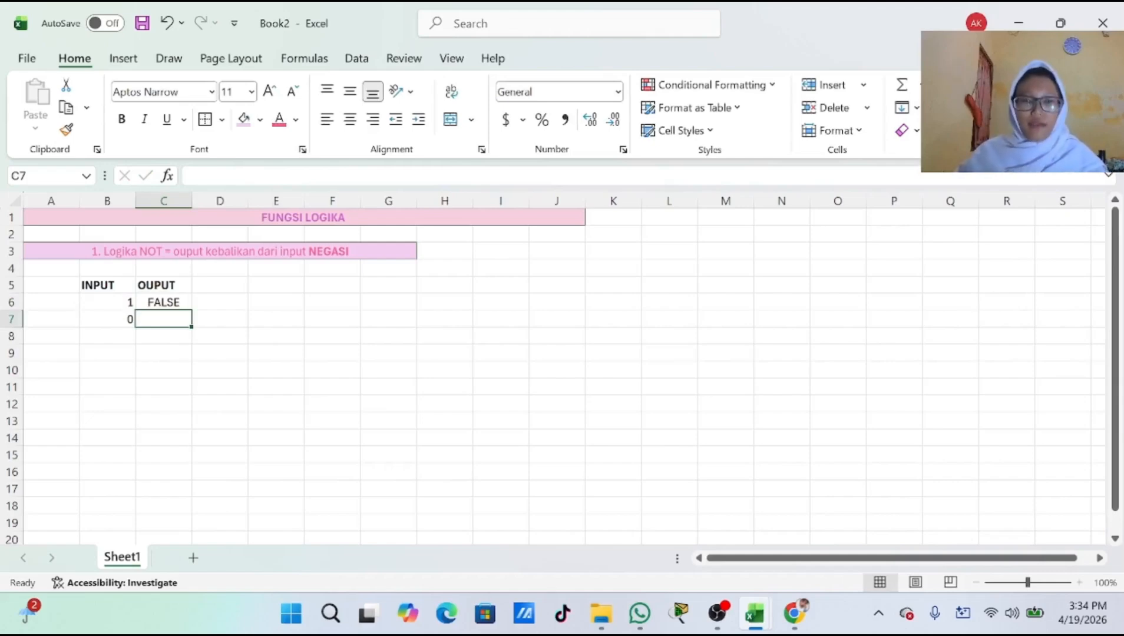
Replace the input value in B6 with the logical value TRUE.
click(129, 301)
text(t)
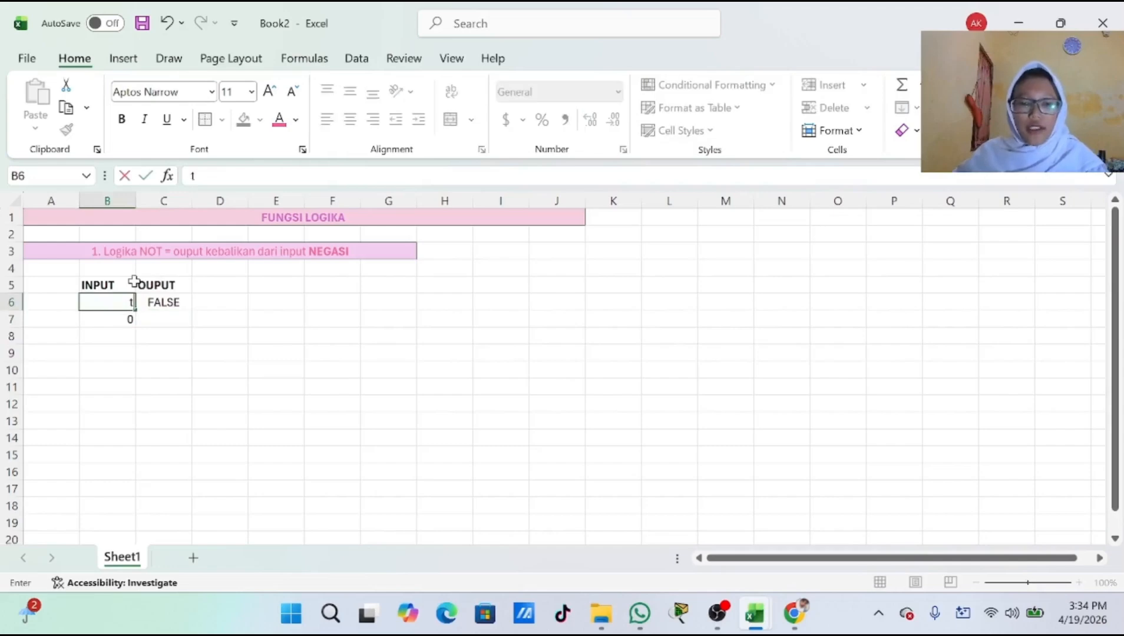
text(ur)
key(BackSpace)
key(BackSpace)
text(rue)
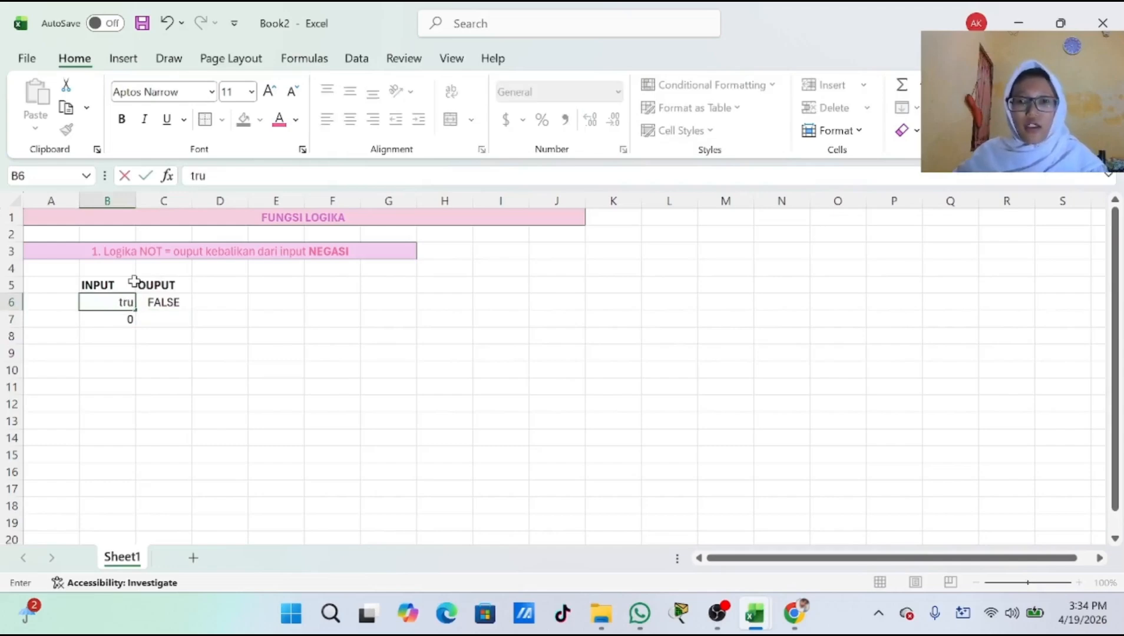
key(Return)
Remove the argument from the NOT formula in C6 and re-enter it as =NOT(B6).
click(179, 302)
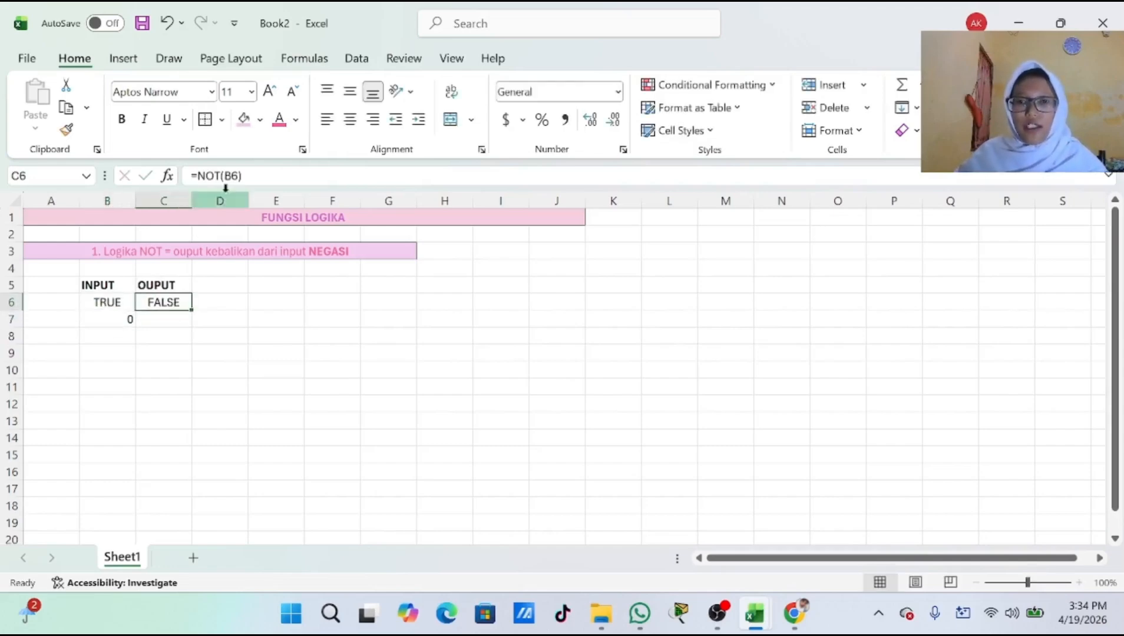
click(236, 176)
key(BackSpace)
key(BackSpace)
key(BackSpace)
key(BackSpace)
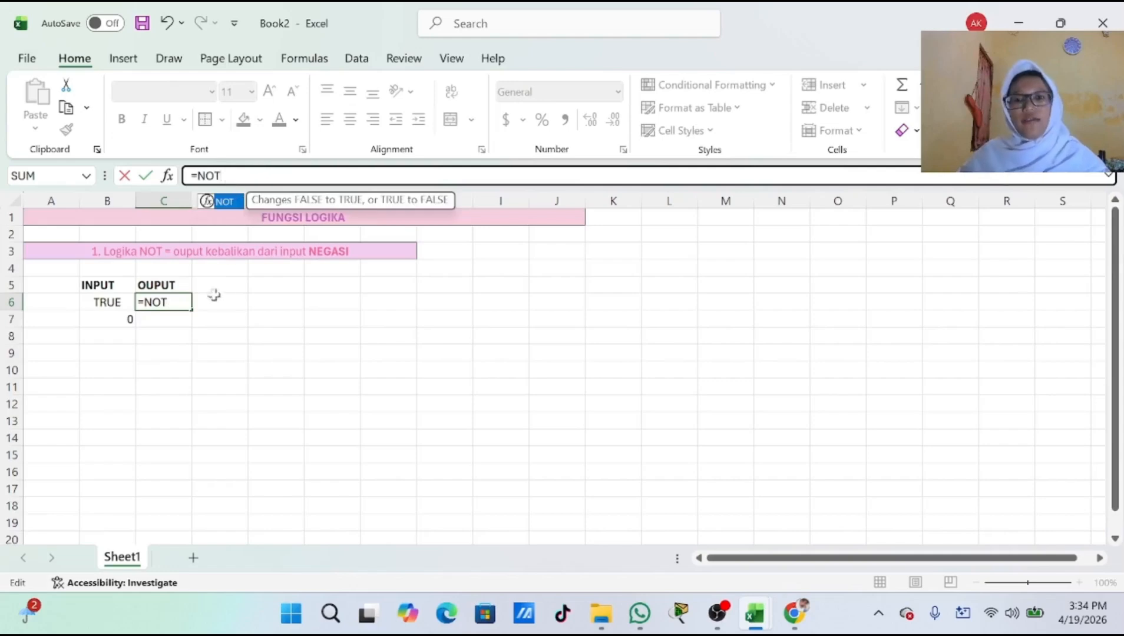
text((B6))
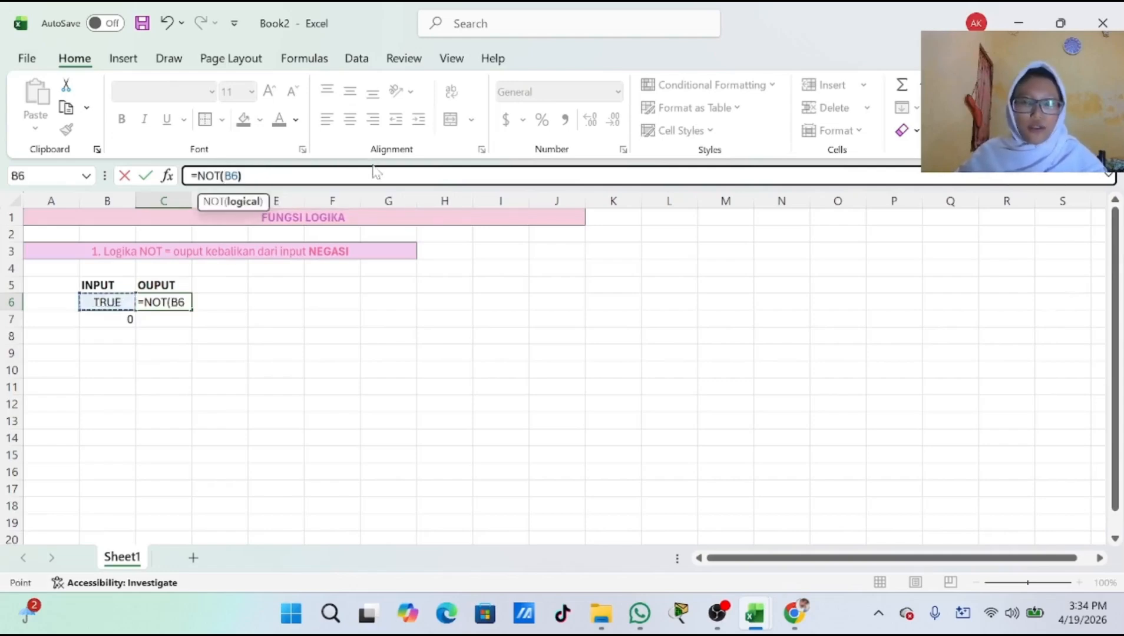
key(Return)
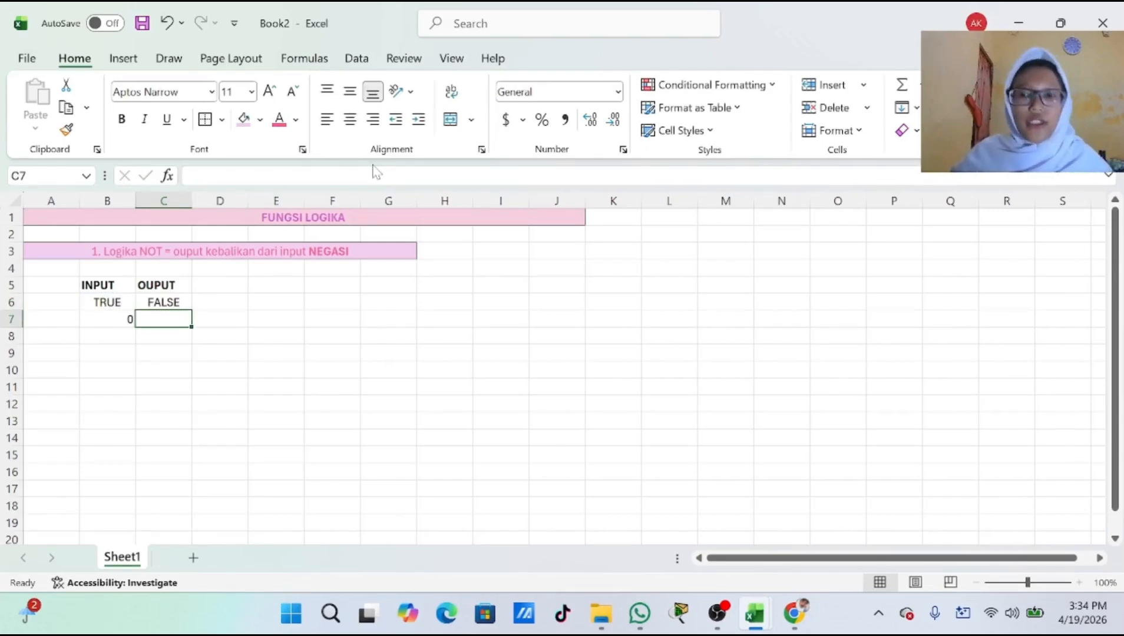
Set the input value in B6 back to 1.
click(128, 303)
key(BackSpace)
text(1)
key(Return)
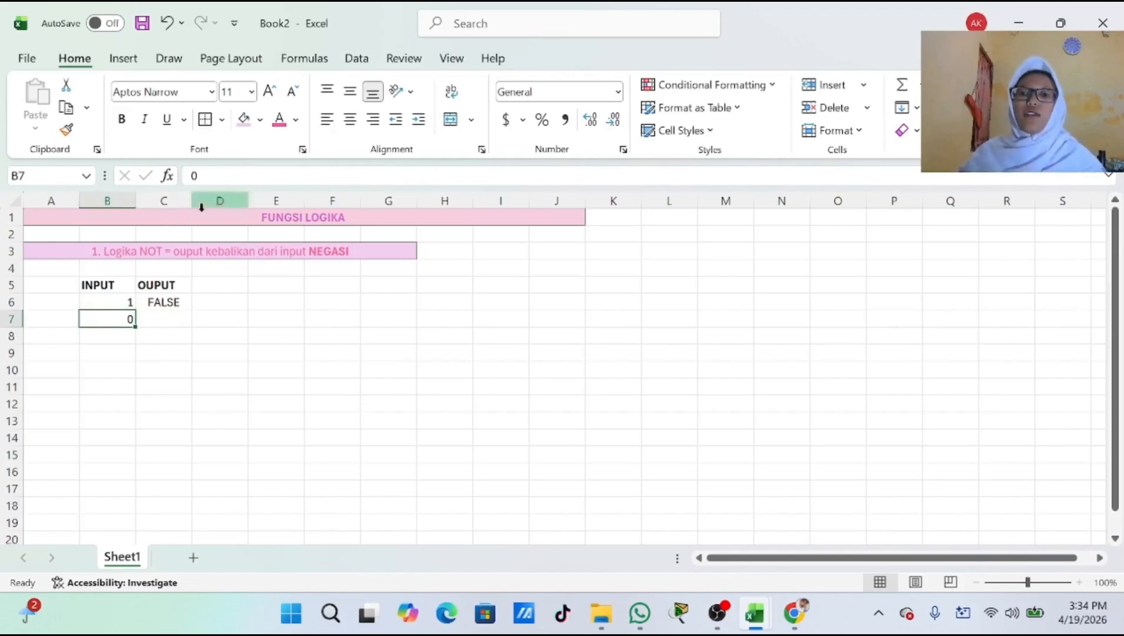
Enter the formula =NOT(B7) in C7 to negate the second input value.
click(163, 323)
click(197, 176)
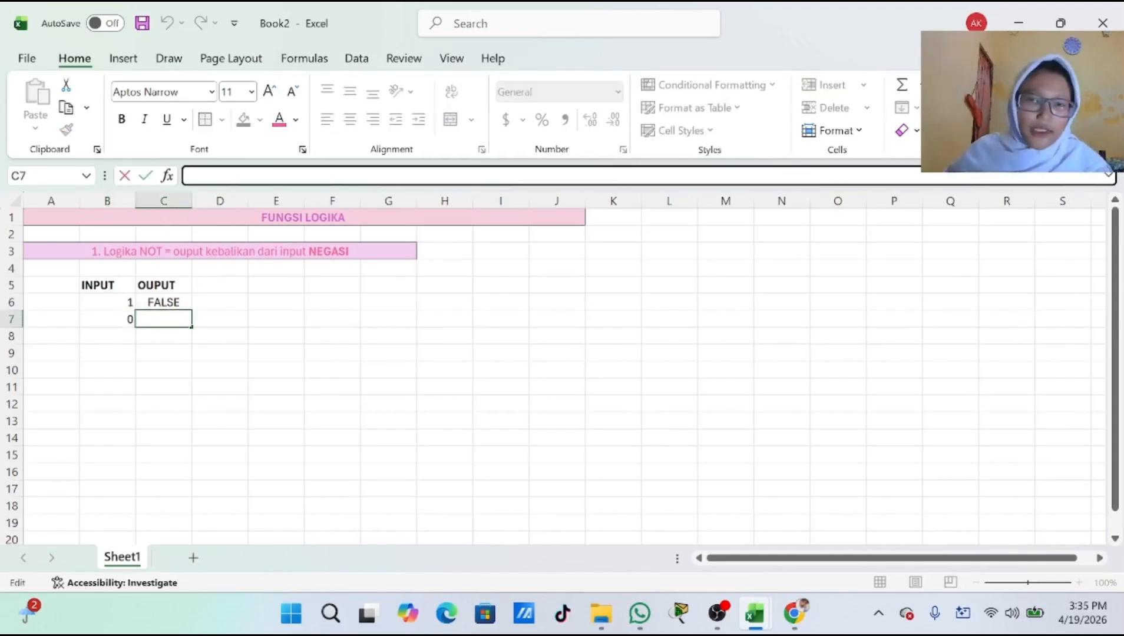
text(=)
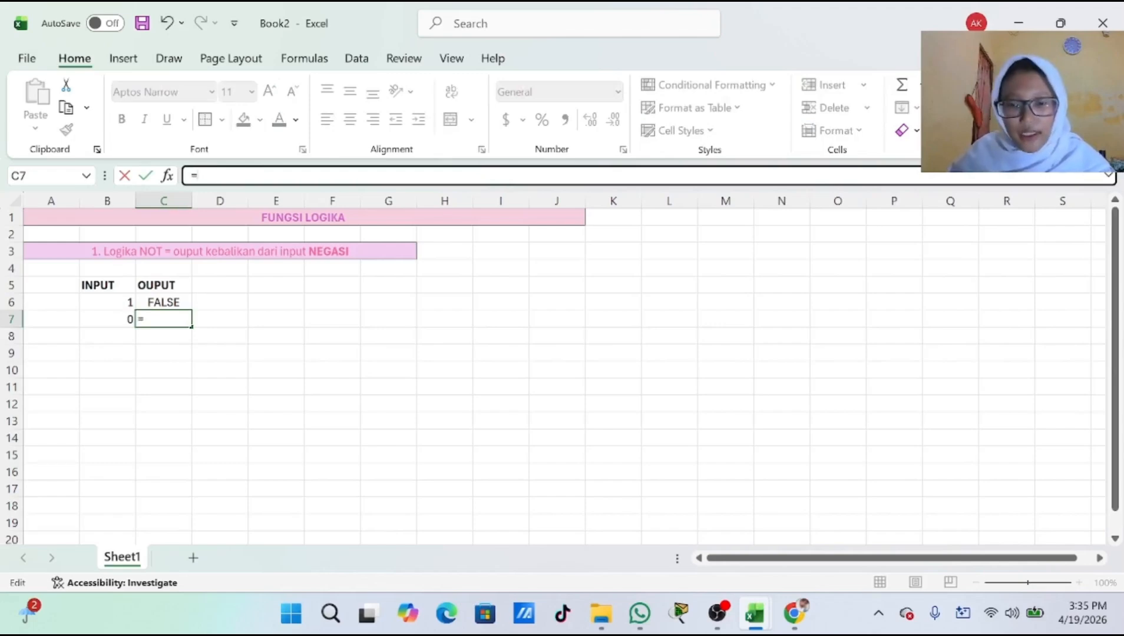
text(NOT()
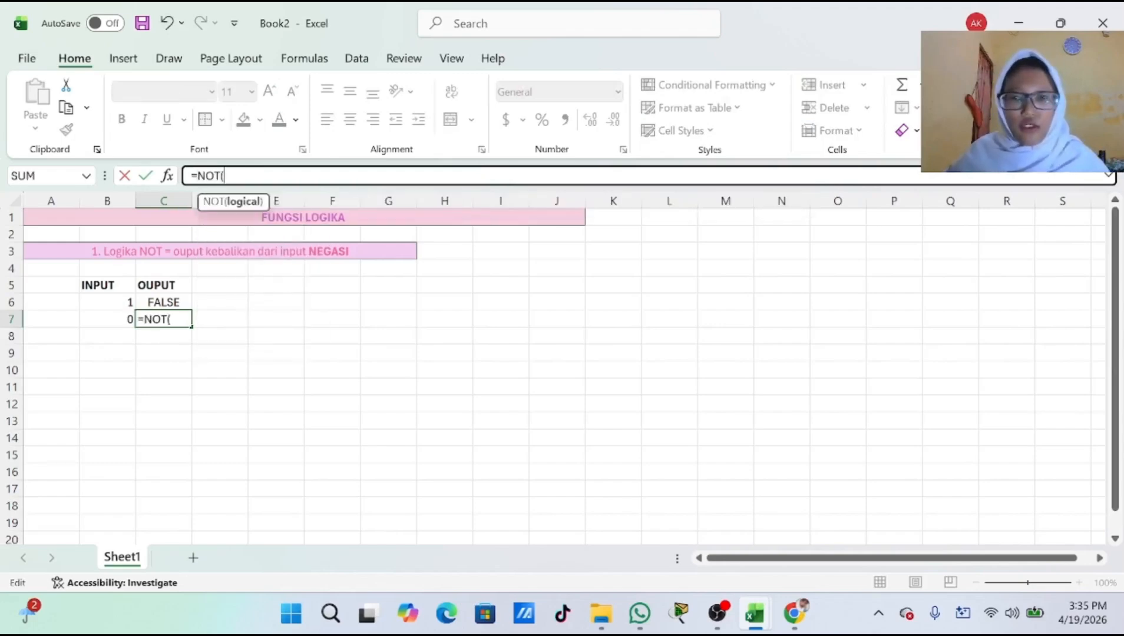
click(126, 319)
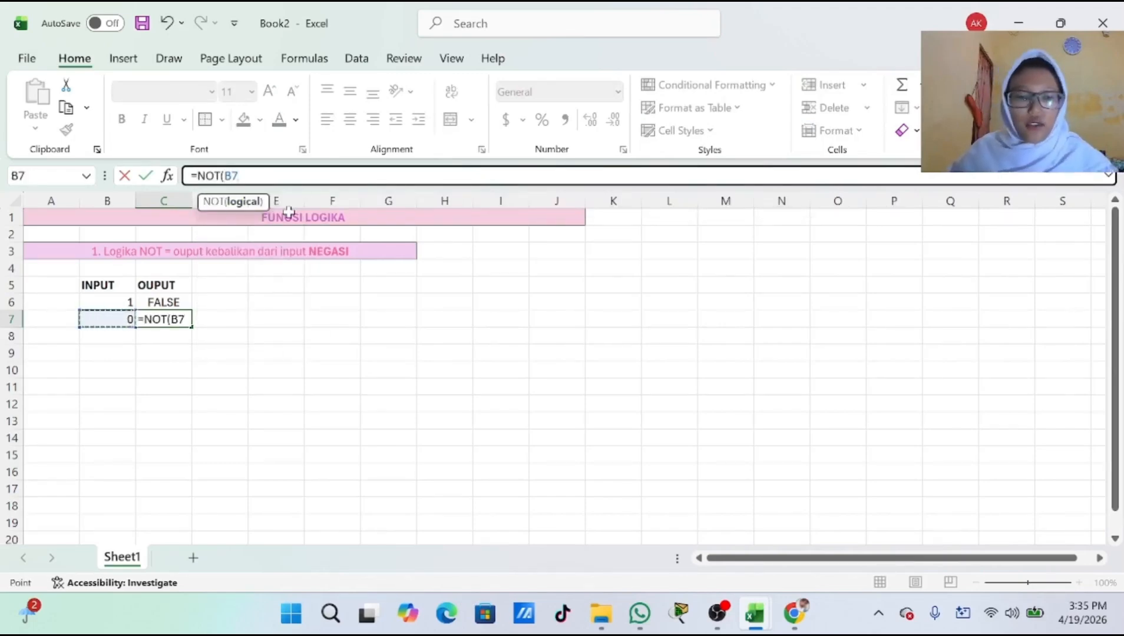
key(Return)
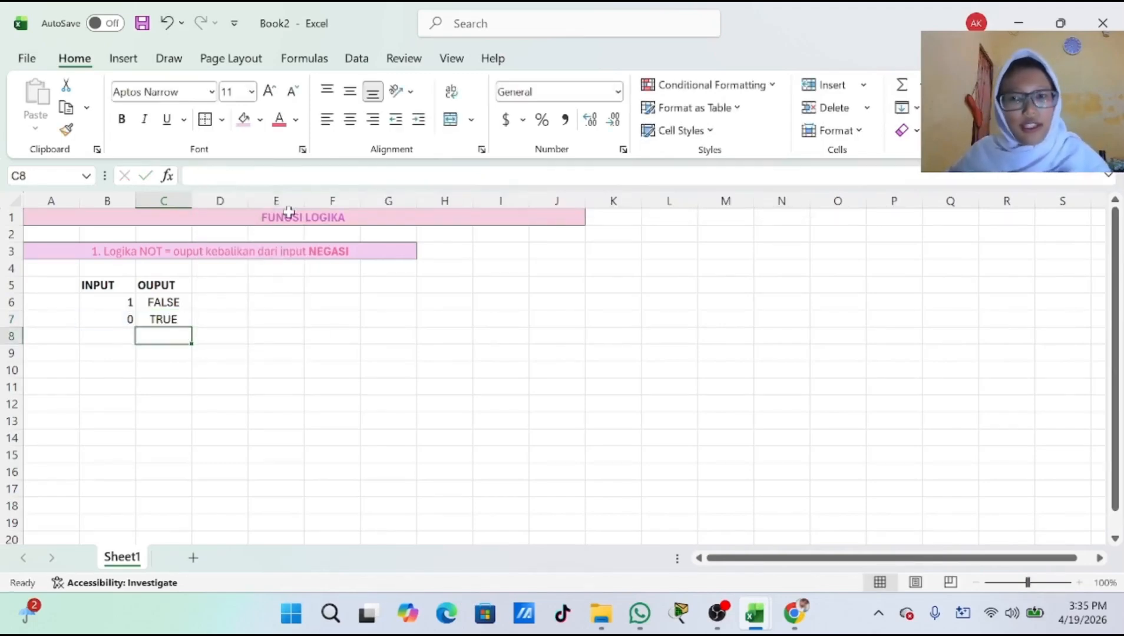
Apply all borders to the NOT input/output table in B5:C7.
click(108, 298)
click(96, 285)
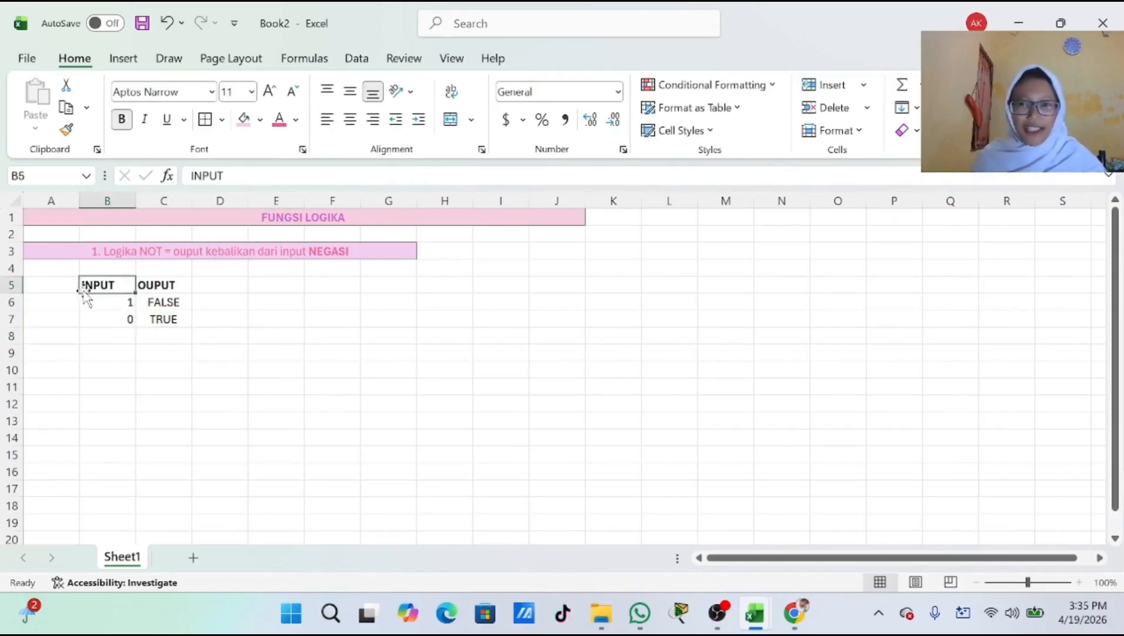
drag(115, 285, 174, 323)
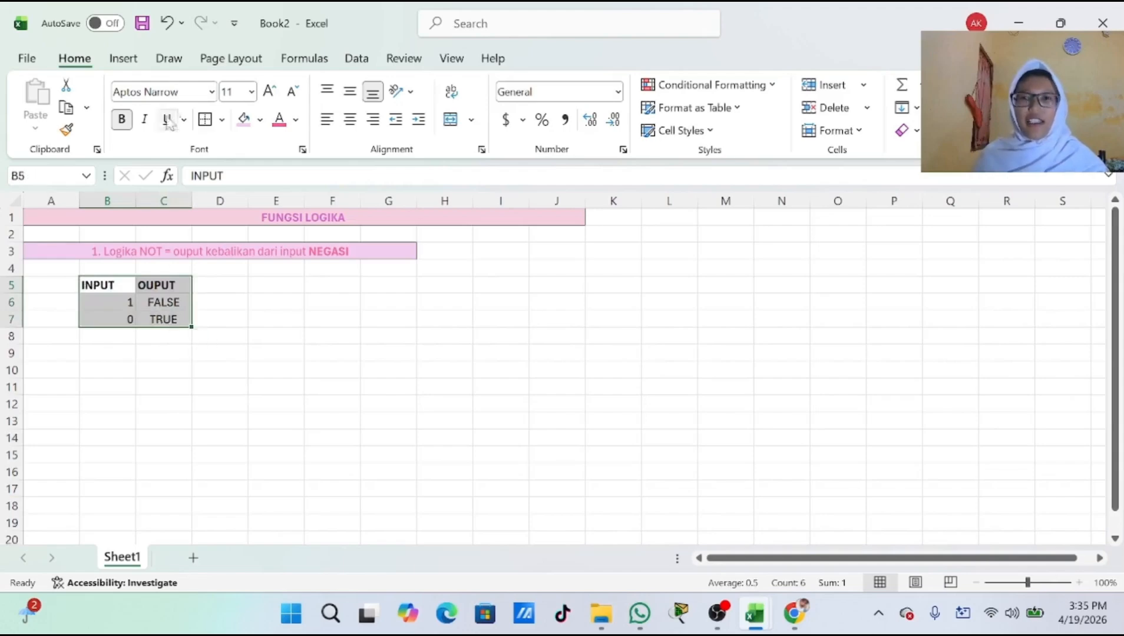
click(222, 120)
click(281, 303)
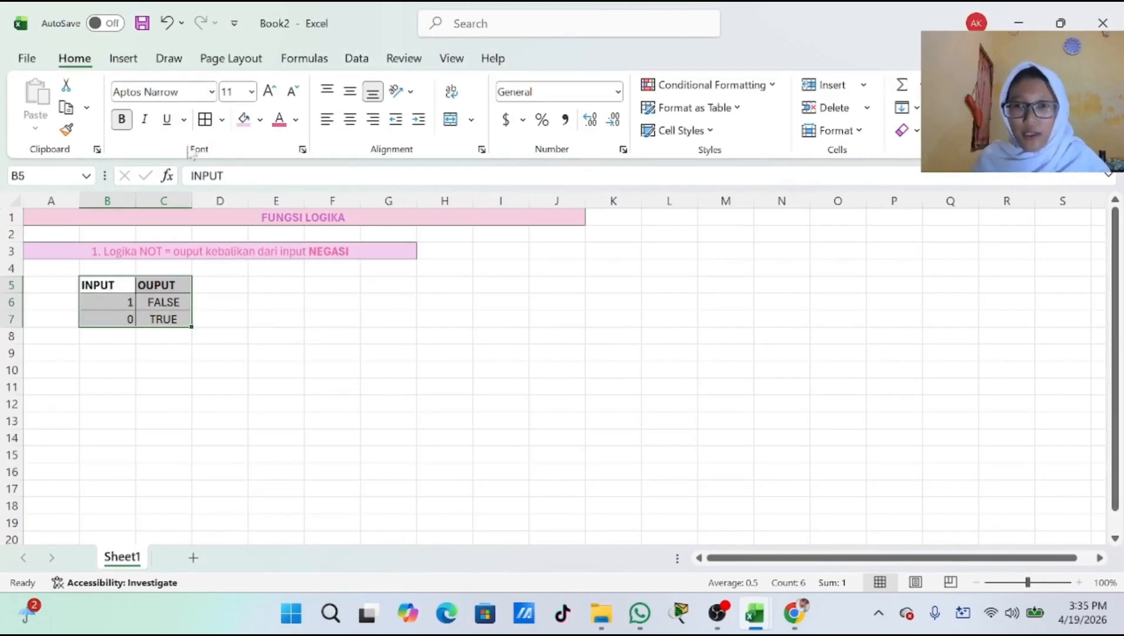
Fill the NOT table's header cells B5:C5 with a light pink-purple colour.
click(259, 120)
click(289, 199)
click(201, 338)
Centre the contents of B5:C7 horizontally and vertically.
drag(88, 283, 177, 321)
click(350, 119)
click(350, 95)
drag(265, 321, 232, 318)
Apply the pink font colour to the INPUT and OUPUT headers in B5:C5.
drag(103, 284, 170, 287)
click(280, 119)
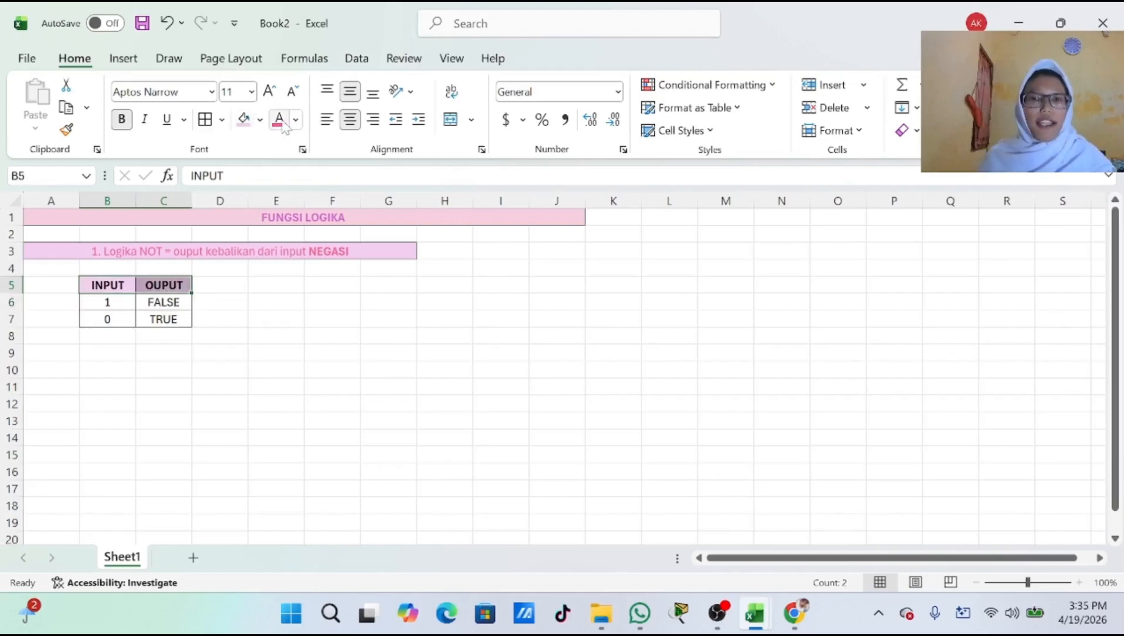
click(275, 352)
Start the second section heading in A9 with the text "2. Logika AND = mengggabungkan 2 statement atau lebih, hasilnya berupa".
click(100, 353)
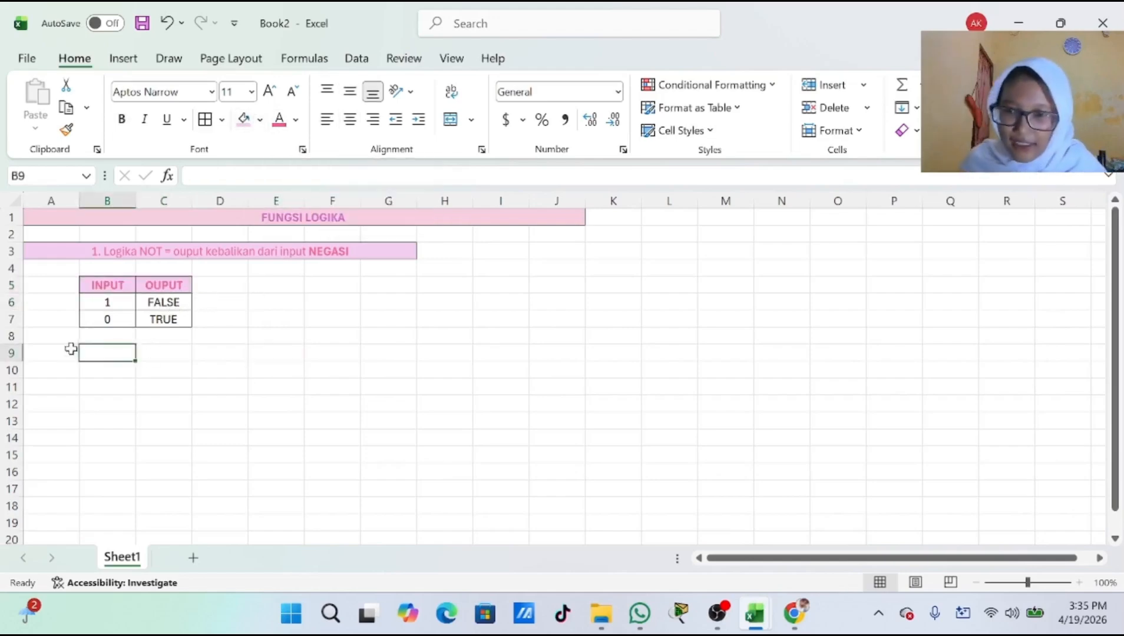
click(71, 351)
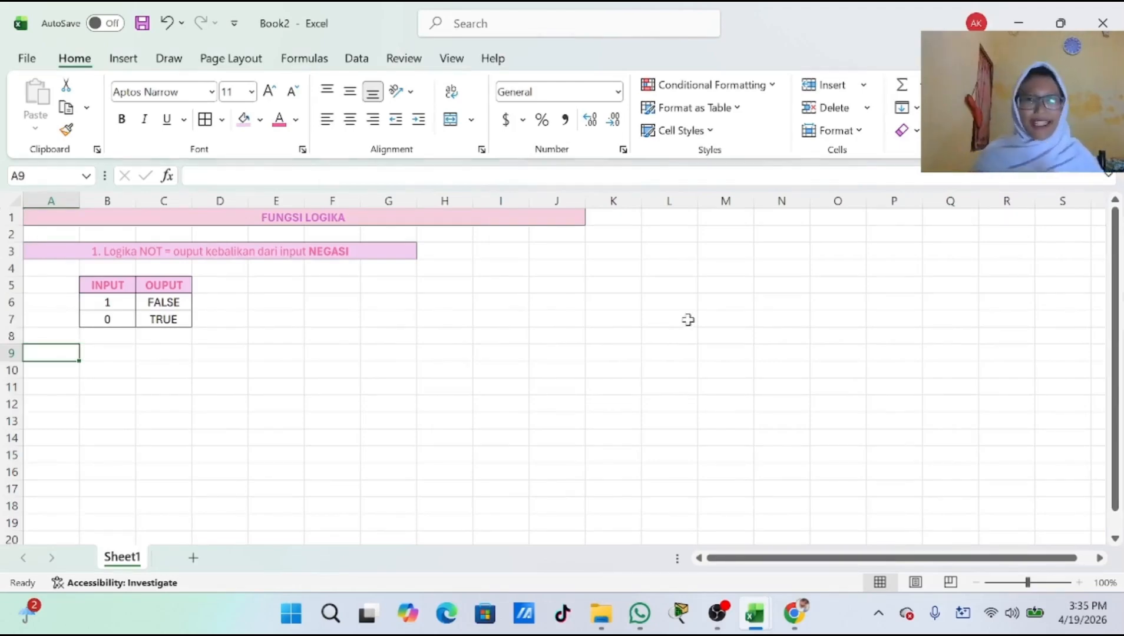
text(2.)
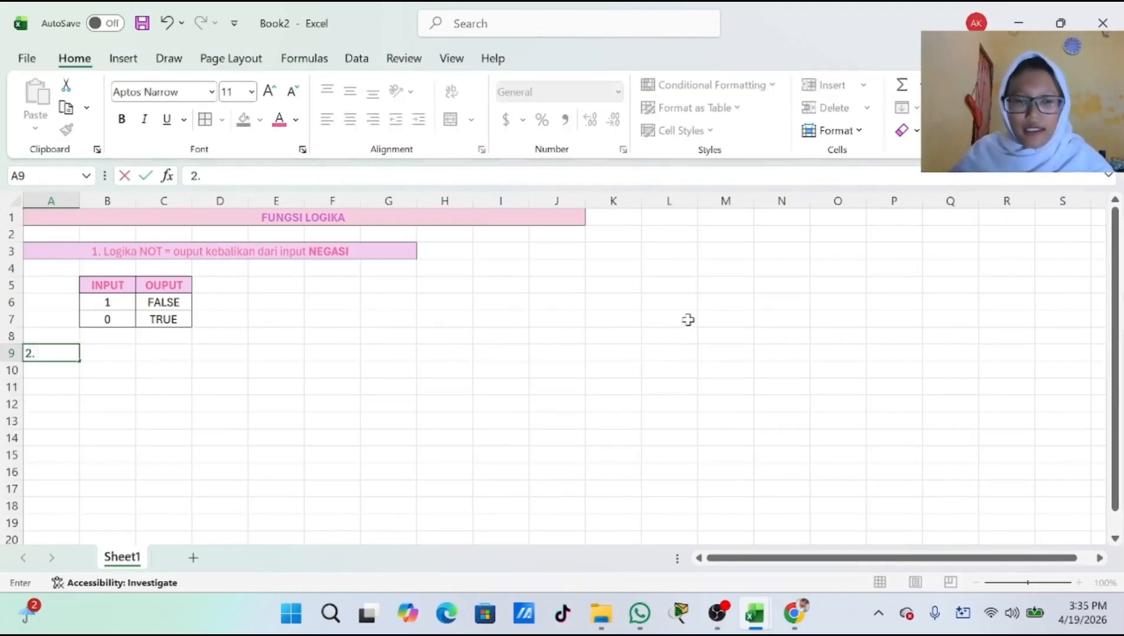
text( Lofika)
key(BackSpace)
key(BackSpace)
key(BackSpace)
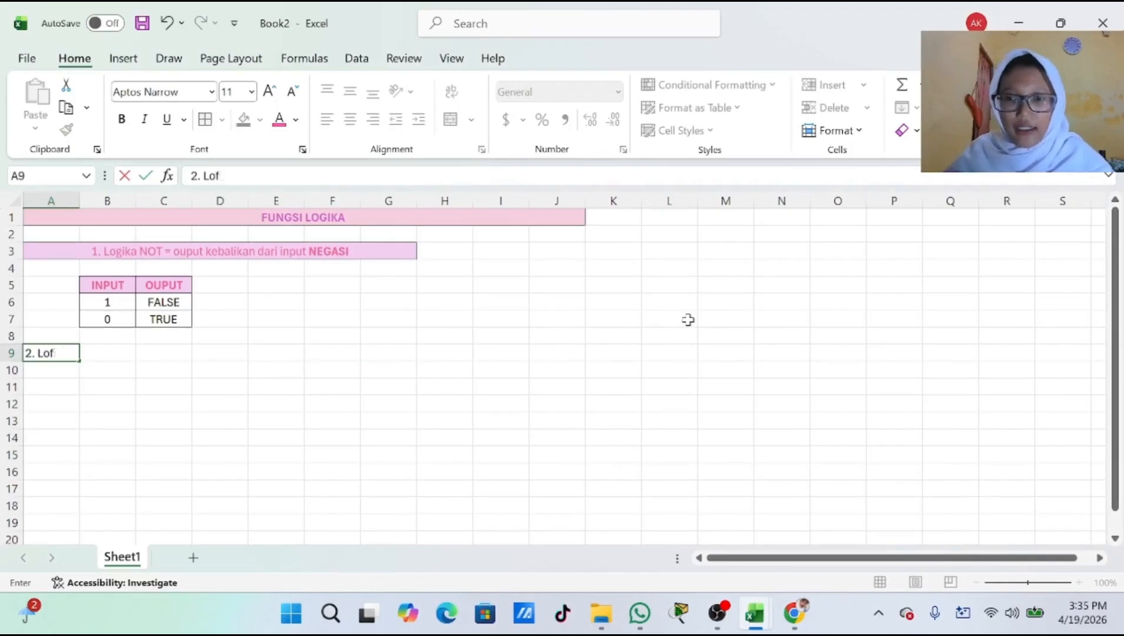
text(gik)
text(AD)
key(BackSpace)
key(BackSpace)
key(BackSpace)
text(an)
key(BackSpace)
key(BackSpace)
text(AND = mengggabubgkan)
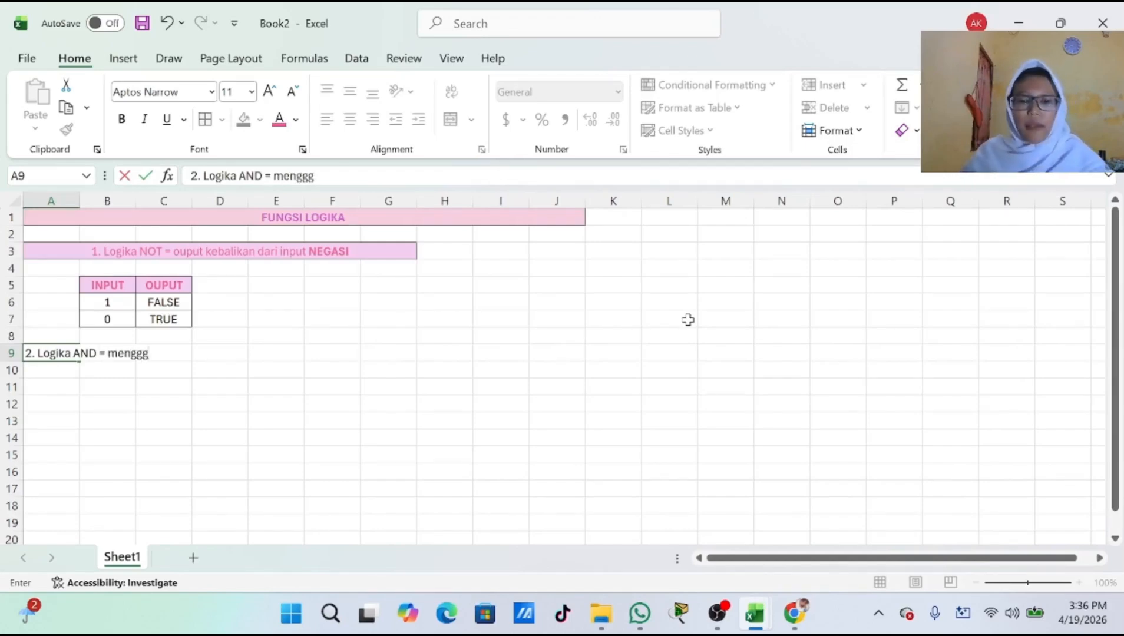
key(BackSpace)
key(BackSpace)
key(BackSpace)
key(BackSpace)
key(BackSpace)
key(BackSpace)
text(ungkan 2)
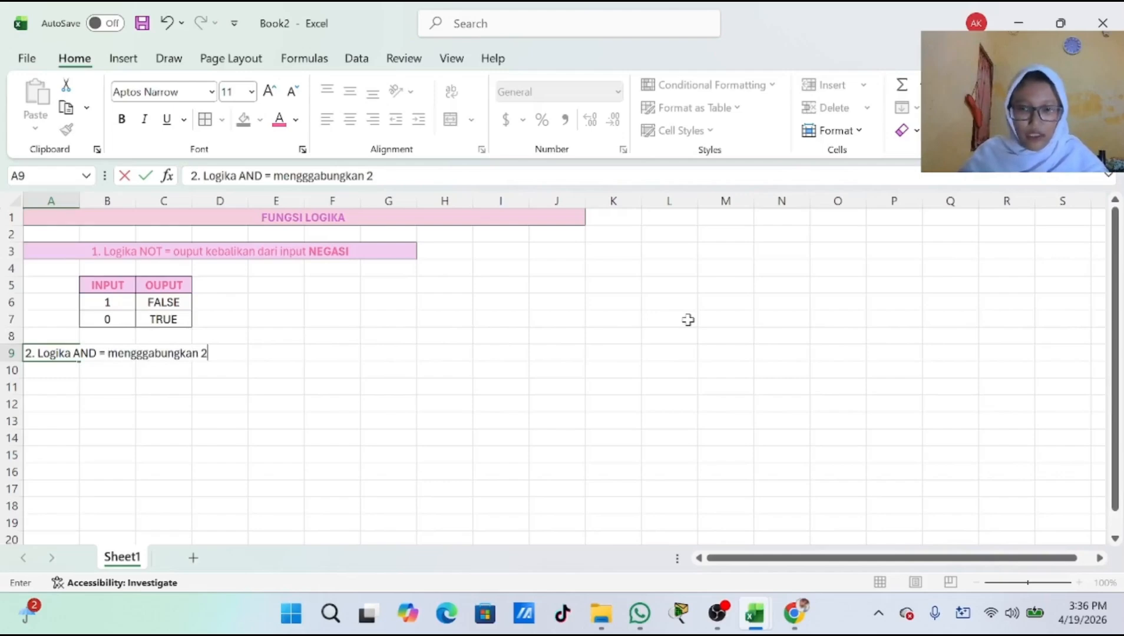
text( statement atau )
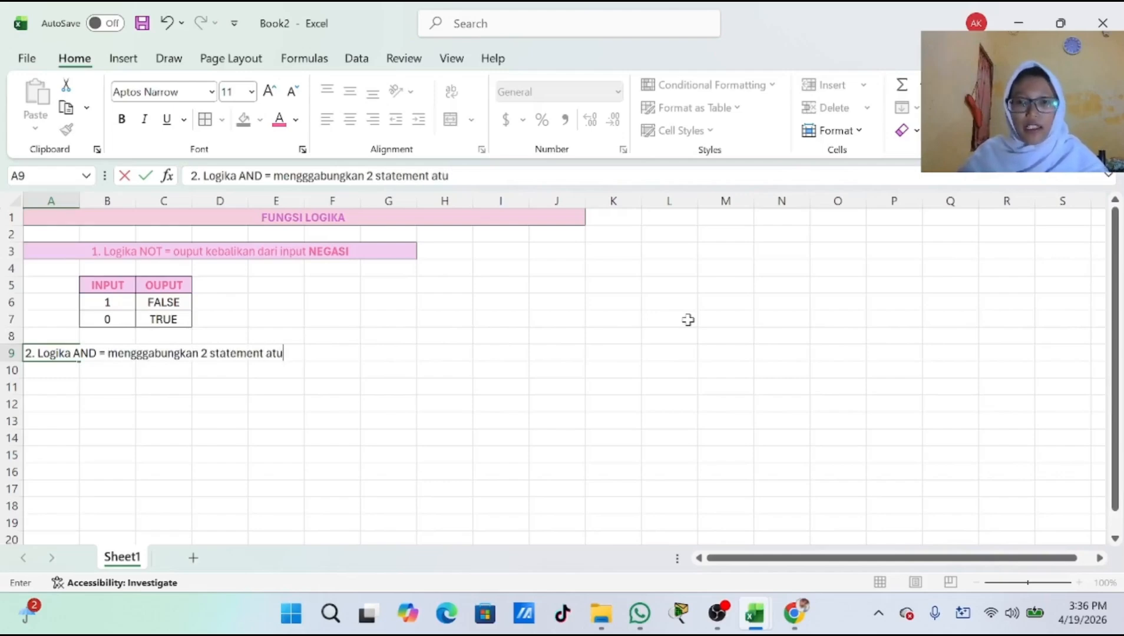
text(lebih)
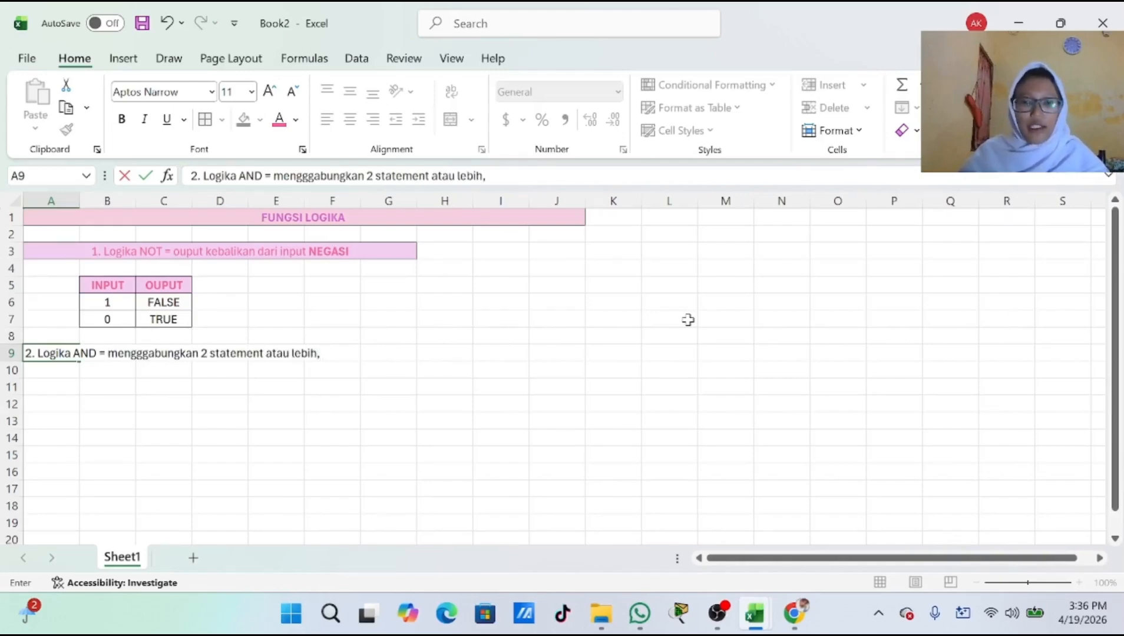
text(, ha)
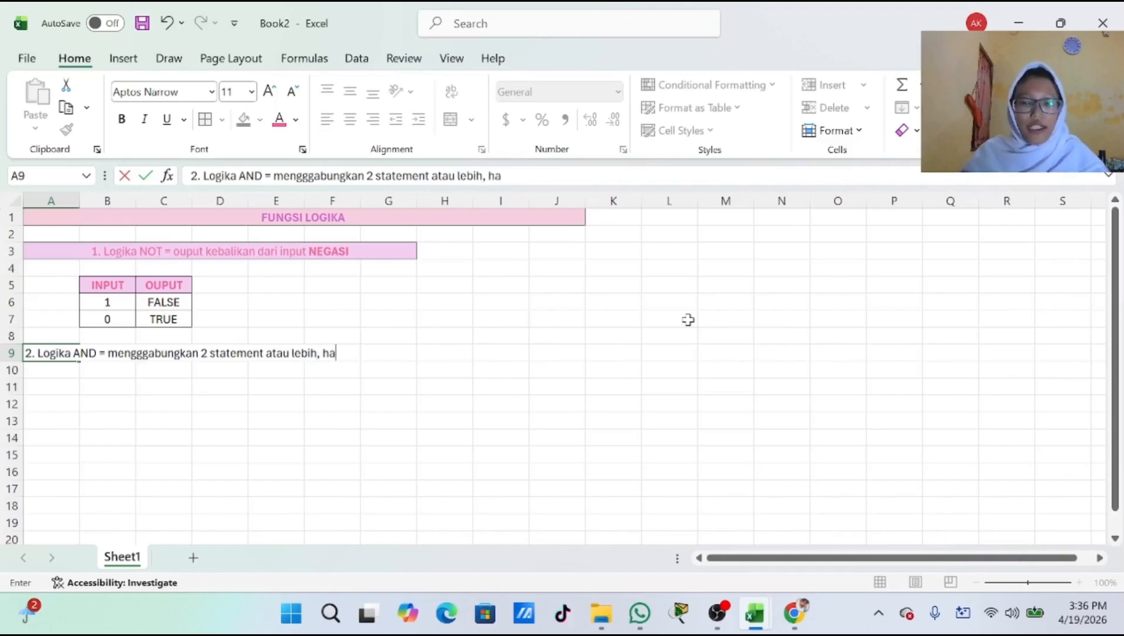
text(silnya berupa)
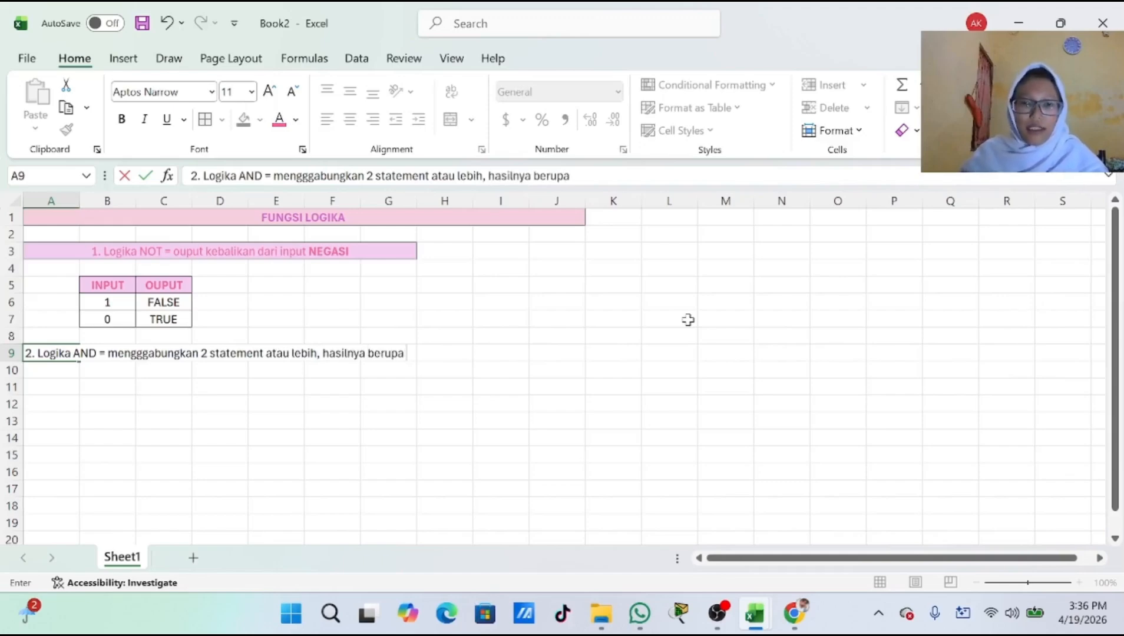
Complete the A9 heading with the bold text "TRUE/FALSE KONJUNGSI.".
key(ctrl+b)
text(TRUE/FALSE ()
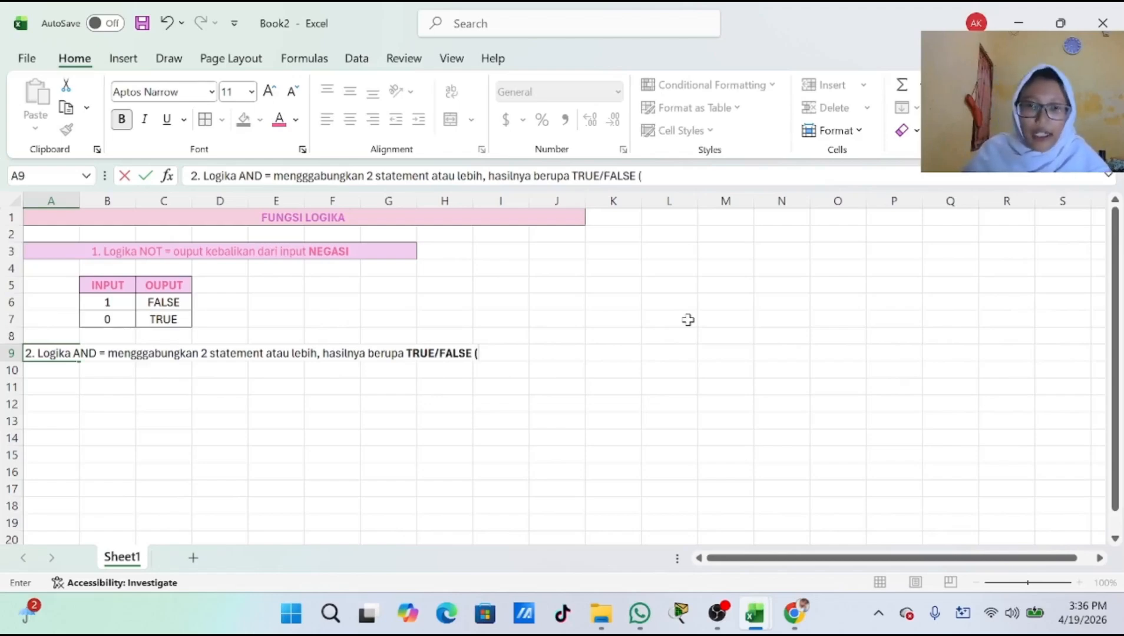
key(BackSpace)
text(KONJUNGSI)
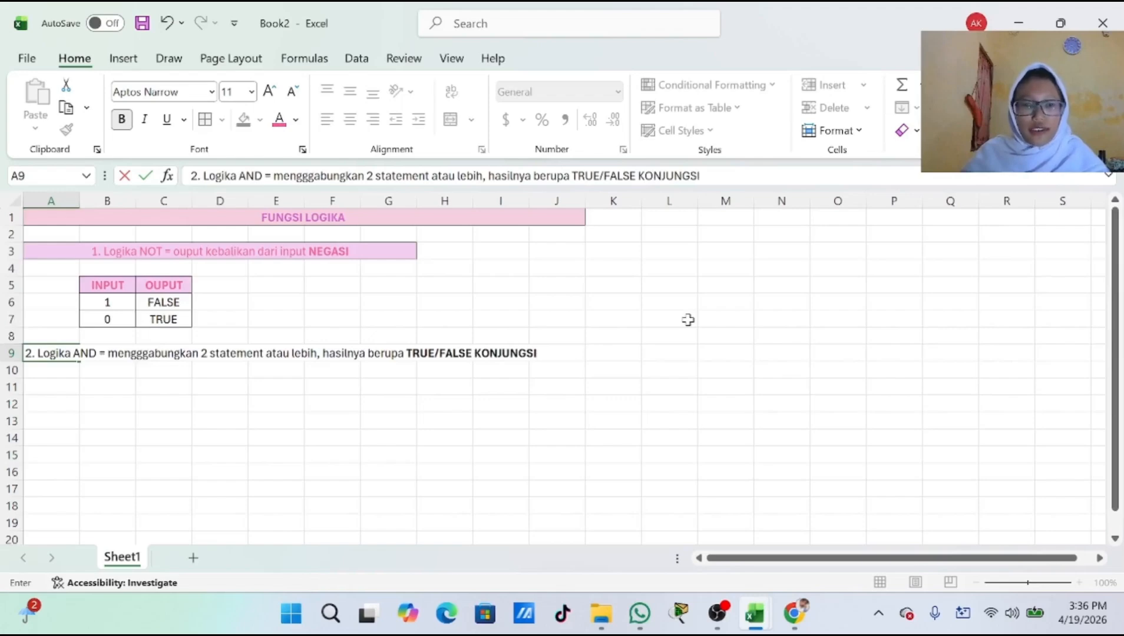
text(.)
key(Return)
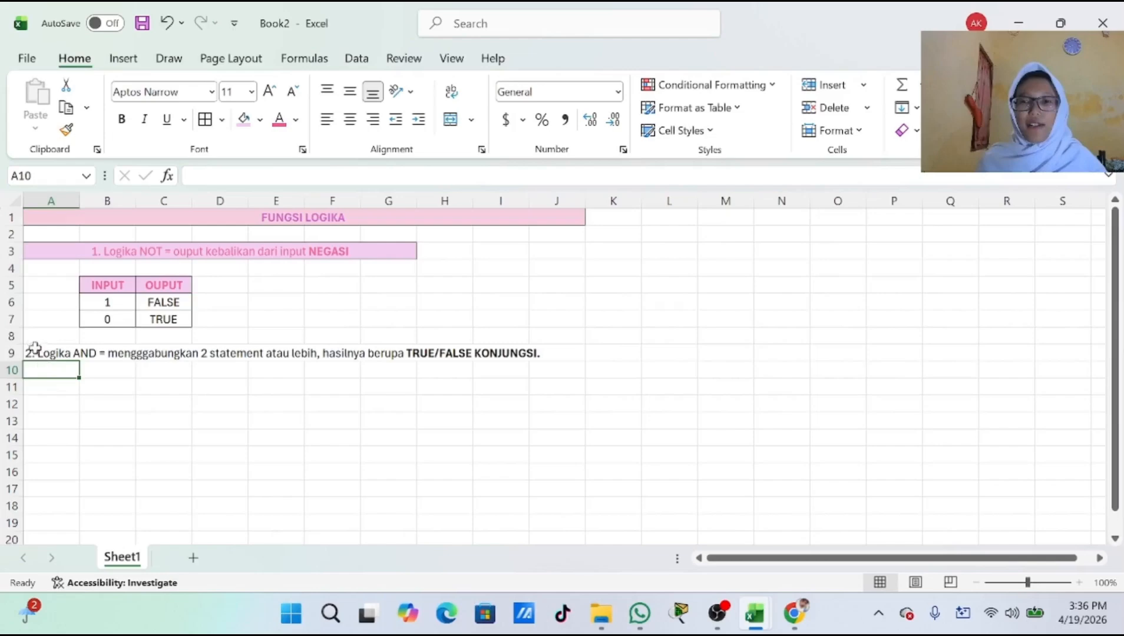
Merge and centre the Logika AND heading across A9:J9, keeping only the upper-left value.
click(61, 356)
drag(78, 358, 568, 350)
click(452, 120)
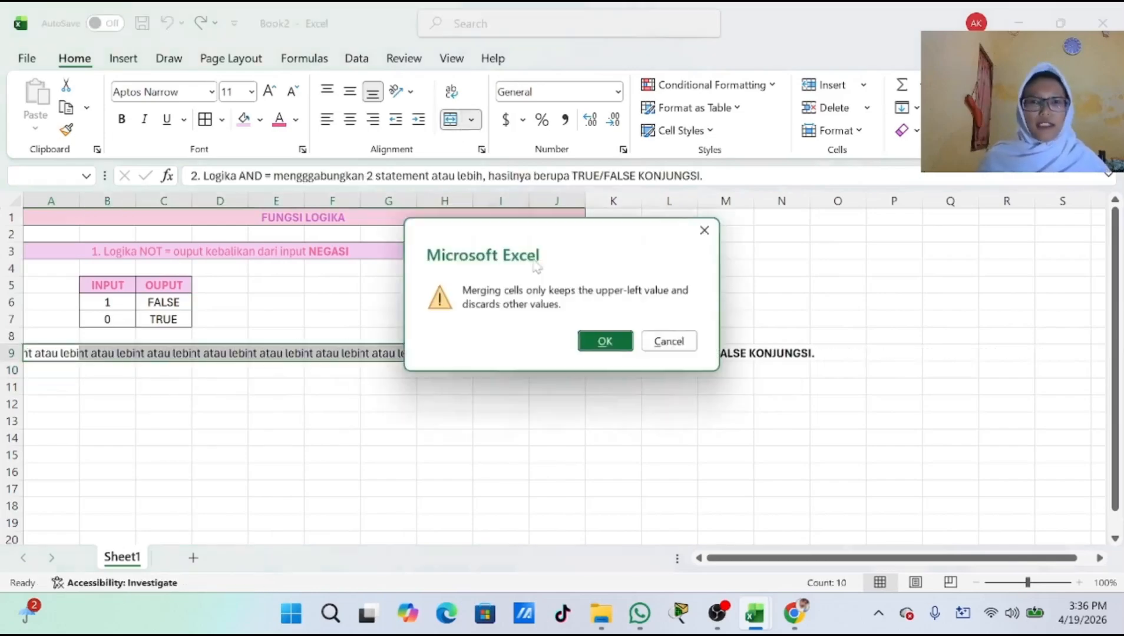
click(604, 341)
Fill the merged Logika AND heading with light yellow and set its font colour to dark blue.
click(260, 120)
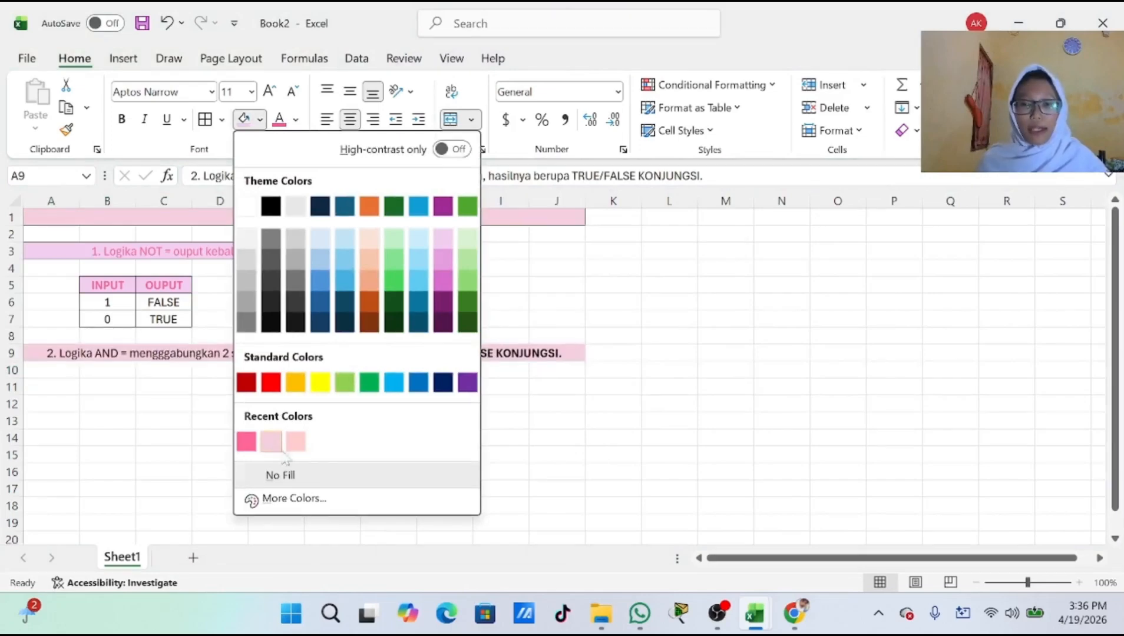
click(294, 499)
click(497, 276)
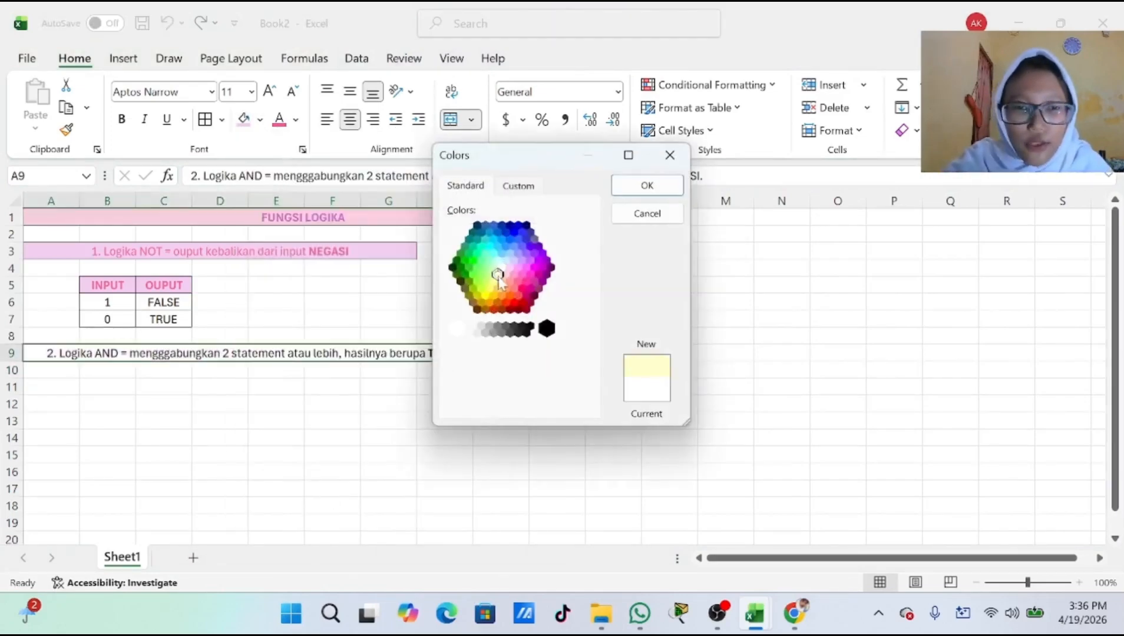
click(647, 185)
click(295, 120)
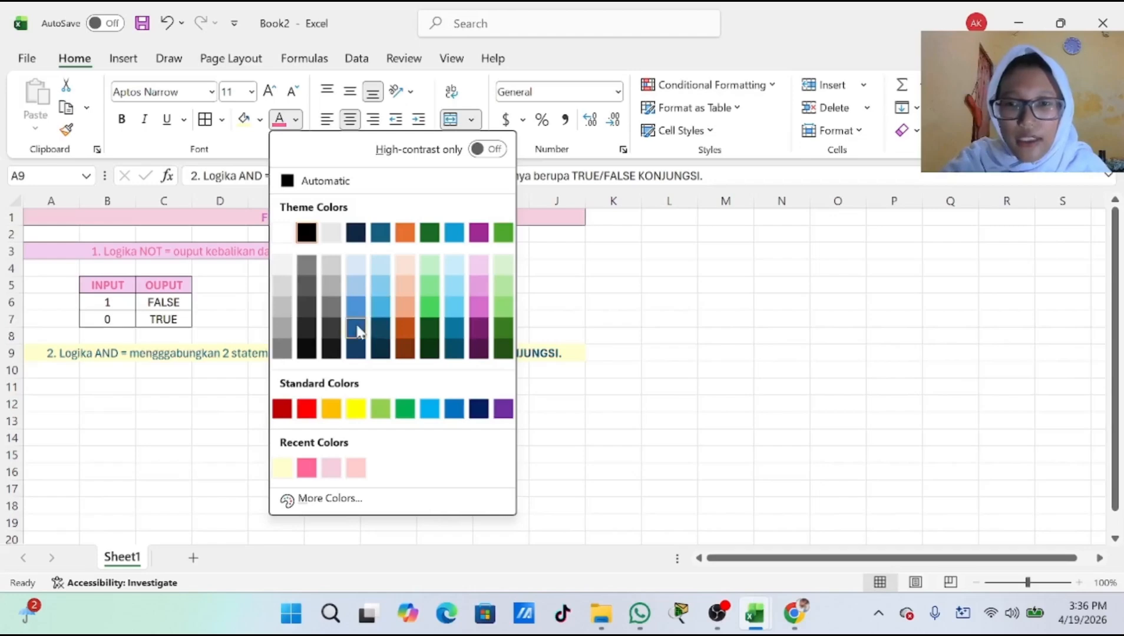
click(355, 328)
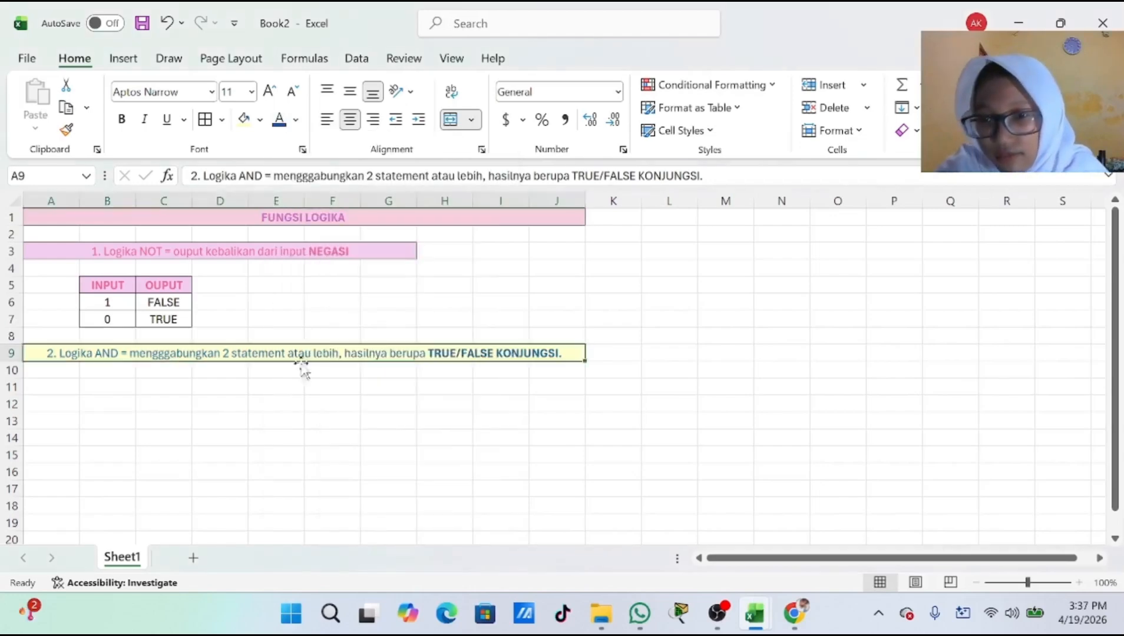
Enter the column header BERAT BADAN followed by the first person's name in B11.
click(220, 404)
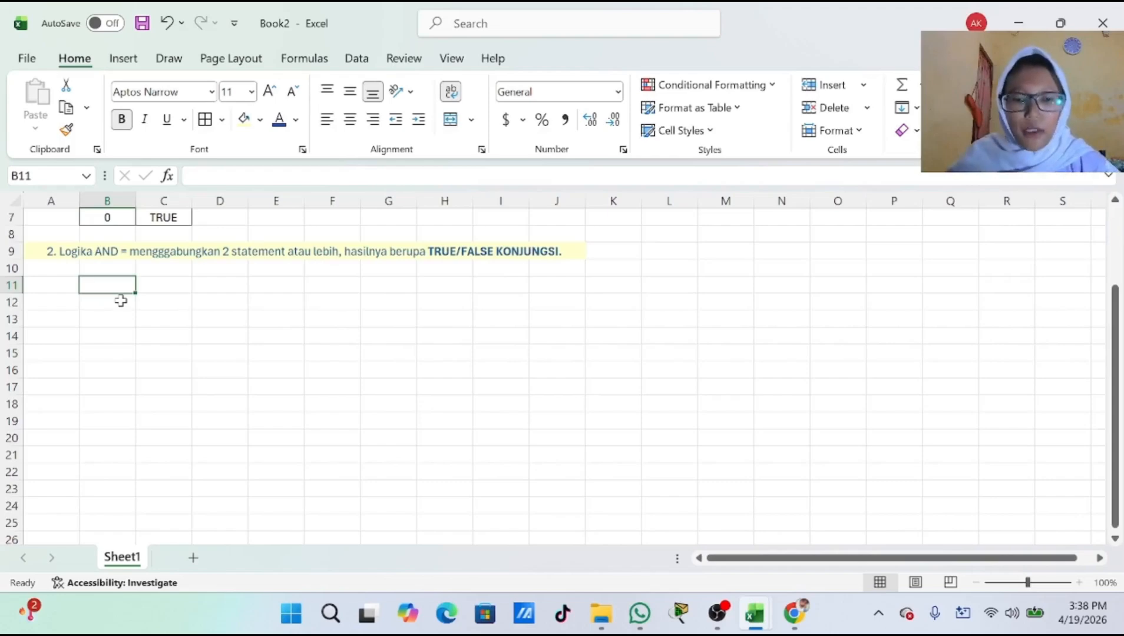
text(ber)
key(BackSpace)
text(BERAT BA)
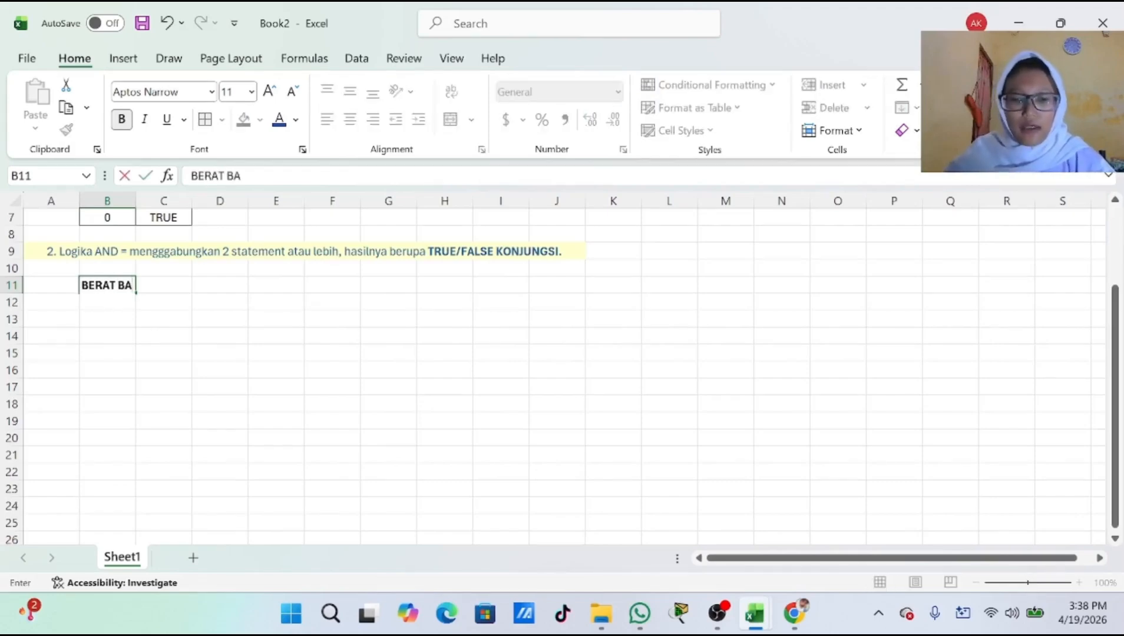
text(DAN ADEL)
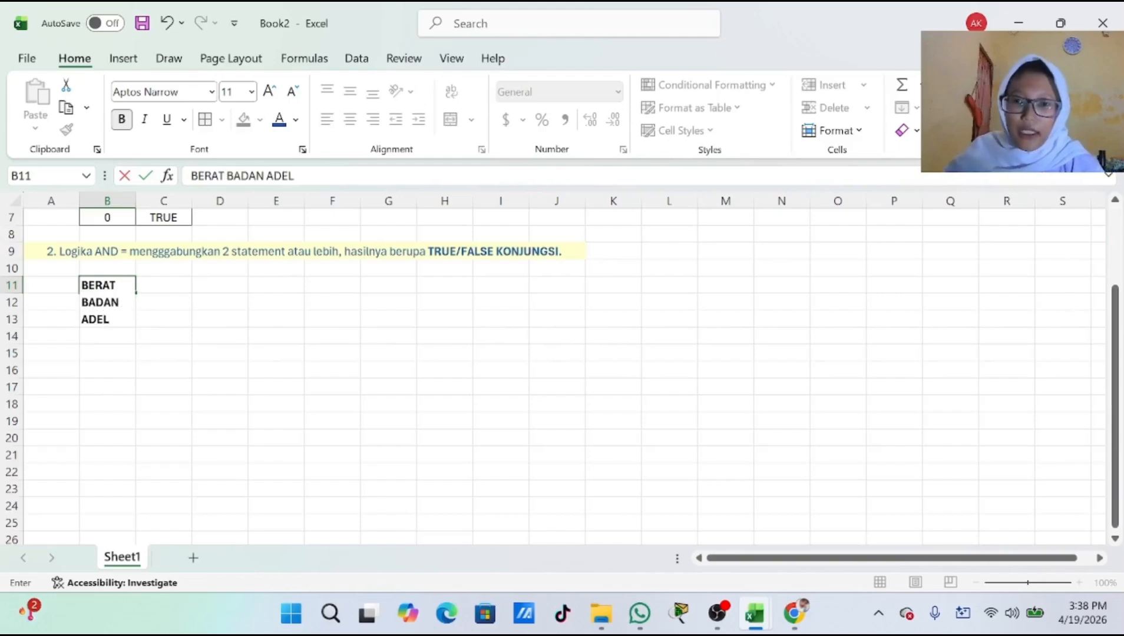
key(Tab)
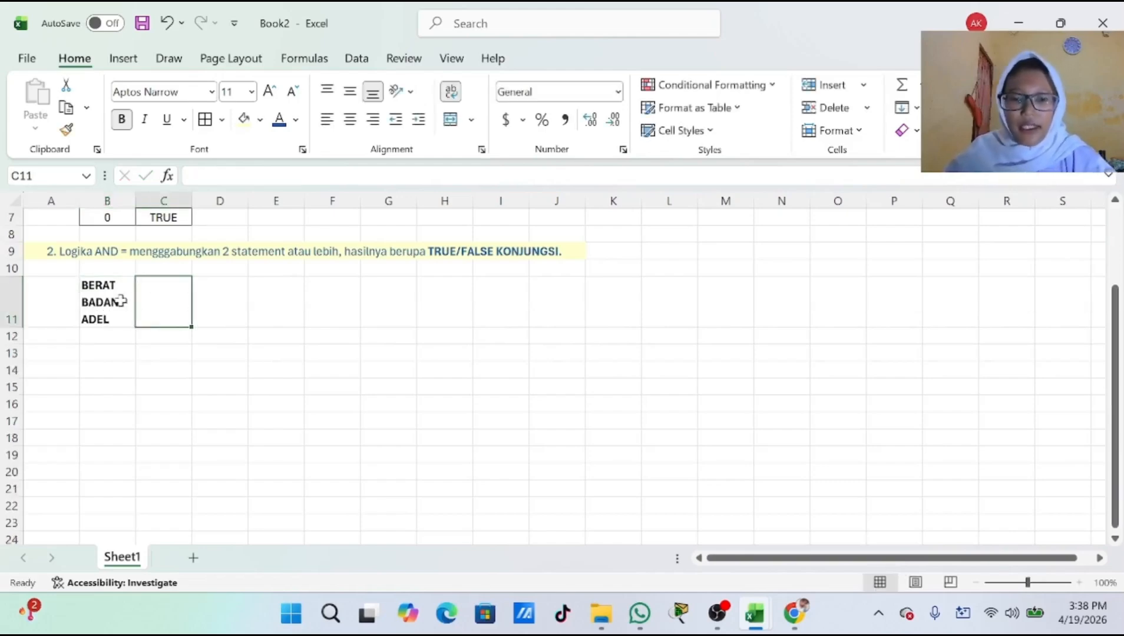
Enter the column header BERAT BADAN followed by the second person's name in C11.
text(BERAT BADAN)
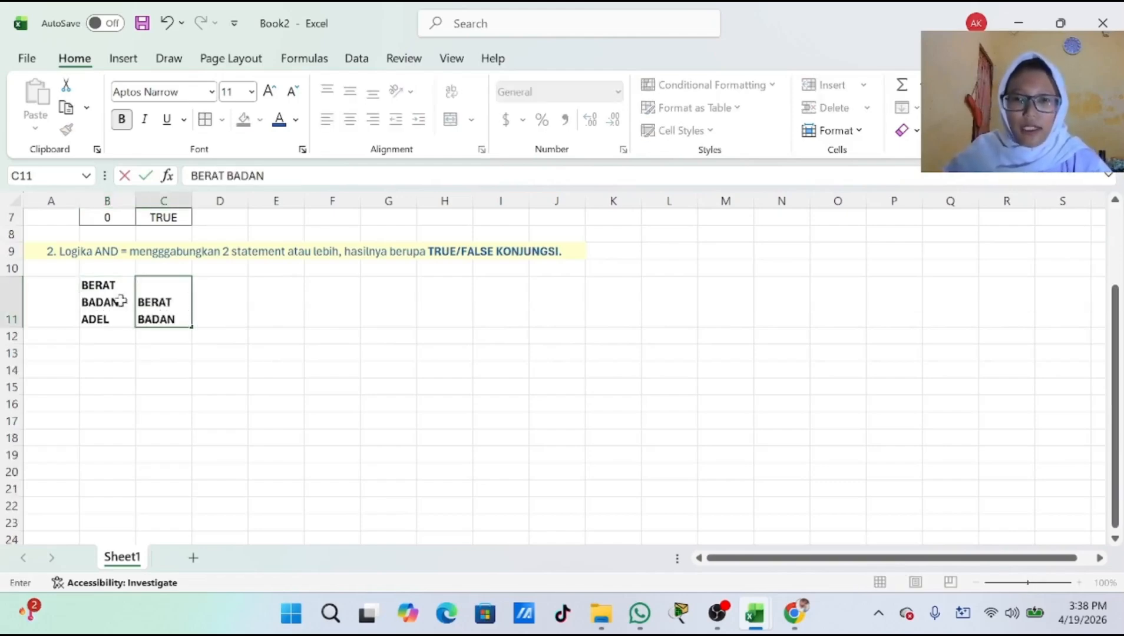
text( RATMA)
key(BackSpace)
key(BackSpace)
text(MA)
key(BackSpace)
key(BackSpace)
text(NA)
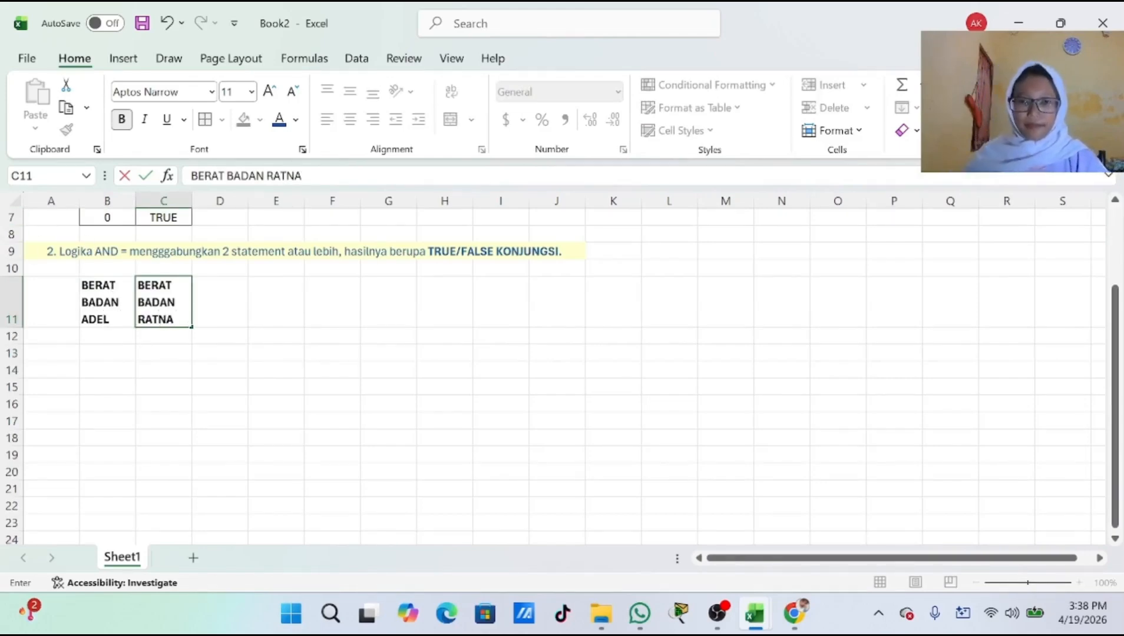
click(223, 332)
click(97, 334)
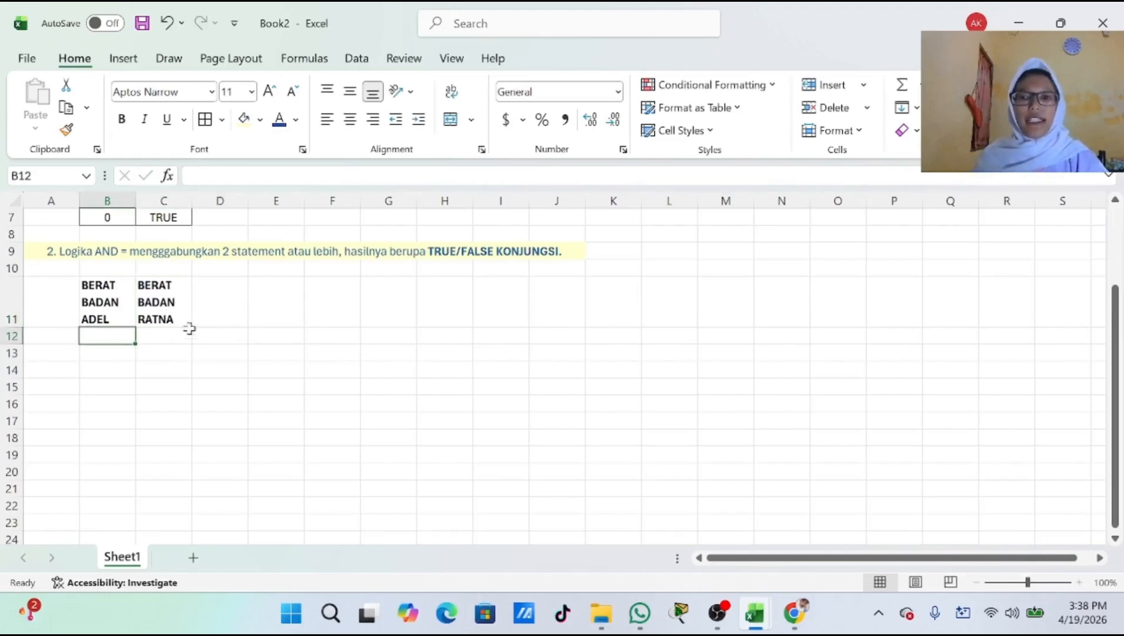
click(100, 301)
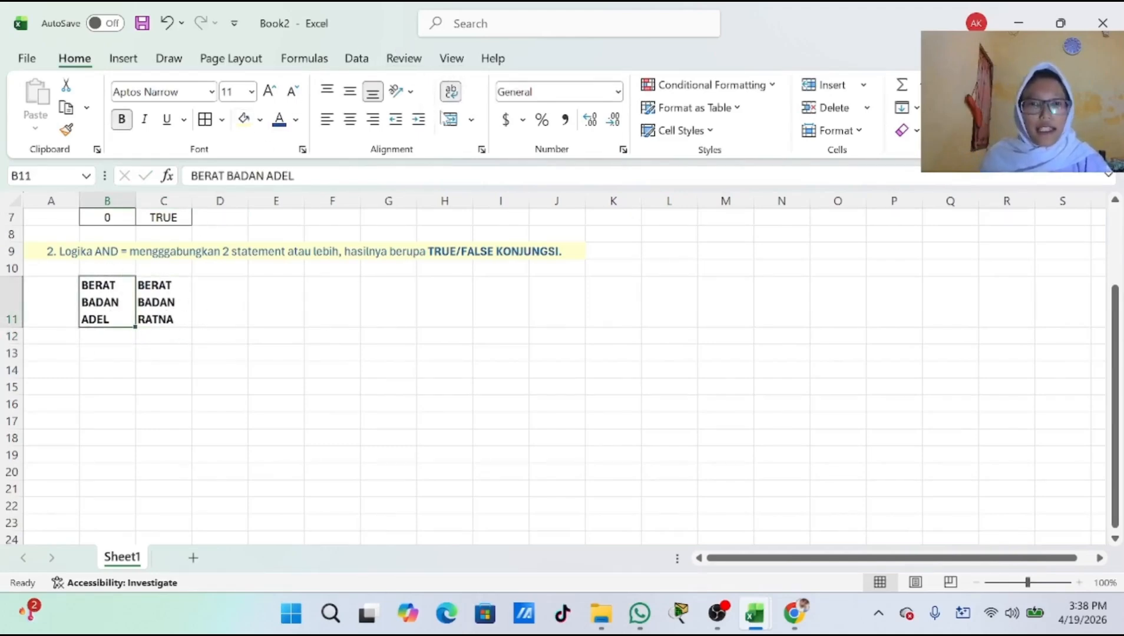
click(452, 93)
click(453, 93)
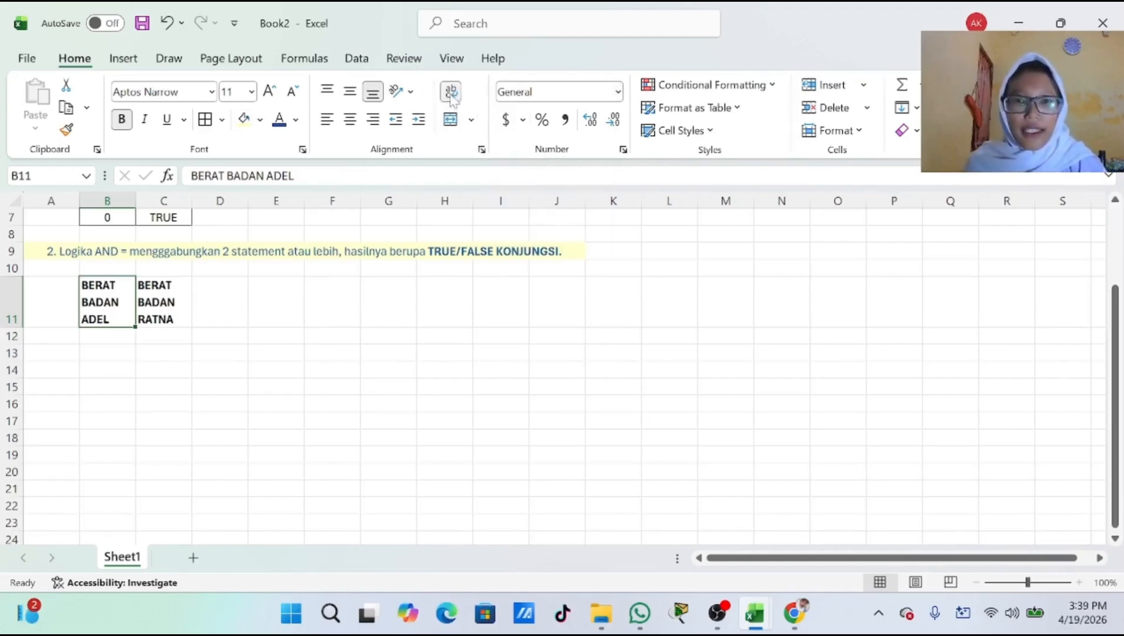
click(219, 325)
scroll(177, 289, up, 2)
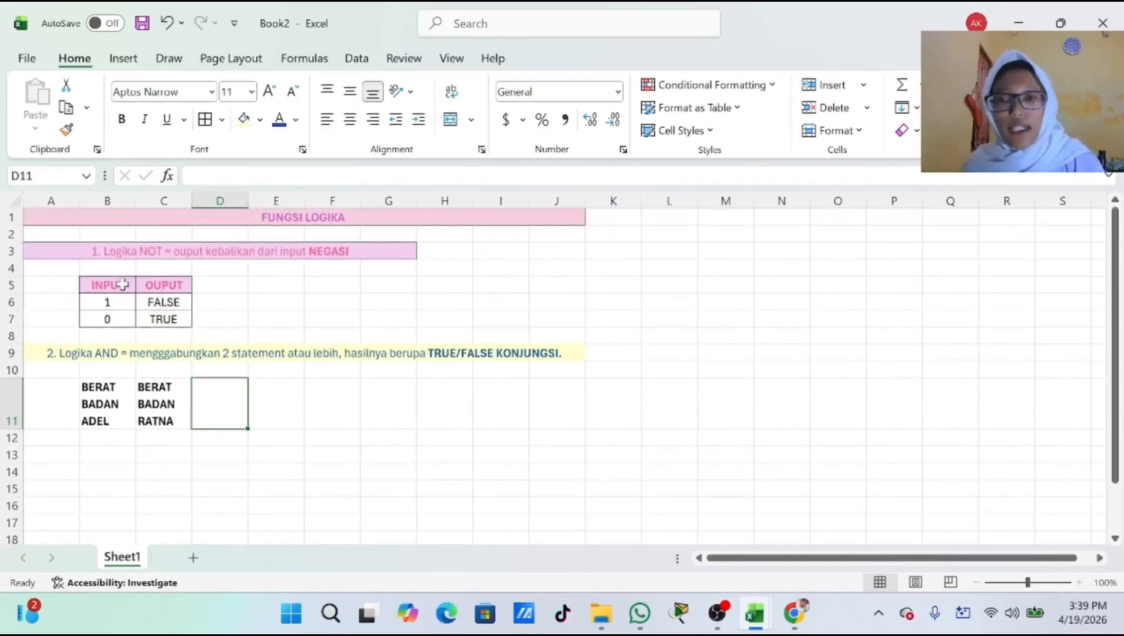
click(122, 284)
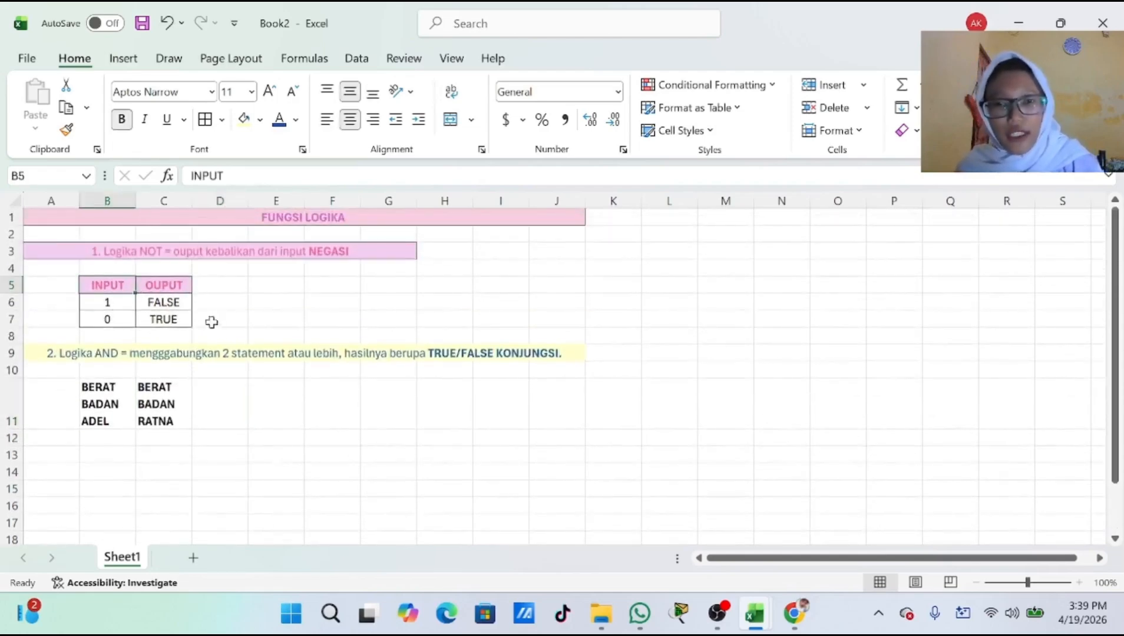
click(227, 352)
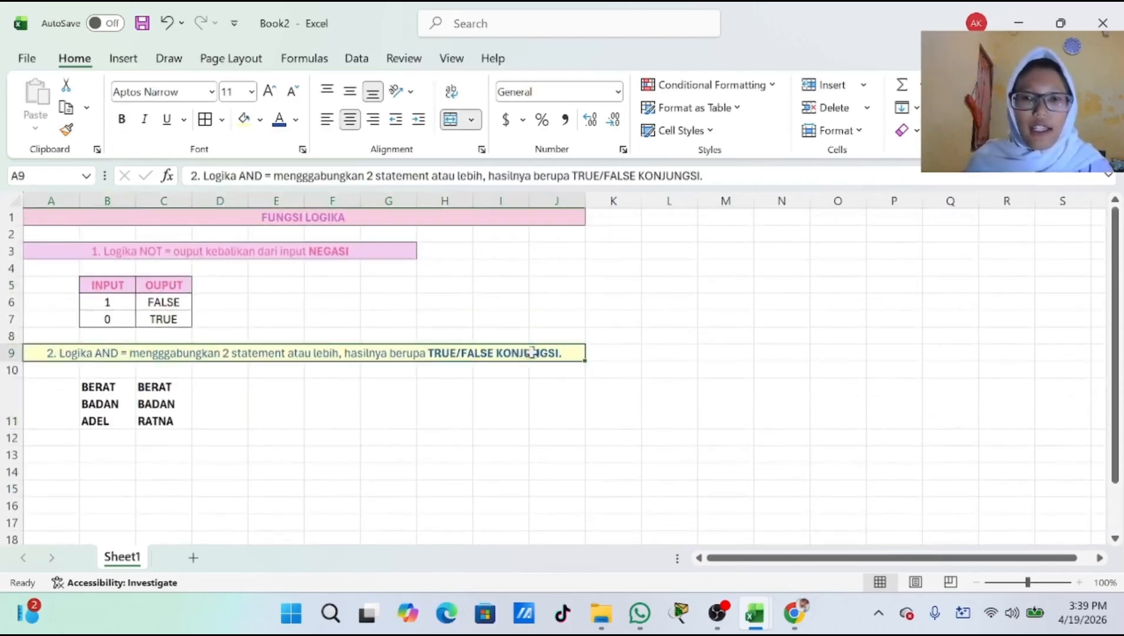
scroll(132, 372, down, 1)
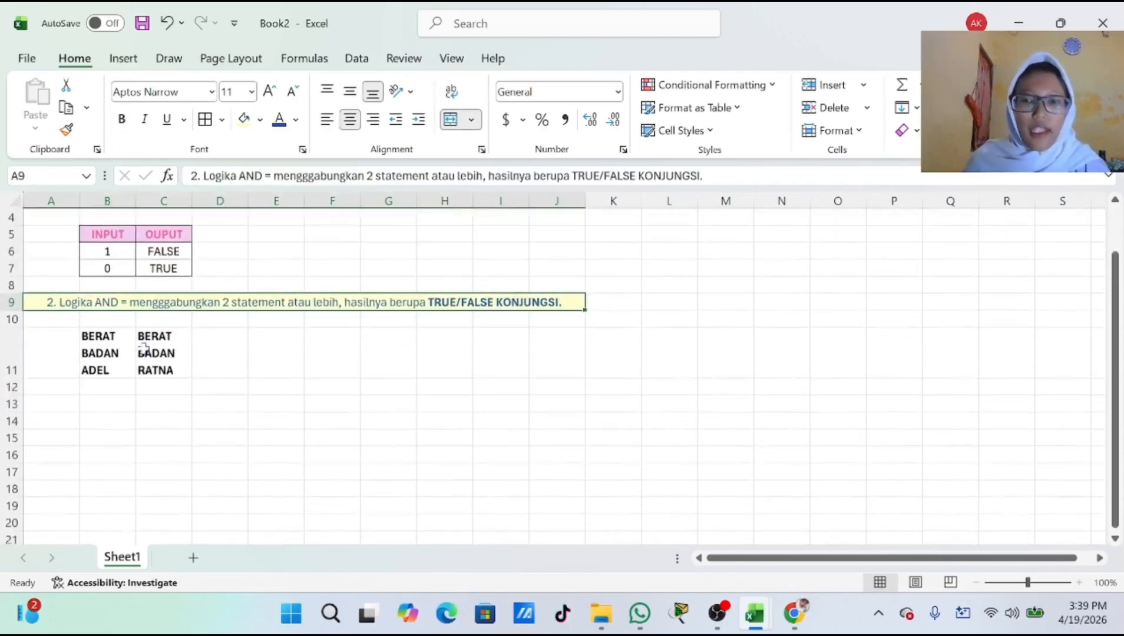
Enter the body weights 44 in B12 and 61 in C12 below their column headers.
click(119, 388)
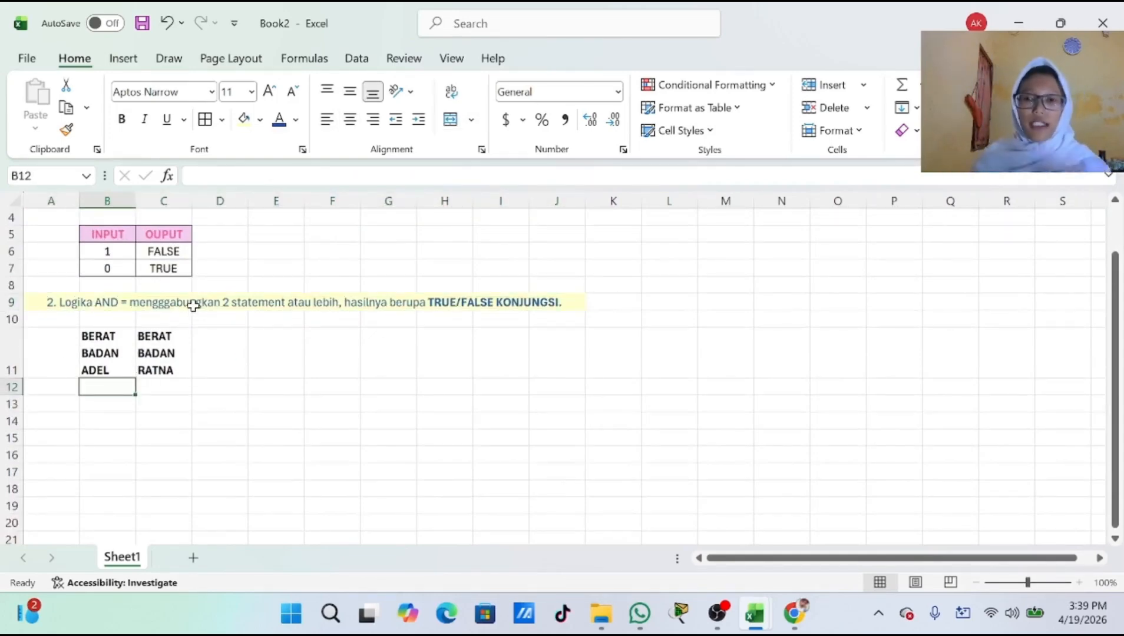
scroll(177, 294, down, 2)
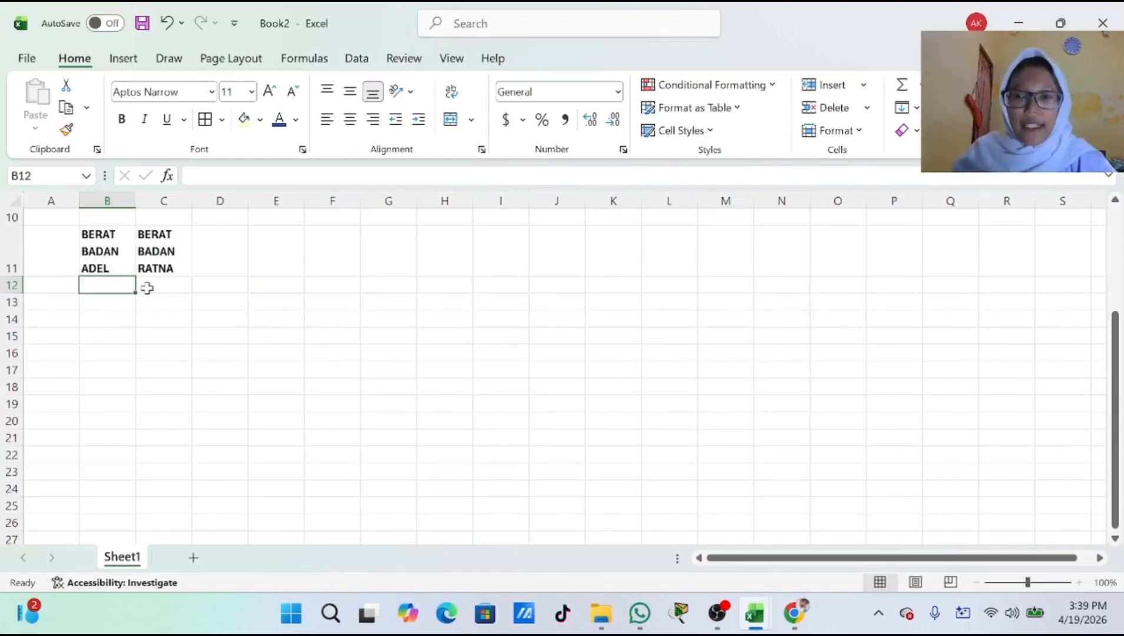
text(44)
click(147, 288)
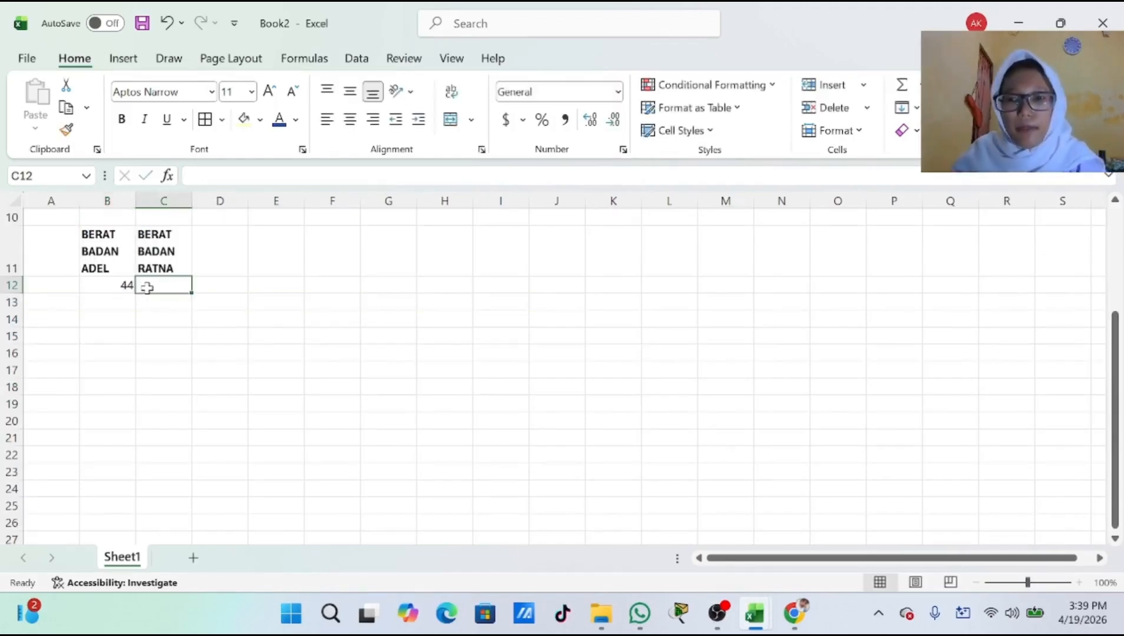
text(61)
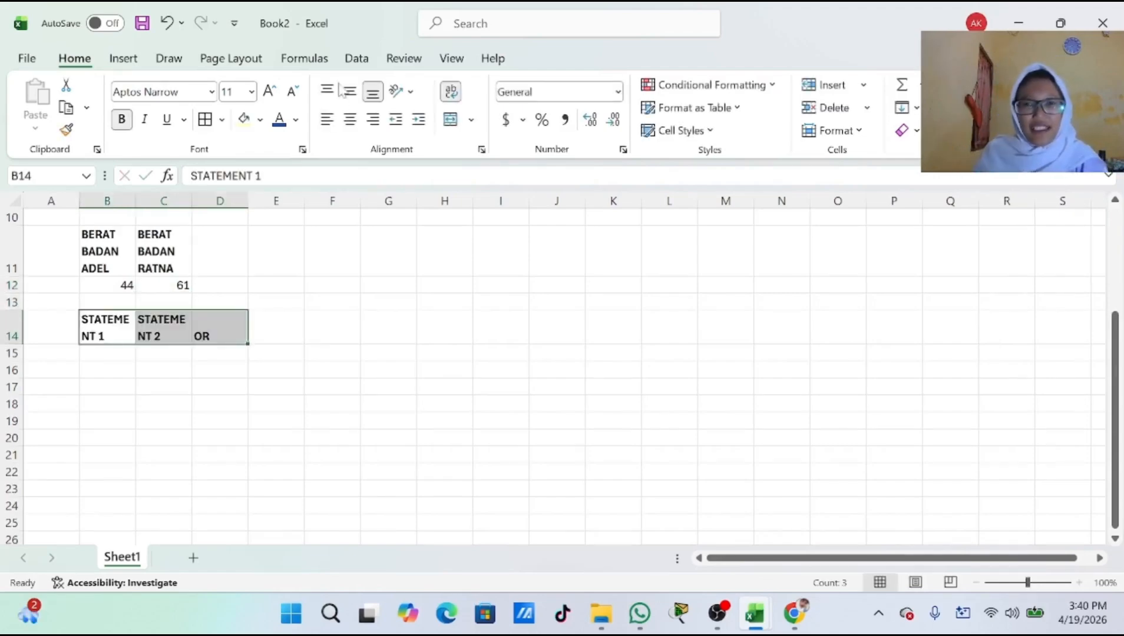
Centre the STATEMENT 1, STATEMENT 2 and OR headers in B14:D14 both vertically and horizontally.
click(350, 92)
click(349, 119)
click(218, 368)
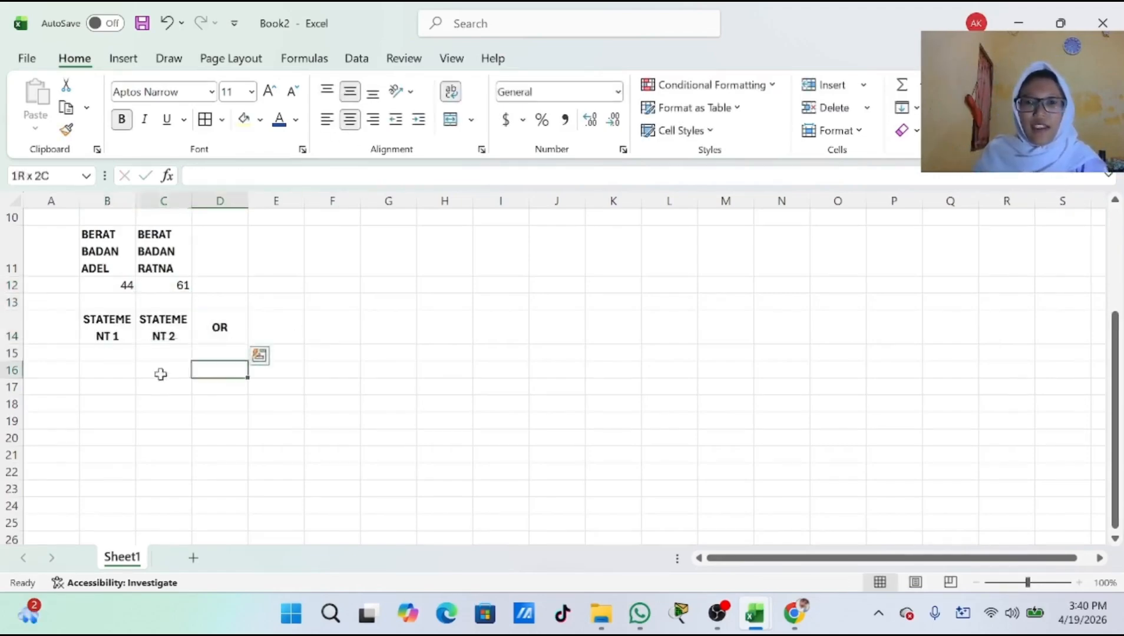
Fill the first two truth-table rows with 1 and 1 in B15:C15, and 1 and 0 in B16:C16.
click(127, 356)
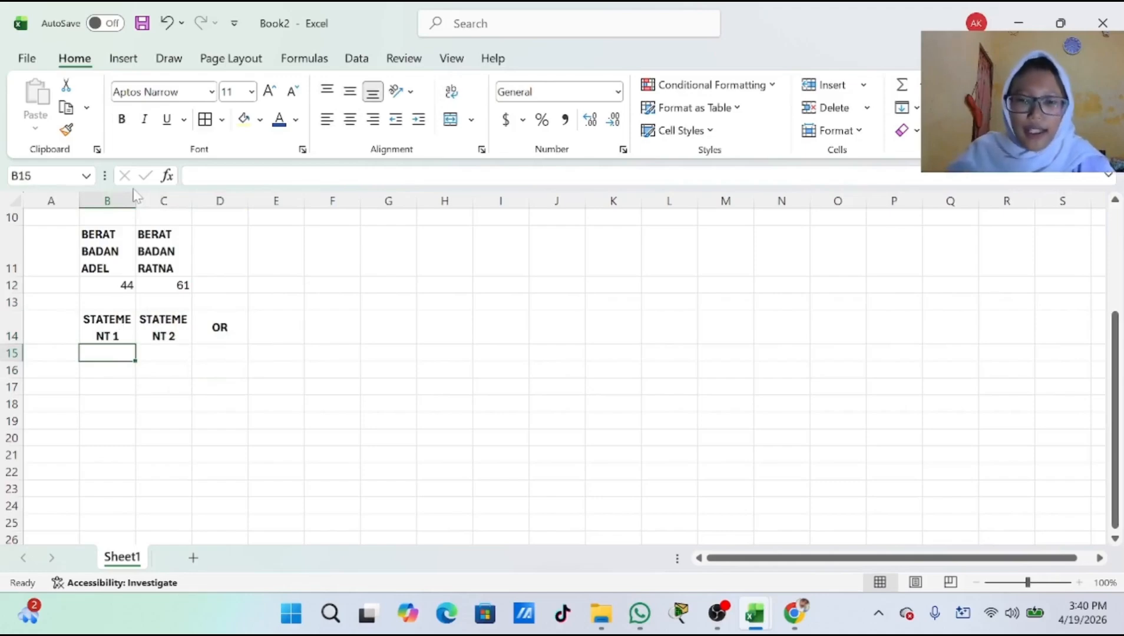
text(1)
key(Tab)
text(1)
key(Down)
key(Left)
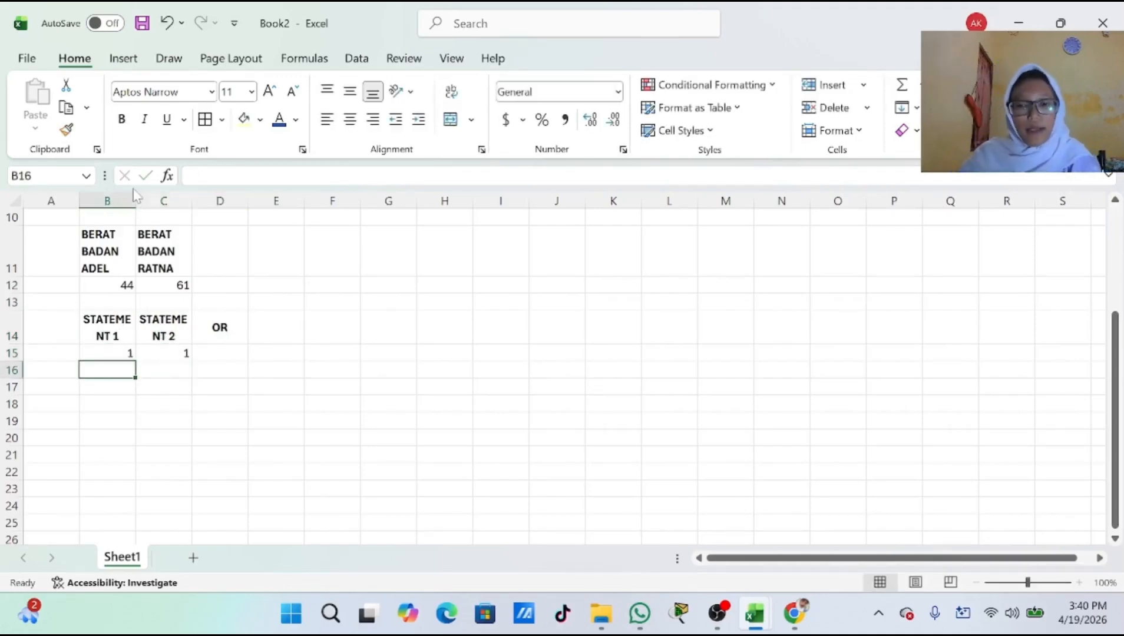
text(1)
key(Tab)
text(0)
key(Down)
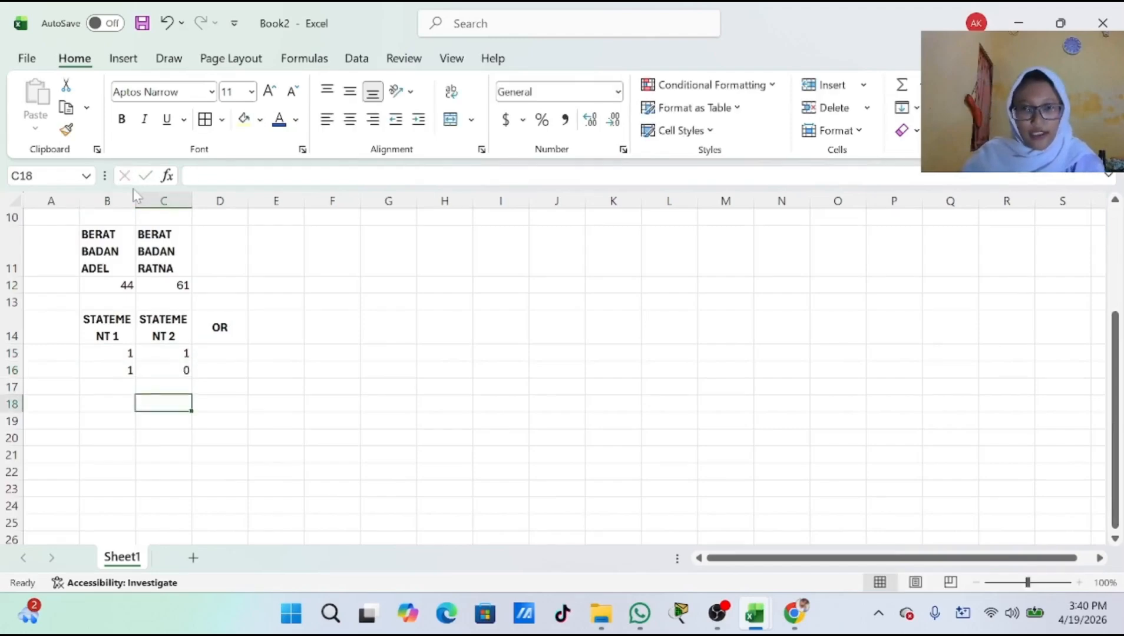
Fill the last two truth-table rows with 0 and 1 in B17:C17, and 0 and 0 in B18:C18.
key(Down)
key(Left)
key(Up)
text(0)
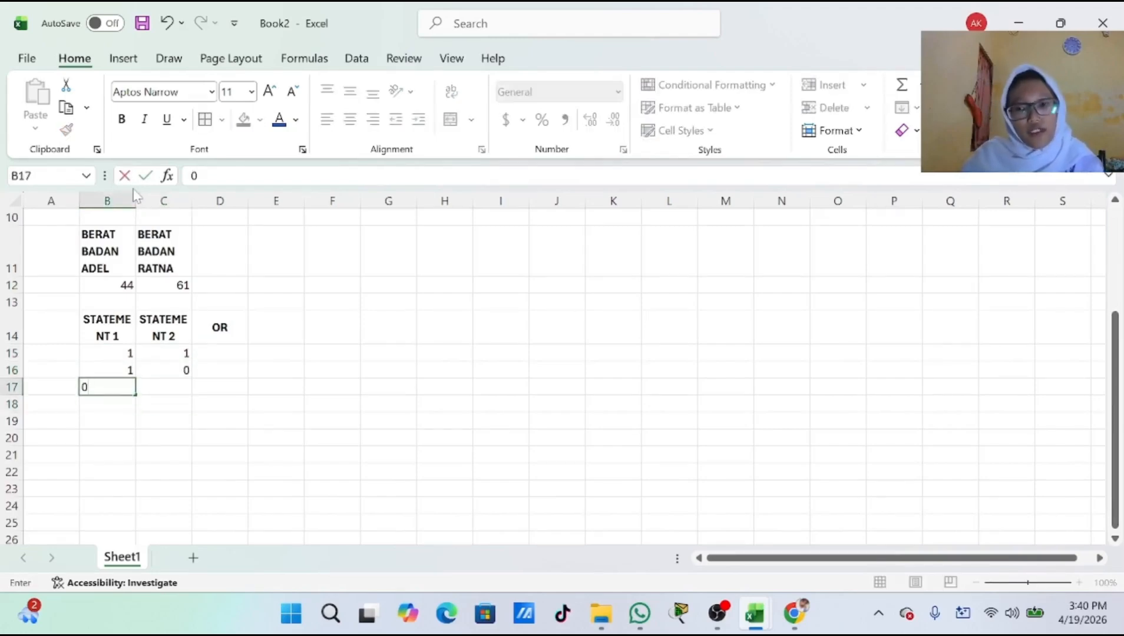
key(Tab)
text(1)
key(Return)
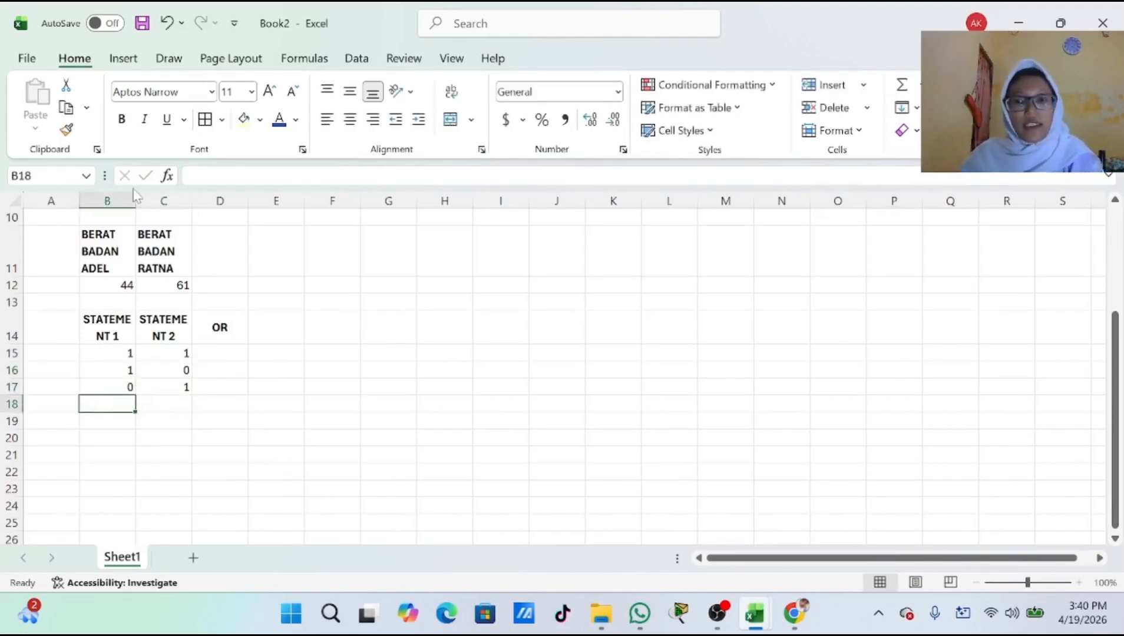
text(0)
key(Tab)
text(0)
key(Up)
Enter the formula =AND(B12<C12,C12>B12) in D15 to compare the two body weights.
key(Right)
key(Right)
key(Up)
key(Up)
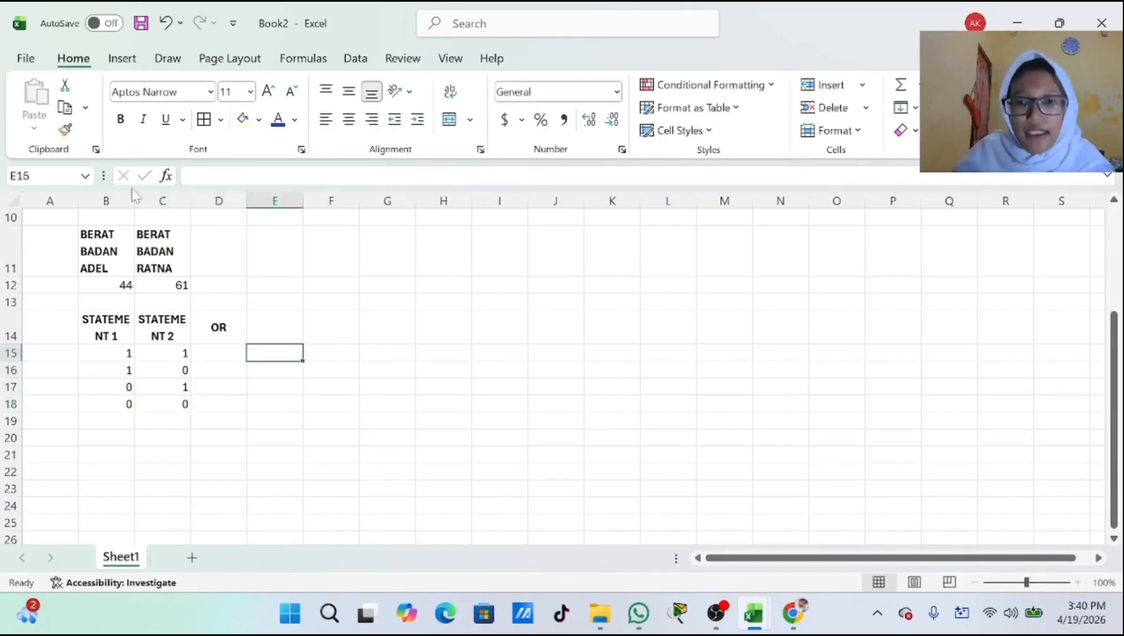
key(Left)
click(200, 176)
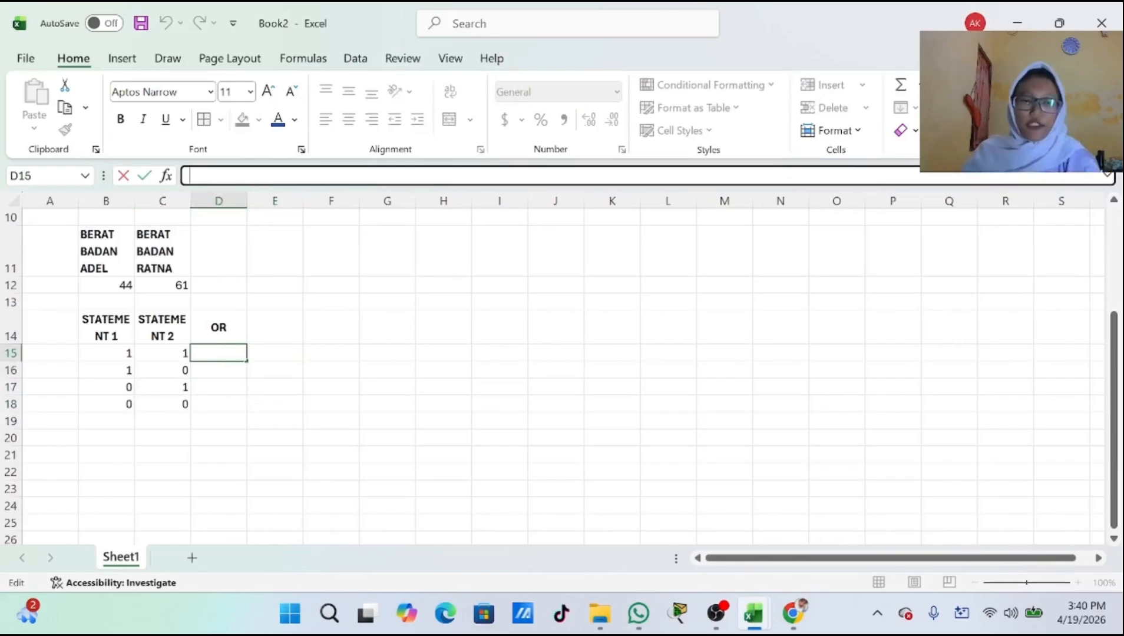
text(=)
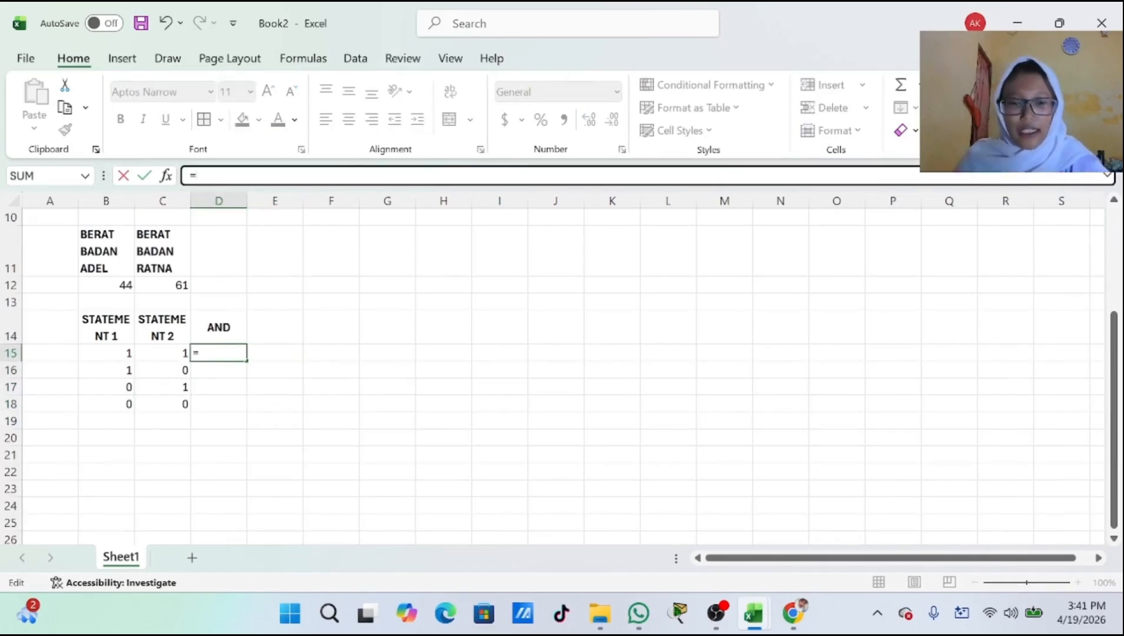
text(AND()
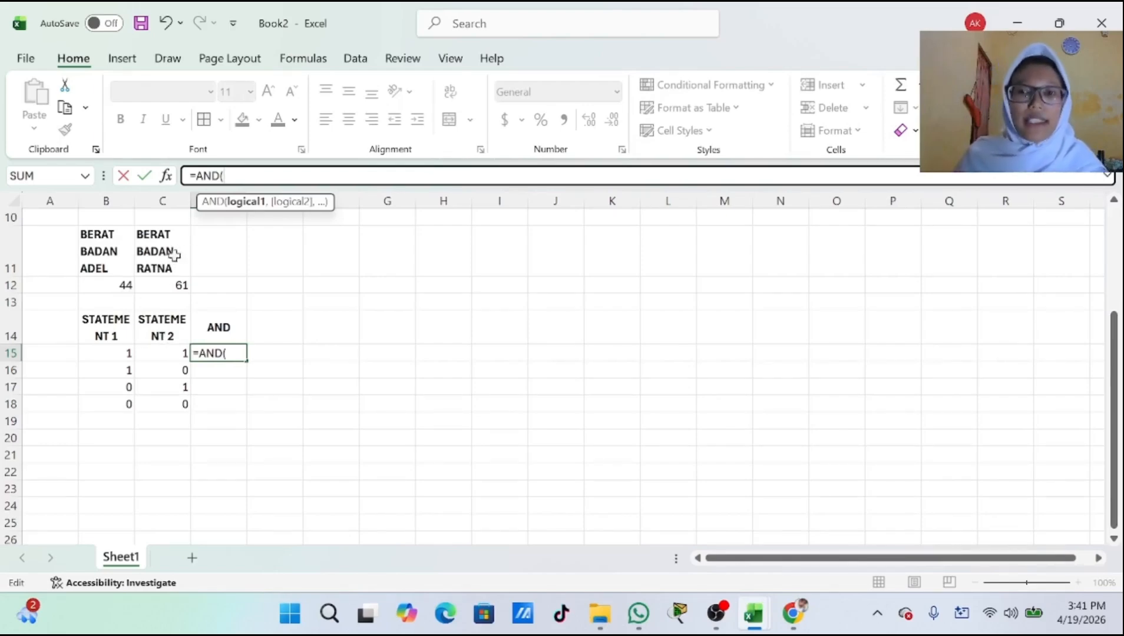
click(121, 285)
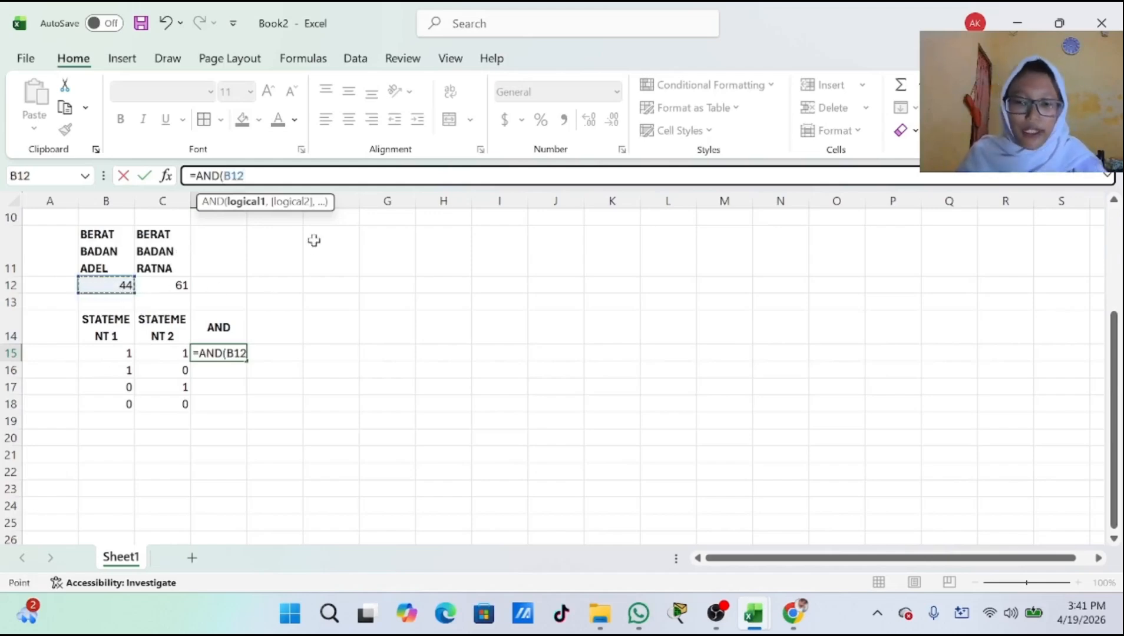
text(<)
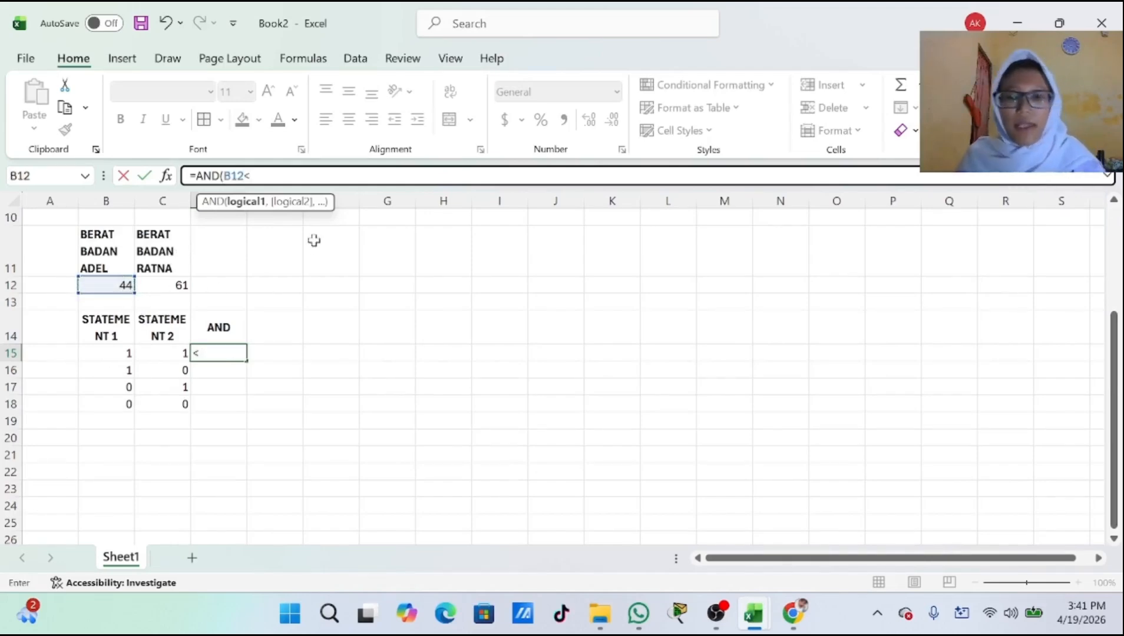
click(181, 286)
text(,)
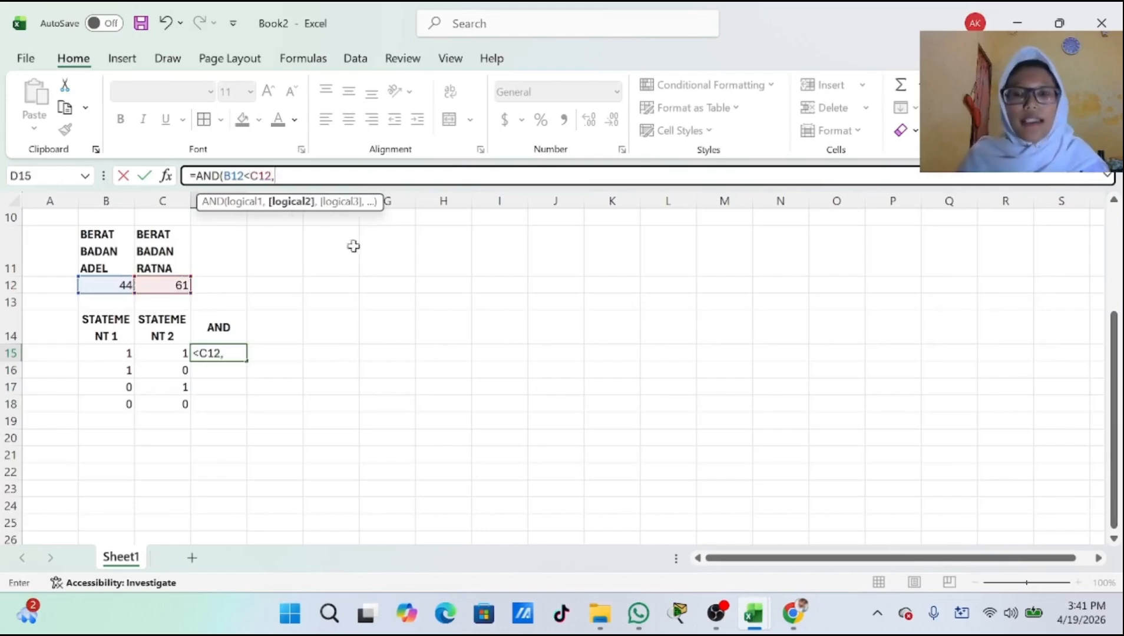
click(182, 287)
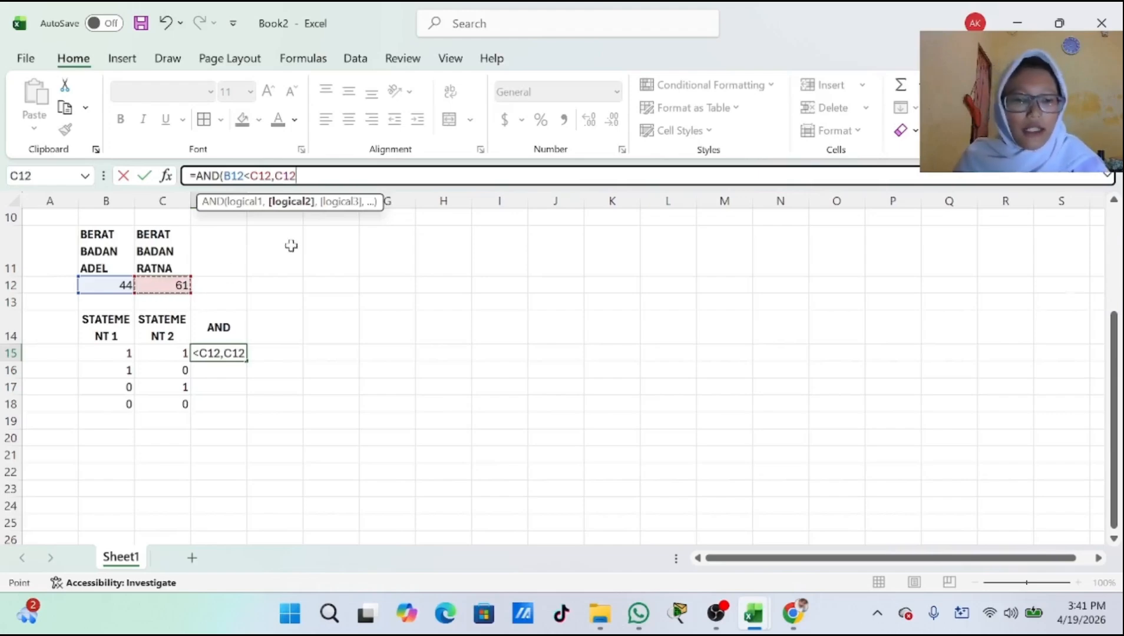
text(>)
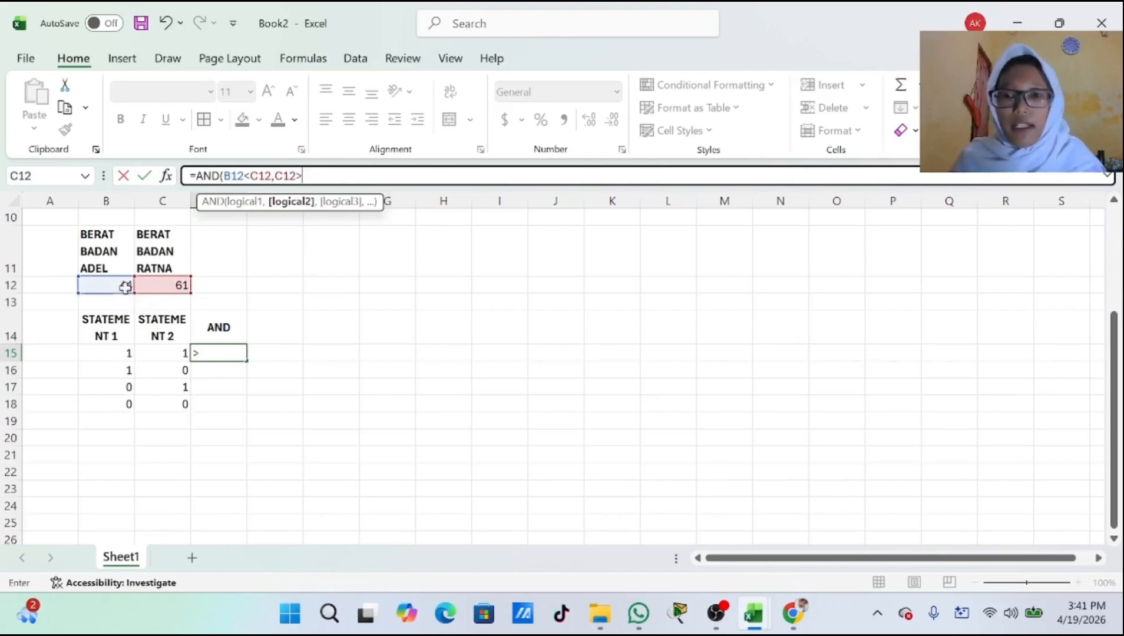
click(125, 286)
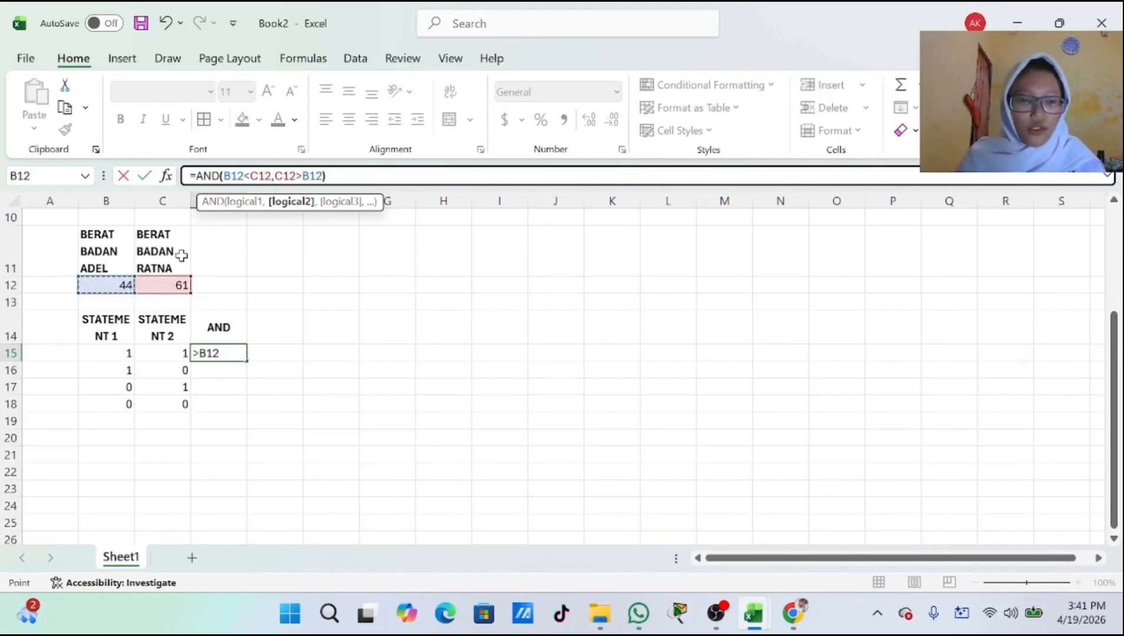
key(Return)
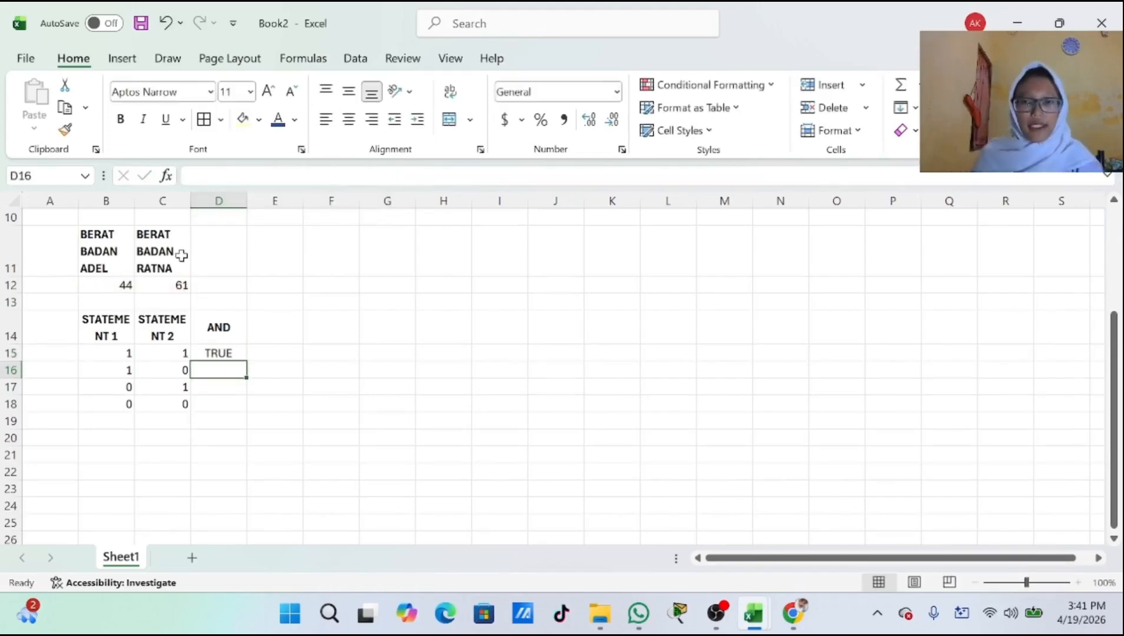
Enter the formula =AND(C12>B12,C12=B12) in D16 for the 1 and 0 row of the AND table.
click(229, 169)
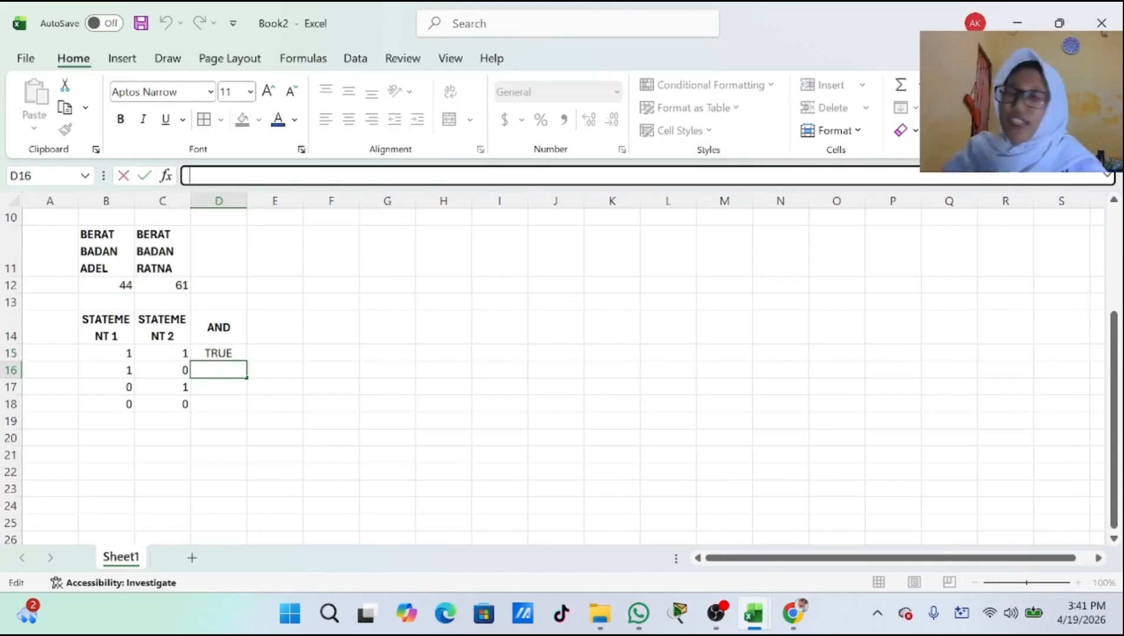
text(=AN)
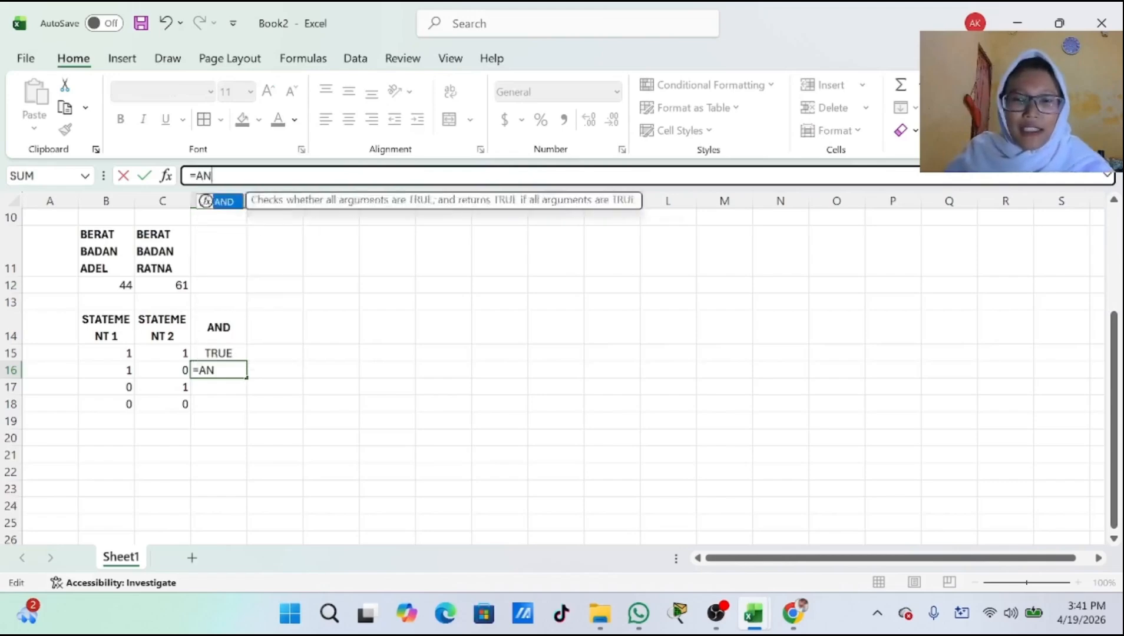
text(D()
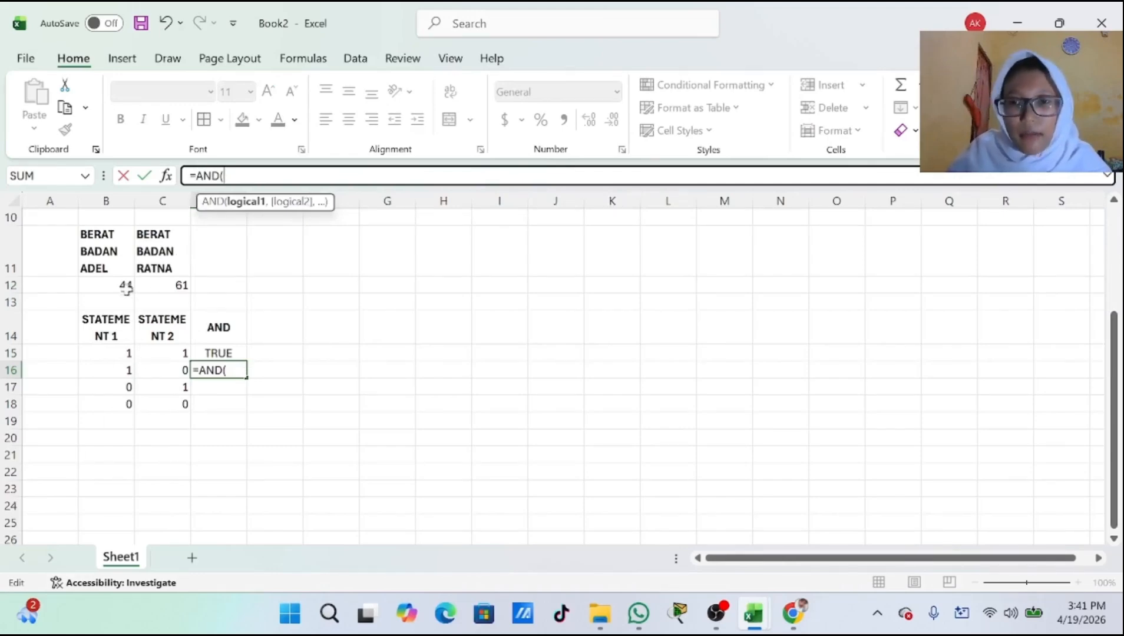
click(182, 285)
text(>)
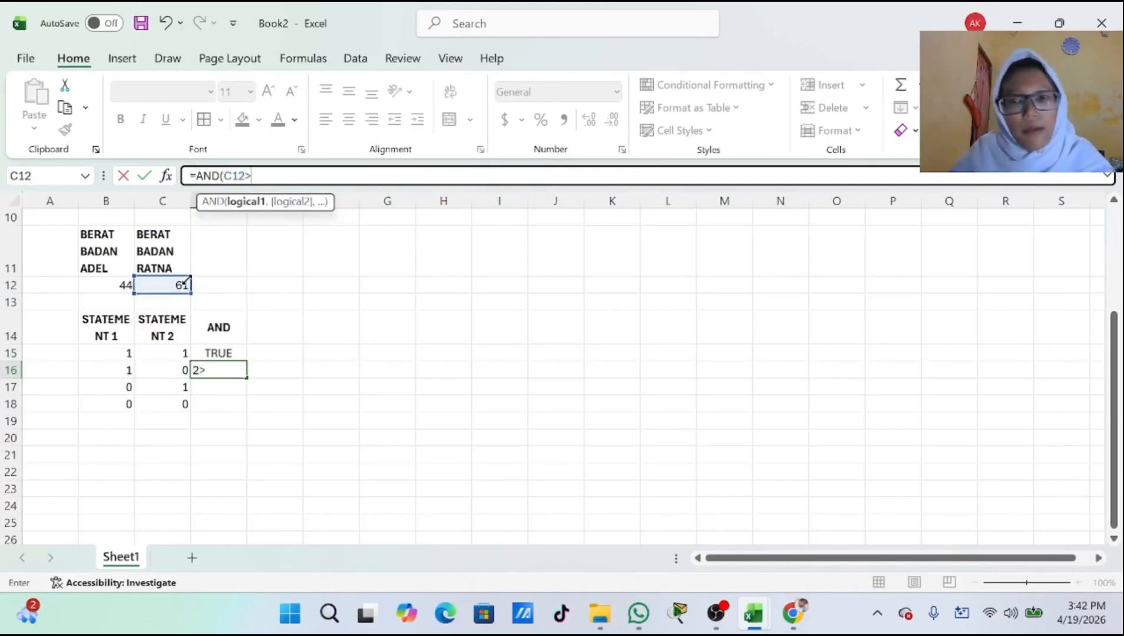
click(120, 285)
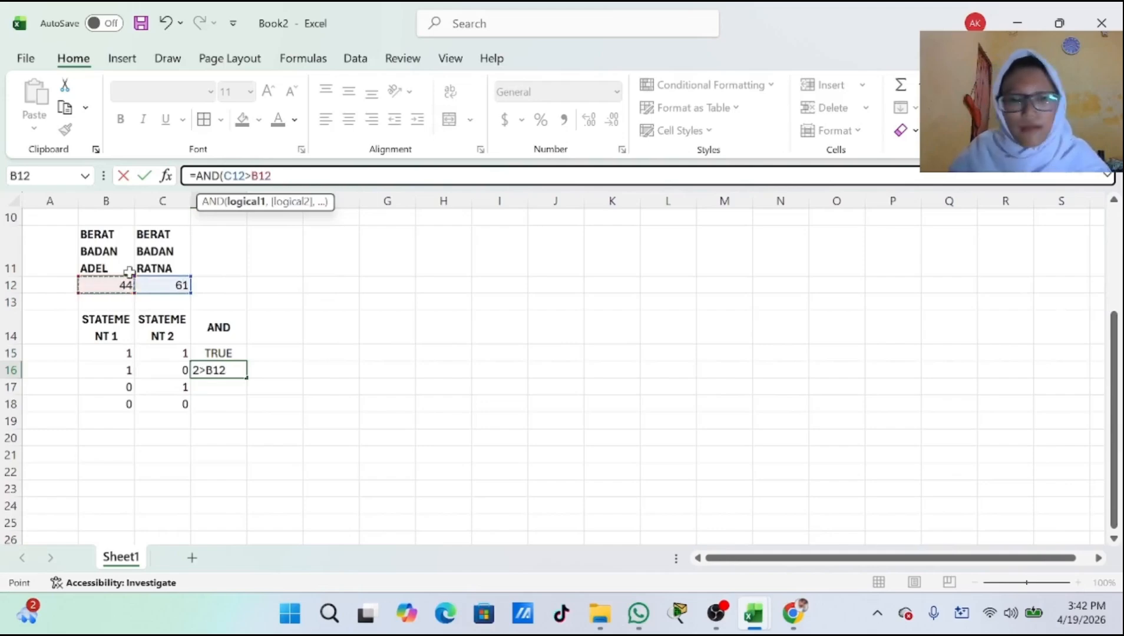
text(,)
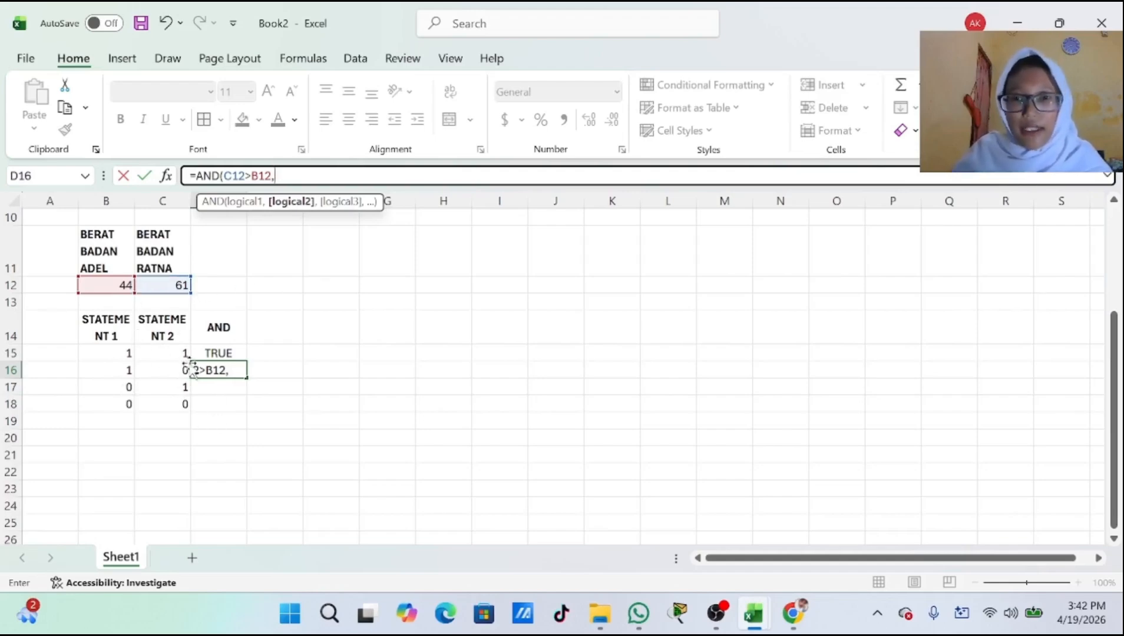
click(162, 285)
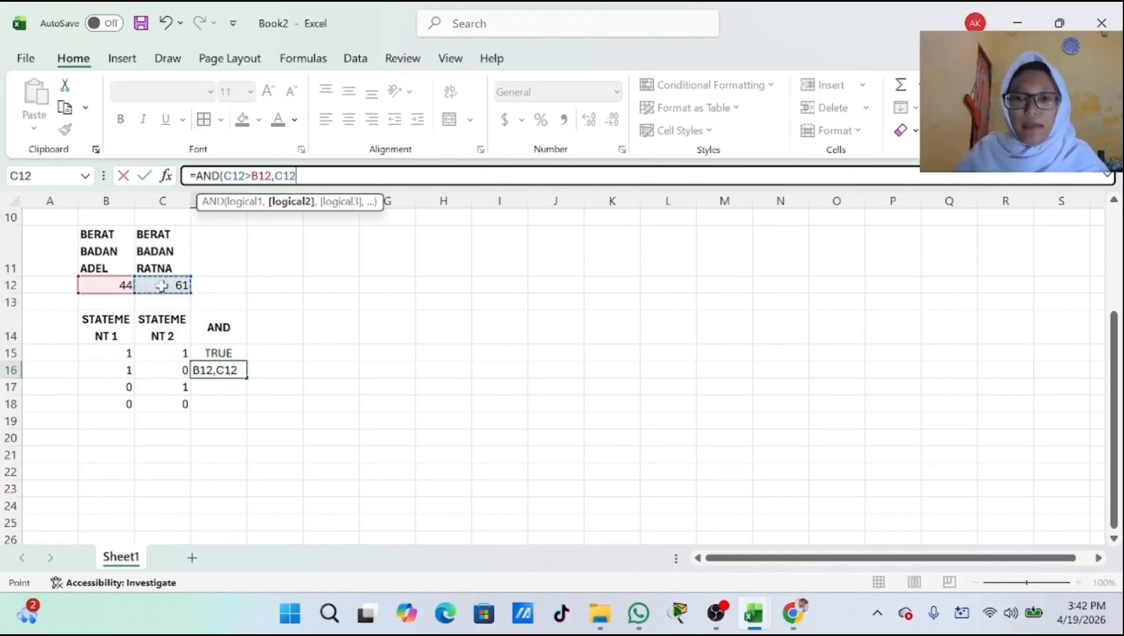
text(=)
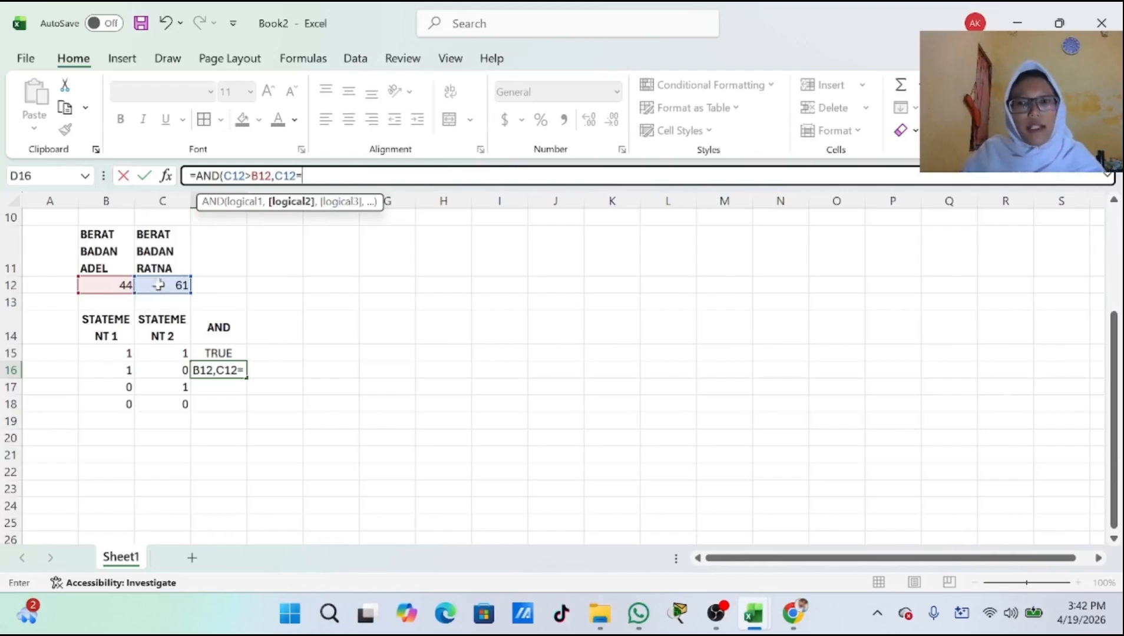
click(97, 284)
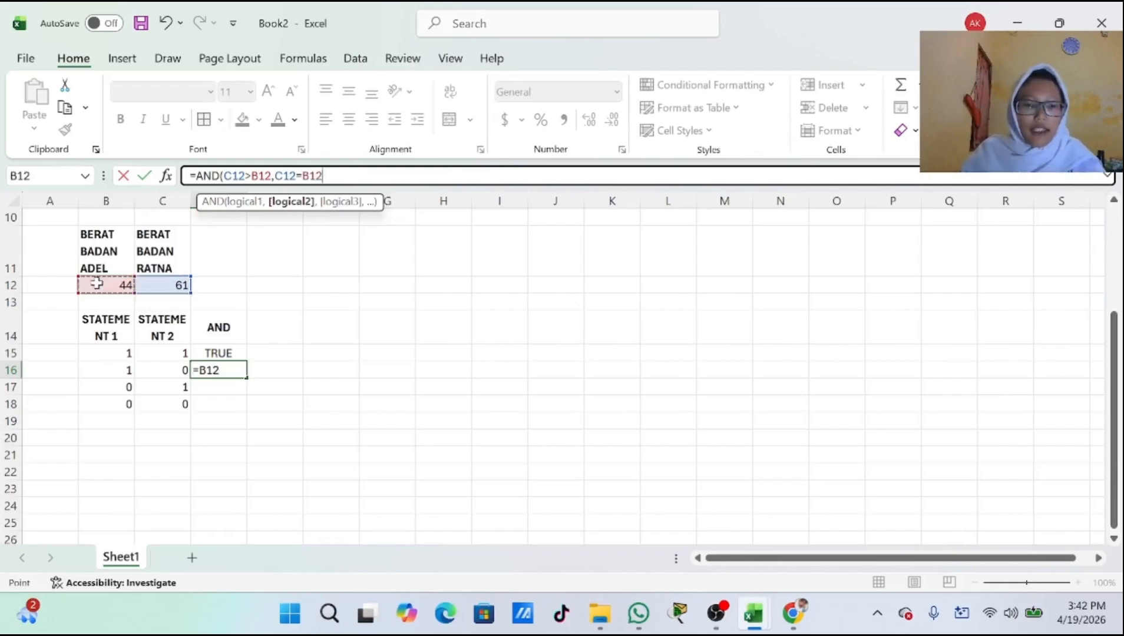
key(Return)
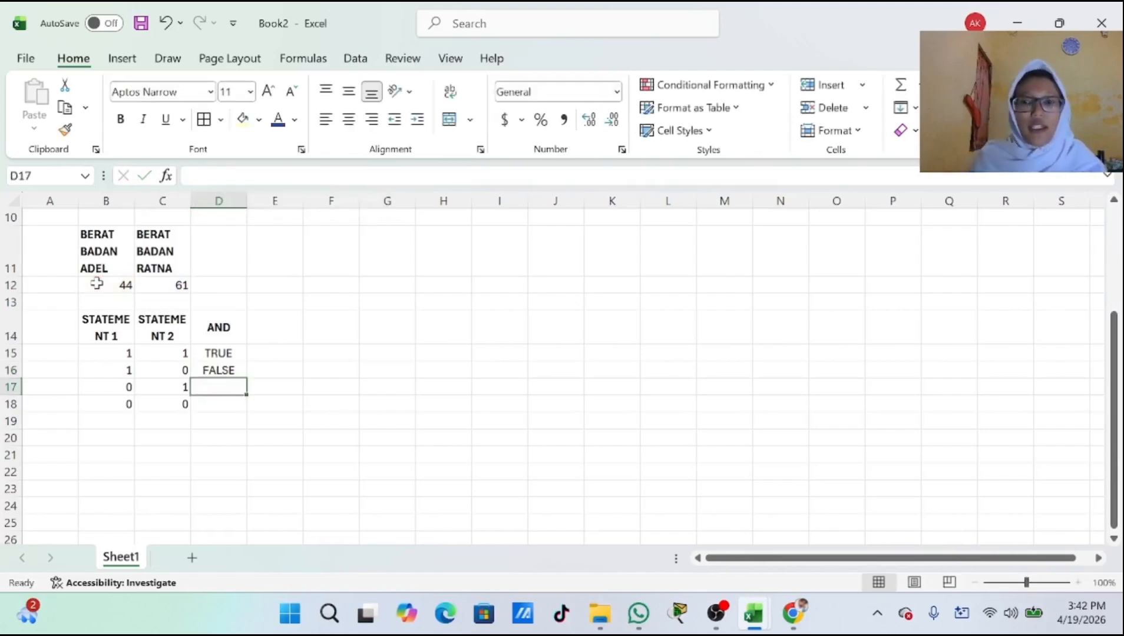
scroll(121, 300, up, 1)
scroll(239, 392, down, 1)
text(=)
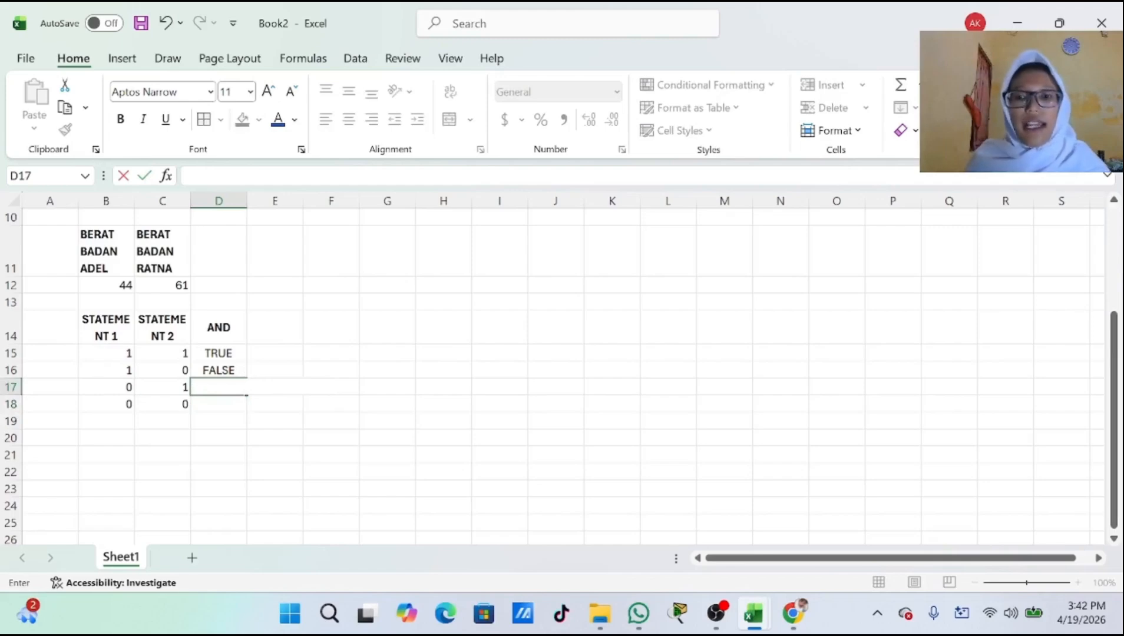
click(386, 404)
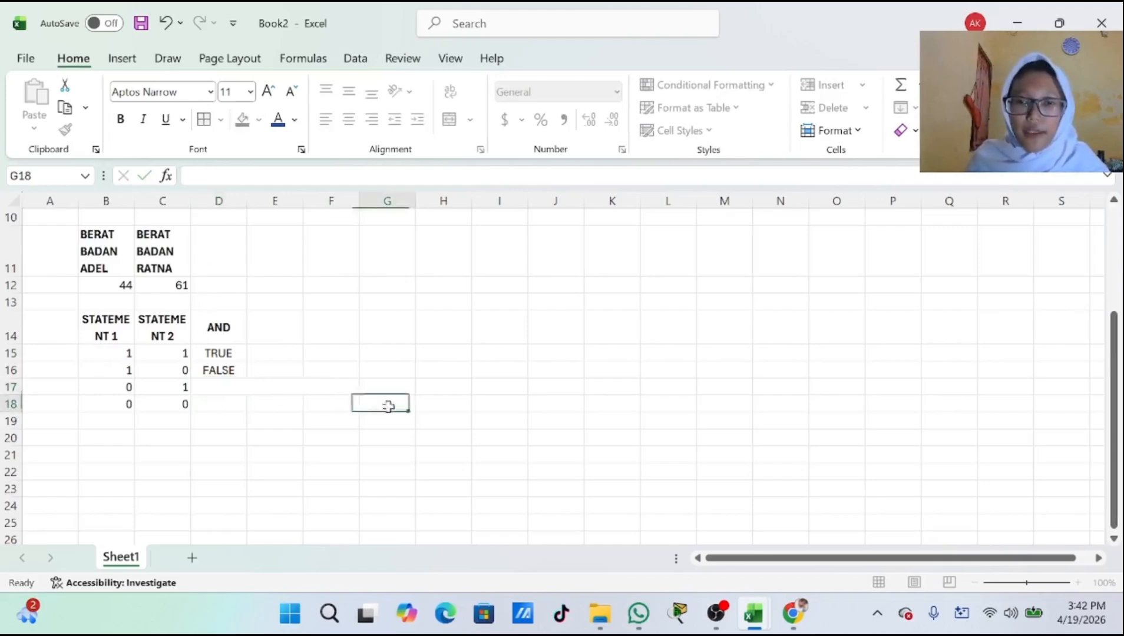
Enter the formula =AND(B12>C12,B12<C12) in D17 for the 0 and 1 row of the AND table.
click(218, 389)
click(218, 176)
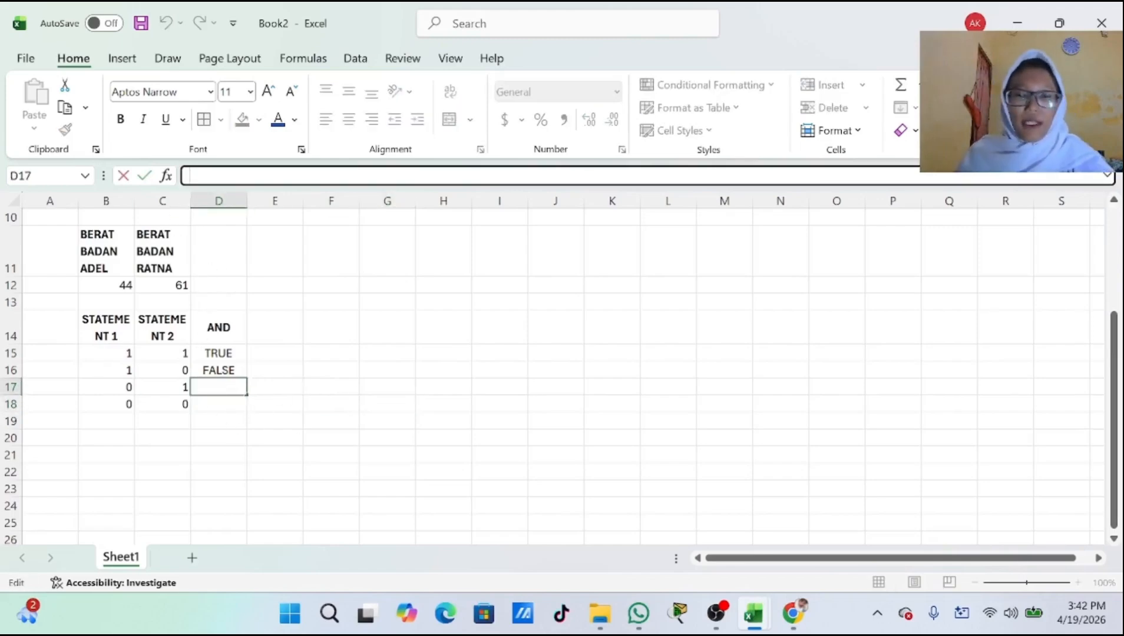
text(=AND()
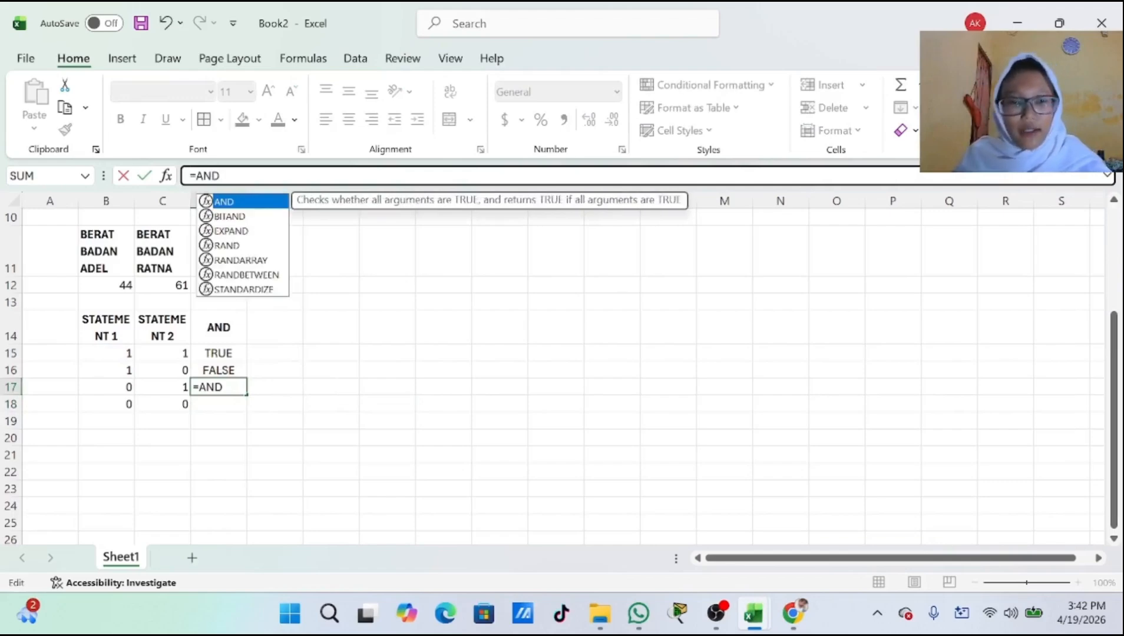
click(126, 285)
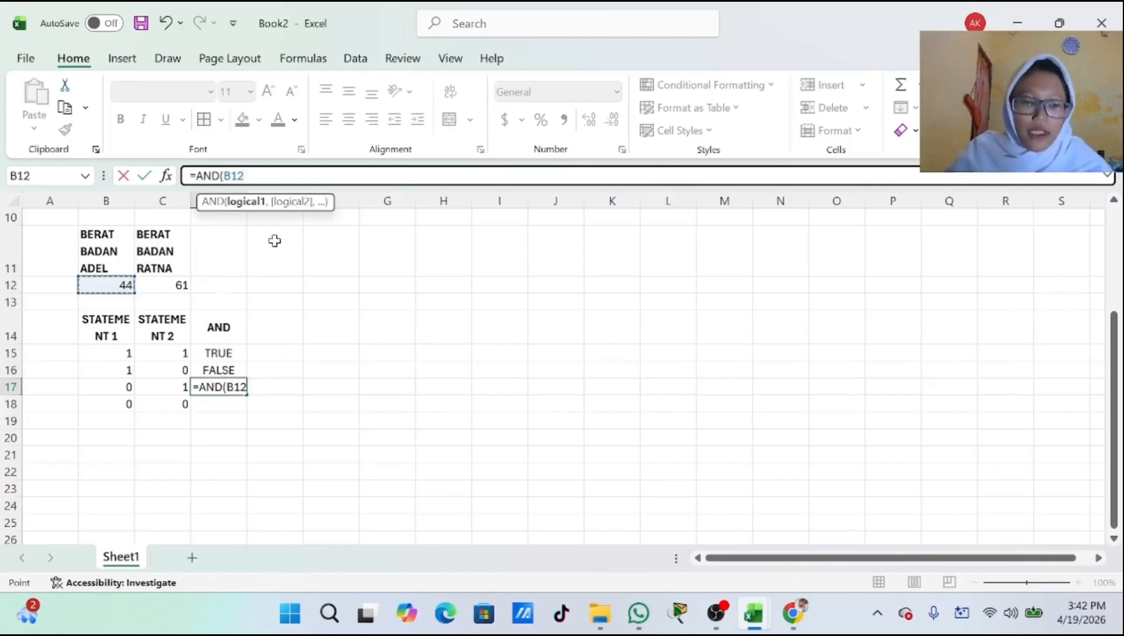
text(>)
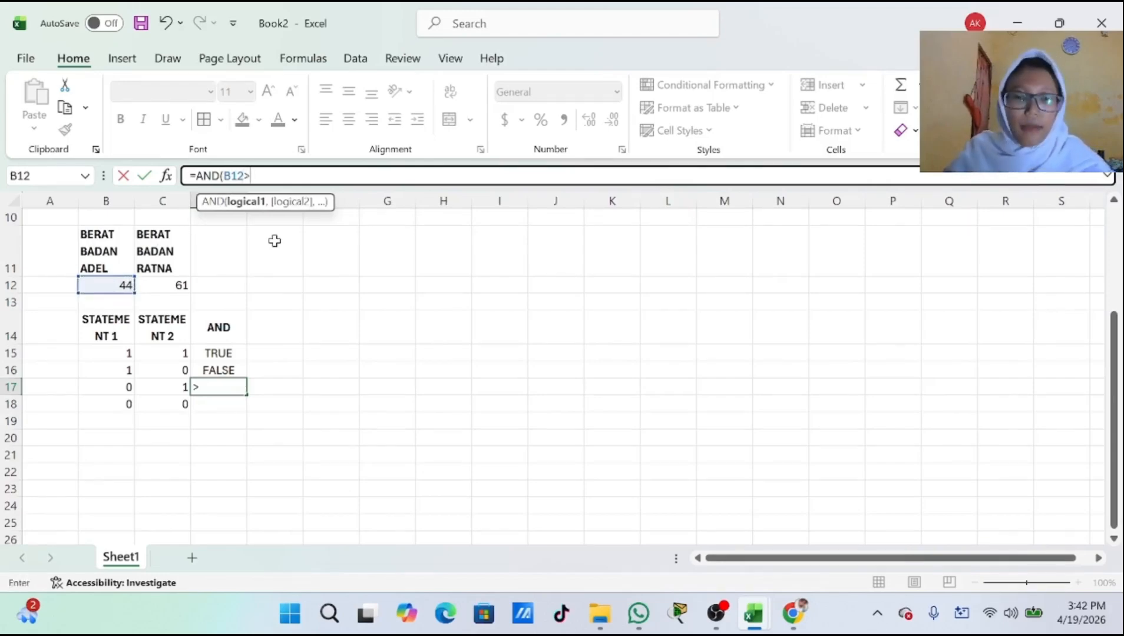
click(188, 285)
text(,)
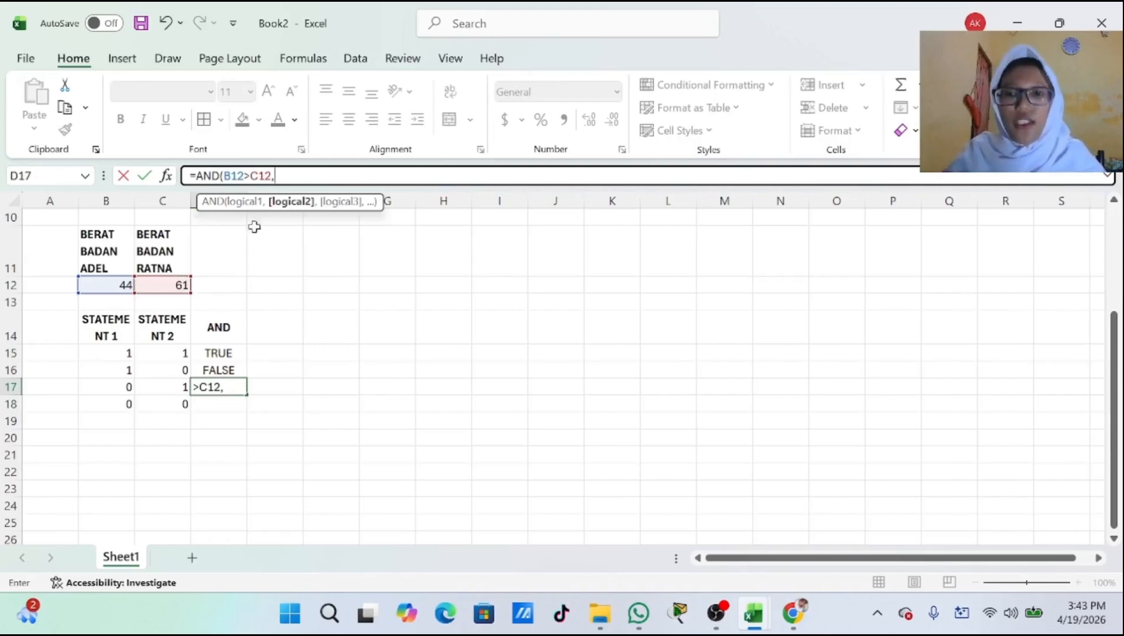
click(94, 285)
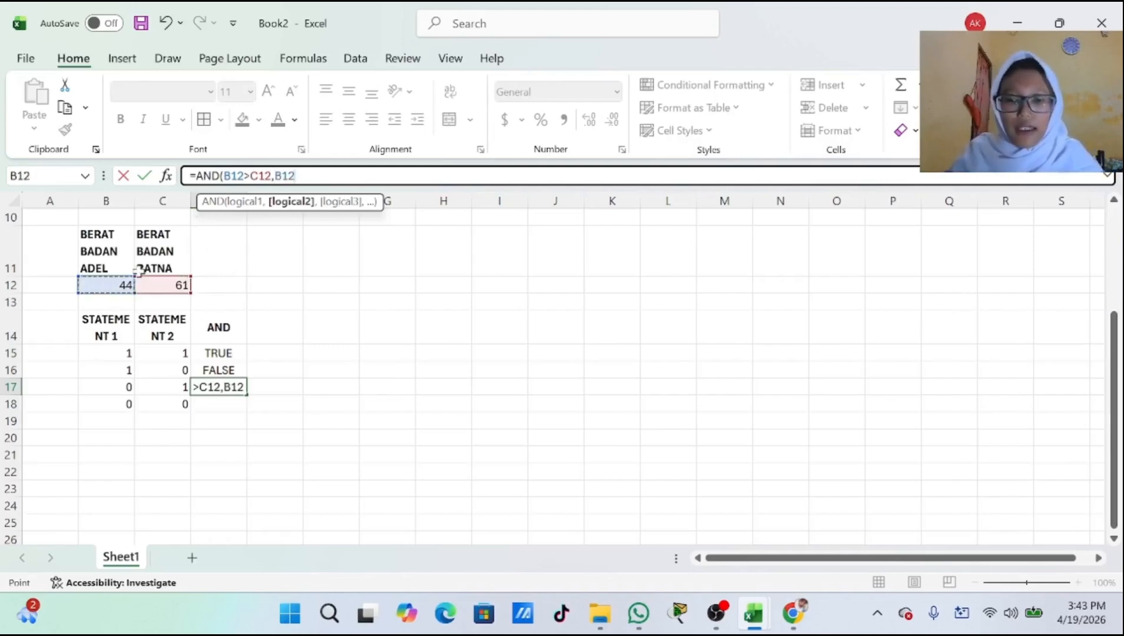
text(<)
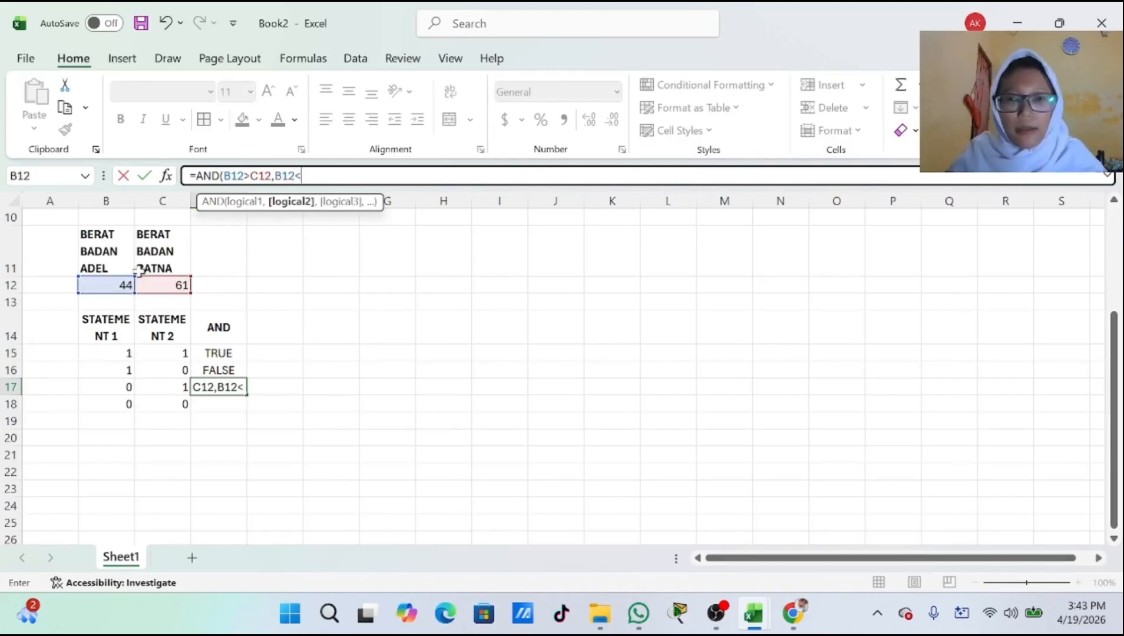
click(180, 287)
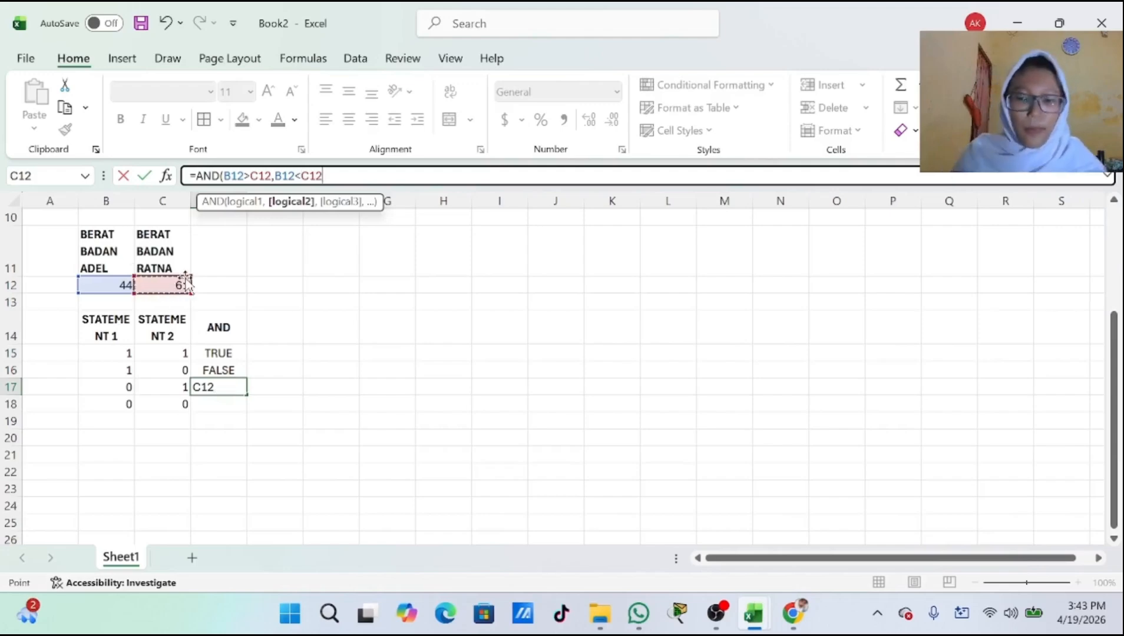
key(Return)
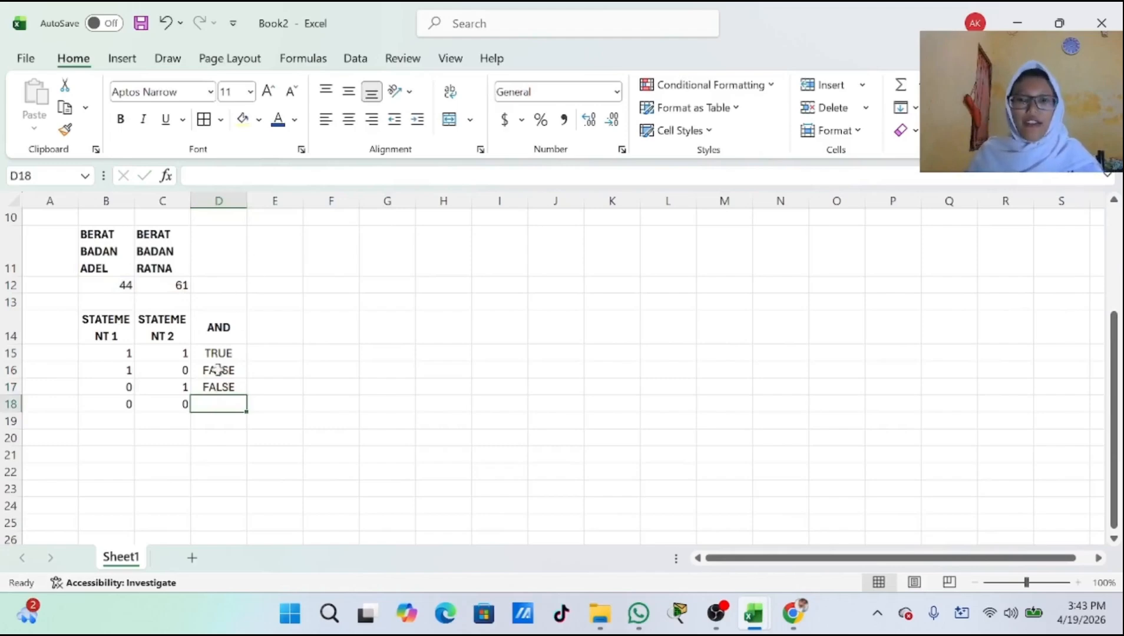
Enter the formula =AND(B12=C12,C12<B12) in D18 for the 0 and 0 row of the AND table.
click(252, 176)
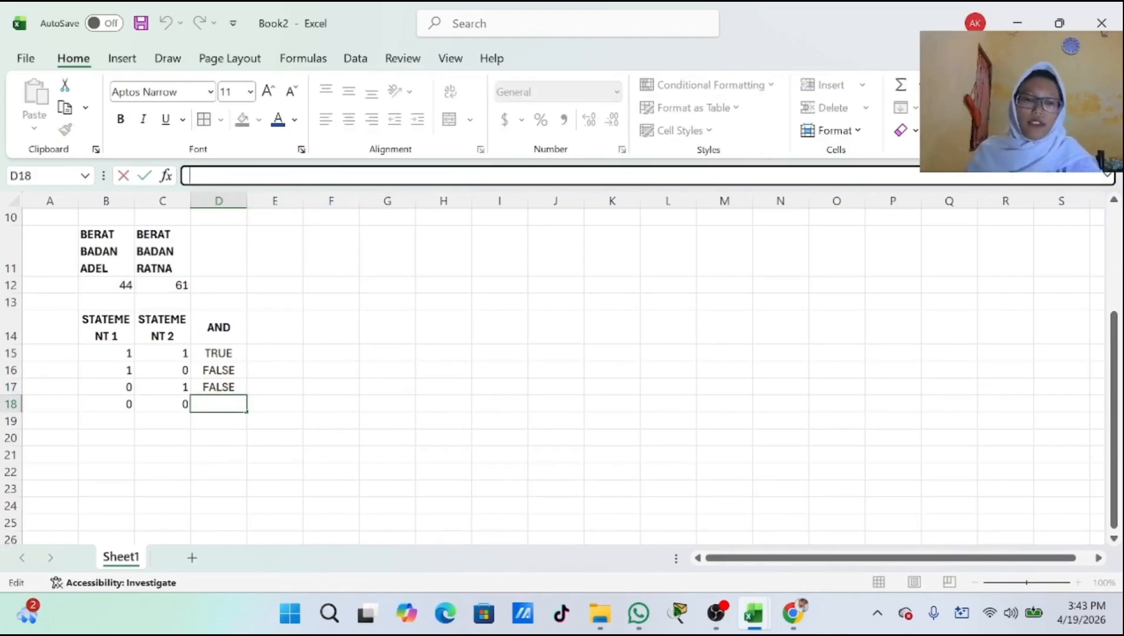
text(=AND()
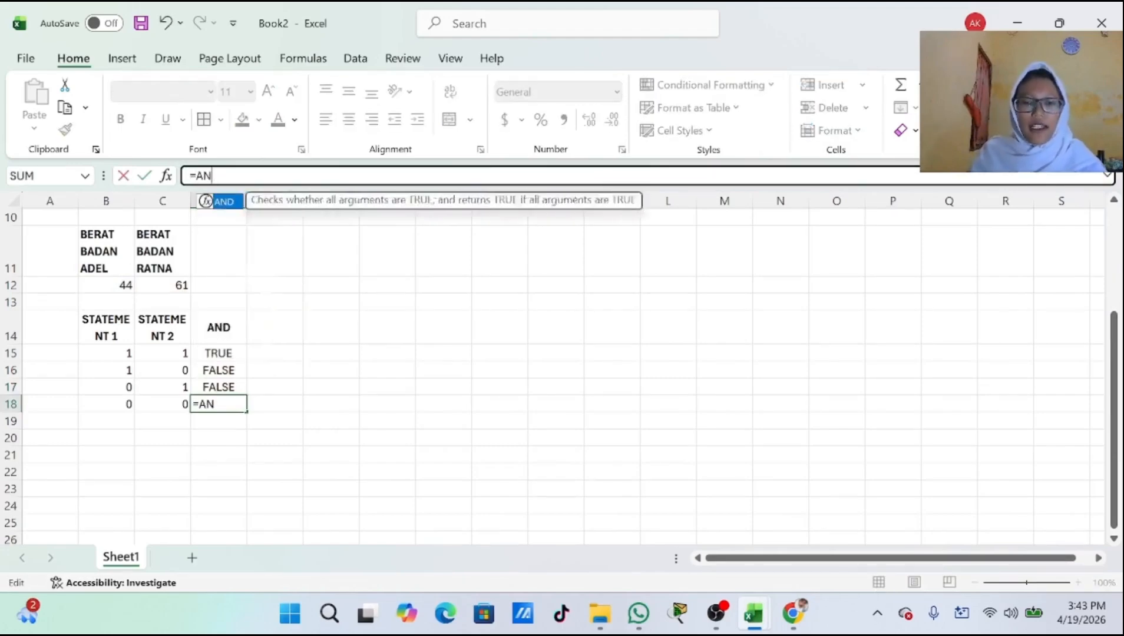
click(122, 287)
text(=)
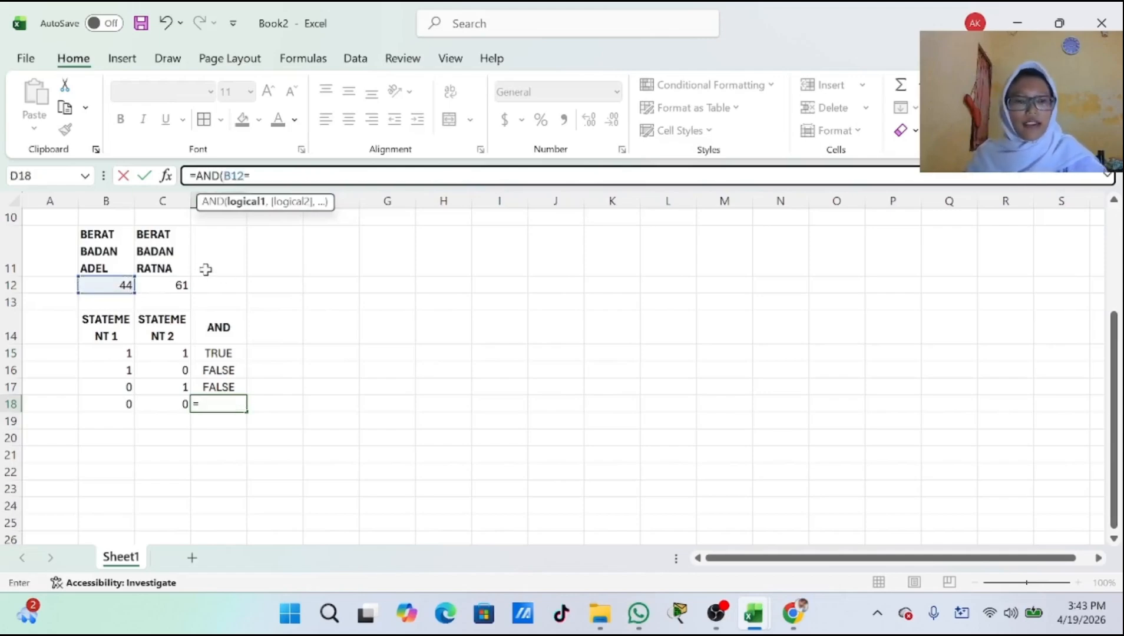
click(178, 284)
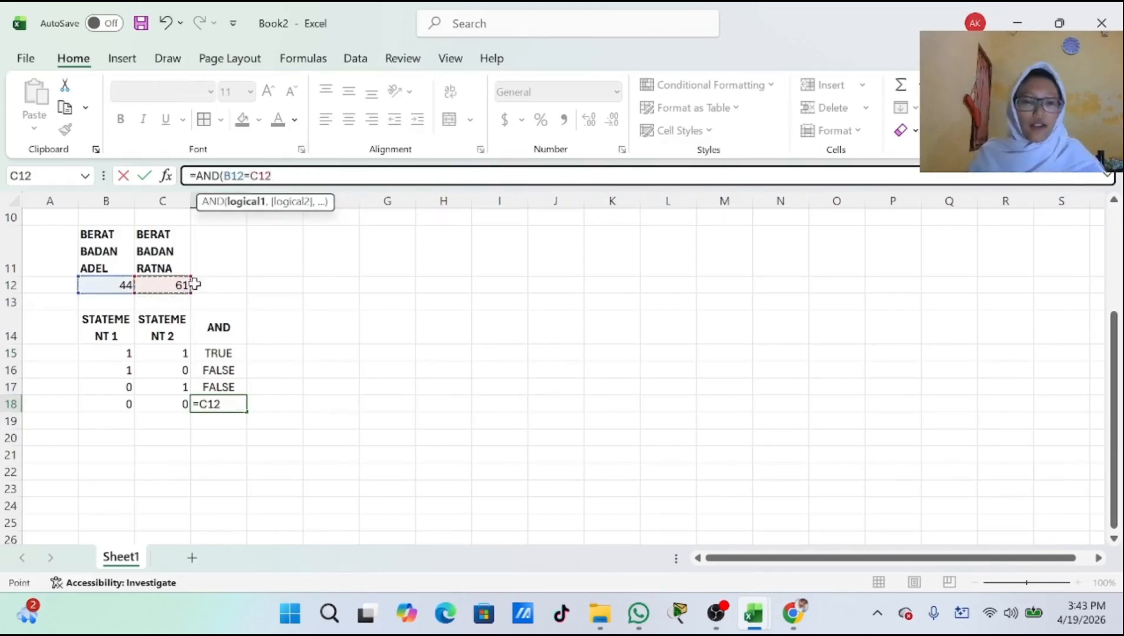
text(,)
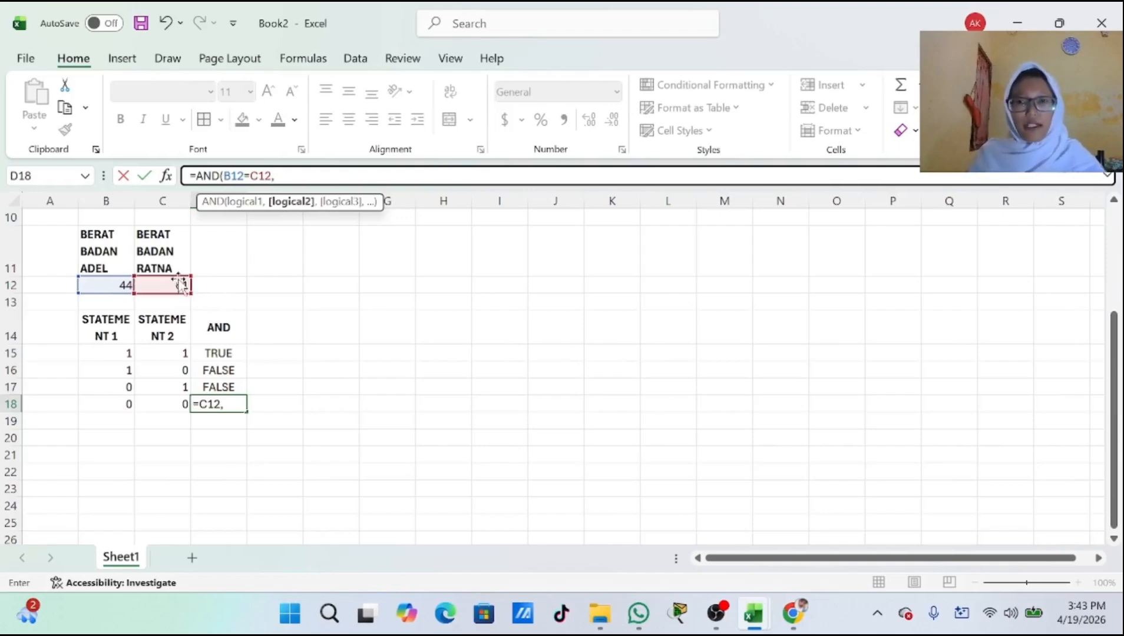
click(170, 286)
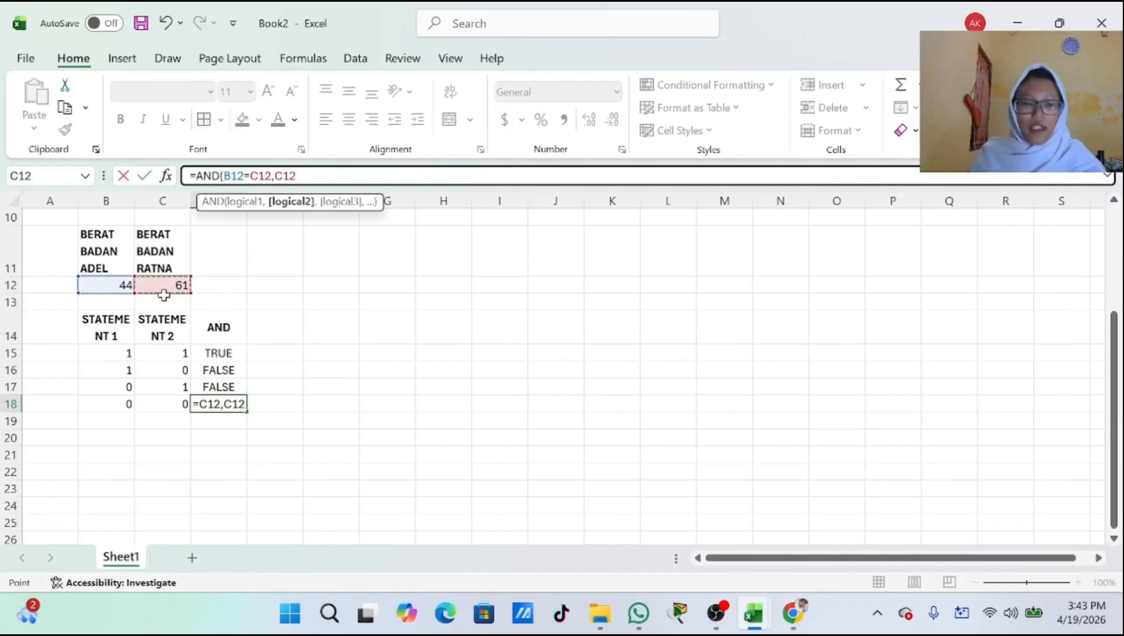
text(<)
click(112, 287)
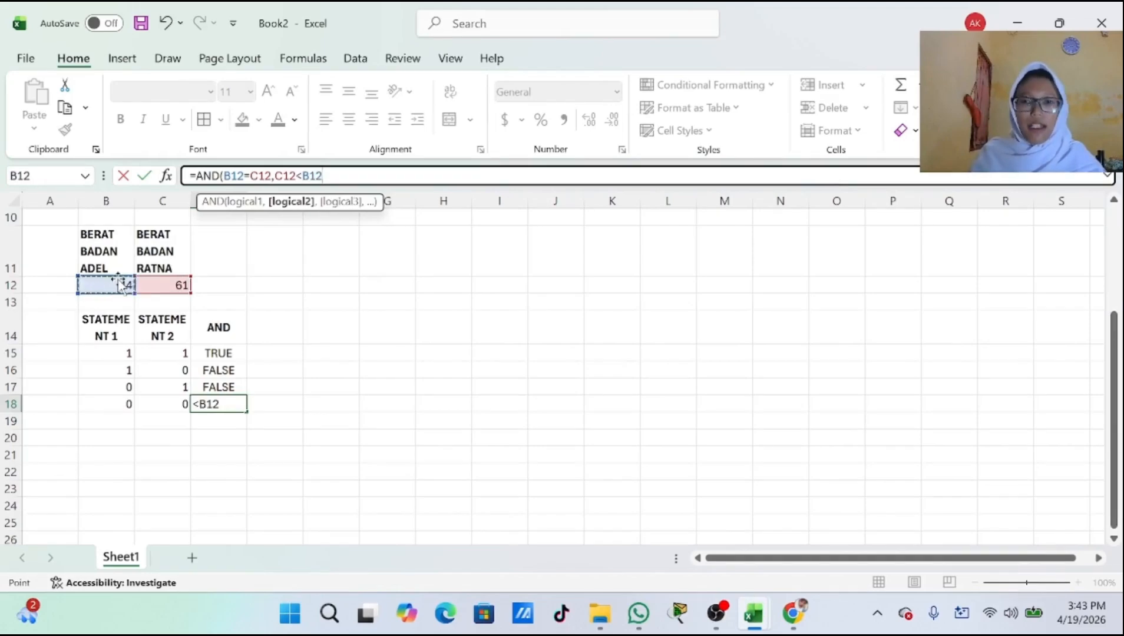
text())
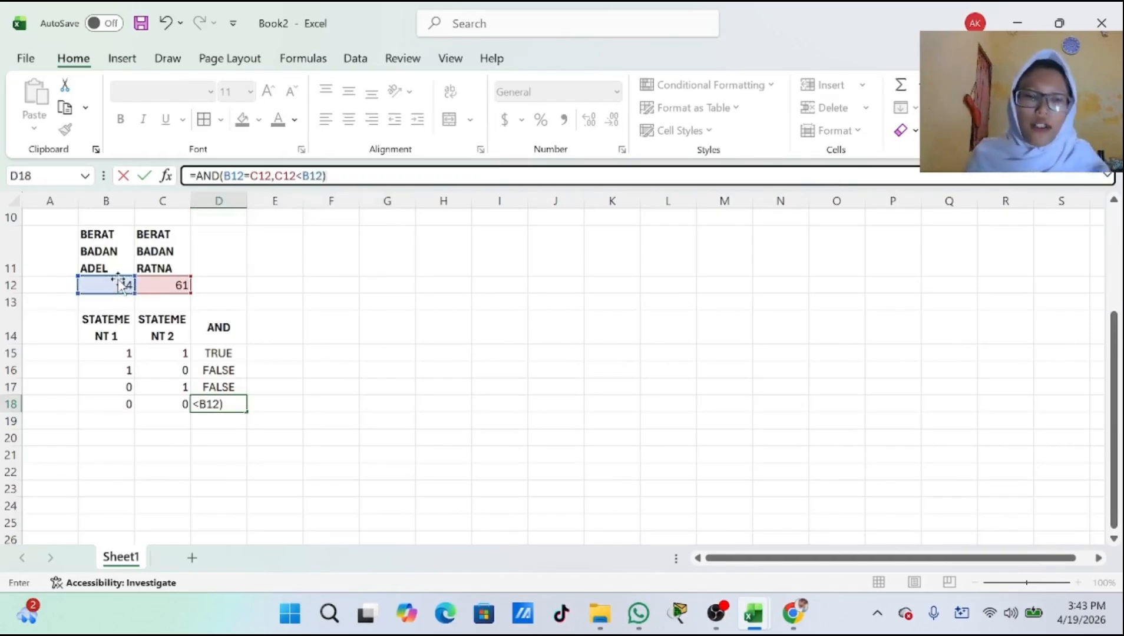
key(Return)
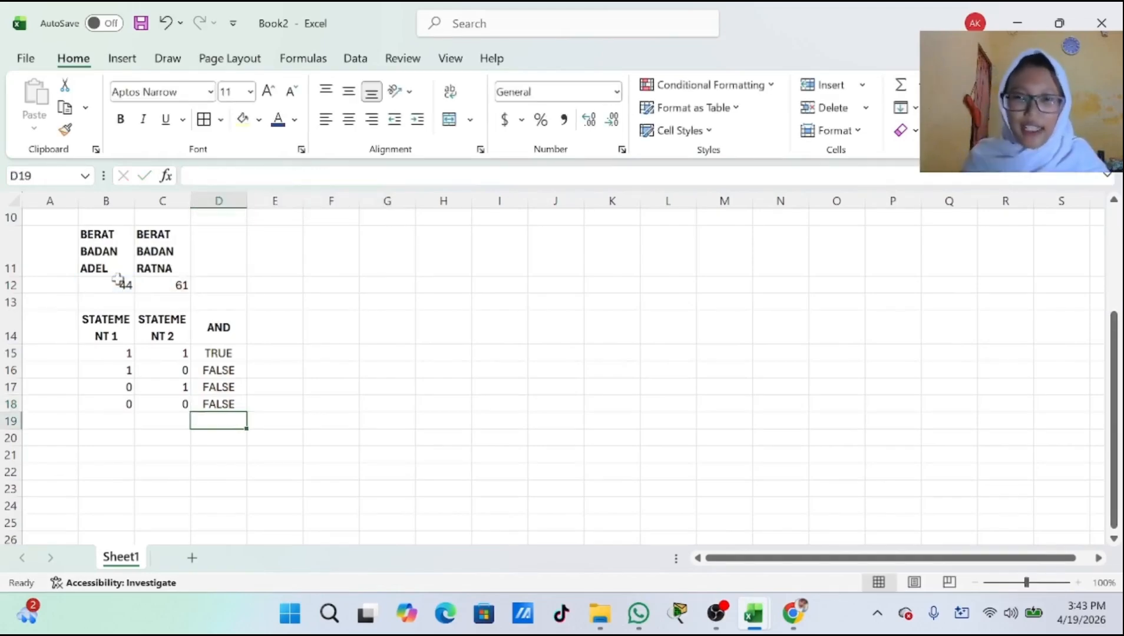
Fill the body-weight headers and values in B11:C12 with the recently used light pink.
scroll(136, 274, up, 1)
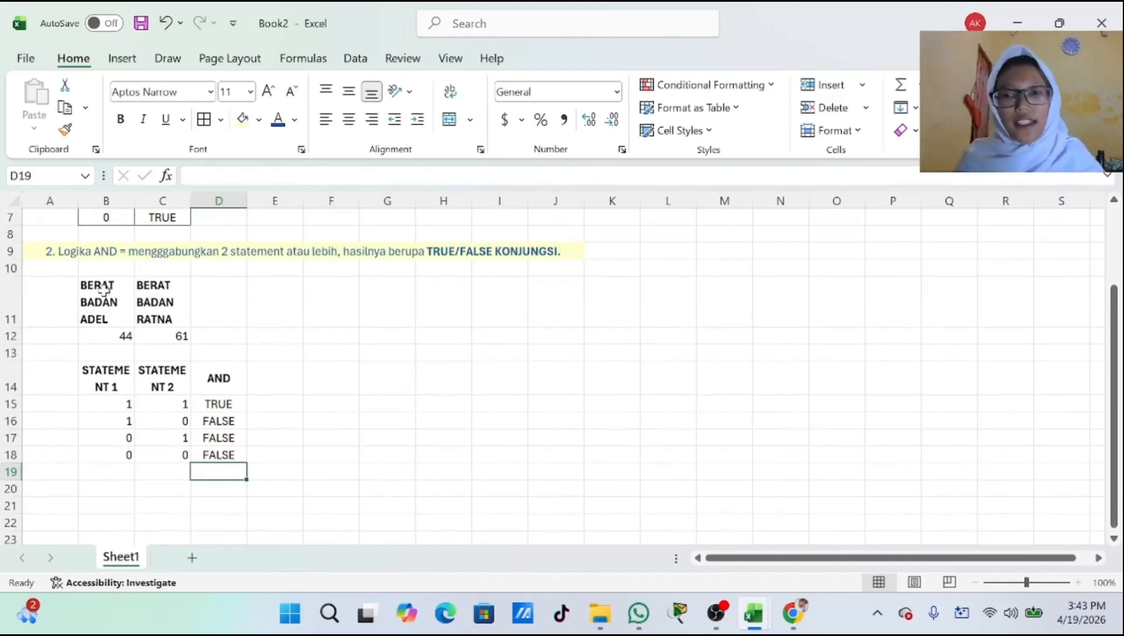
click(116, 300)
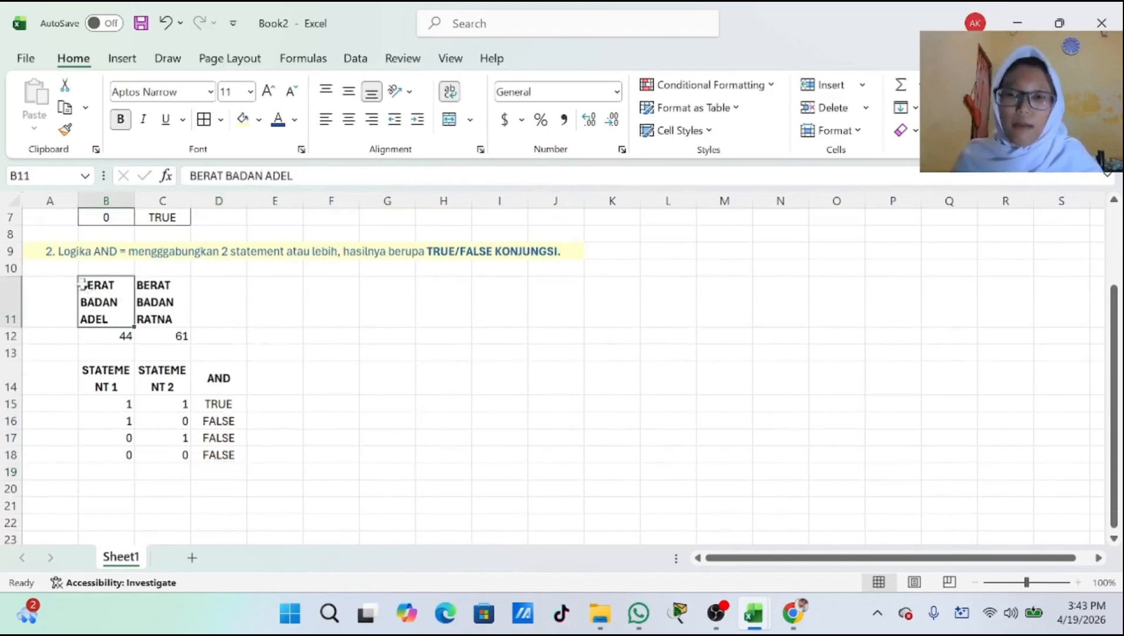
drag(118, 315, 165, 331)
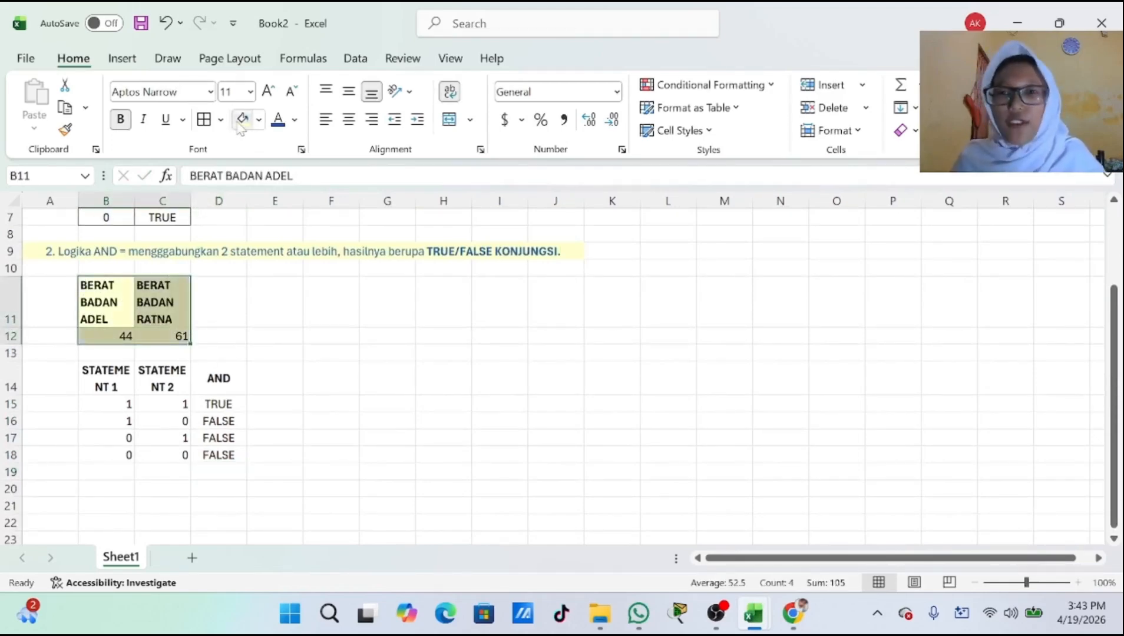
click(258, 119)
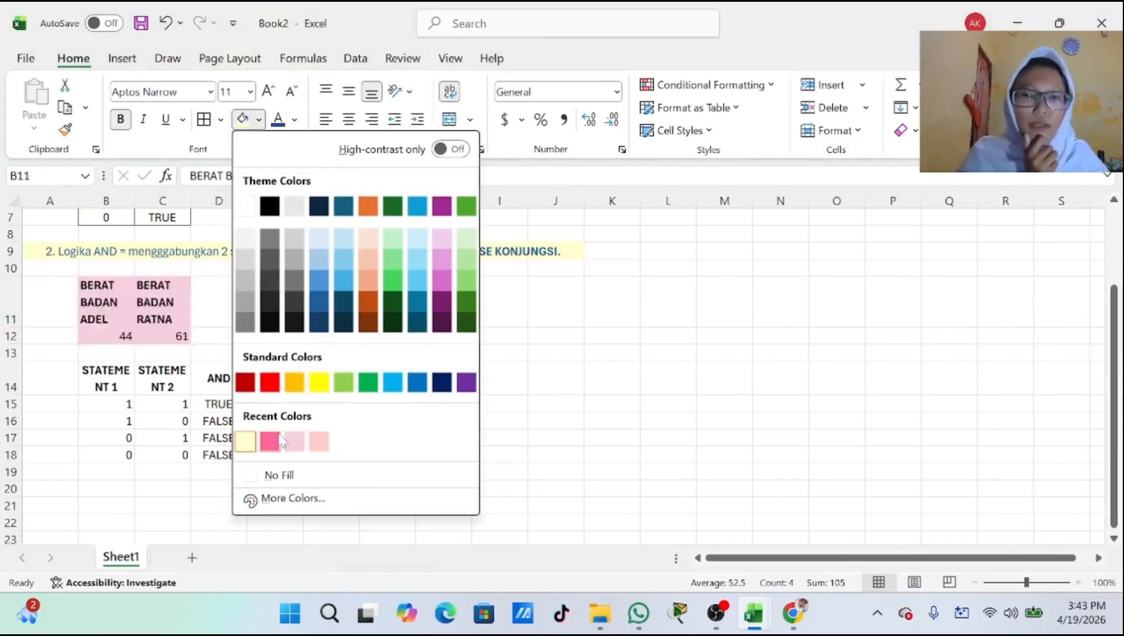
click(290, 441)
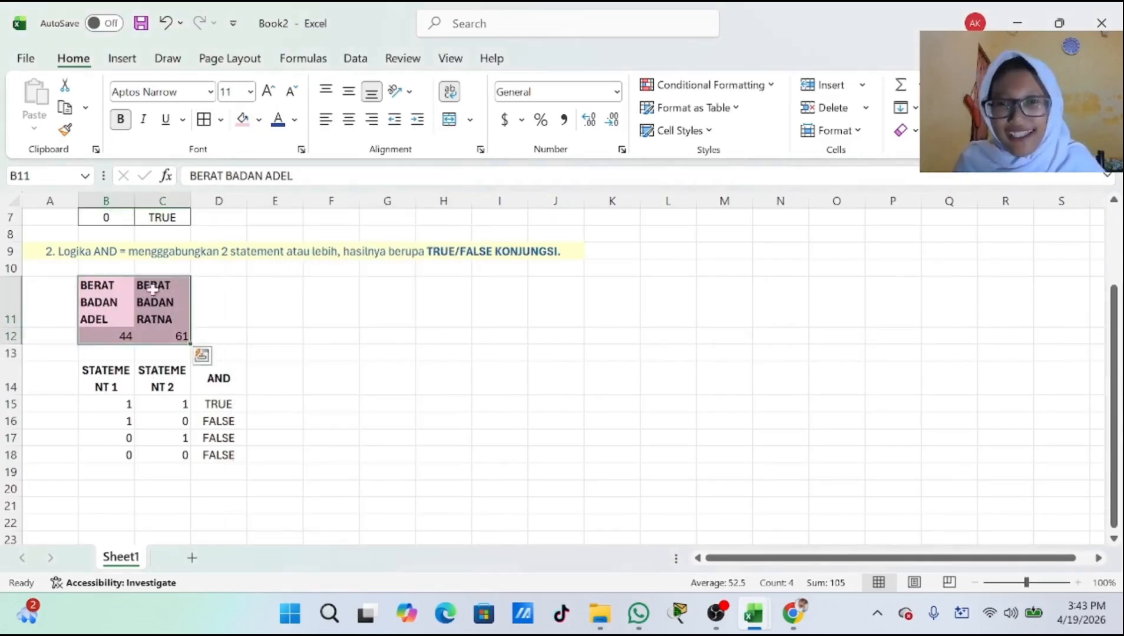
Center the body-weight cells B11:C12 horizontally and vertically, and colour the header text in B11:C11 blue.
click(349, 91)
click(348, 119)
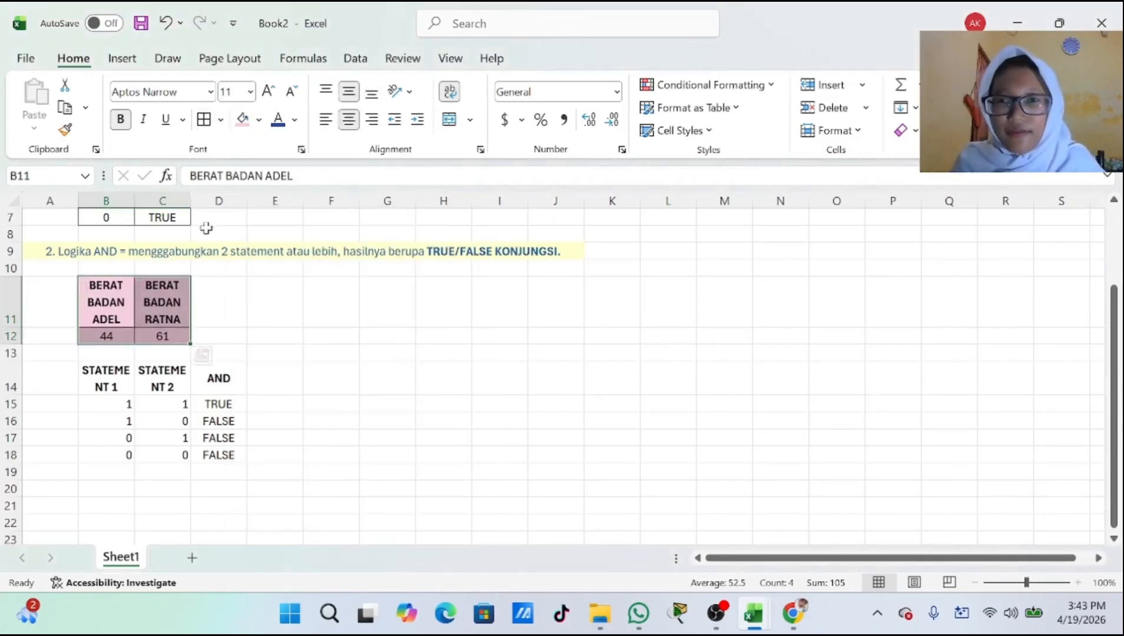
drag(106, 301, 183, 303)
click(279, 119)
click(287, 352)
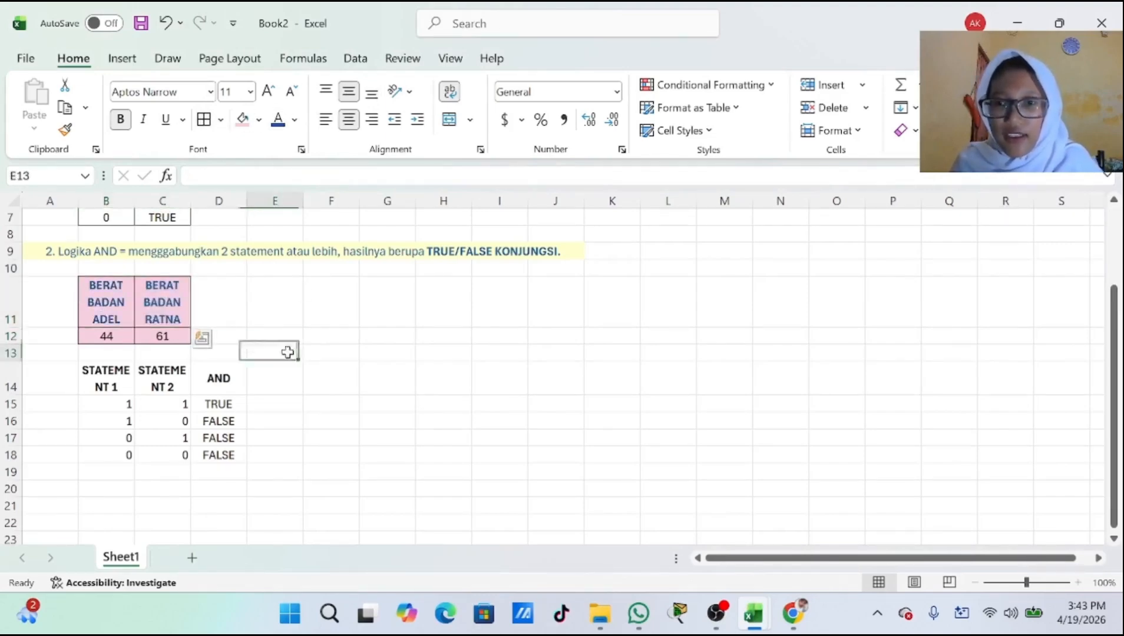
Fill the body-weight headers and values in B11:C12 with light blue.
click(145, 321)
drag(106, 312, 163, 336)
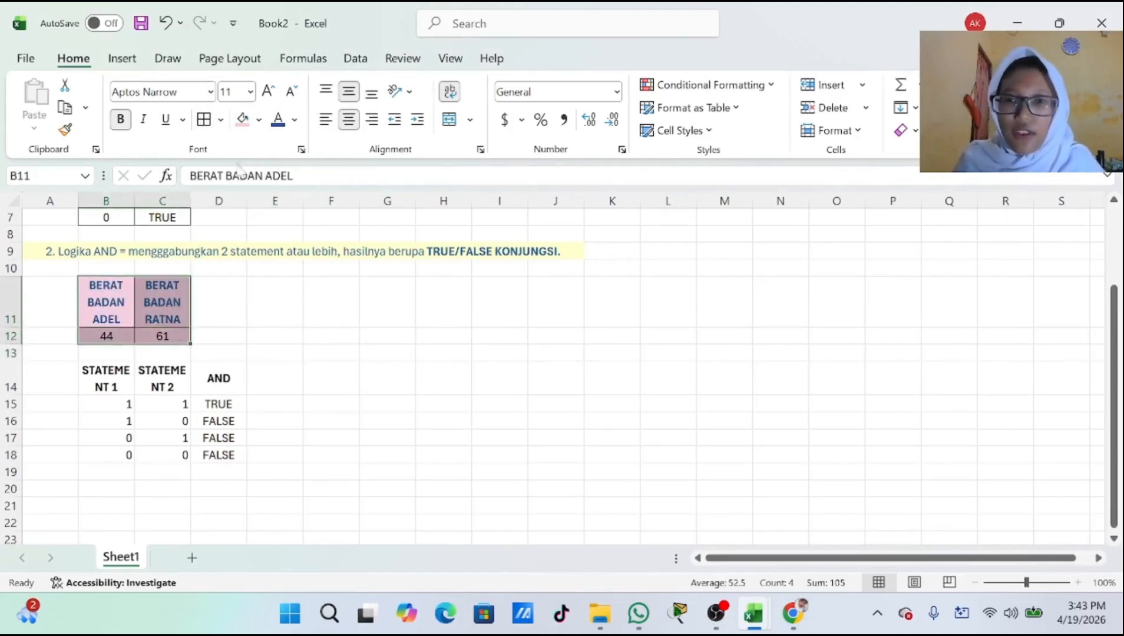
click(258, 119)
click(308, 234)
Center the AND truth table in B14:D18 both ways and give it a light blue fill, blue text and borders.
click(106, 354)
drag(106, 377, 289, 456)
click(348, 119)
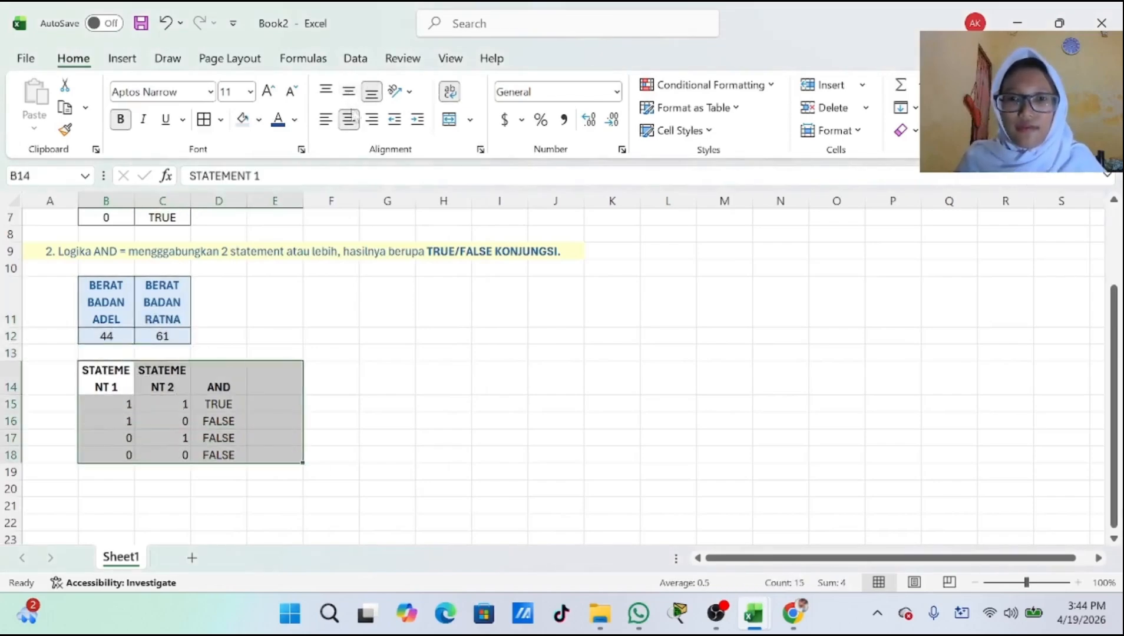
click(349, 119)
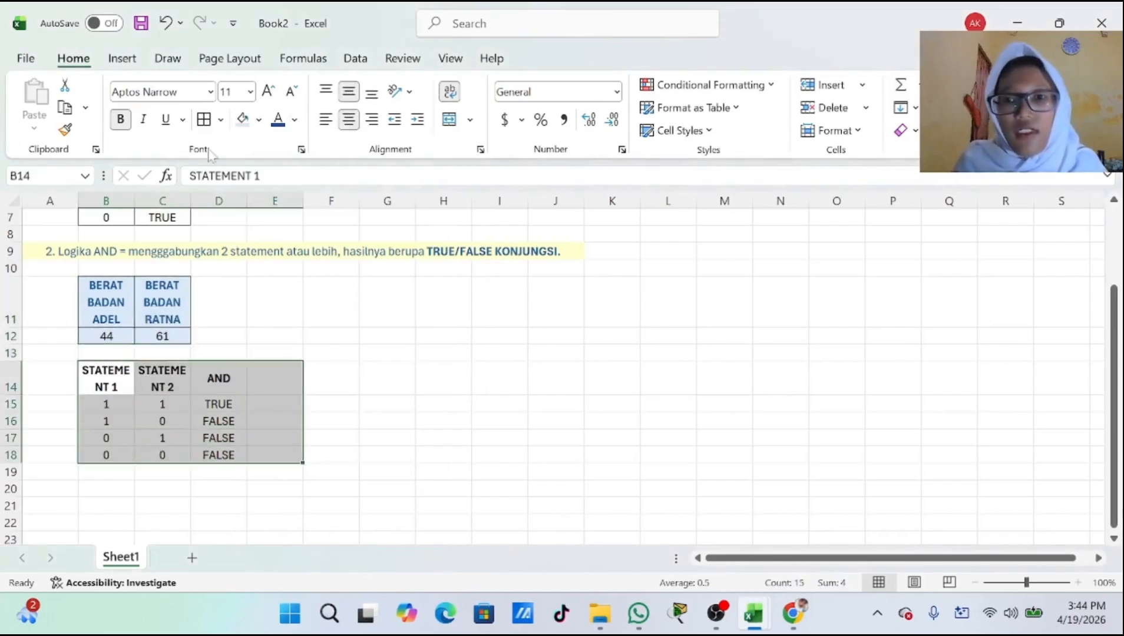
click(242, 119)
click(330, 420)
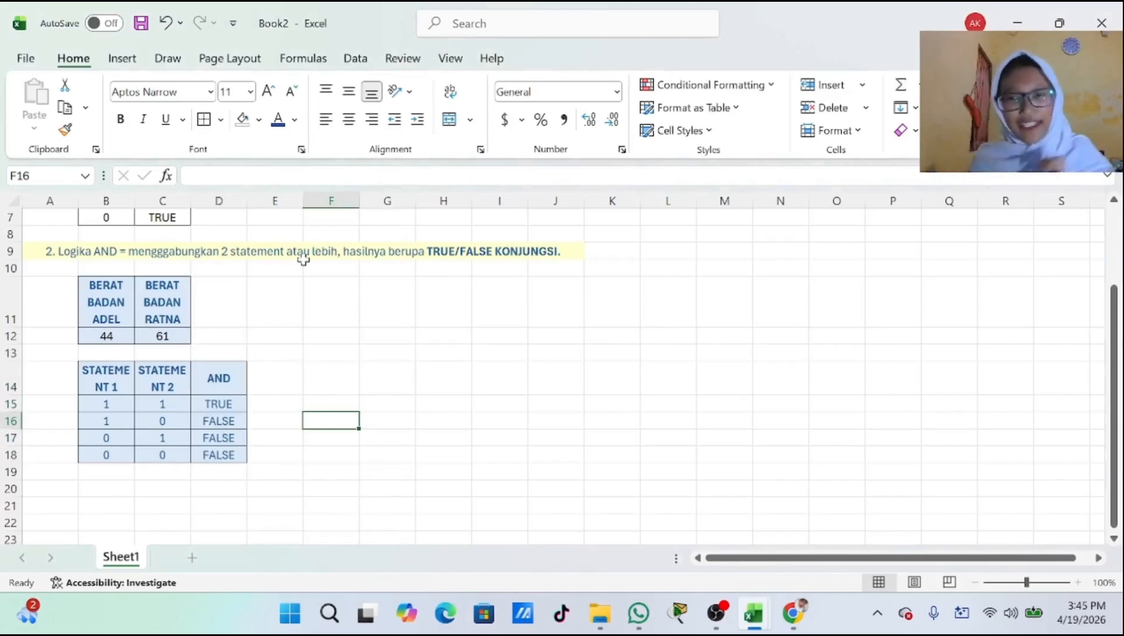
Enter the OR section heading "3. Logika OR = menggabungkan 2 atau lebih statement, hasilnya berupa" in A20.
click(102, 408)
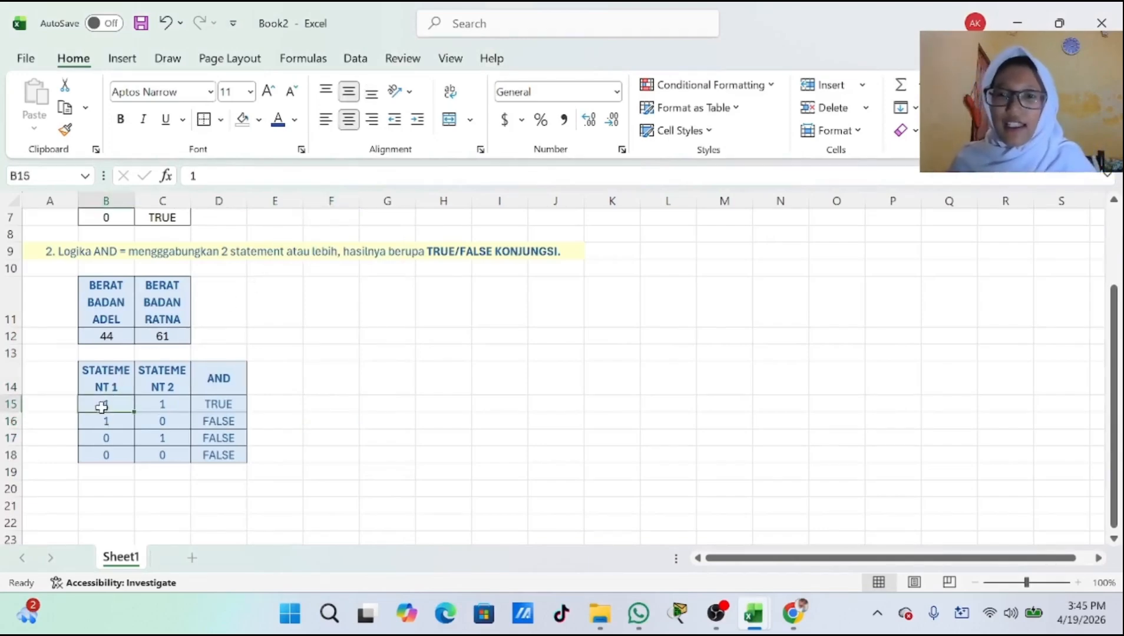
scroll(398, 330, up, 2)
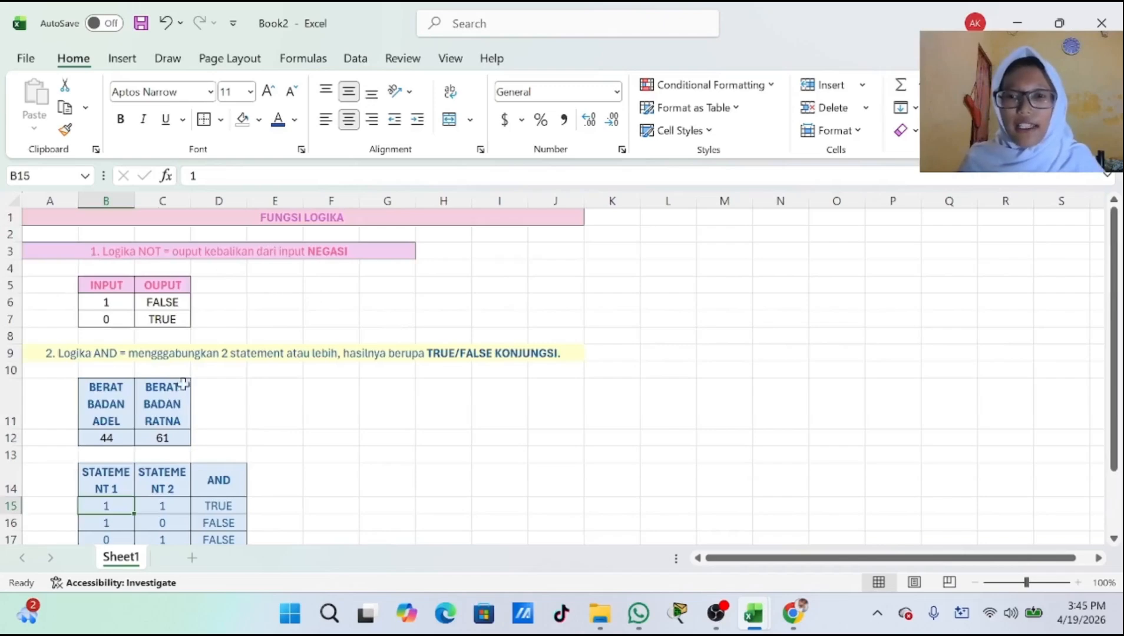
scroll(203, 407, down, 3)
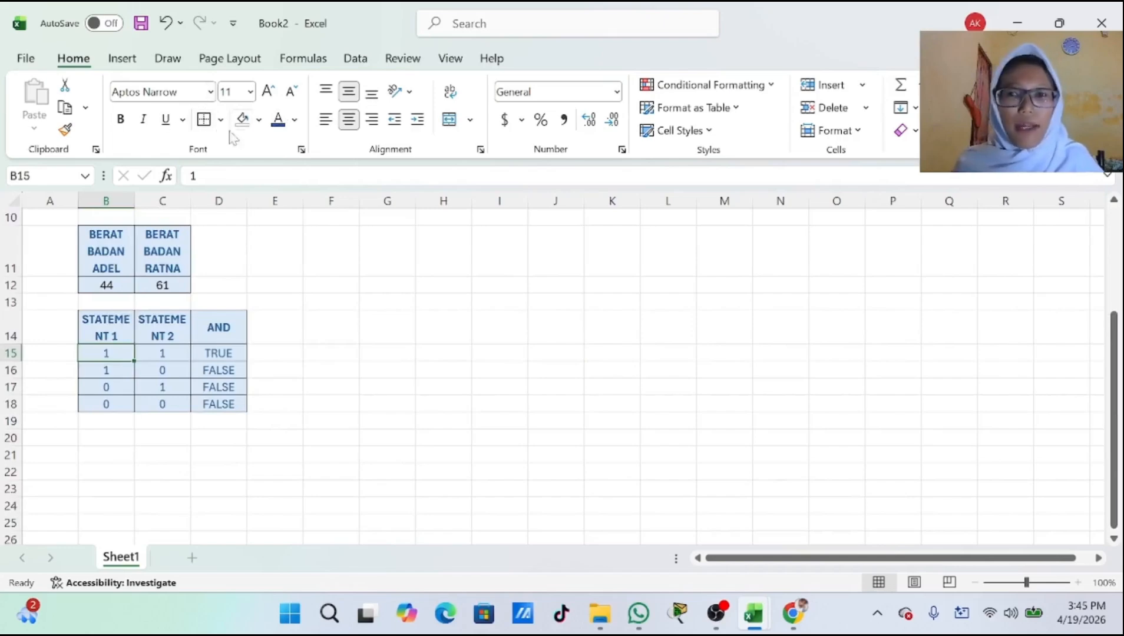
click(50, 436)
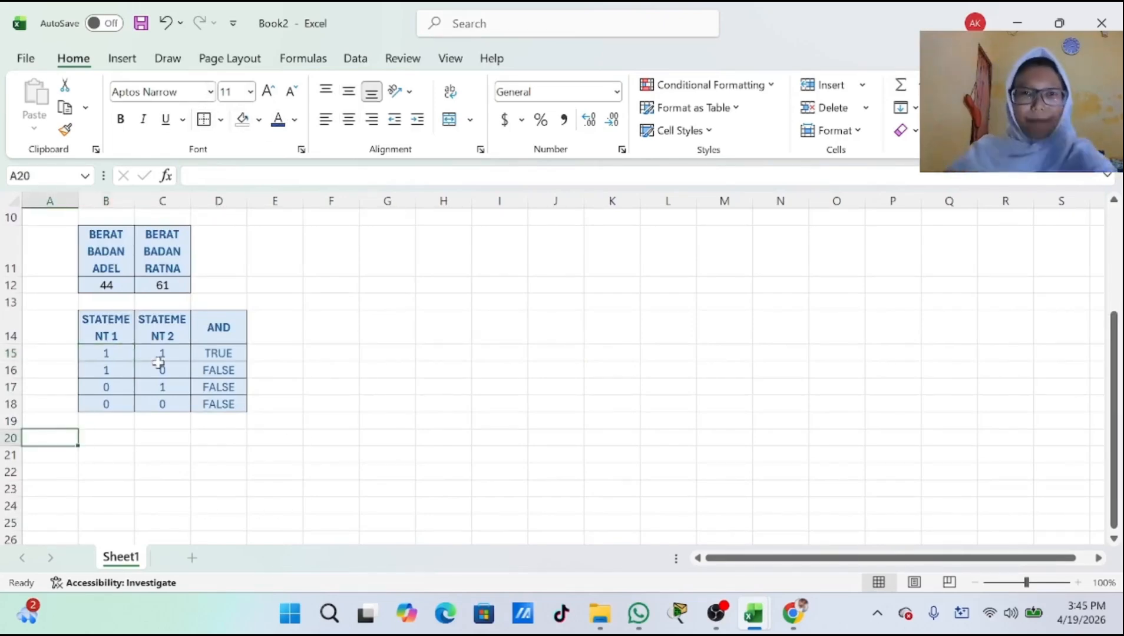
text(3.)
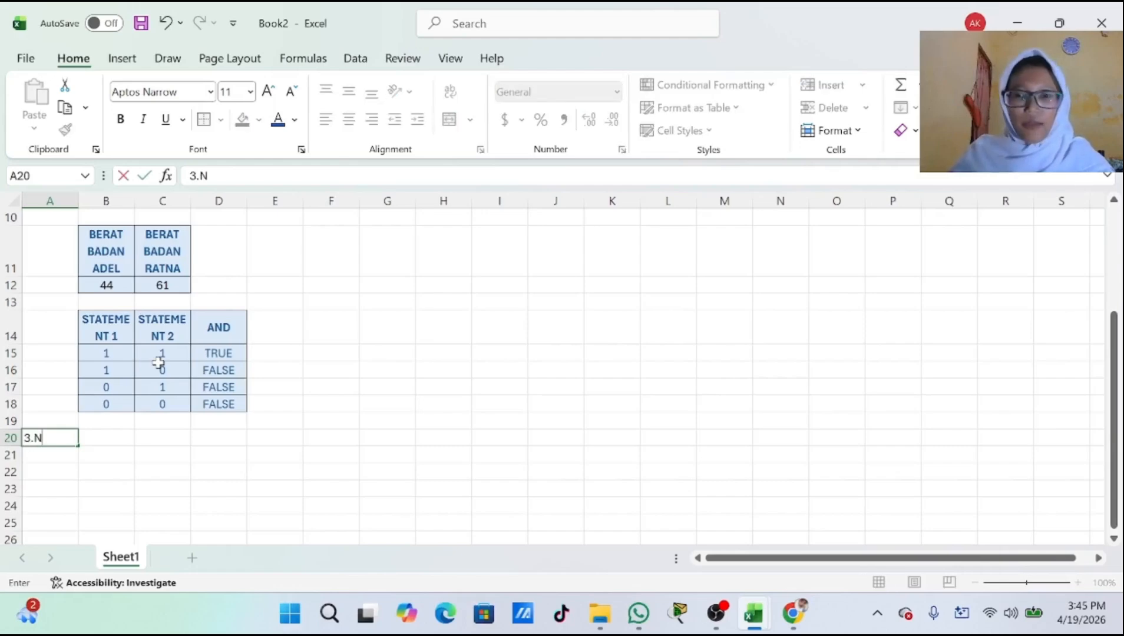
text( Logika OR)
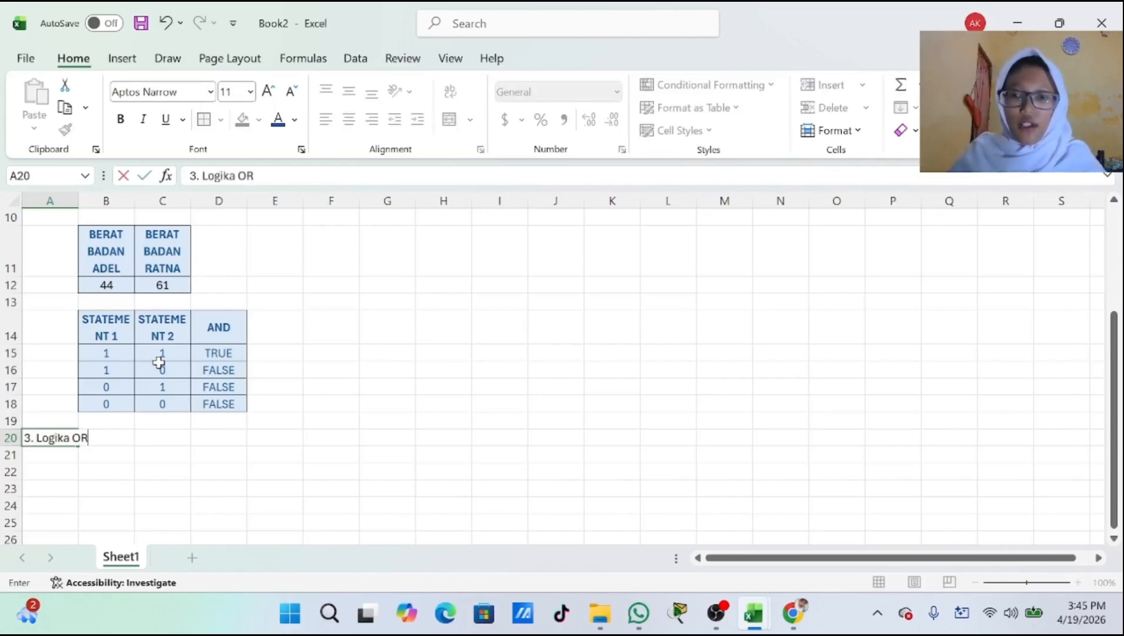
scroll(165, 366, up, 3)
scroll(177, 371, down, 4)
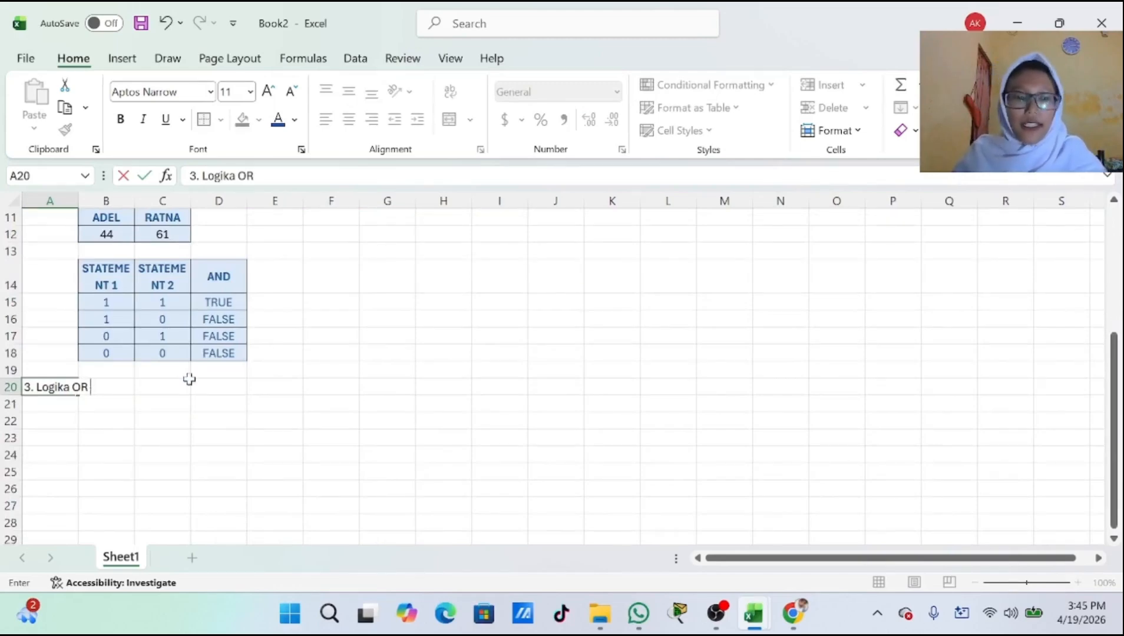
text(a OR = m)
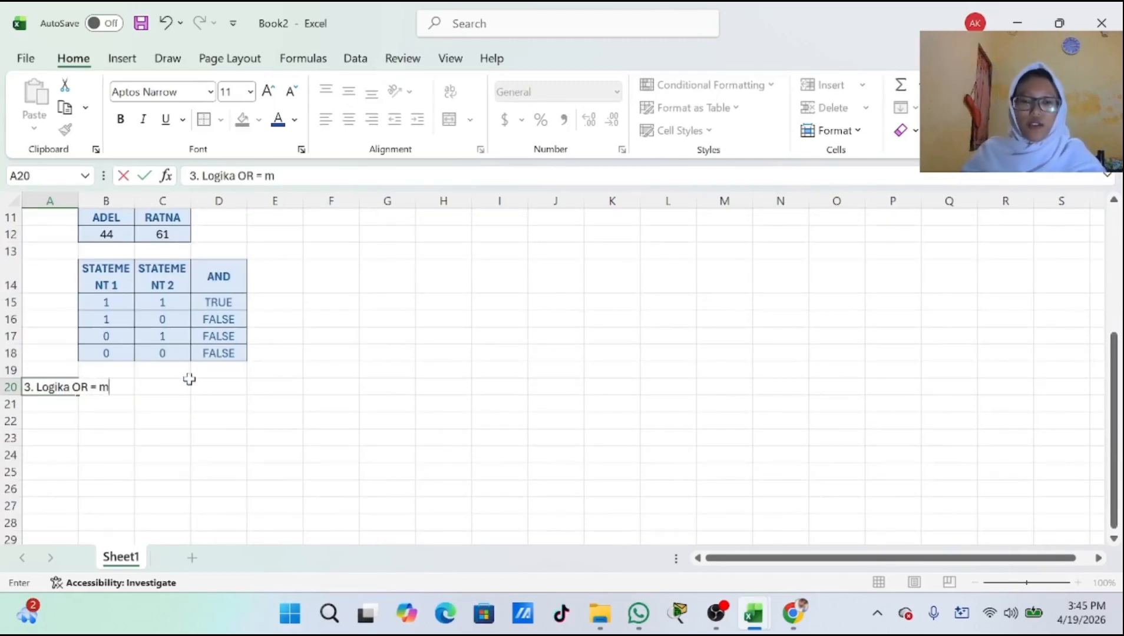
text(engabung)
key(BackSpace)
key(BackSpace)
key(BackSpace)
key(BackSpace)
key(BackSpace)
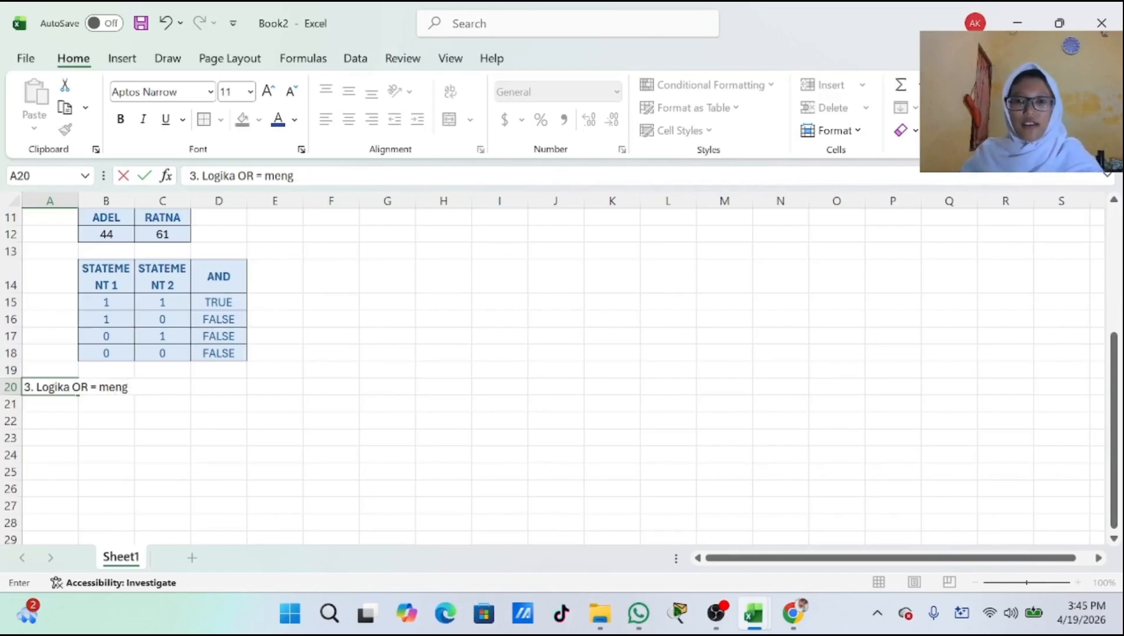
text(gbun==)
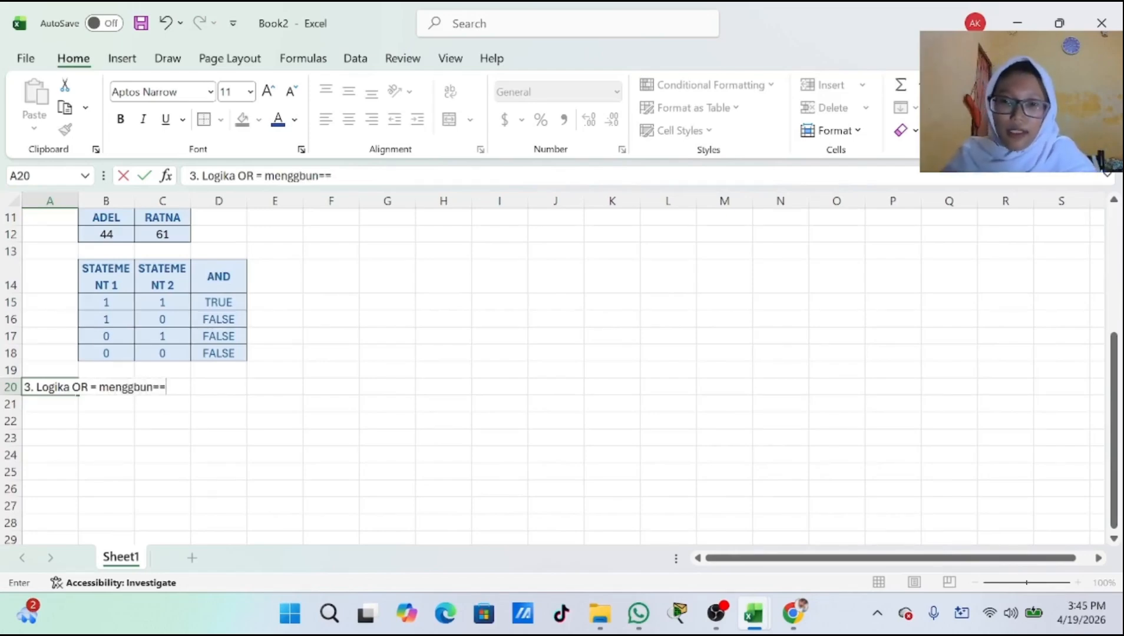
key(BackSpace)
key(BackSpace)
key(BackSpace)
key(BackSpace)
key(BackSpace)
text(abungka)
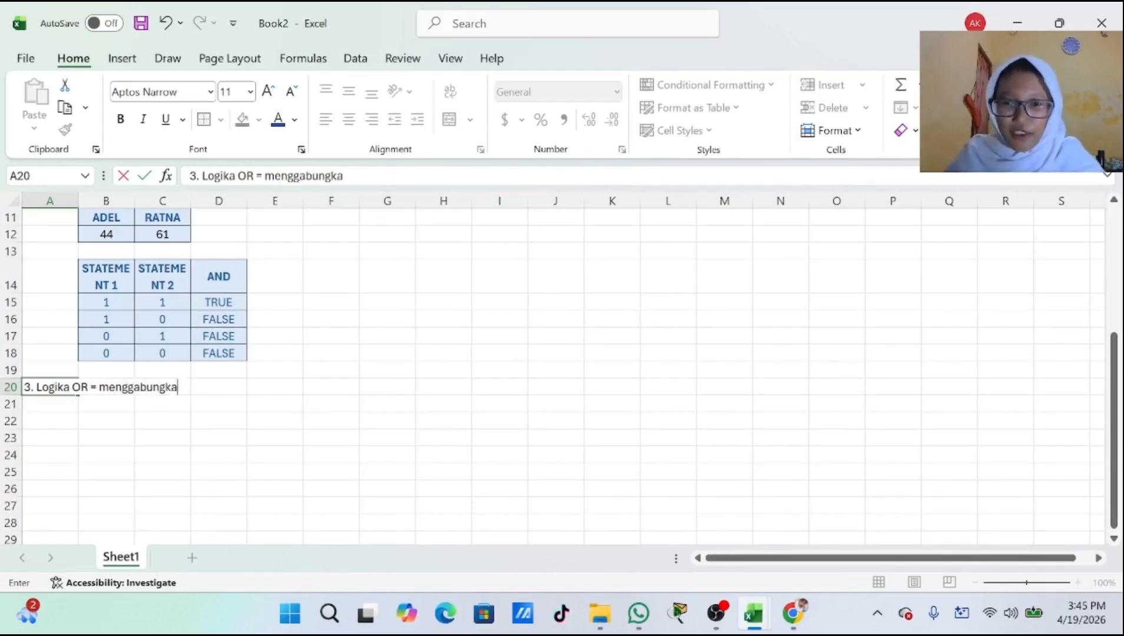
text(n 2 atau lebih)
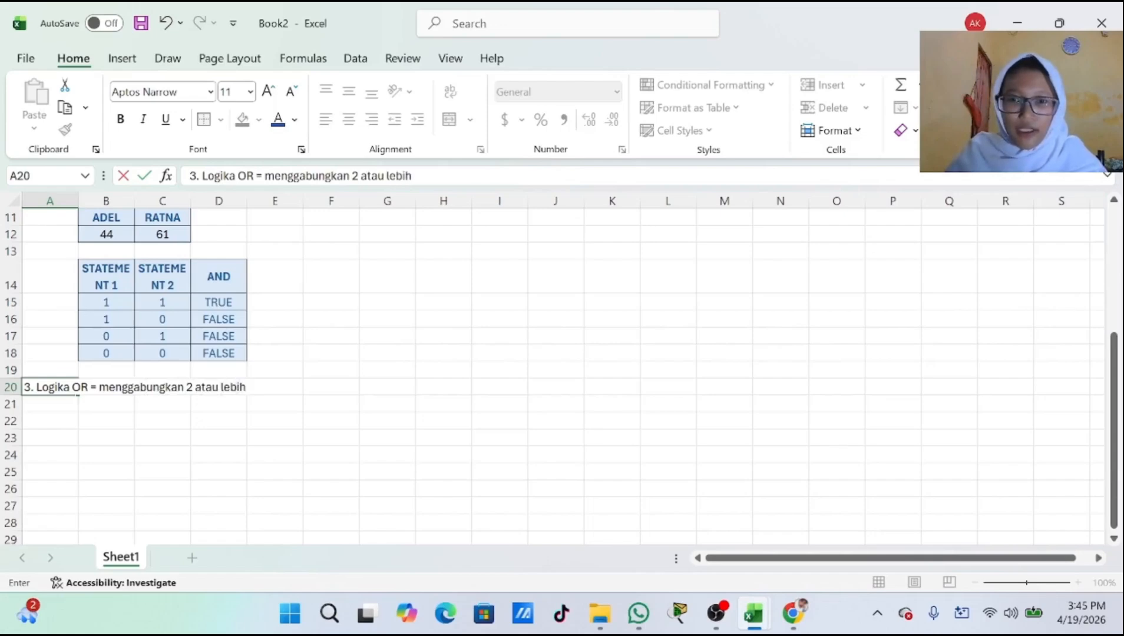
text( sat)
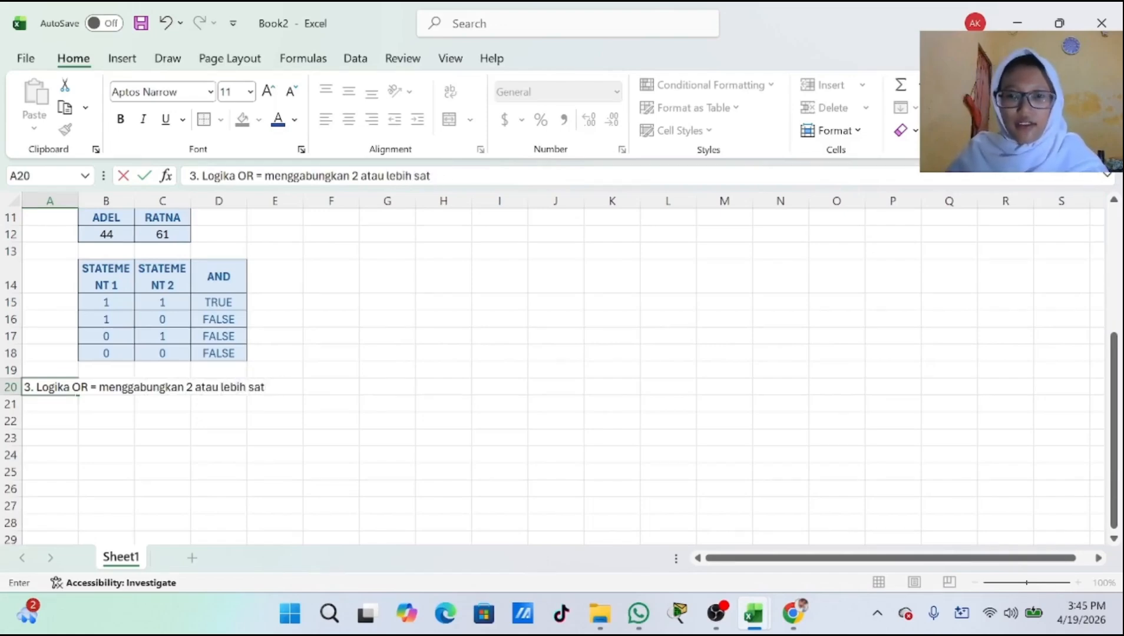
text(ettatmenr)
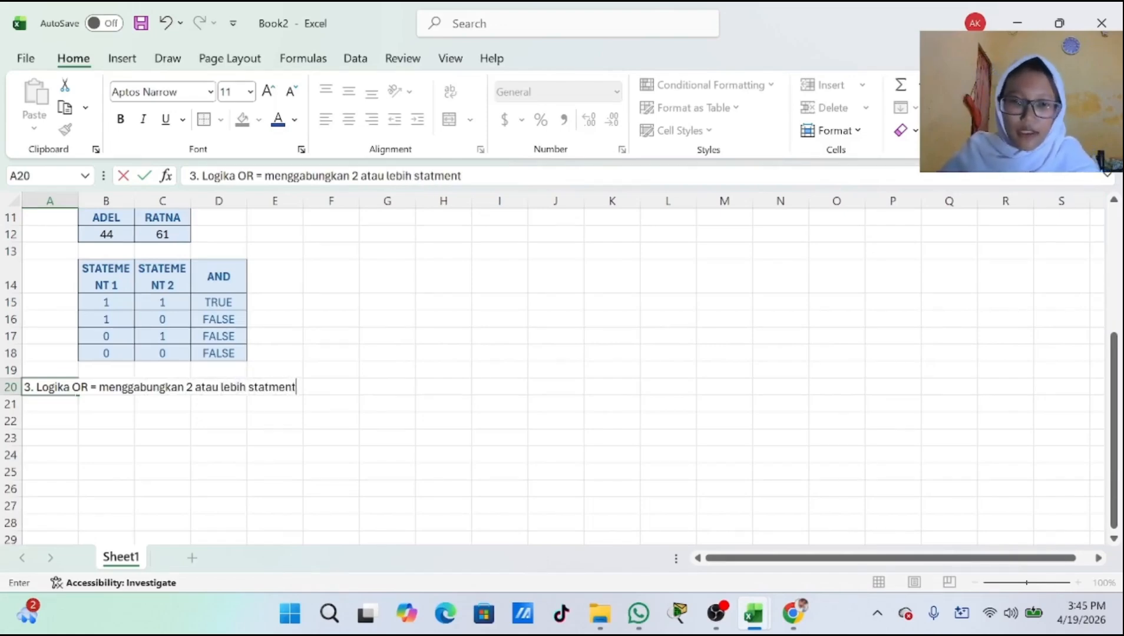
text(,)
text( dan)
key(BackSpace)
key(BackSpace)
key(BackSpace)
text(hasilny)
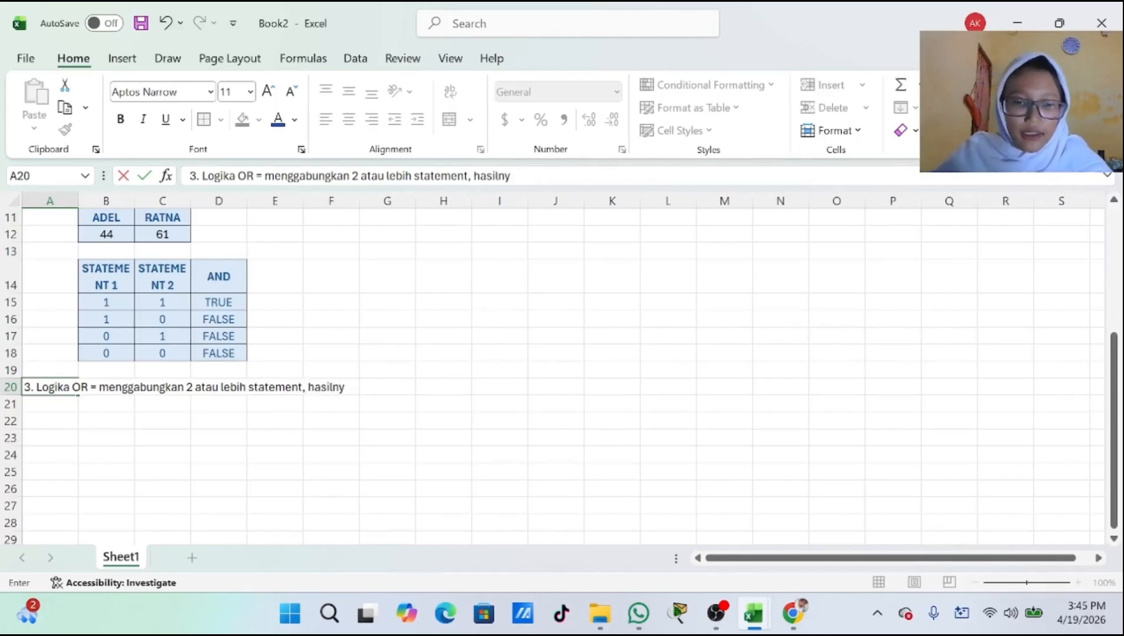
text(a berupa)
Finish the OR heading in A20 with the bold words "TRUE/FALSE DISJUNGSI.".
key(ctrl+b)
text(TRUE/FALSE)
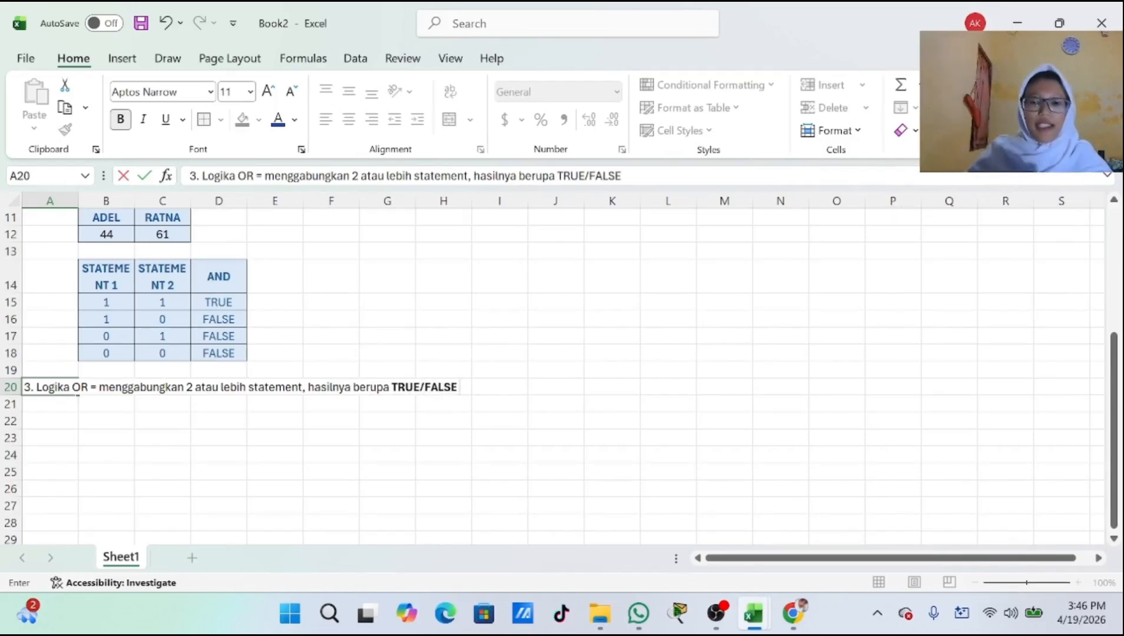
text( DISJUNGSI.)
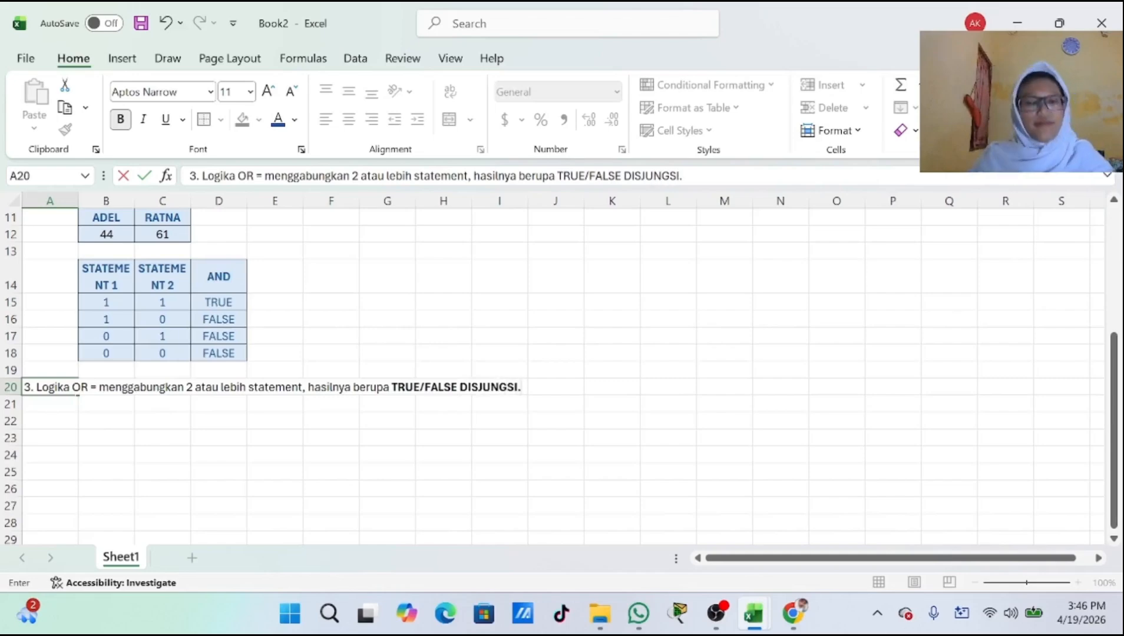
click(163, 401)
Merge and center the OR heading across A20:J20, with the recently used light yellow fill and blue text.
click(75, 389)
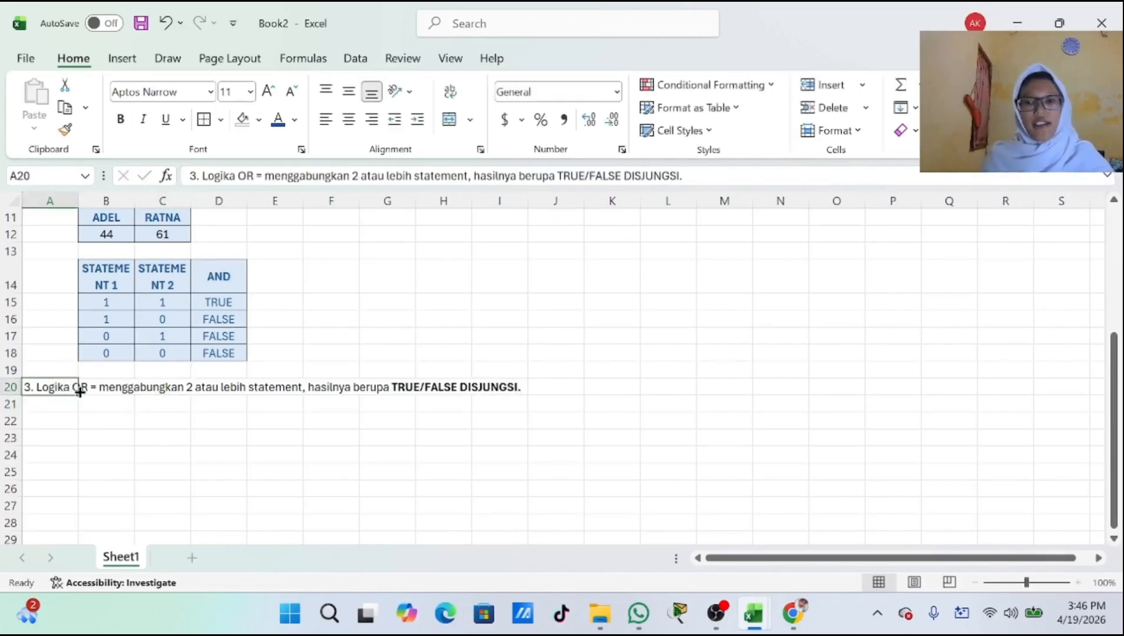
drag(78, 392, 570, 405)
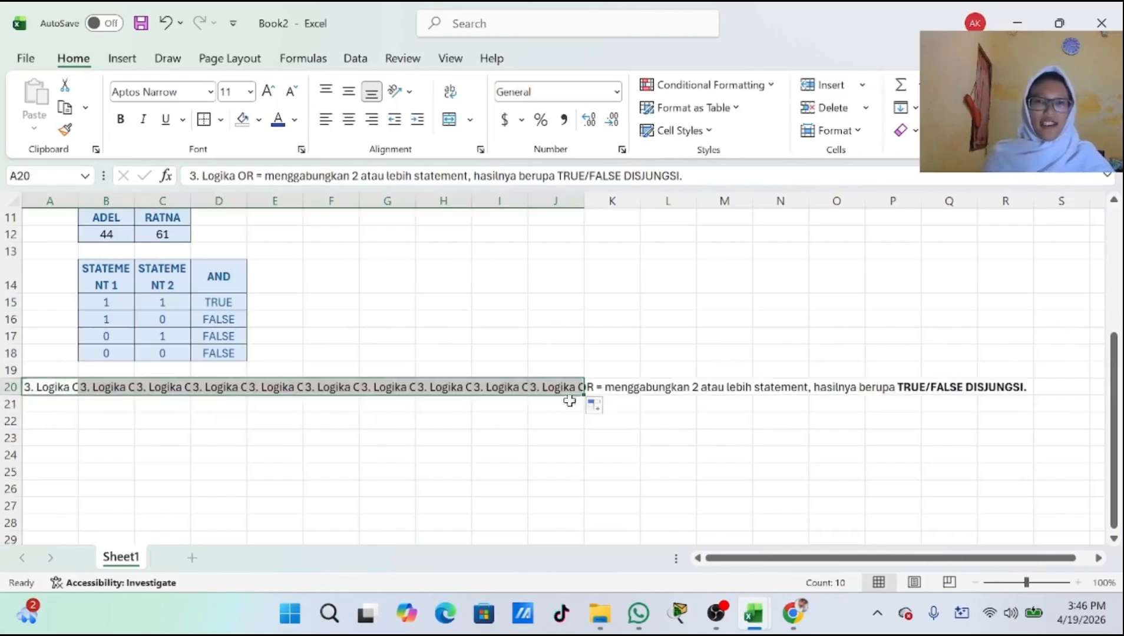
click(450, 119)
click(605, 342)
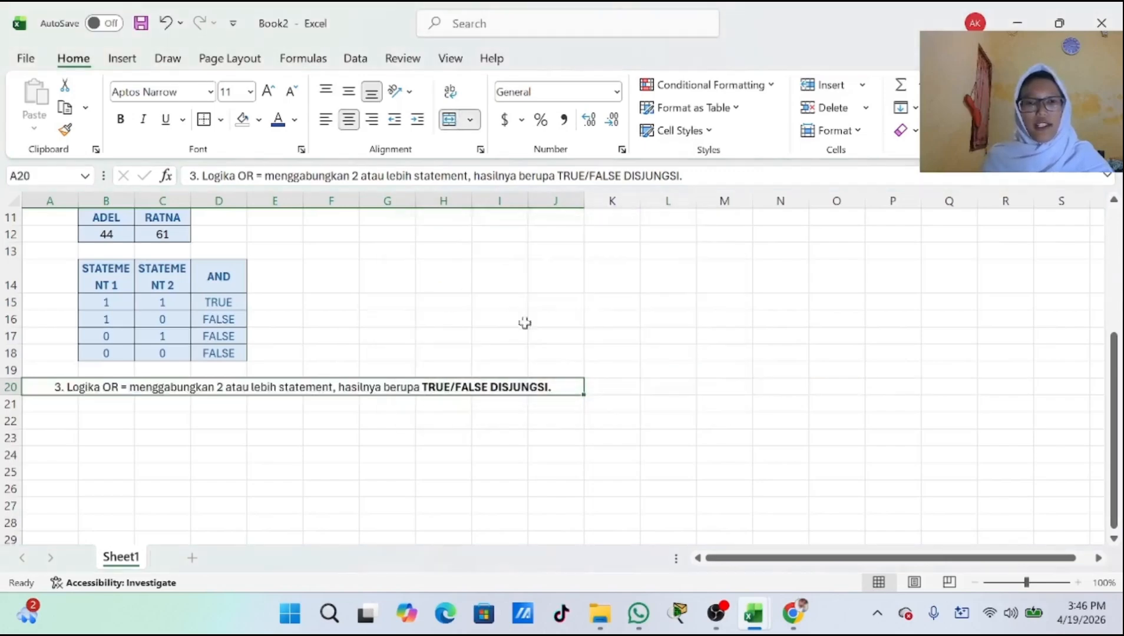
click(259, 119)
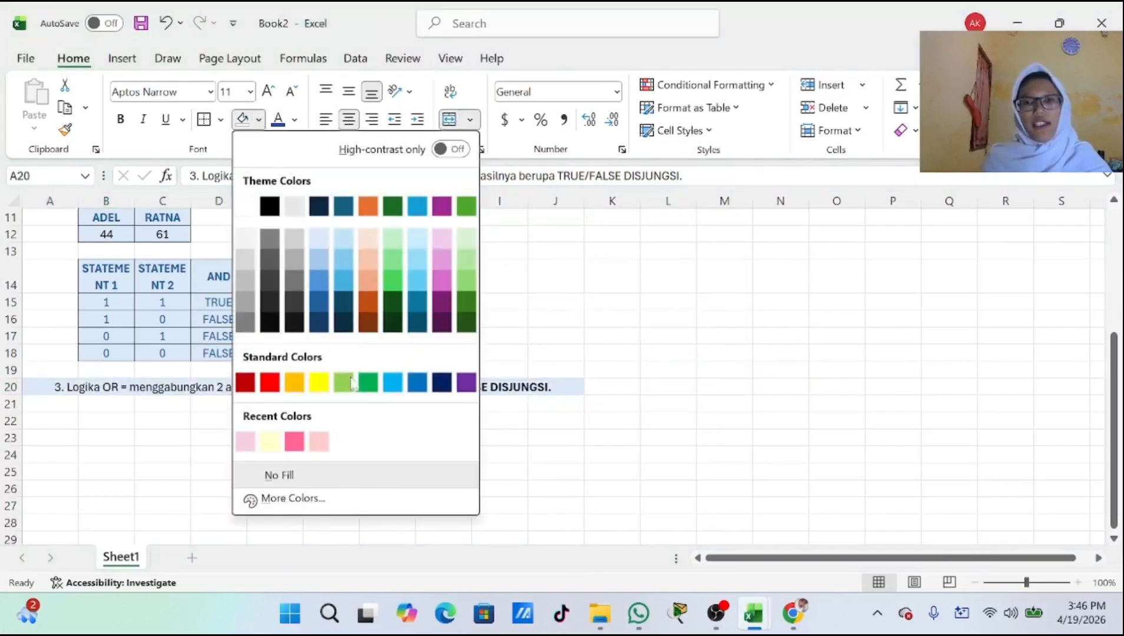
click(273, 444)
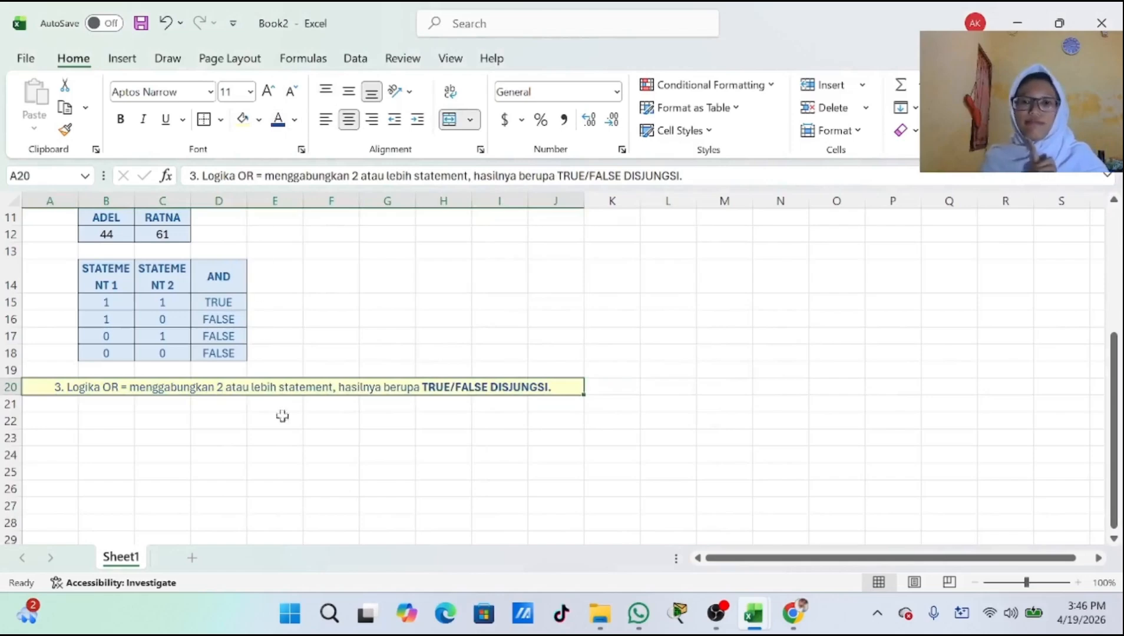
Copy the body-weight block B11:C12 below the OR heading, starting at B22.
click(90, 436)
click(90, 422)
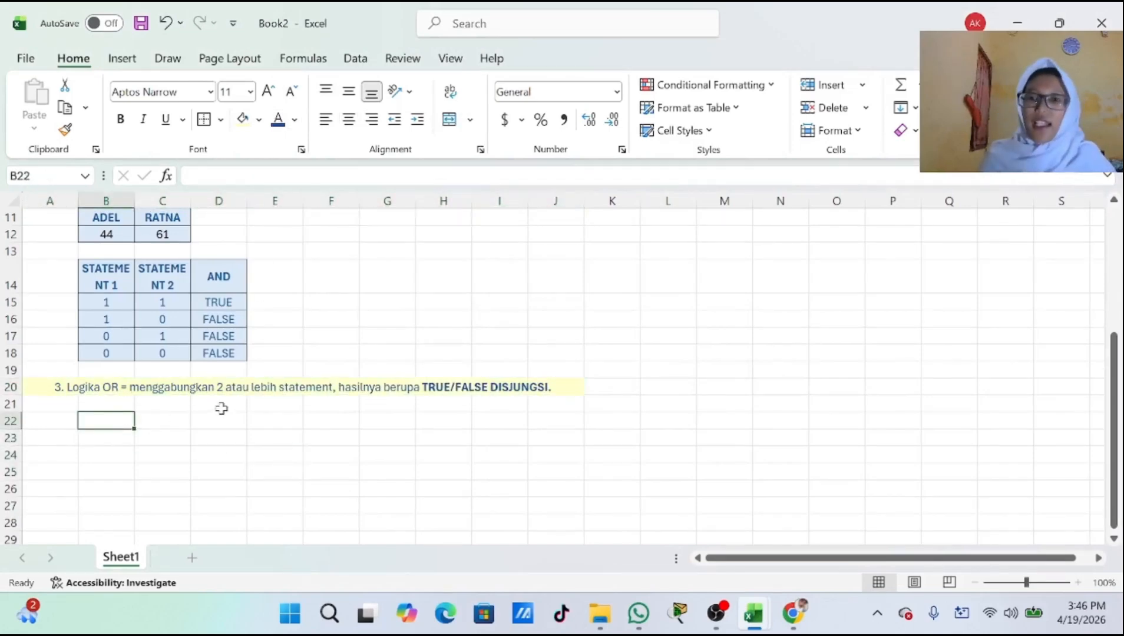
scroll(222, 402, up, 3)
drag(93, 354, 189, 392)
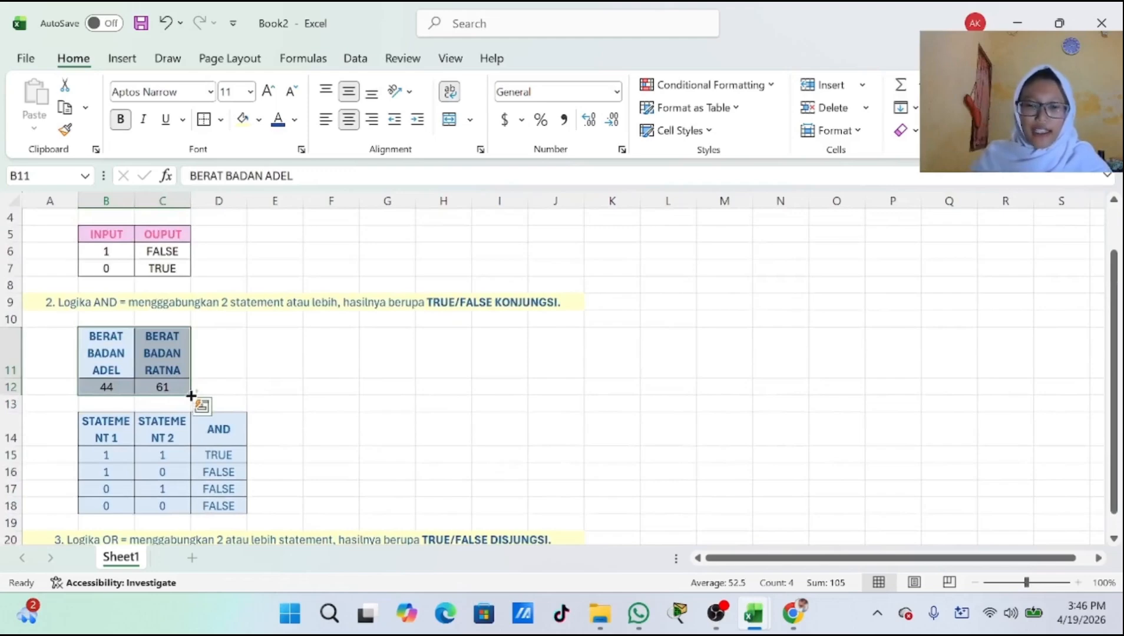
key(ctrl+c)
scroll(200, 411, down, 3)
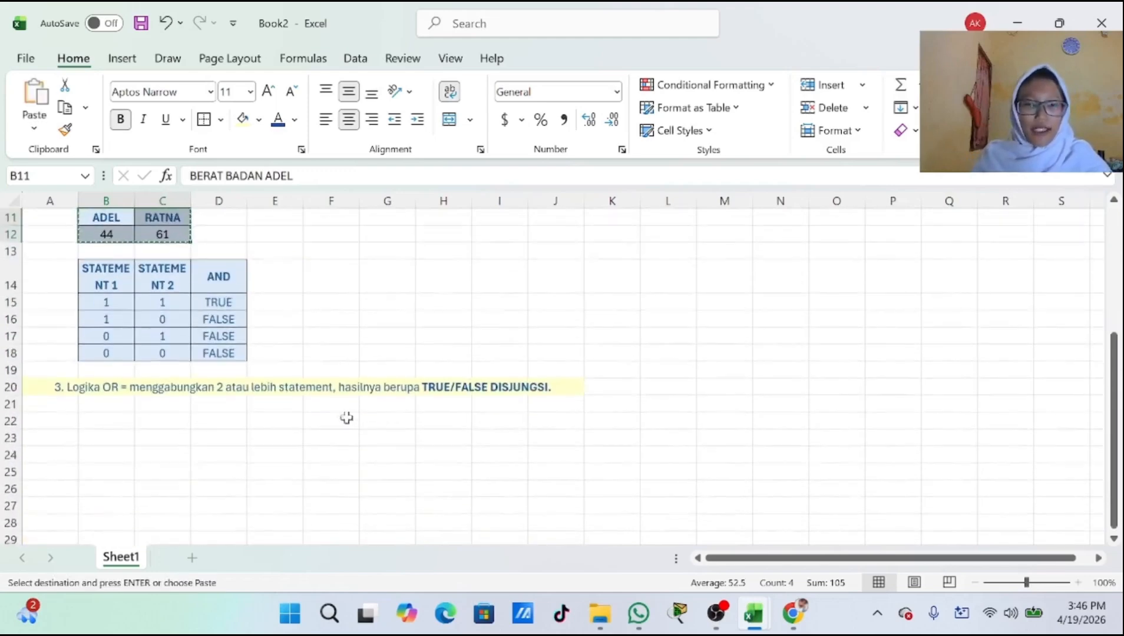
click(124, 420)
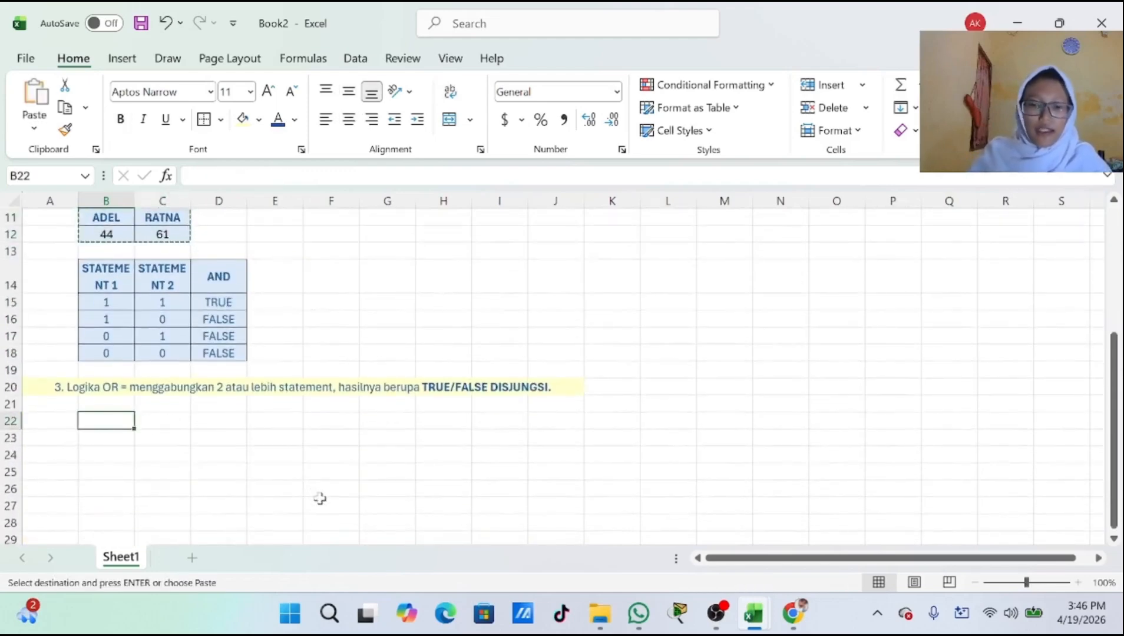
key(ctrl+v)
Copy the AND truth table B14:D18 below the second body-weight block, starting at B25.
scroll(259, 446, down, 2)
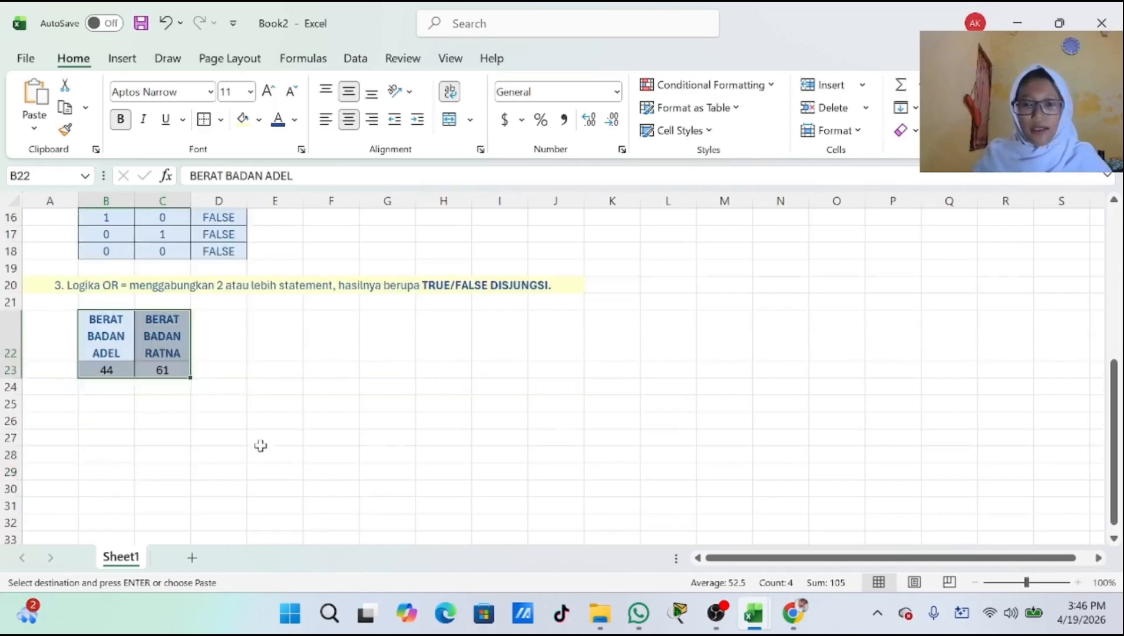
scroll(327, 374, up, 2)
drag(107, 281, 233, 350)
scroll(235, 357, down, 3)
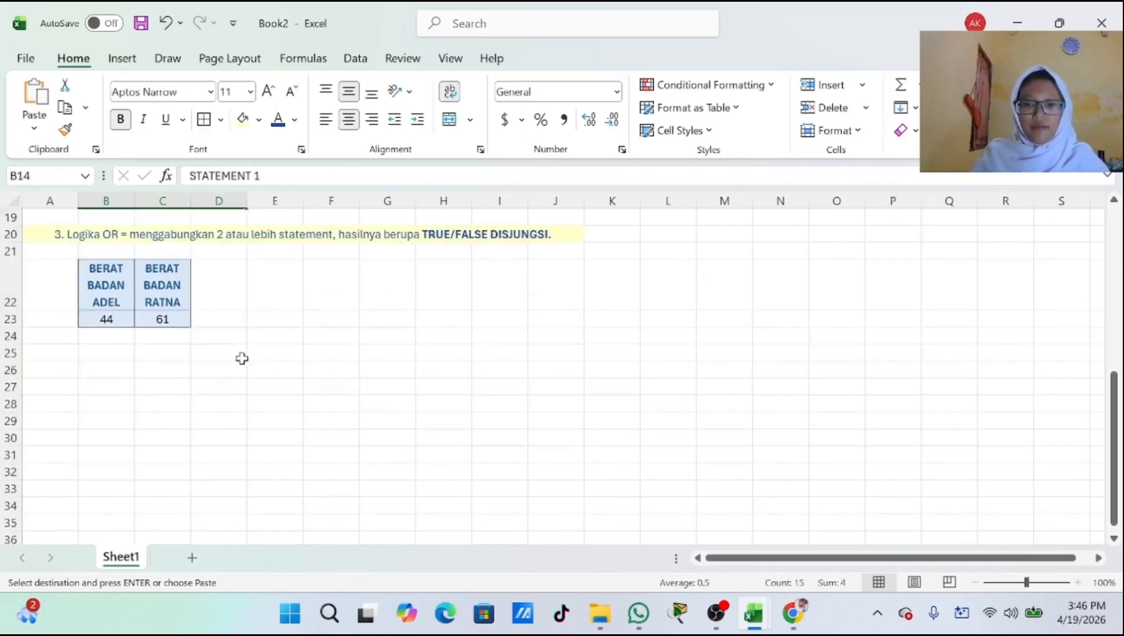
click(119, 352)
key(ctrl+v)
scroll(183, 360, up, 1)
click(274, 336)
click(120, 341)
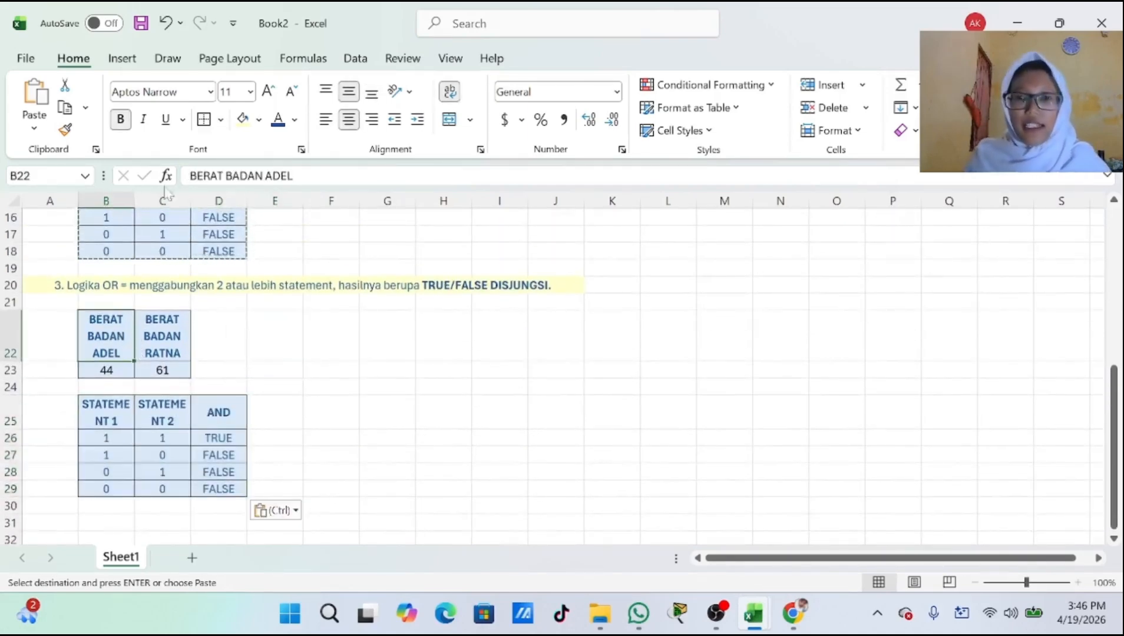
Change the measurement wording in header B22 from weight to "TINGGI BADAN", followed by the first person's name.
click(294, 175)
key(BackSpace)
key(BackSpace)
key(BackSpace)
key(BackSpace)
key(BackSpace)
key(BackSpace)
key(BackSpace)
key(BackSpace)
key(BackSpace)
key(BackSpace)
key(BackSpace)
key(BackSpace)
key(BackSpace)
key(BackSpace)
key(BackSpace)
key(BackSpace)
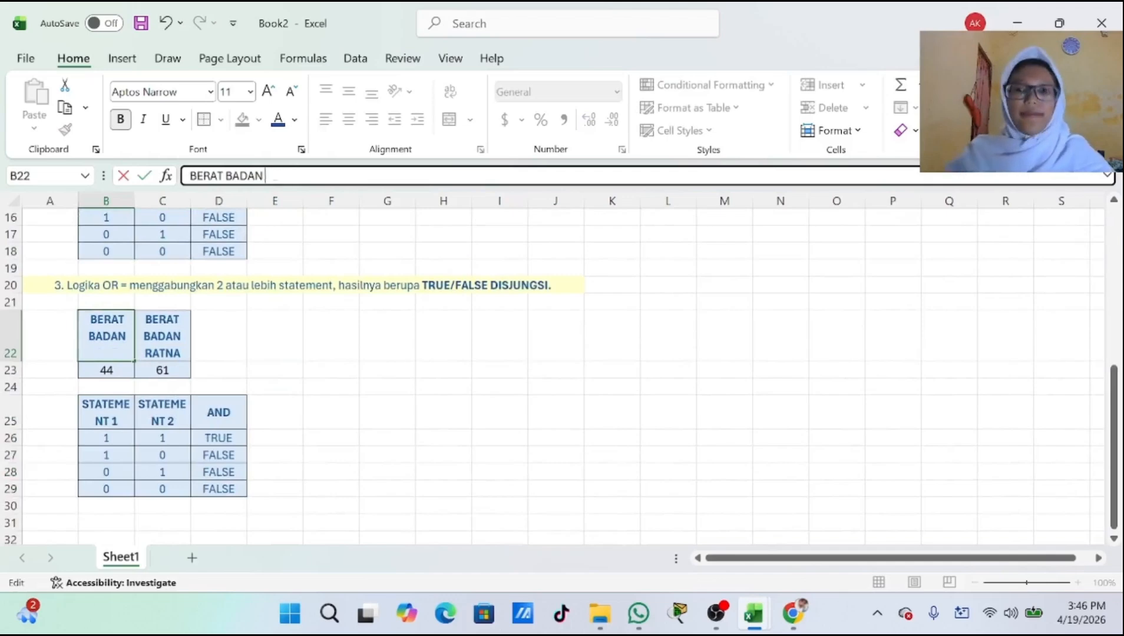
text(TINGGI BADAN ADEL)
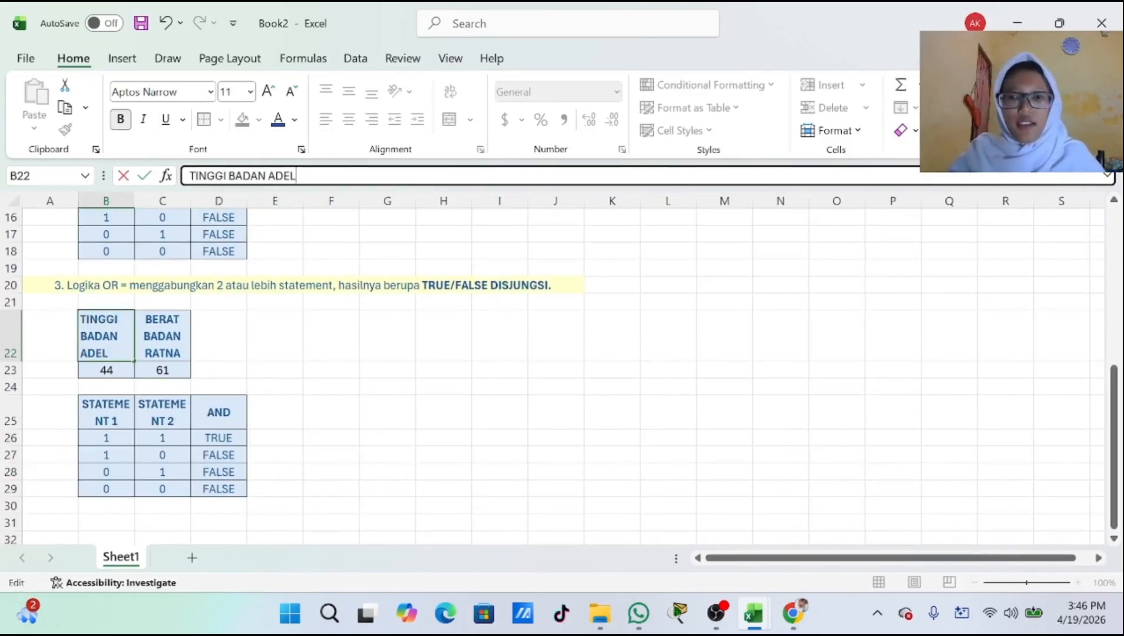
Replace the weight wording in header C22 with "TINGGI BADAN" before the second person's name.
click(179, 327)
click(267, 175)
key(BackSpace)
key(BackSpace)
key(BackSpace)
key(BackSpace)
key(BackSpace)
key(BackSpace)
key(BackSpace)
key(BackSpace)
key(BackSpace)
key(BackSpace)
key(BackSpace)
key(BackSpace)
text(TINGGI BADAN)
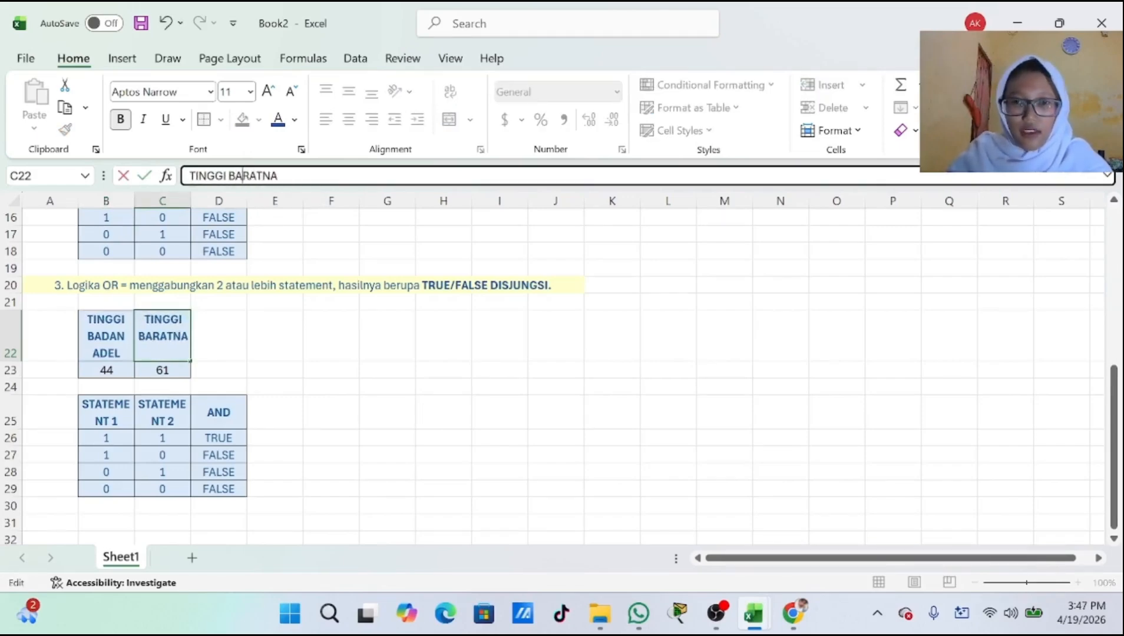
Enter the heights 164 in B23 and 167 in C23 below the two height headers.
click(109, 372)
text(1)
text(4)
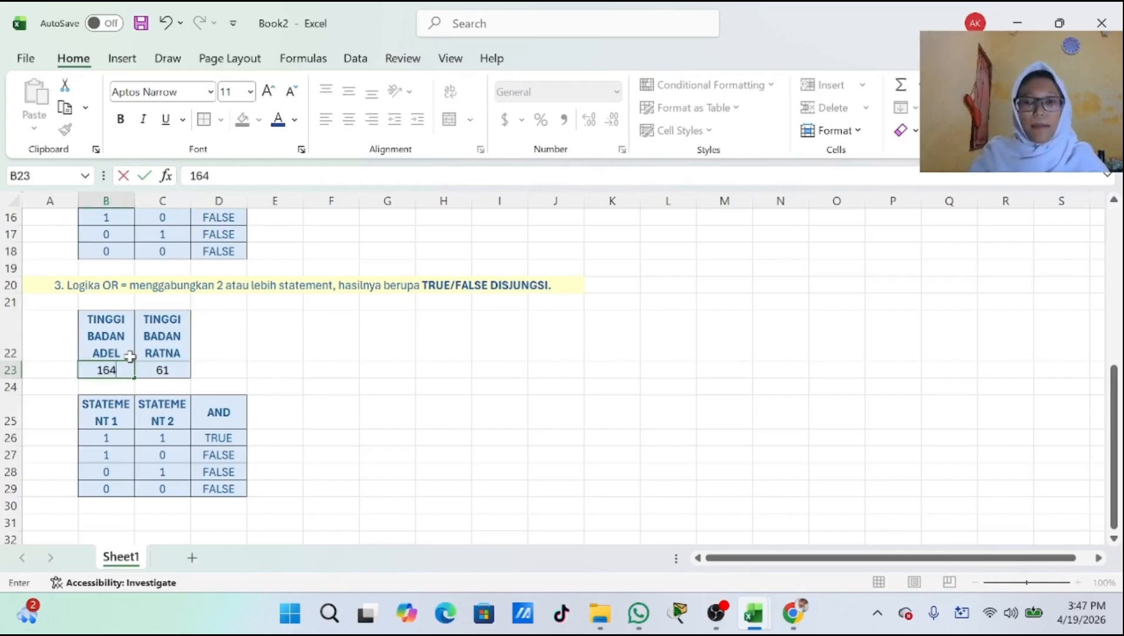
key(Tab)
text(1)
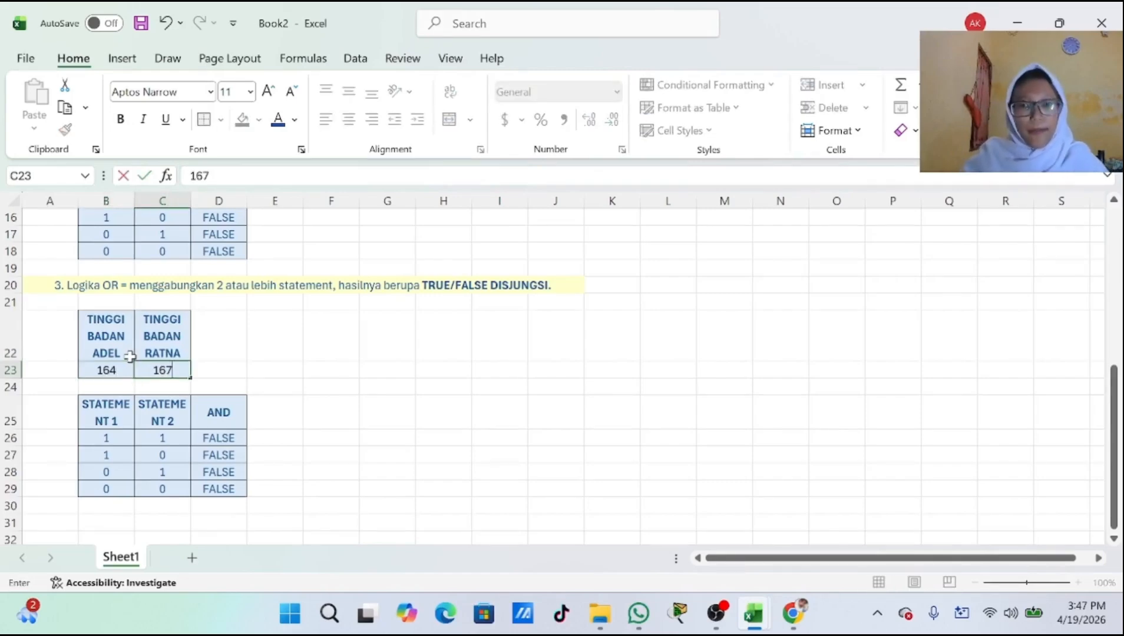
text(67)
key(Left)
Rename the result column header in D25 of the copied truth table to "OR".
key(Left)
key(Down)
key(Down)
key(Right)
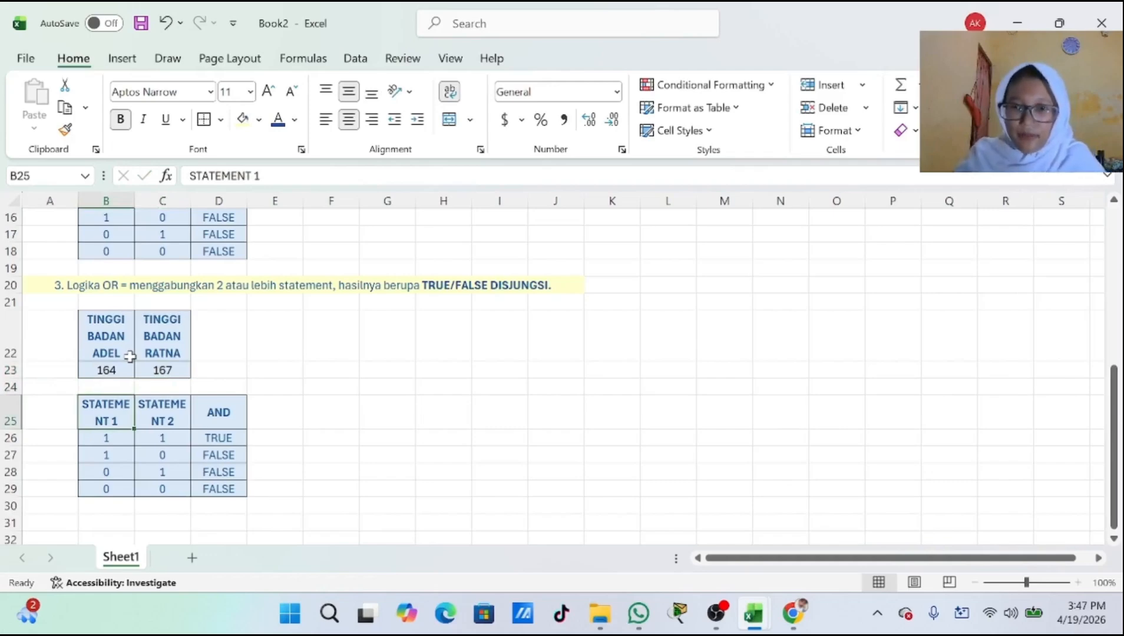
key(Right)
key(Right)
key(BackSpace)
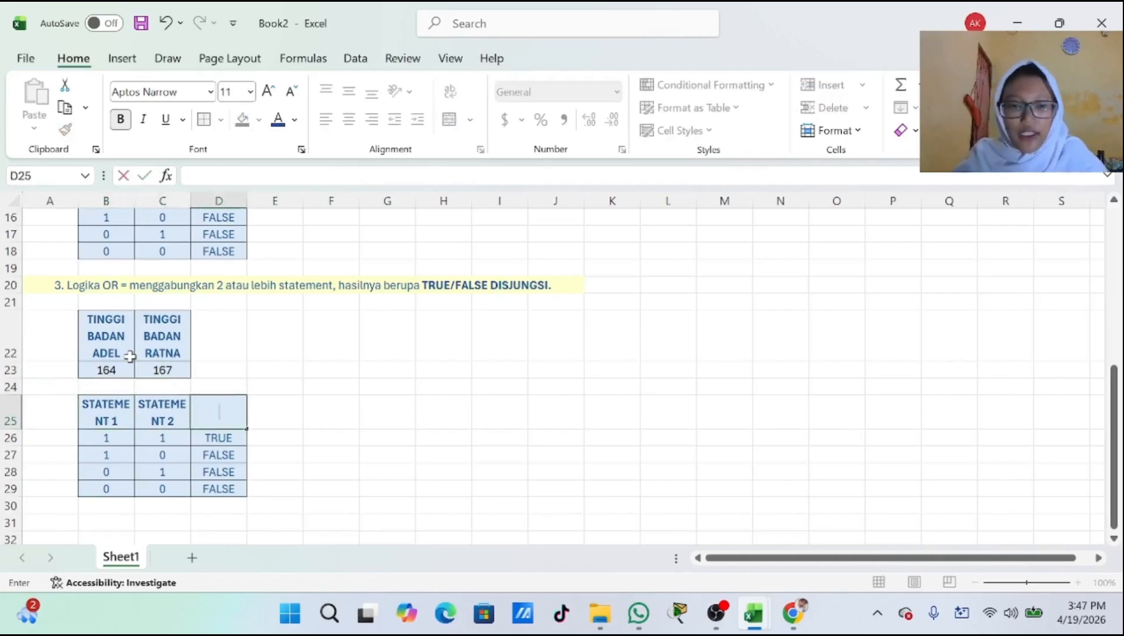
text(PR)
key(BackSpace)
key(BackSpace)
text(OR)
key(Return)
Replace the AND formula in D26 with =OR(B23<C23,C23>B23) for the 1 and 1 row.
key(Left)
key(Right)
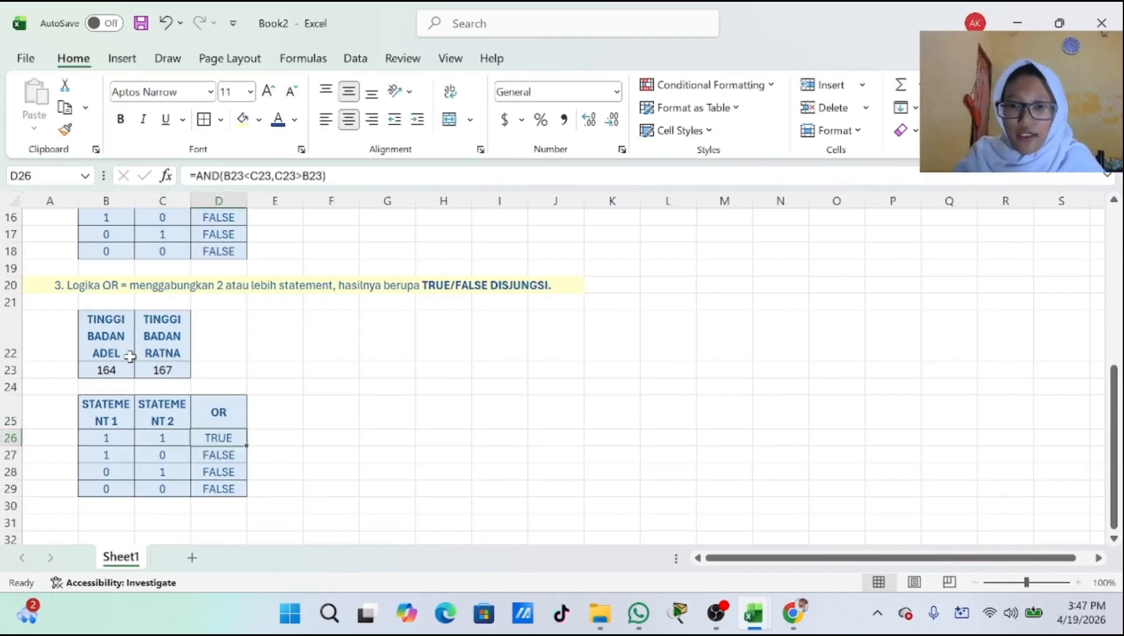
key(F2)
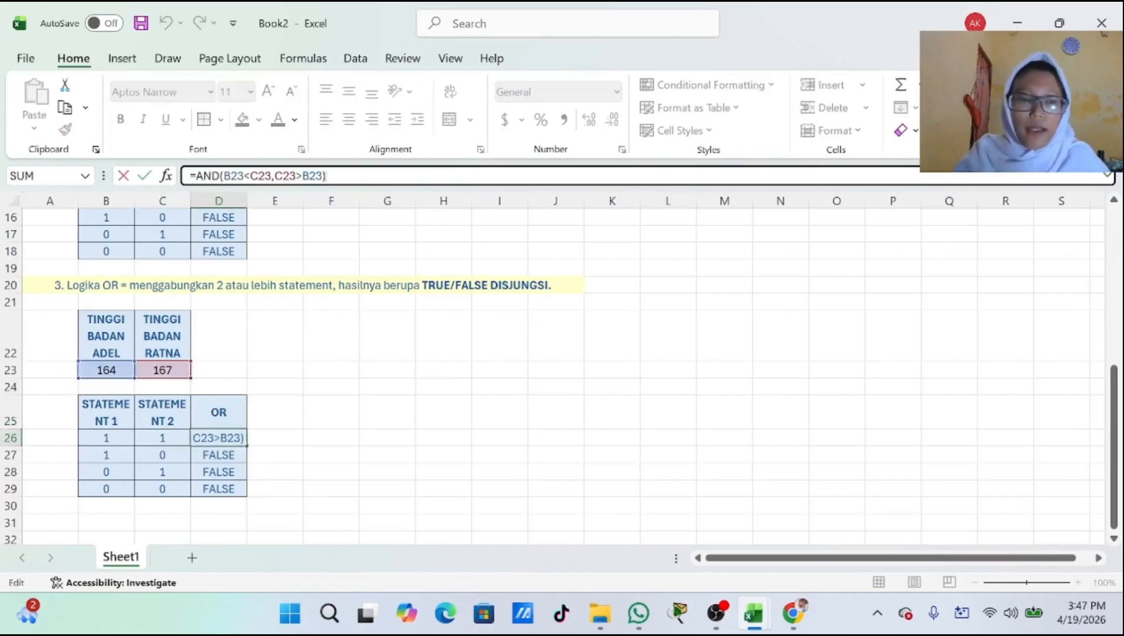
key(BackSpace)
key(BackSpace)
key(BackSpace)
key(BackSpace)
key(BackSpace)
key(BackSpace)
key(BackSpace)
key(BackSpace)
key(BackSpace)
key(BackSpace)
key(BackSpace)
key(BackSpace)
key(BackSpace)
key(BackSpace)
key(BackSpace)
key(BackSpace)
key(BackSpace)
key(BackSpace)
key(BackSpace)
key(BackSpace)
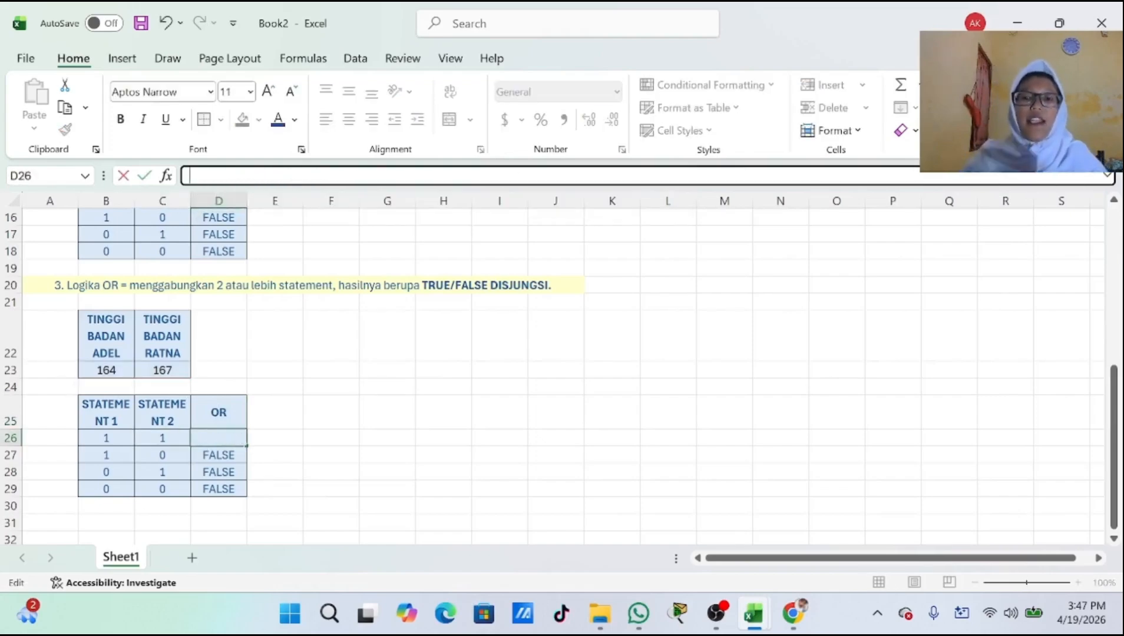
text(=)
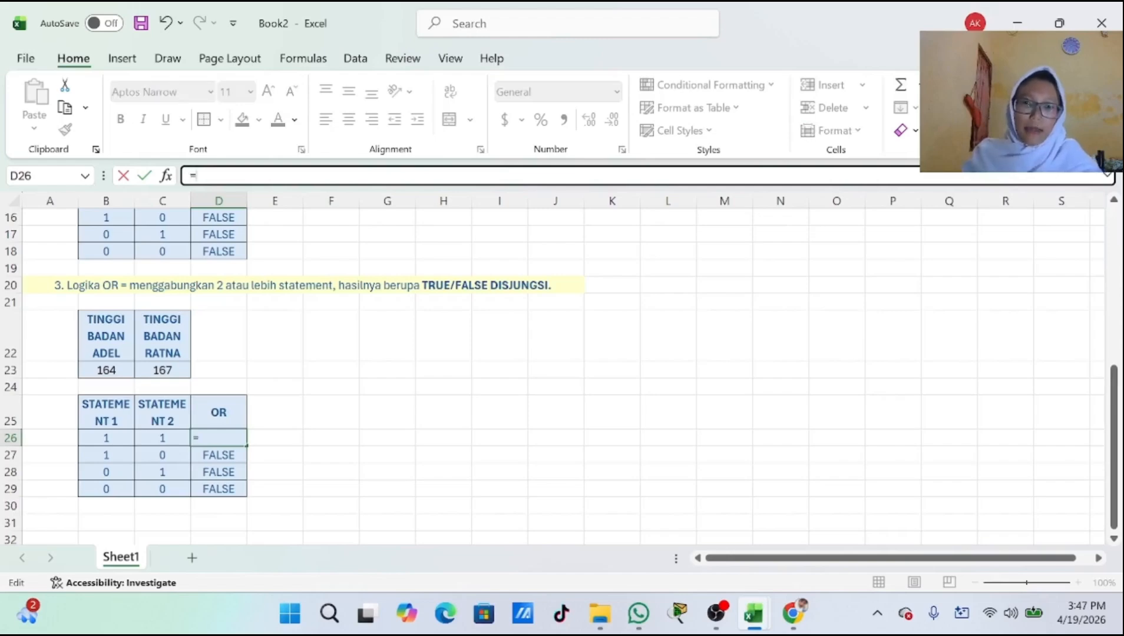
text(OR)
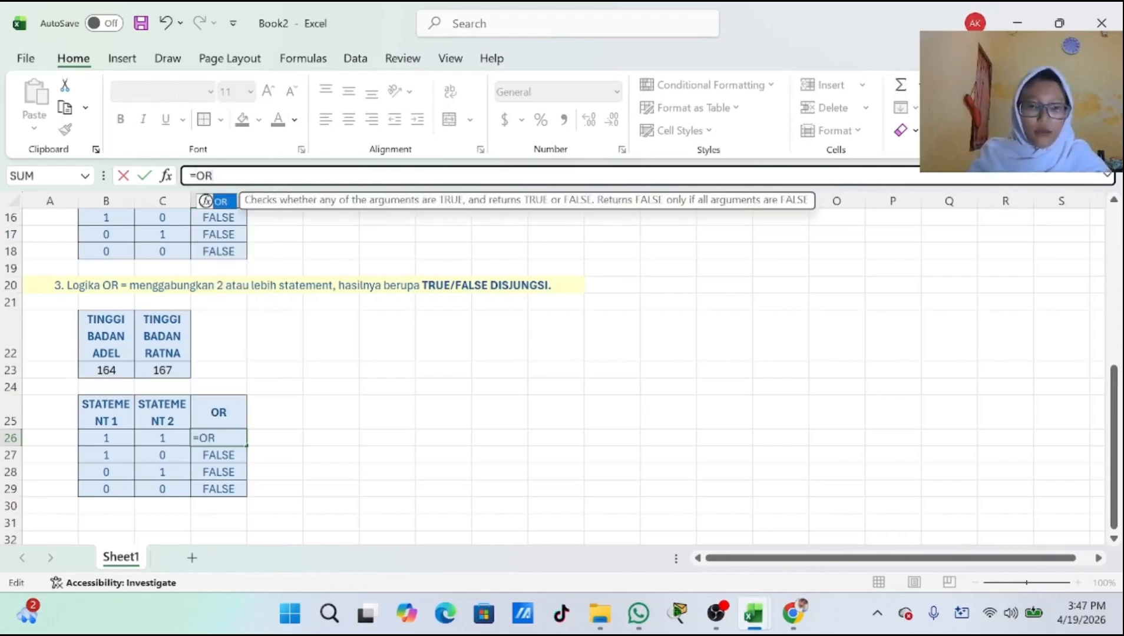
text(()
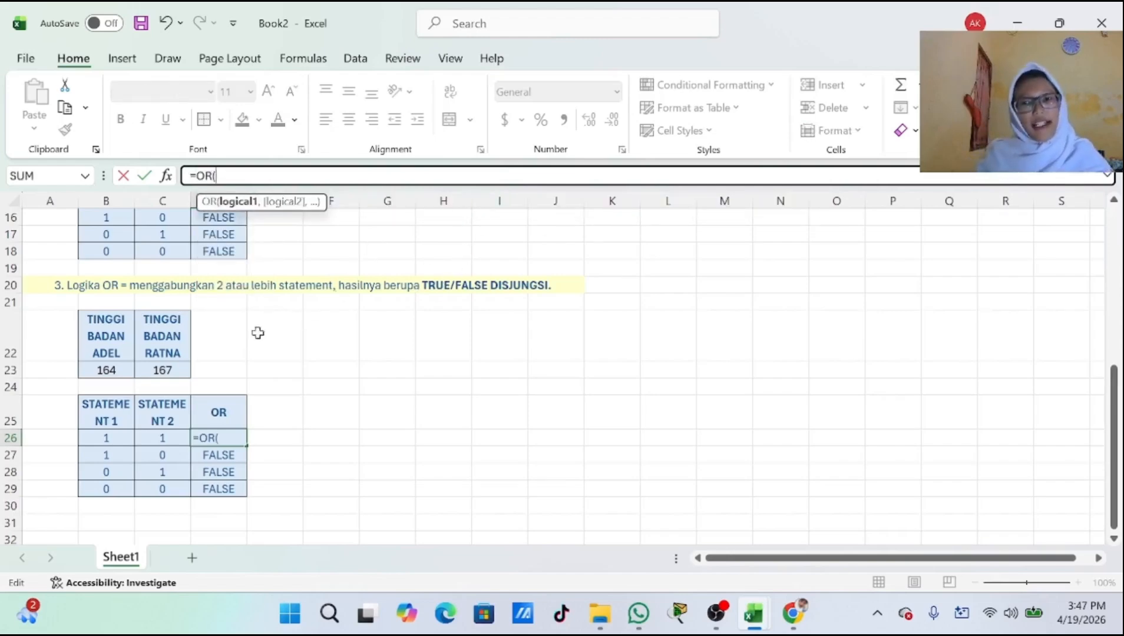
click(117, 369)
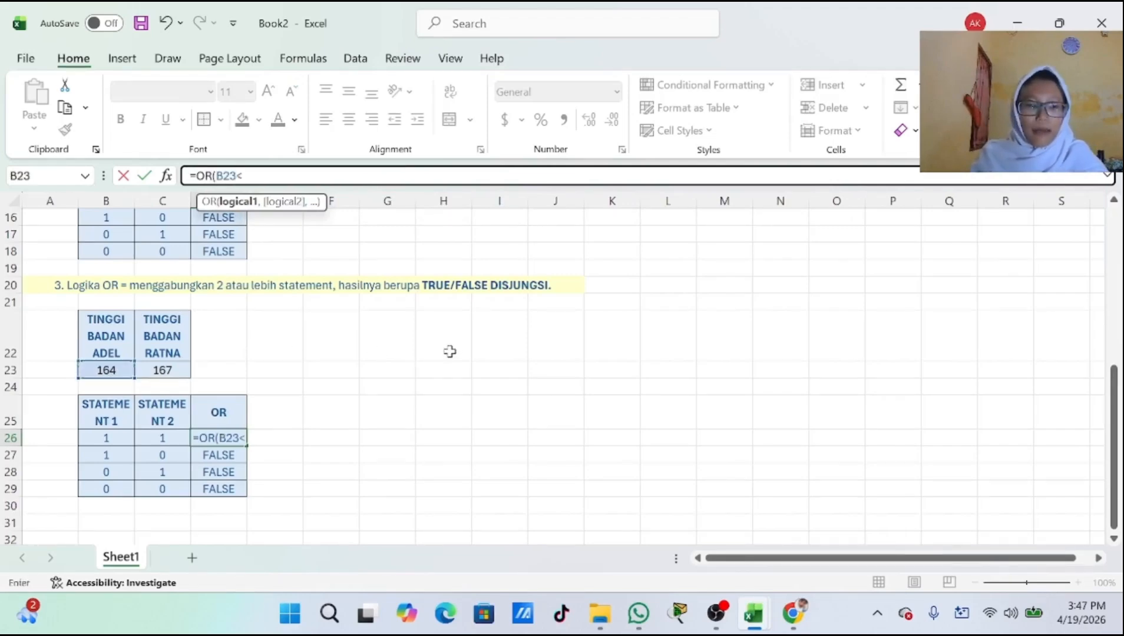
text(<)
click(155, 370)
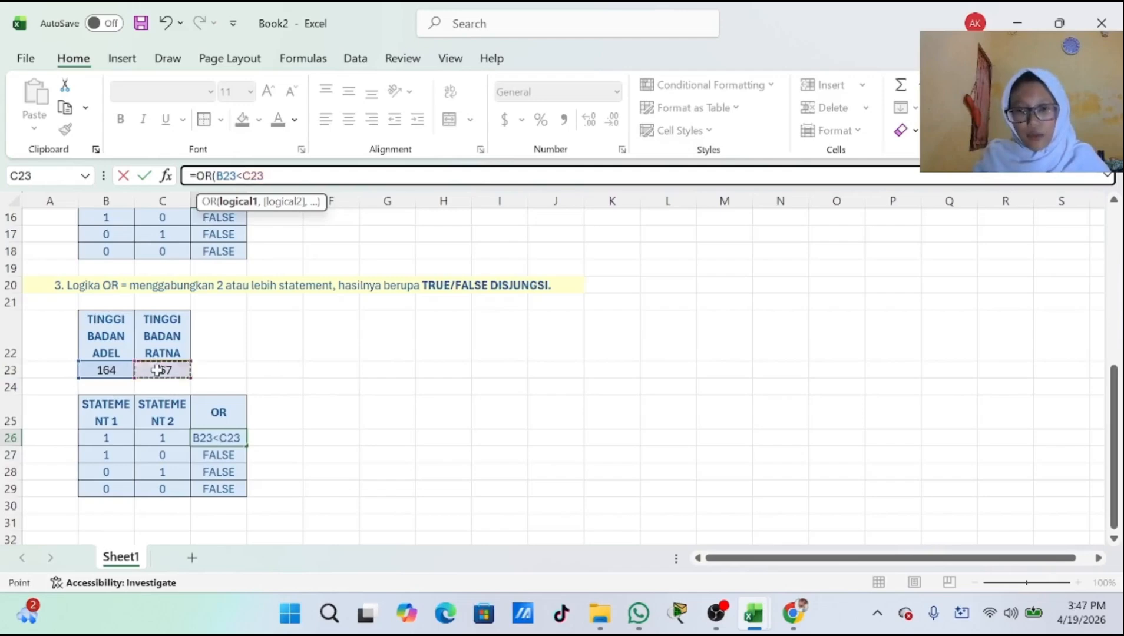
text(,)
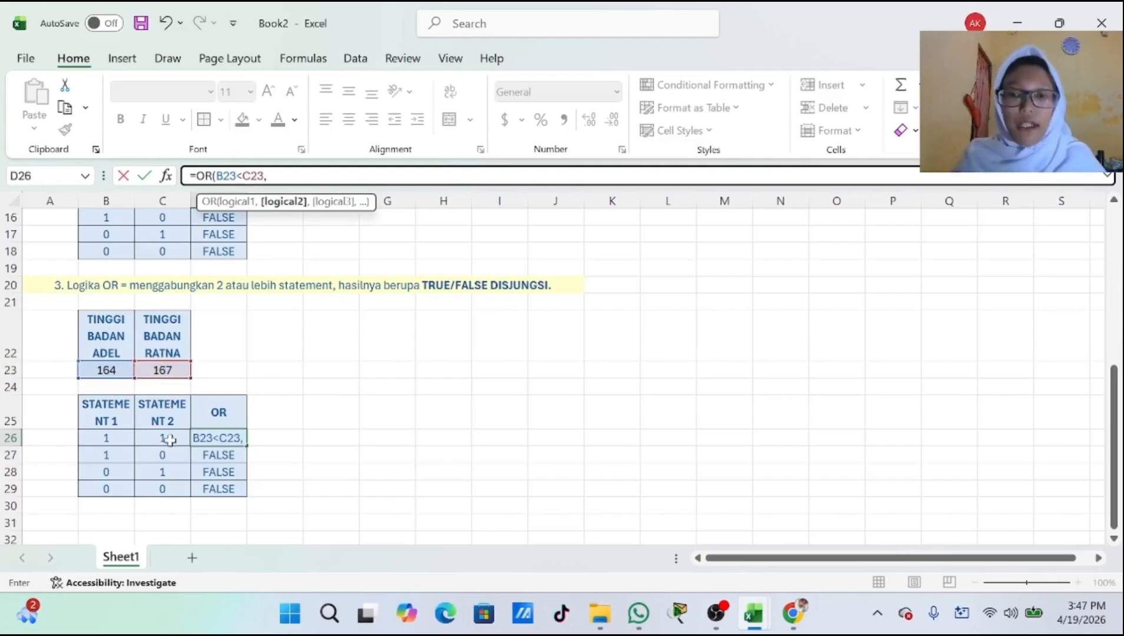
click(169, 370)
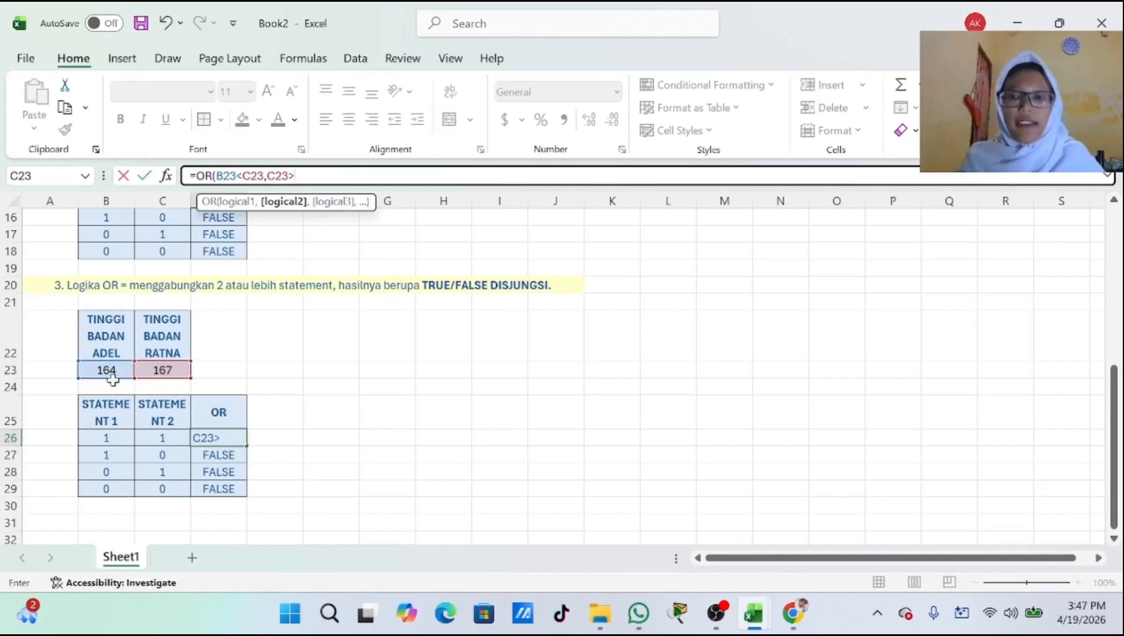
click(109, 371)
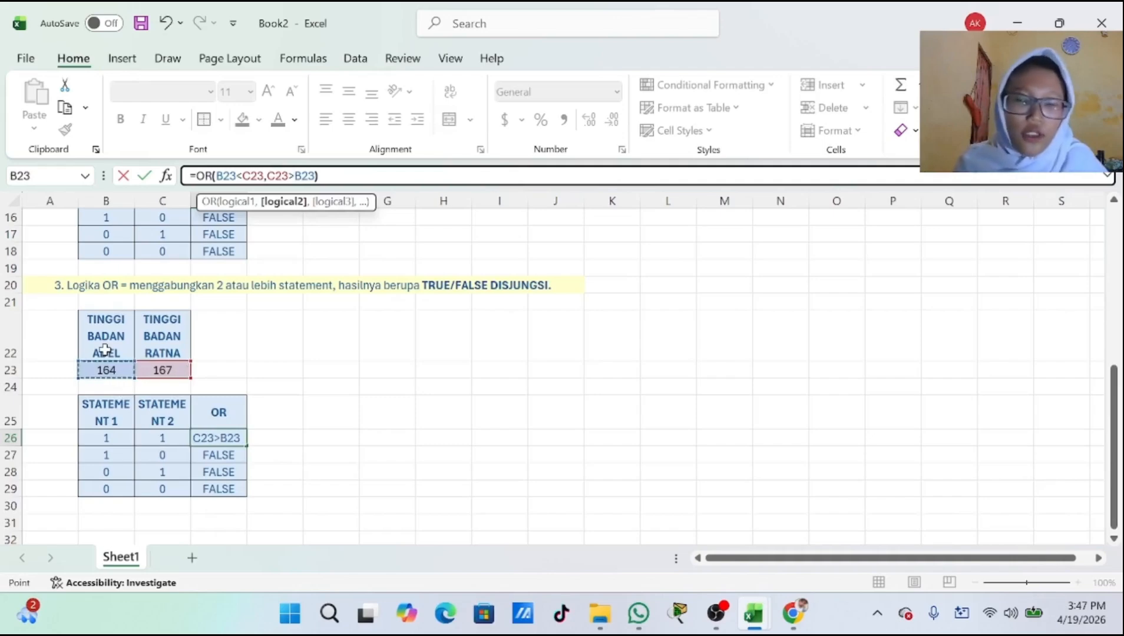
key(Return)
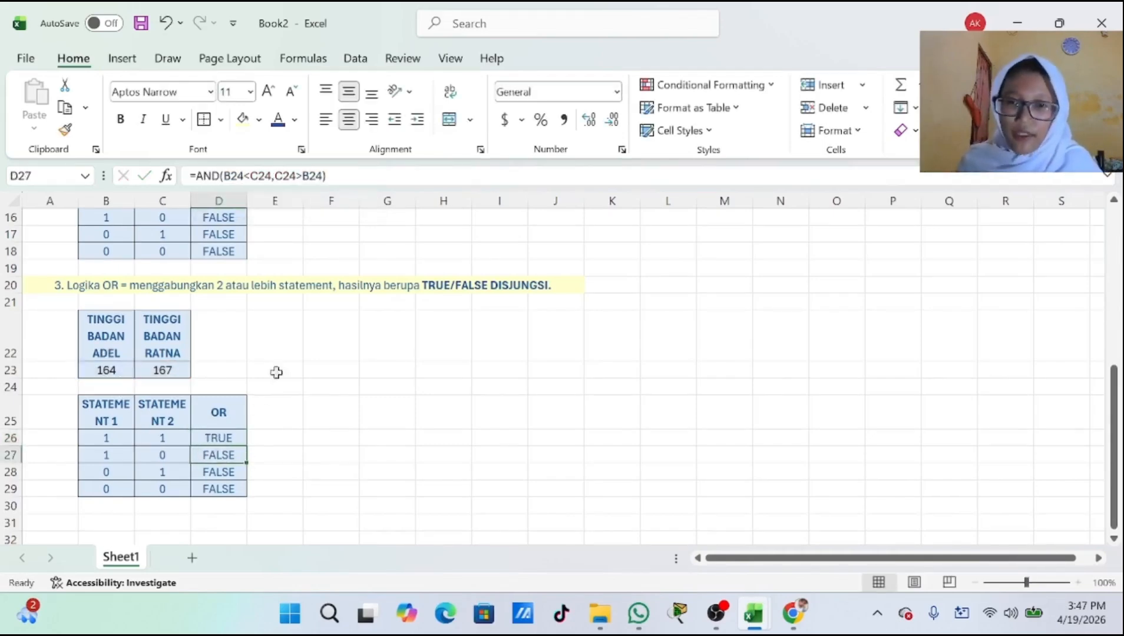
Replace the AND formula in D27 with =OR(B23<C23,C23=B23) for the 1 and 0 row.
key(F2)
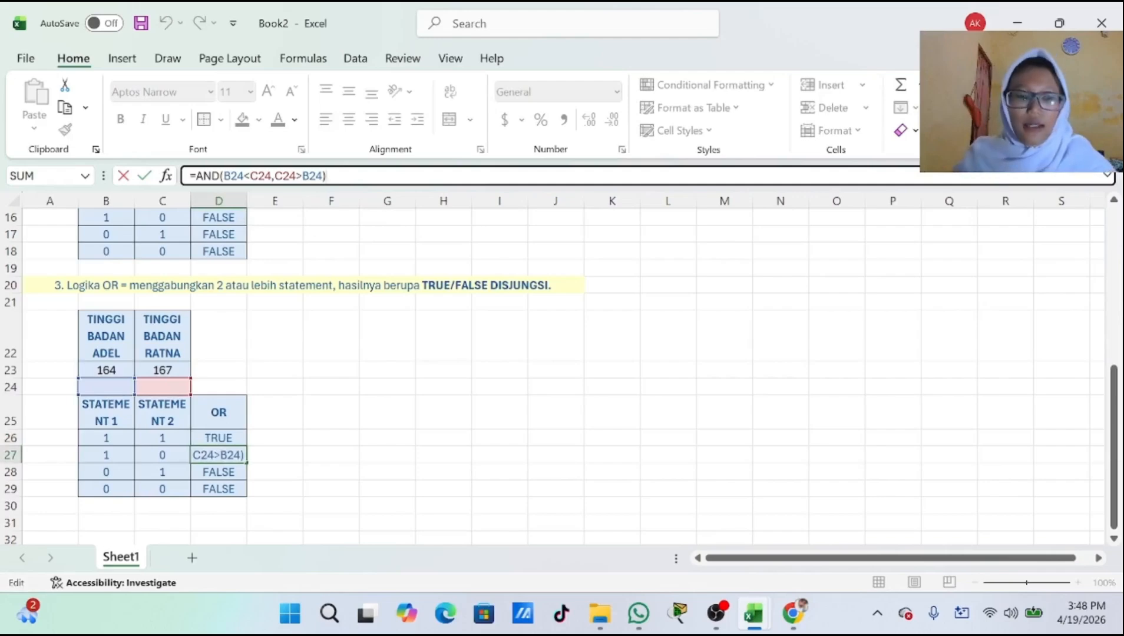
key(BackSpace)
key(BackSpace)
key(BackSpace)
key(BackSpace)
key(BackSpace)
key(BackSpace)
key(BackSpace)
key(BackSpace)
key(BackSpace)
key(BackSpace)
key(BackSpace)
key(BackSpace)
key(BackSpace)
key(BackSpace)
key(BackSpace)
key(BackSpace)
key(BackSpace)
key(BackSpace)
key(BackSpace)
key(BackSpace)
text(=OR()
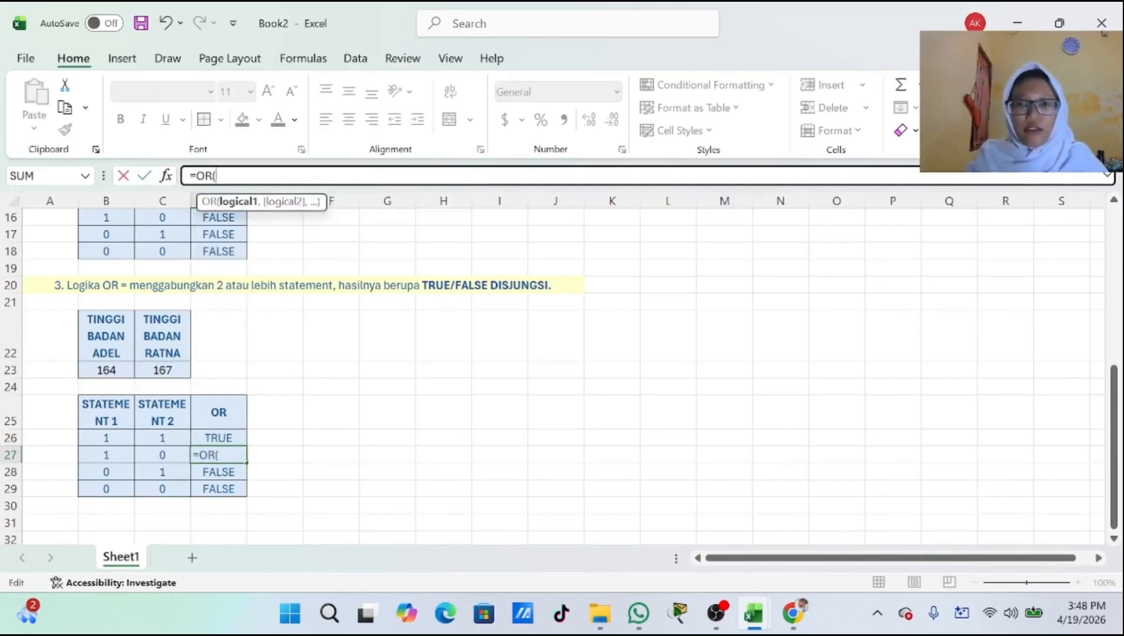
click(120, 371)
text(<)
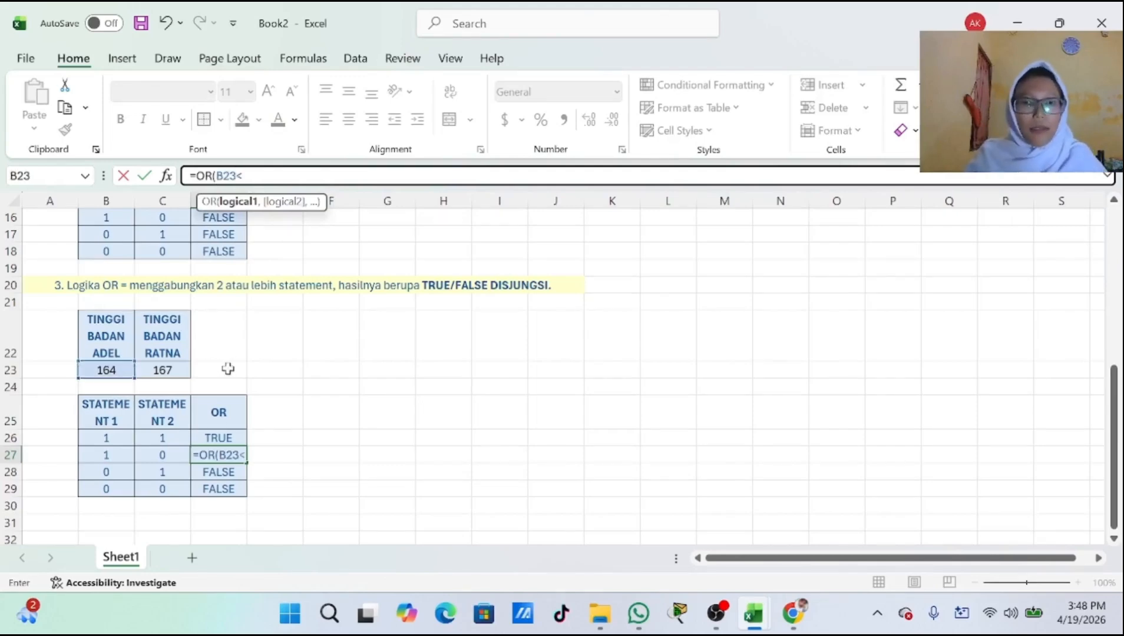
click(152, 370)
text(,)
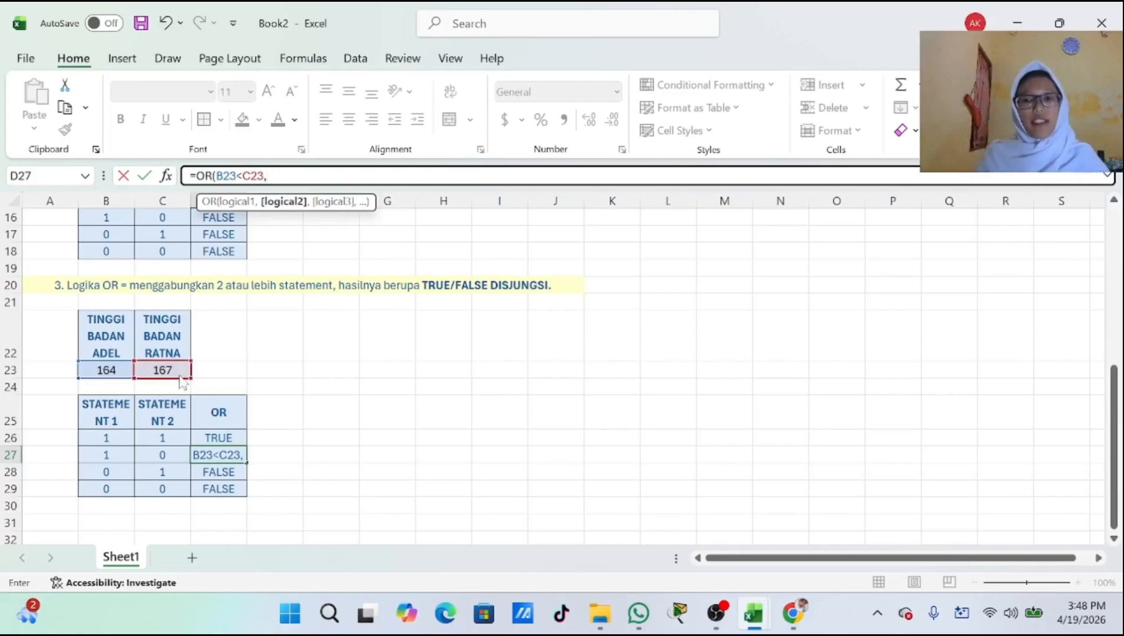
click(178, 370)
text(=)
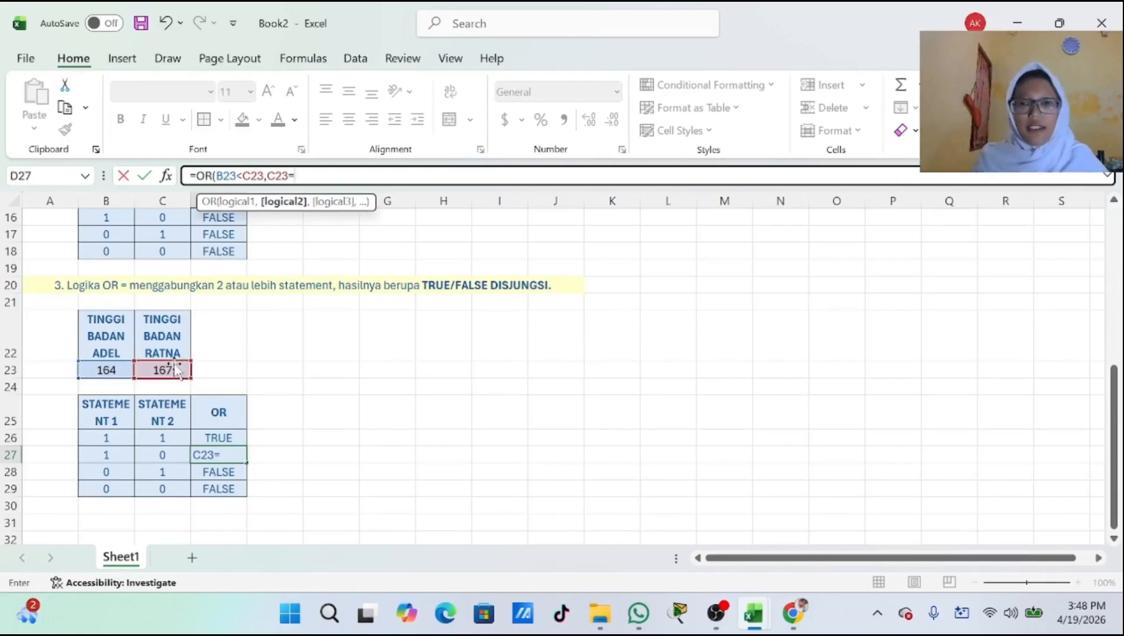
click(124, 375)
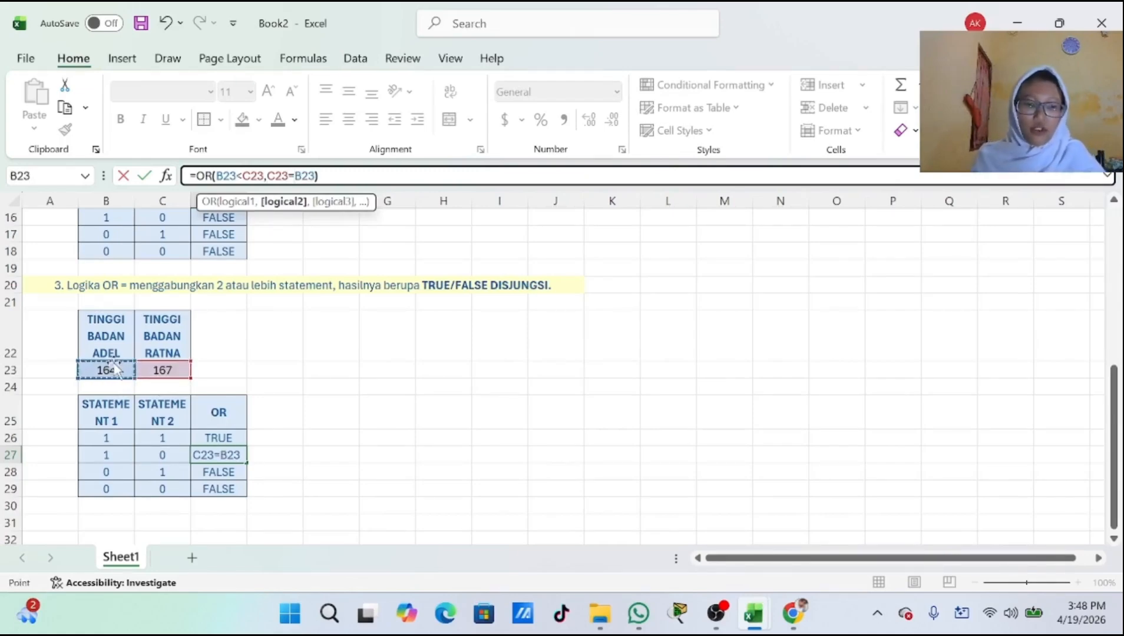
text())
key(Return)
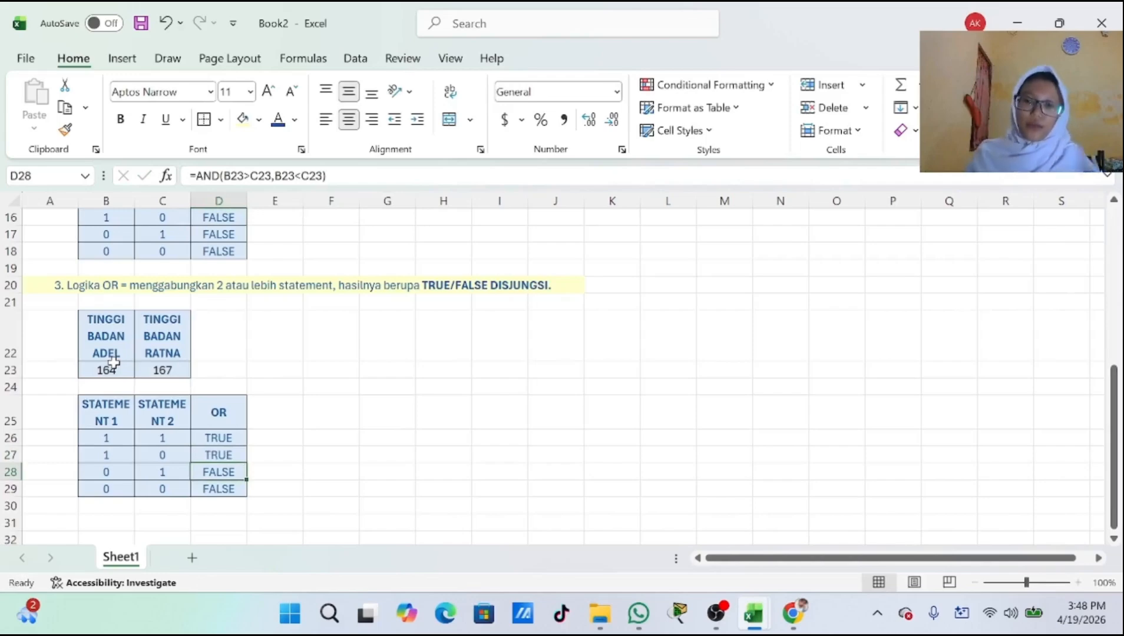
Replace the AND formula in D28 with =OR(B23>C23,C23>B23) for the 0 and 1 row.
click(448, 180)
key(ctrl+a)
key(BackSpace)
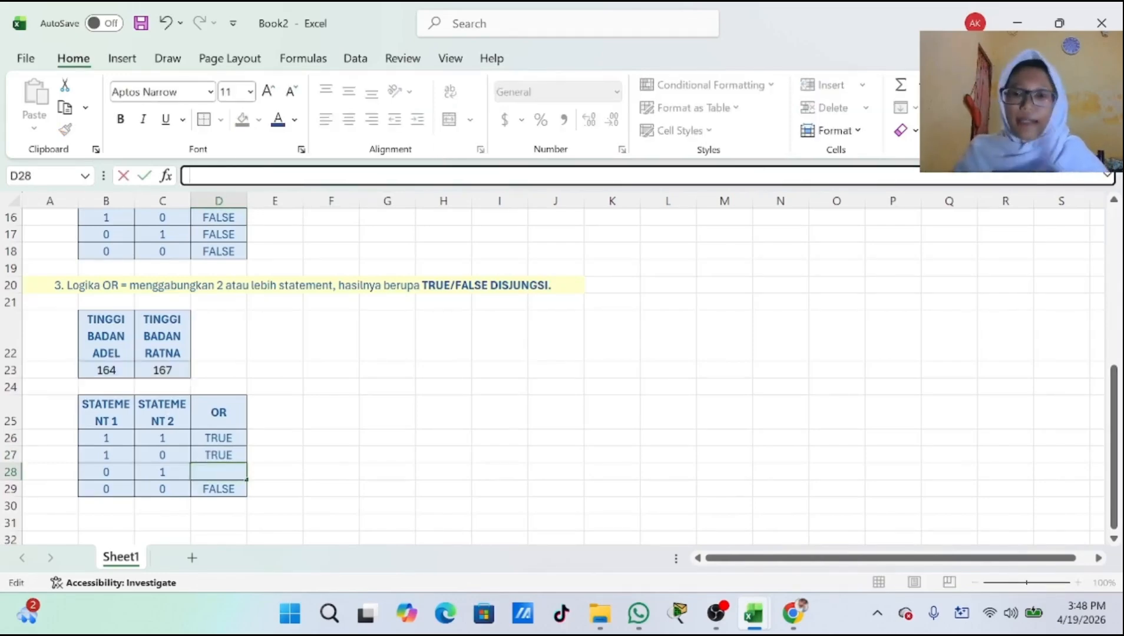
text(=OR()
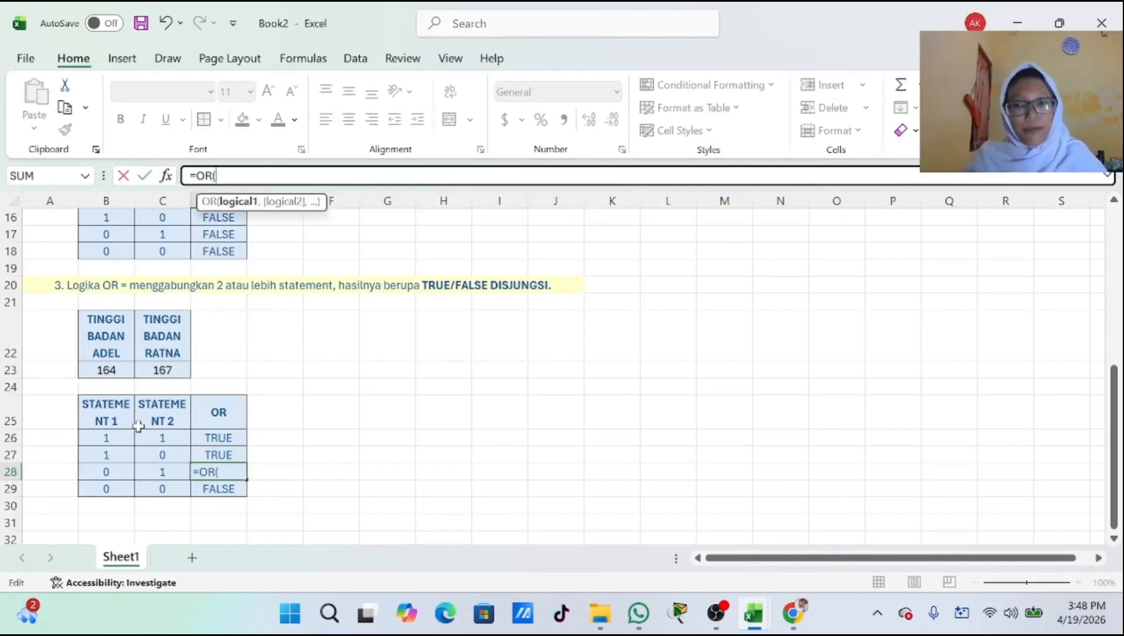
click(108, 371)
text(>)
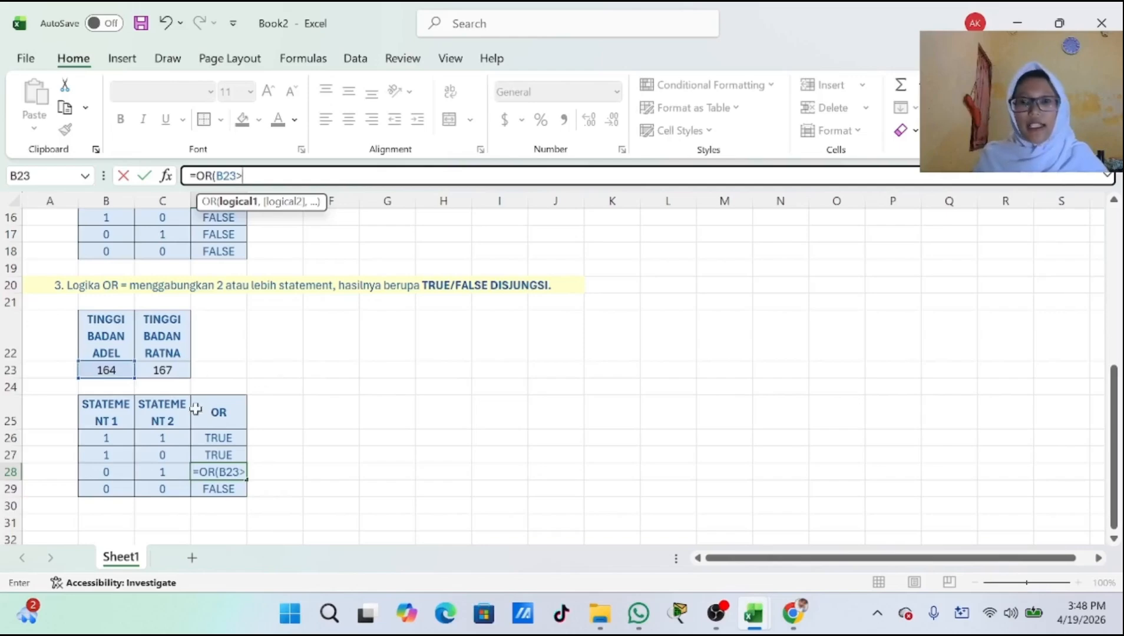
click(176, 382)
click(176, 366)
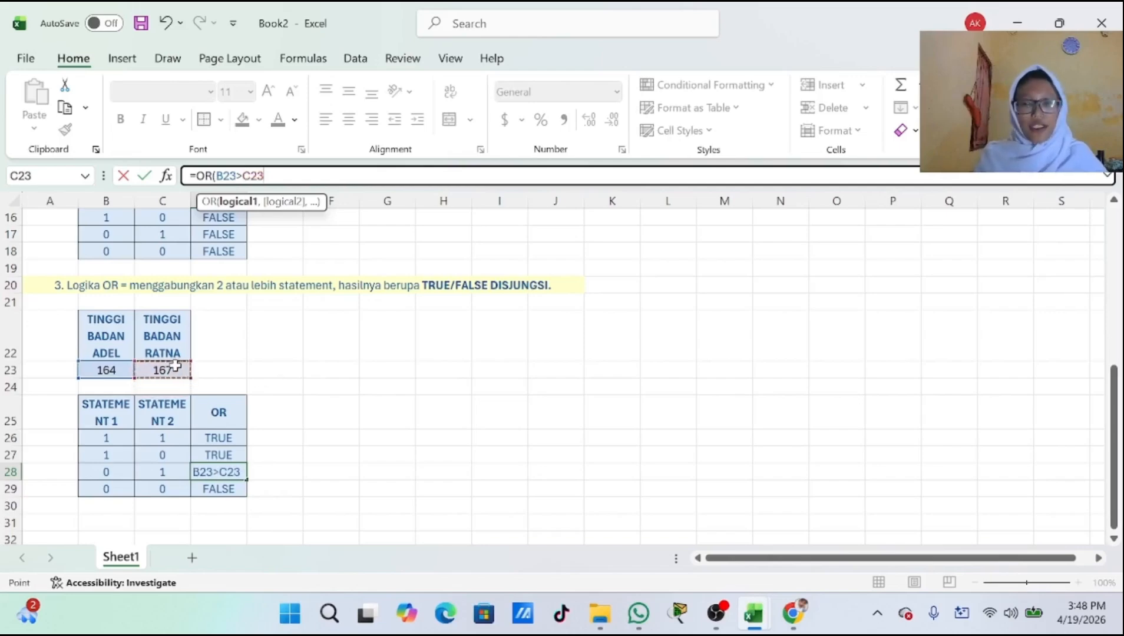
text(,)
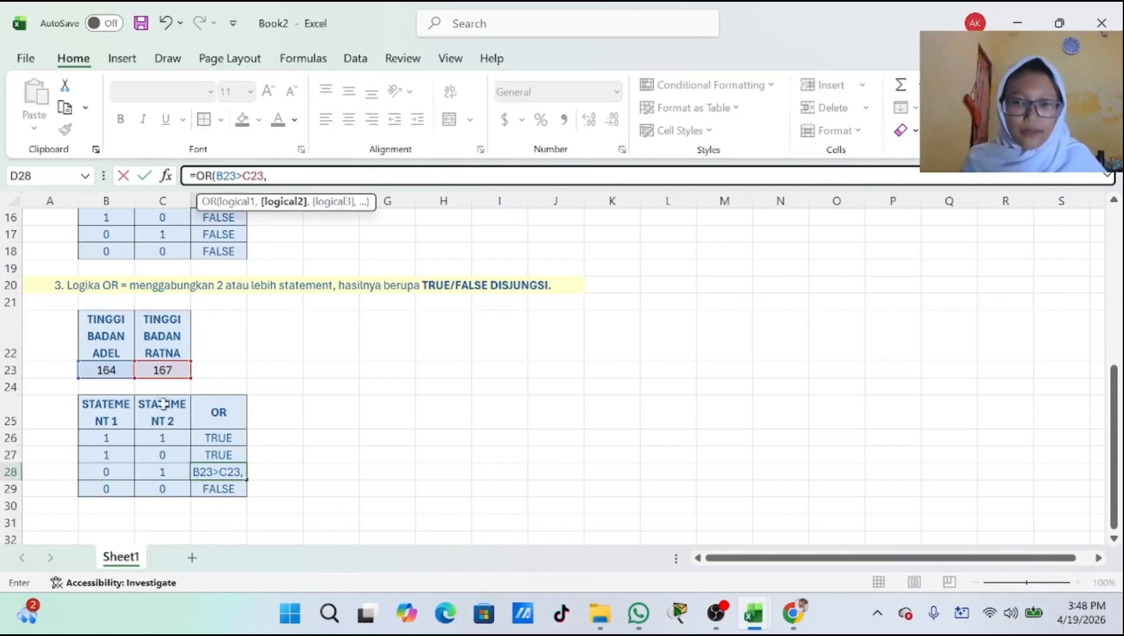
click(170, 370)
text(>)
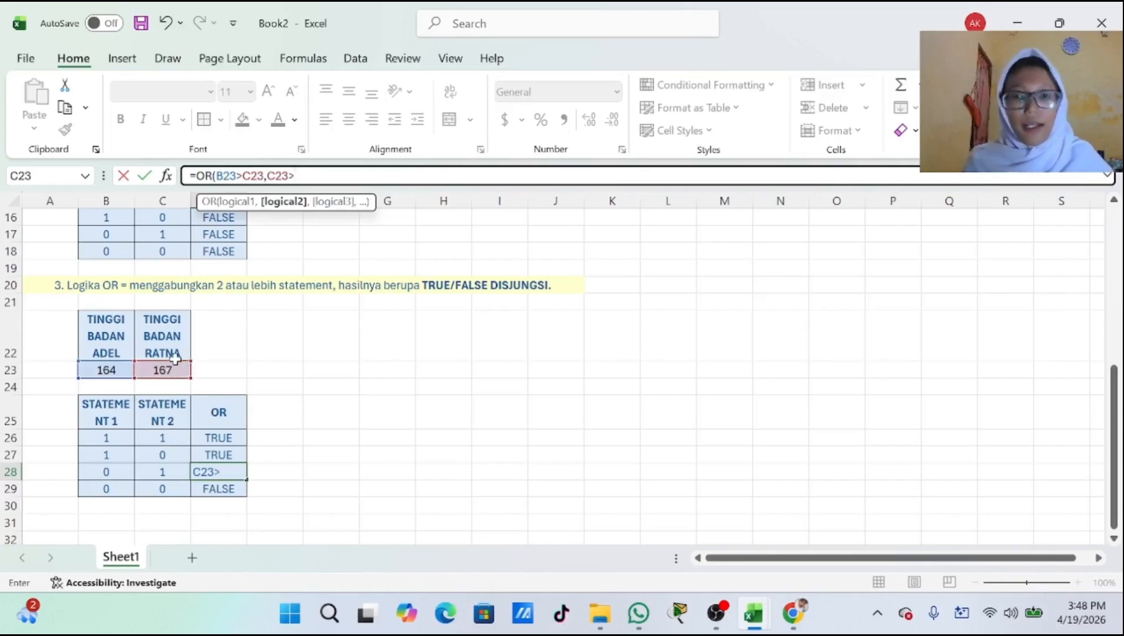
click(108, 370)
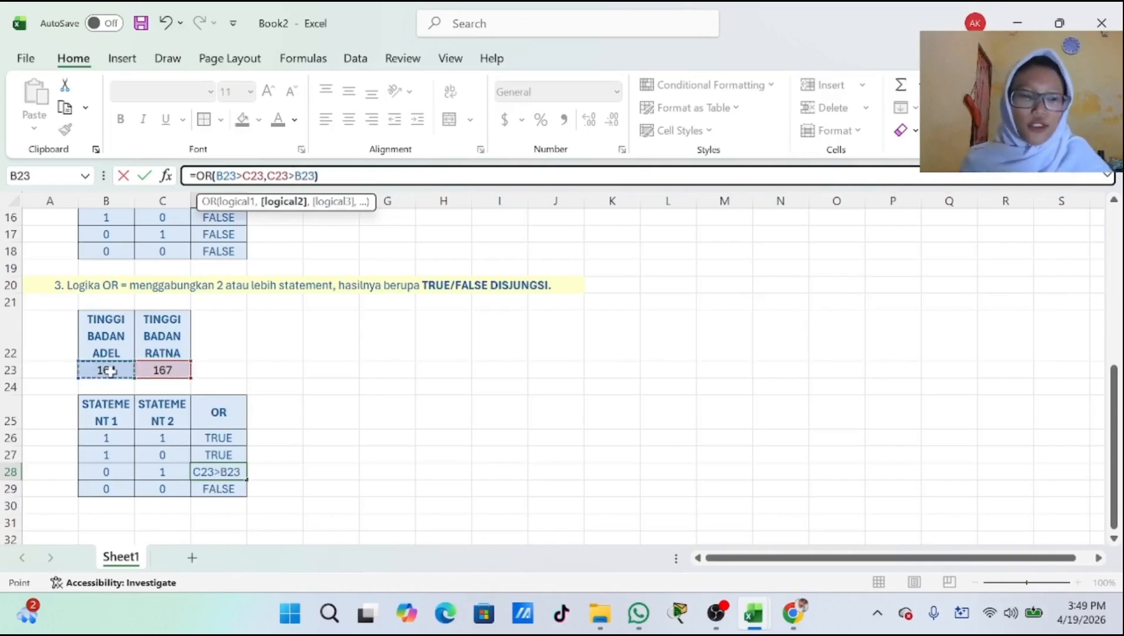
key(Return)
Clear the AND formula from D29 in the 0 and 0 row and begin a new formula there with "=".
key(F2)
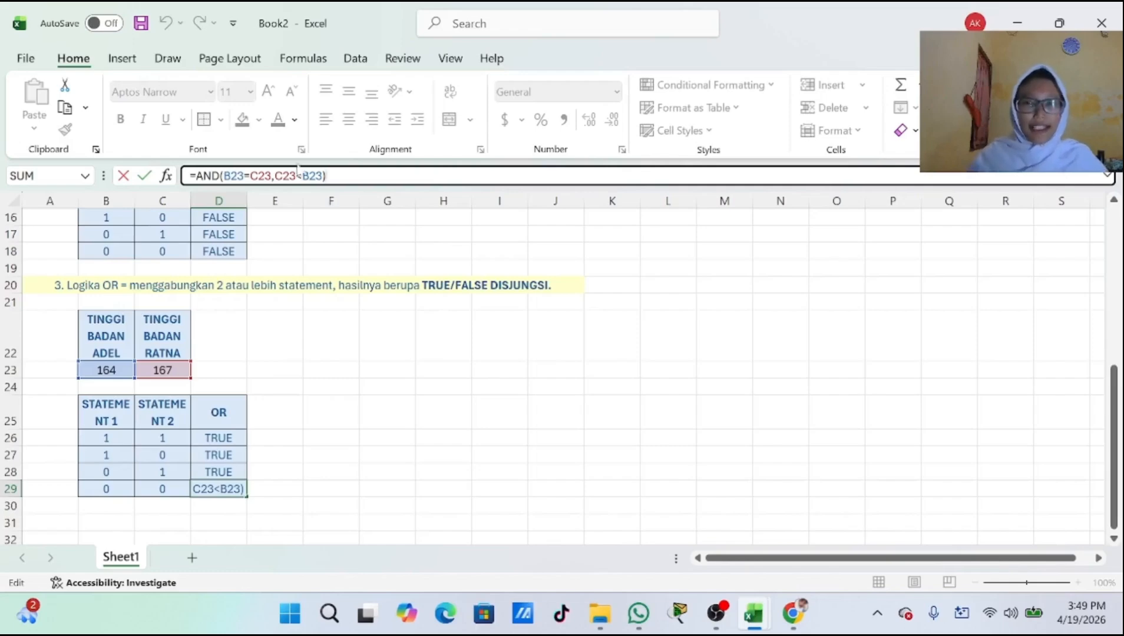
key(BackSpace)
key(BackSpace)
key(BackSpace)
key(BackSpace)
key(BackSpace)
key(BackSpace)
key(BackSpace)
key(BackSpace)
key(BackSpace)
key(BackSpace)
key(BackSpace)
key(BackSpace)
key(BackSpace)
key(BackSpace)
key(BackSpace)
key(BackSpace)
key(BackSpace)
key(BackSpace)
key(BackSpace)
key(BackSpace)
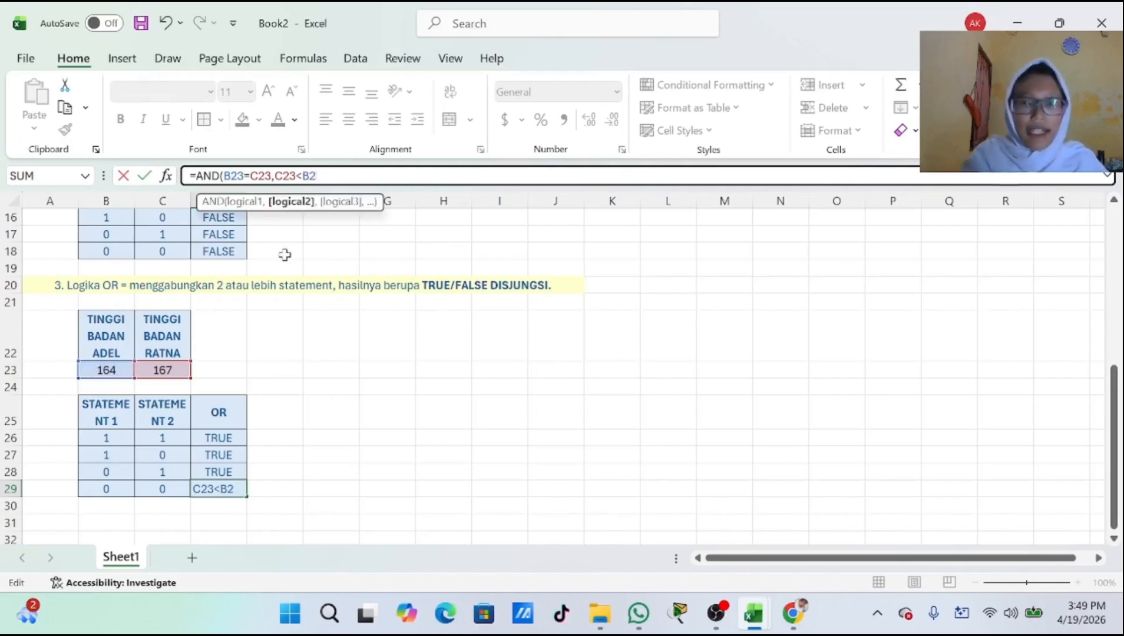
text(=)
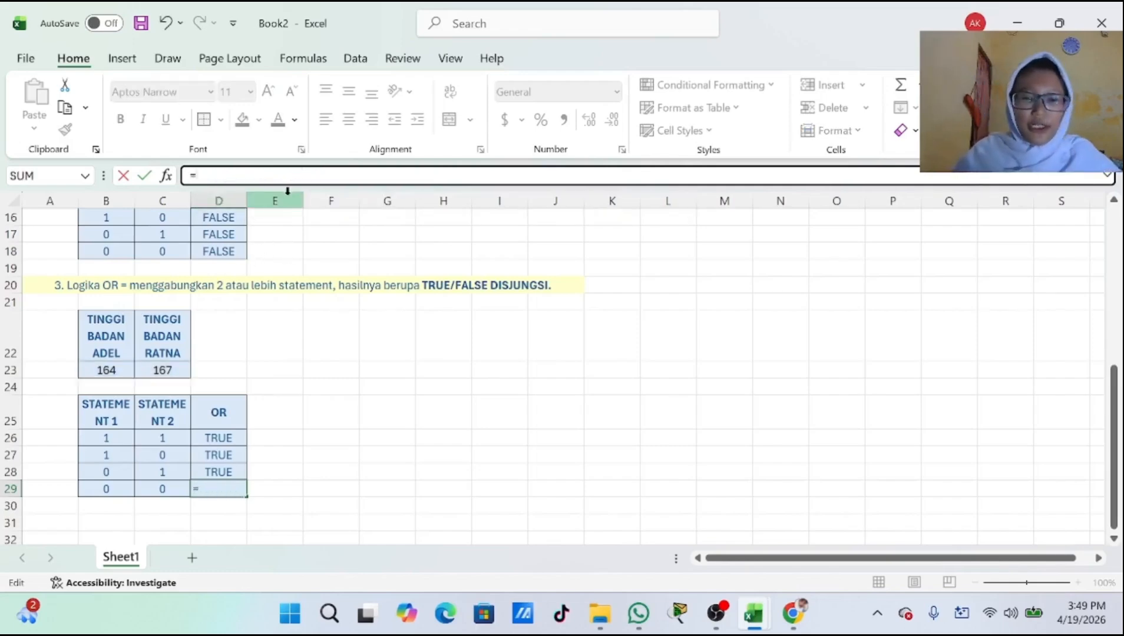
Complete the OR table's last result in D29 with the formula =OR(B23>C23,C23=B23).
text(OR()
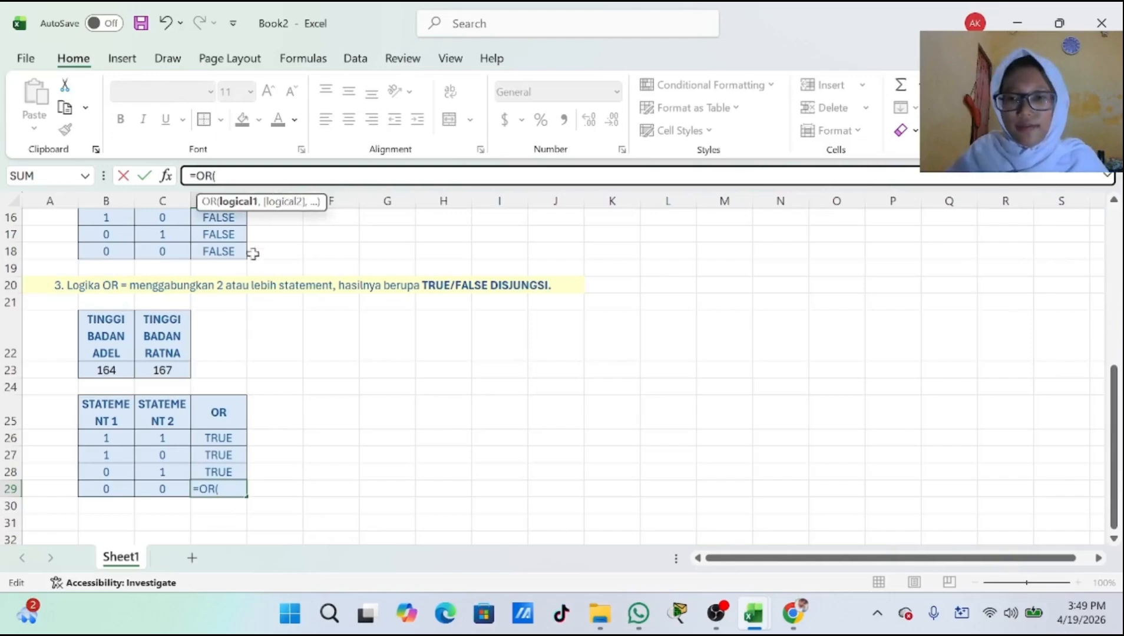
click(113, 371)
text(>)
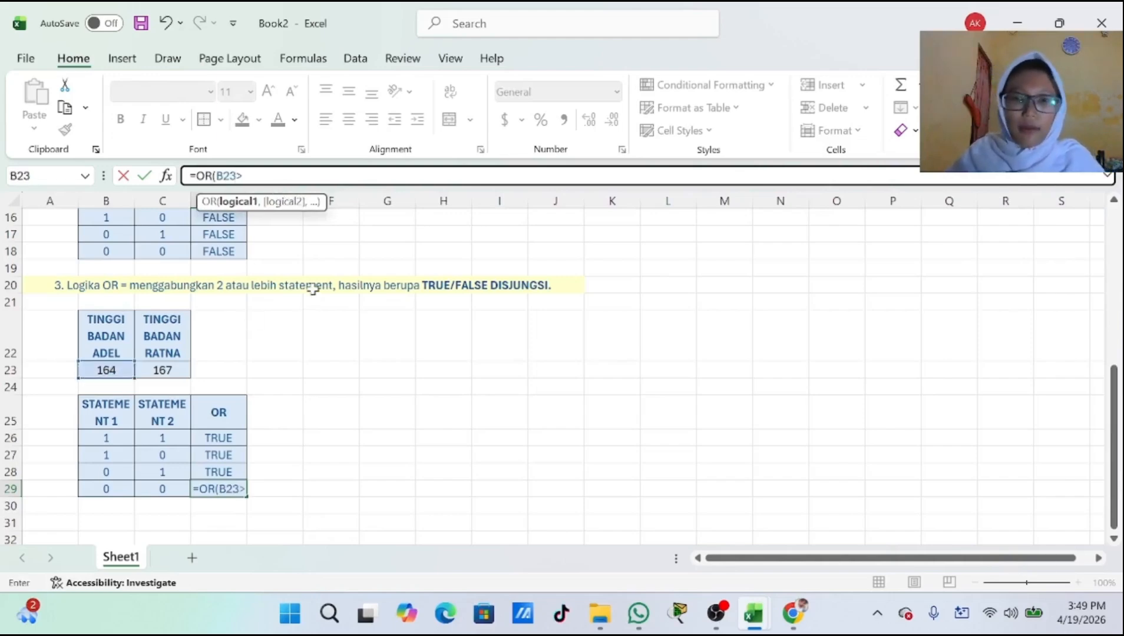
click(170, 372)
text(,)
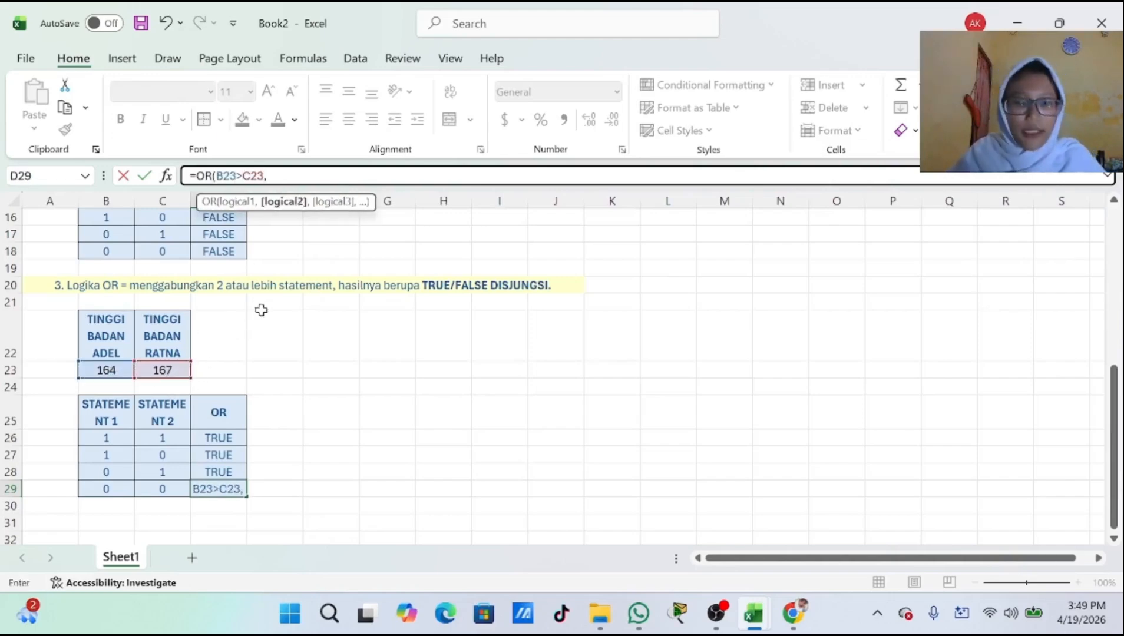
click(163, 370)
text(=)
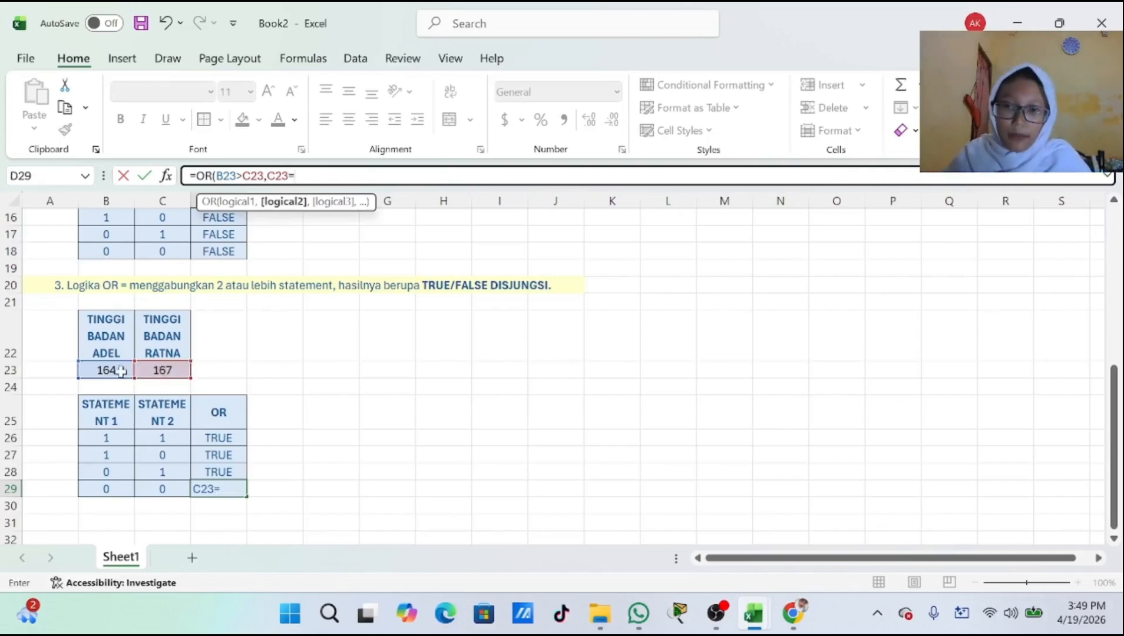
click(111, 365)
text())
key(Return)
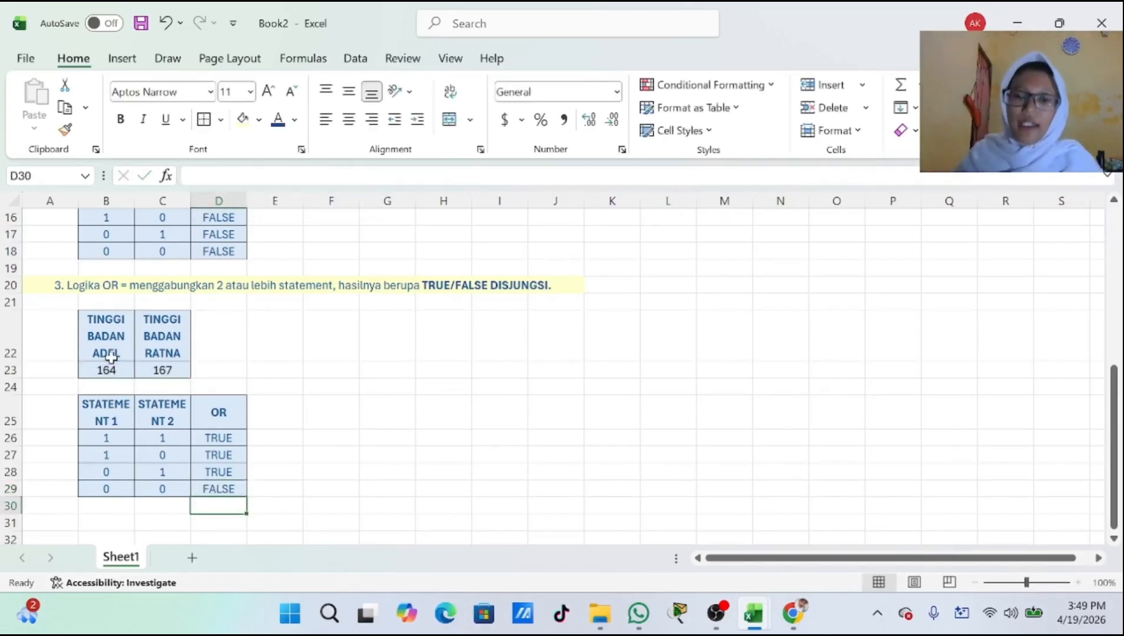
Review the AND and OR tables and examine the AND formula in D15.
scroll(177, 364, down, 1)
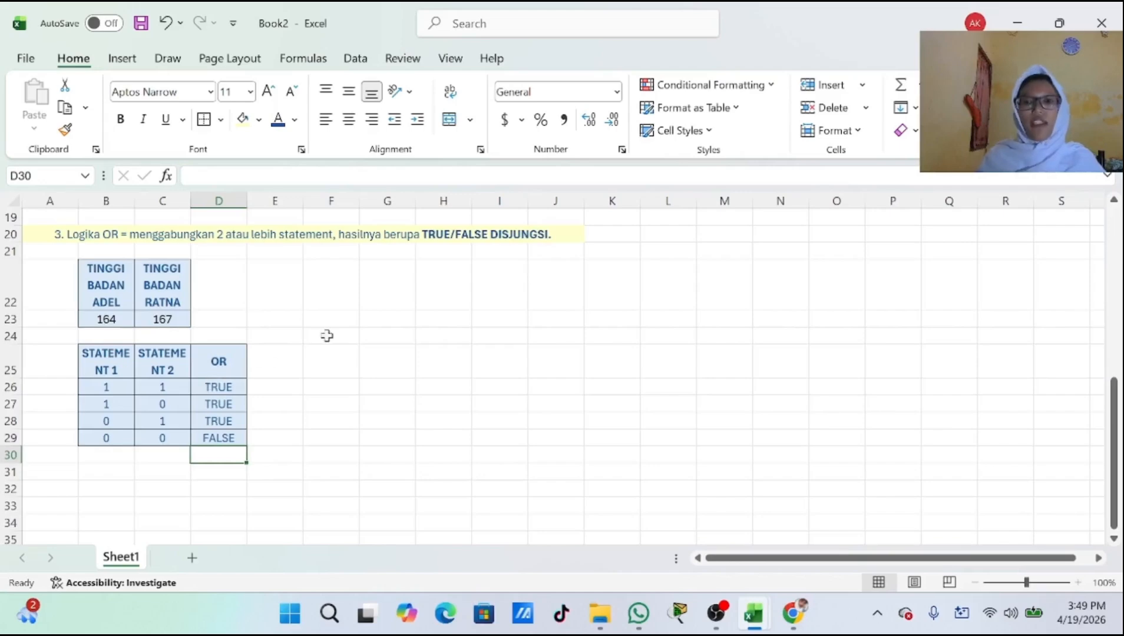
scroll(324, 336, up, 3)
scroll(324, 335, down, 2)
scroll(318, 340, up, 3)
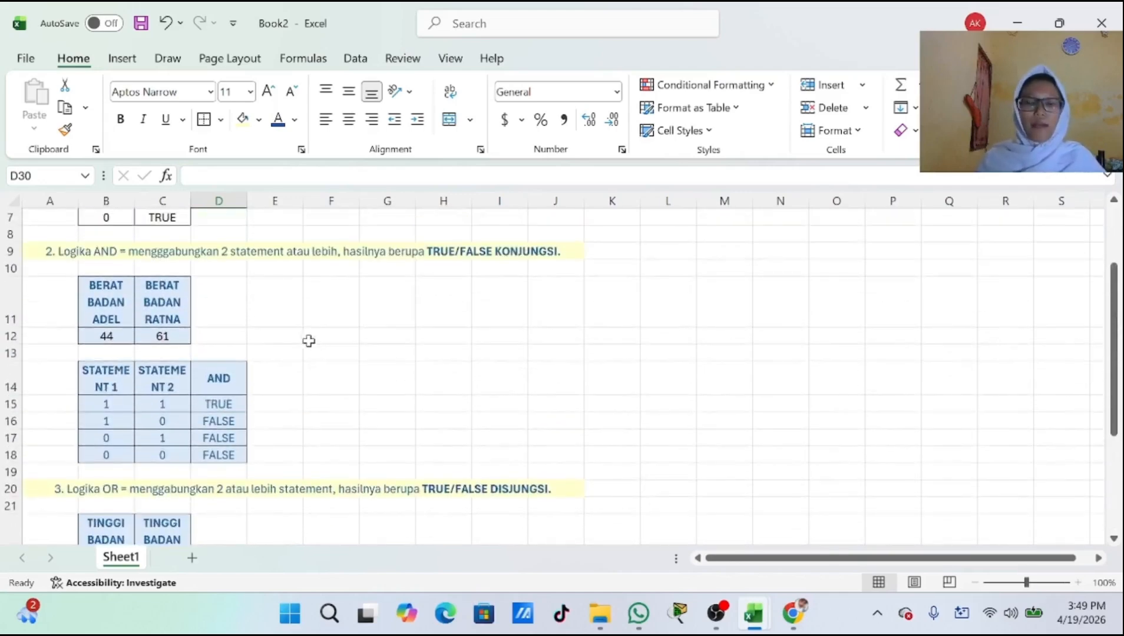
click(223, 406)
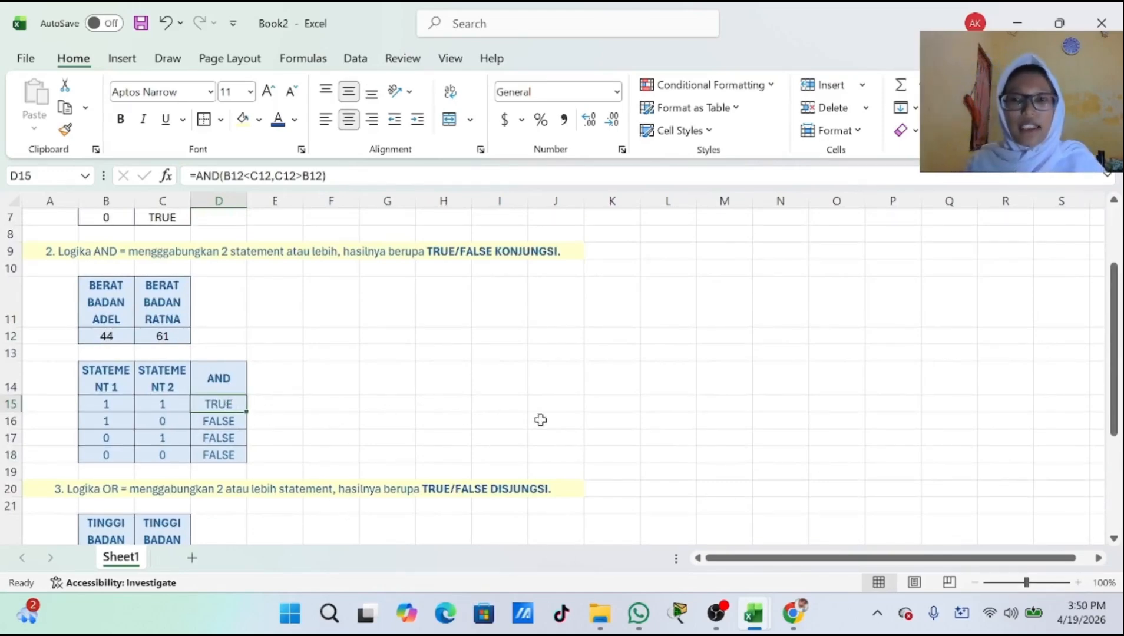
scroll(449, 454, down, 4)
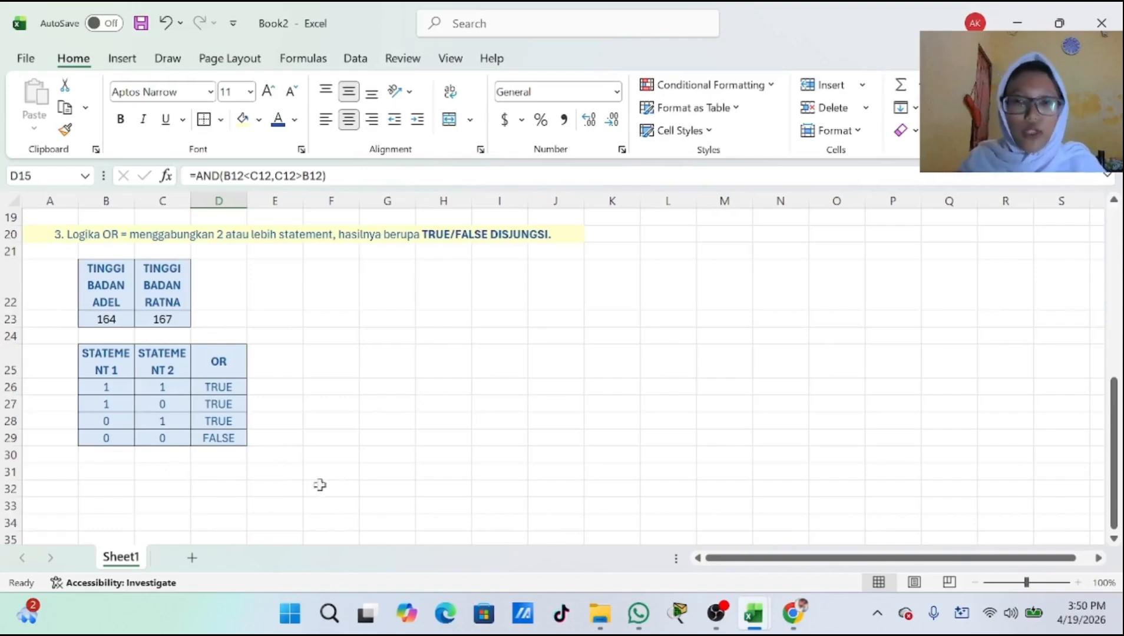
Enter the section heading "4. Logika IF = bentuk sebab - akibat dari suatu keadaan. Hasilnya berupa suka suka me." in A31.
click(36, 468)
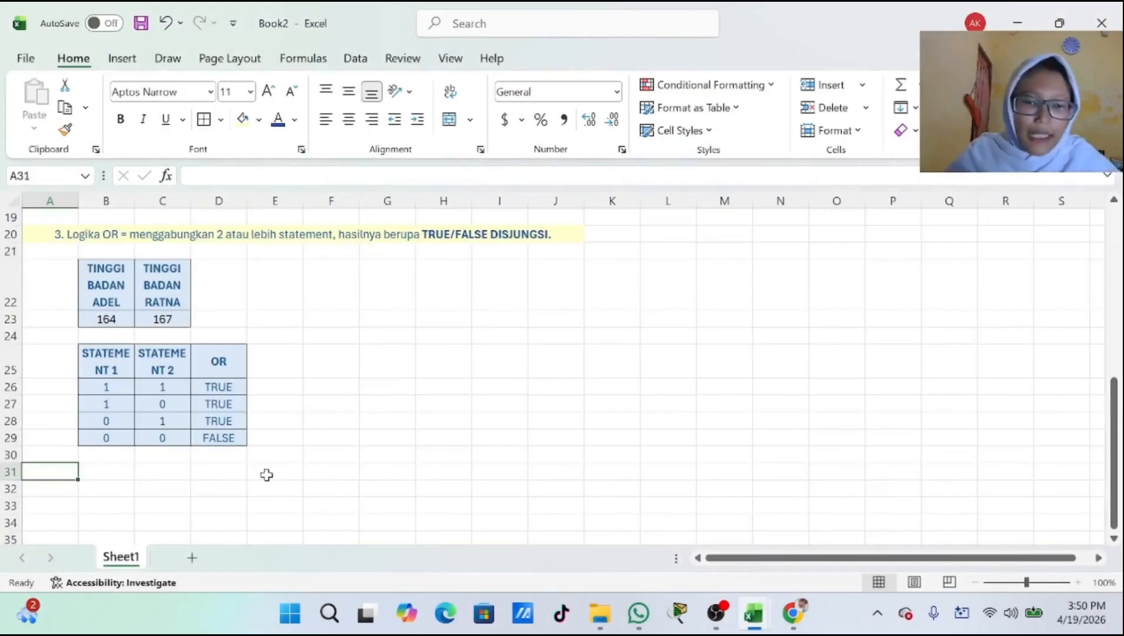
text(4.)
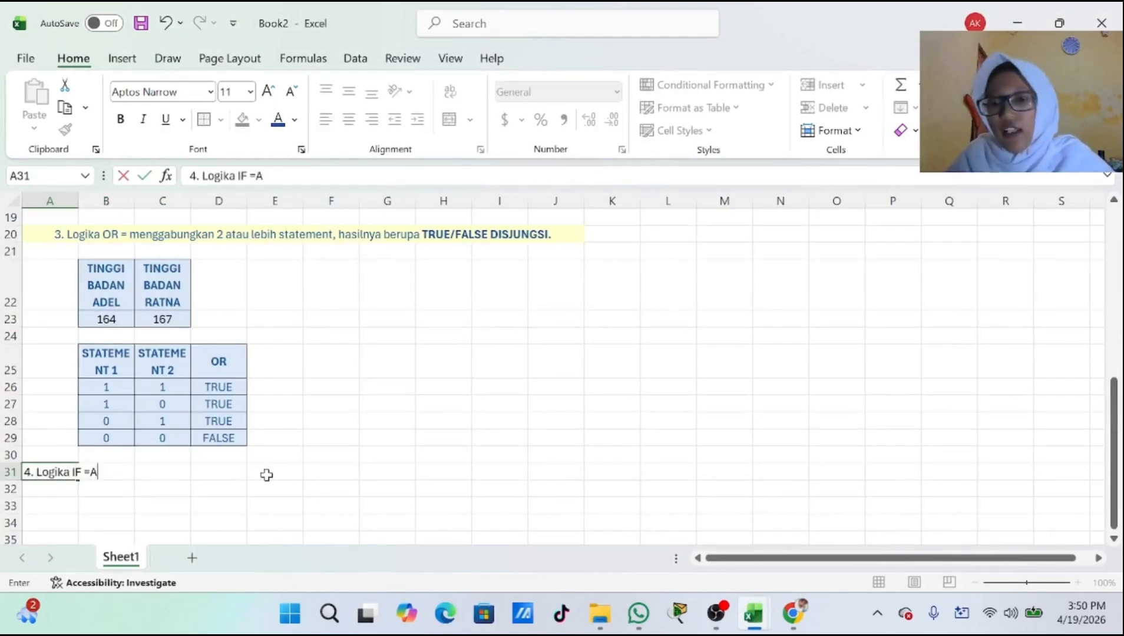
text(Logika IF = bentuk)
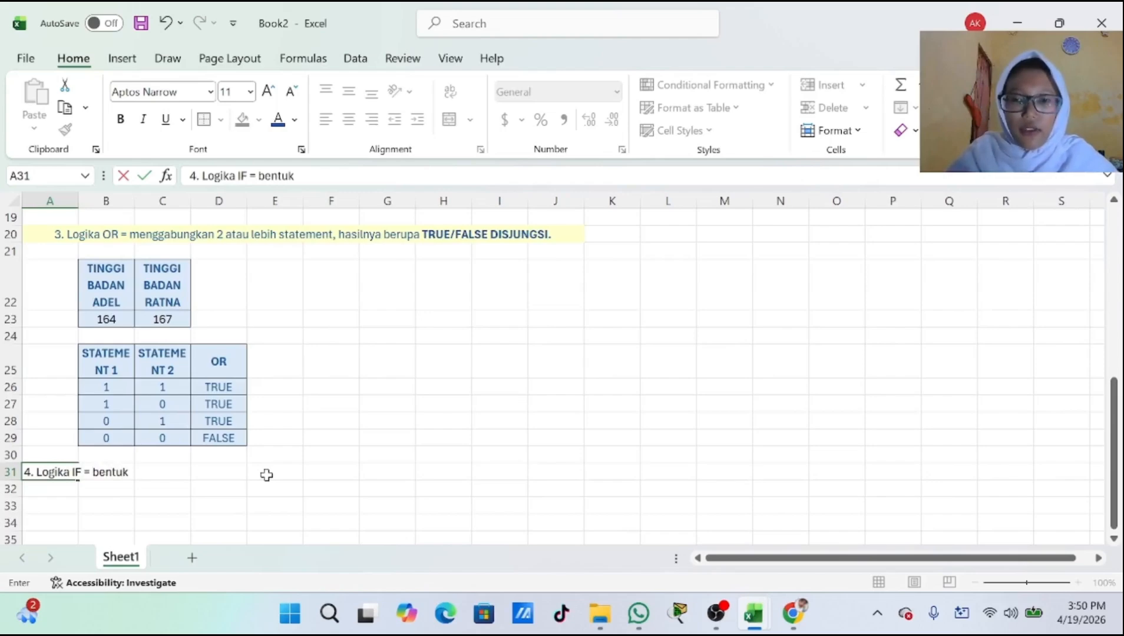
text( sebab - akiba)
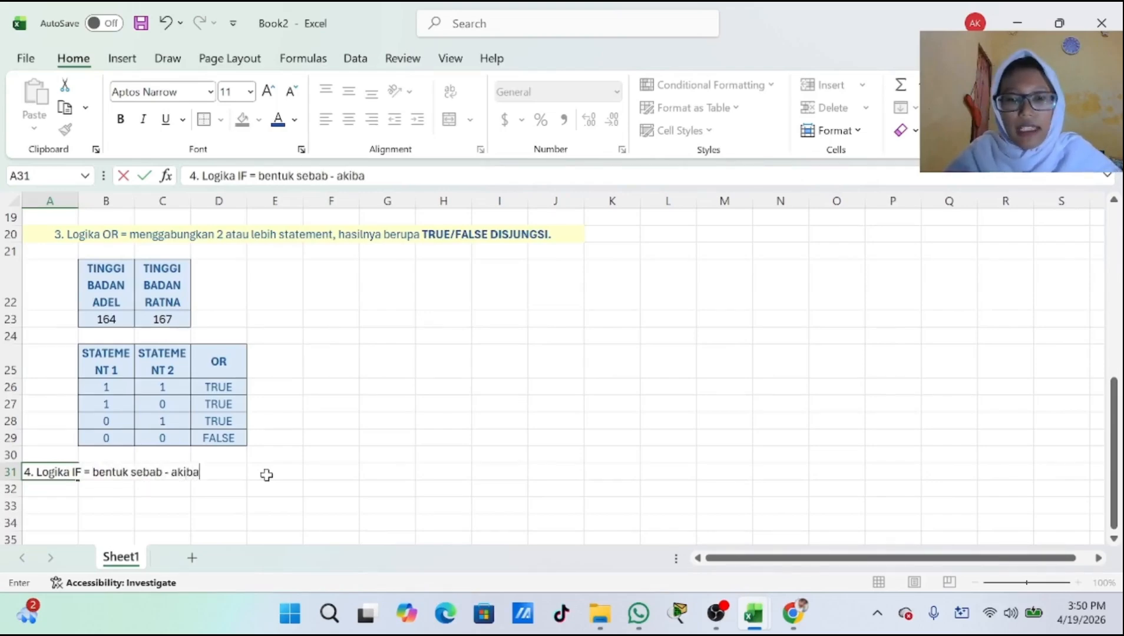
text(t dari)
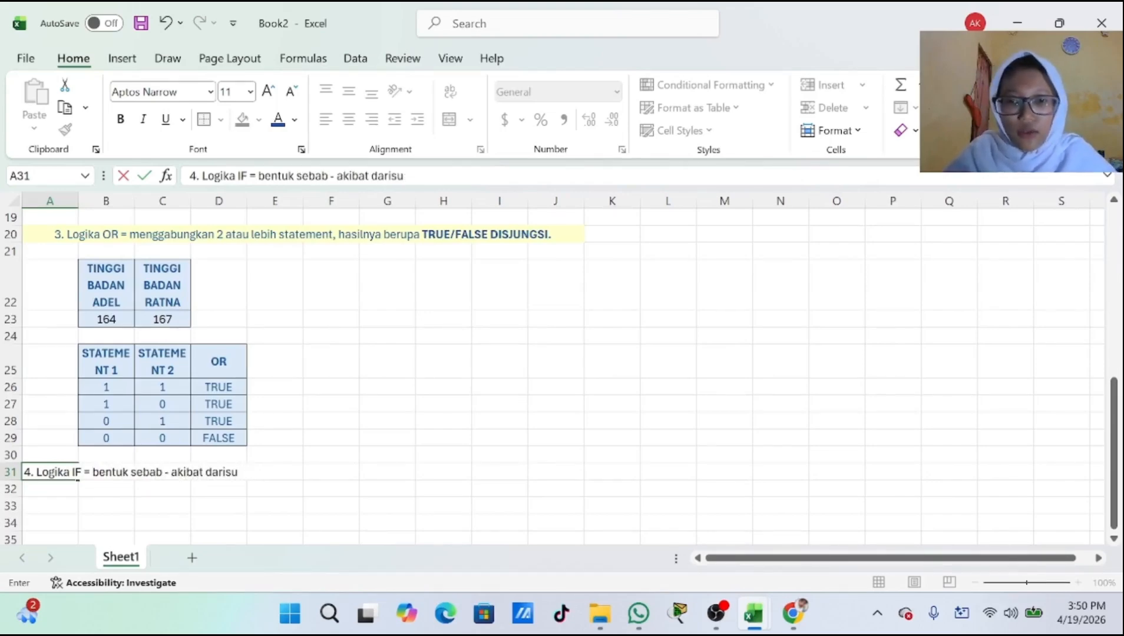
text( suatu ke)
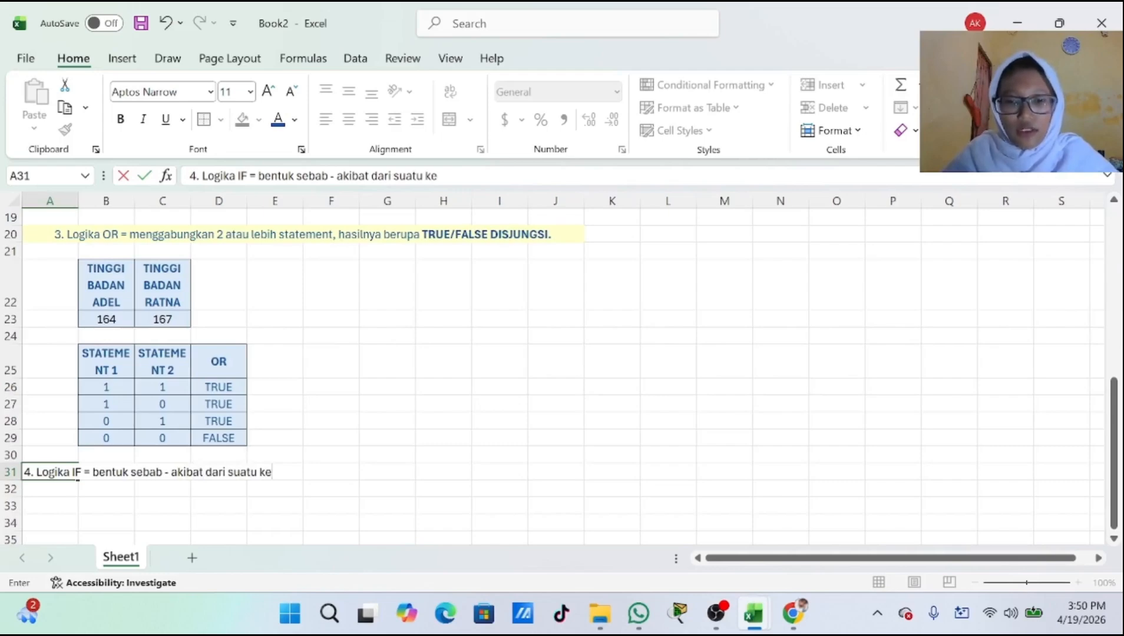
text(adaan. Hasilnya berupa )
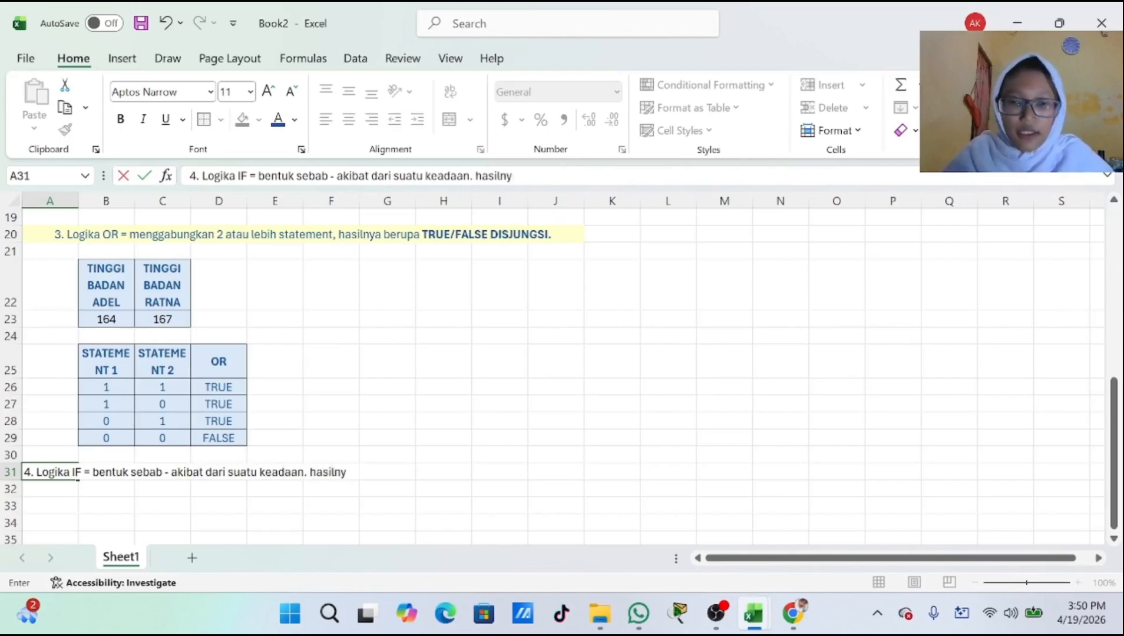
text(suka suka me)
key(BackSpace)
text(me.)
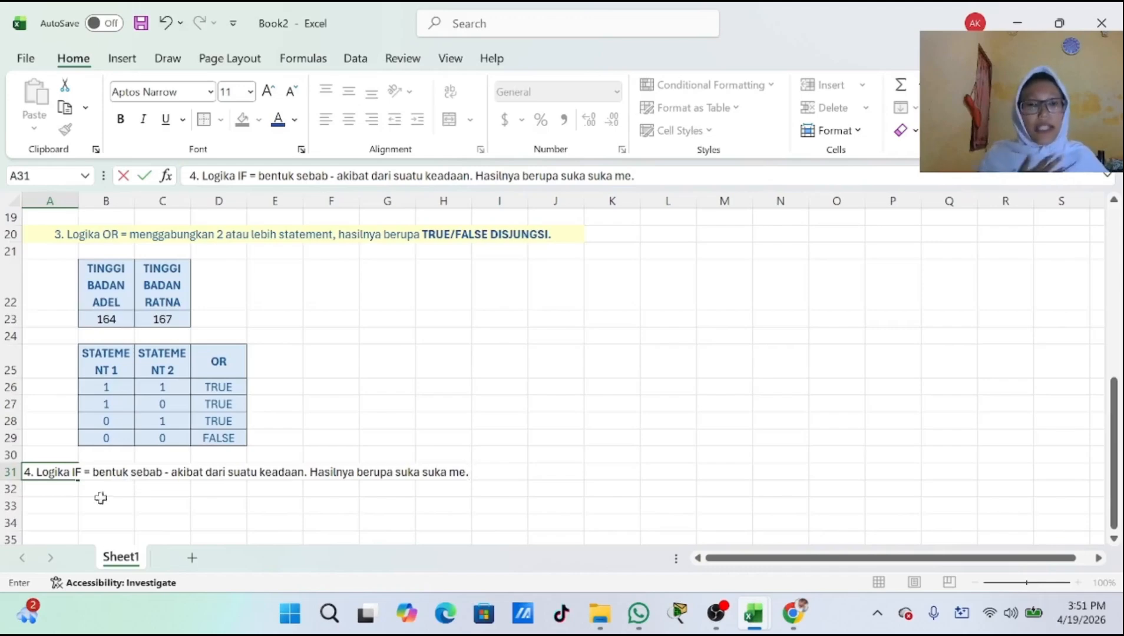
Fill the IF heading across A31:I31, then merge and centre the range, keeping only the upper-left value.
scroll(395, 447, up, 6)
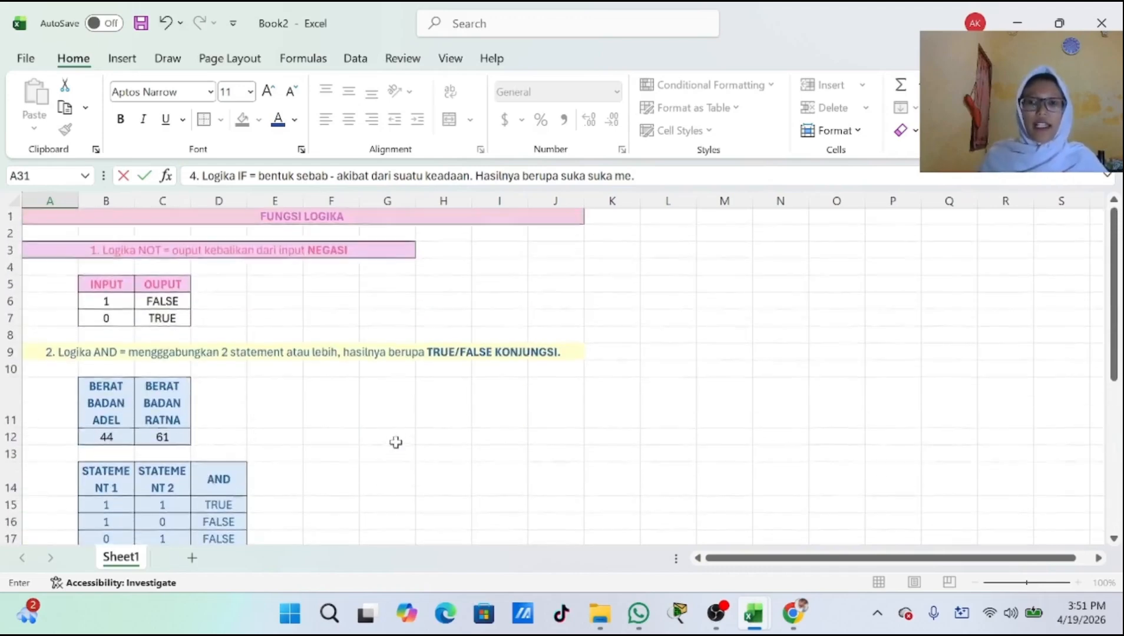
scroll(397, 434, down, 5)
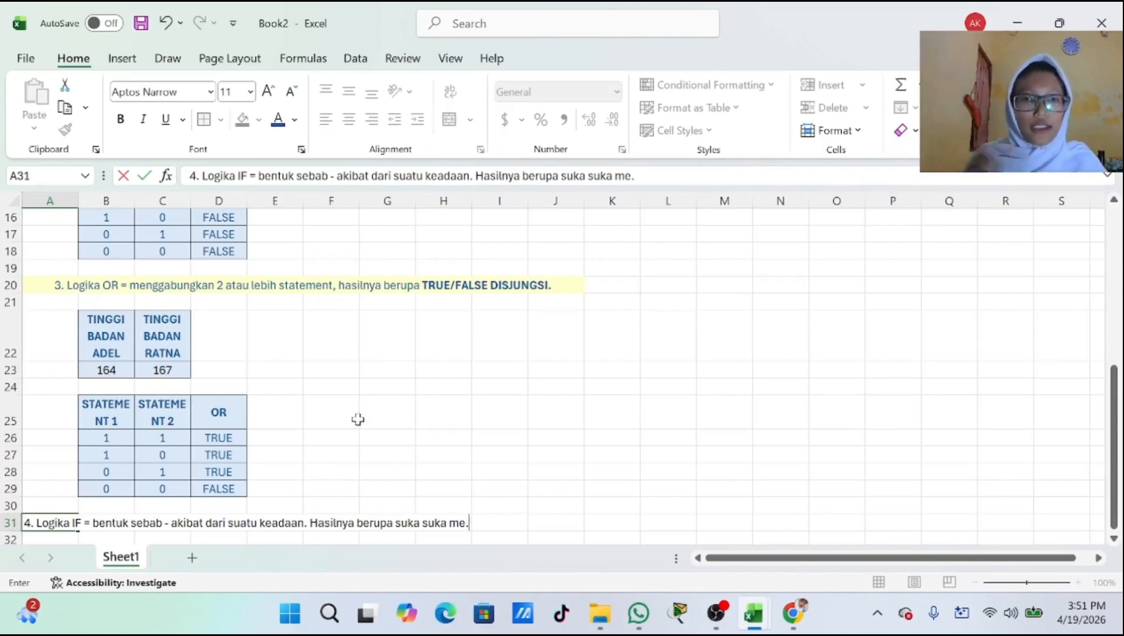
scroll(358, 419, down, 2)
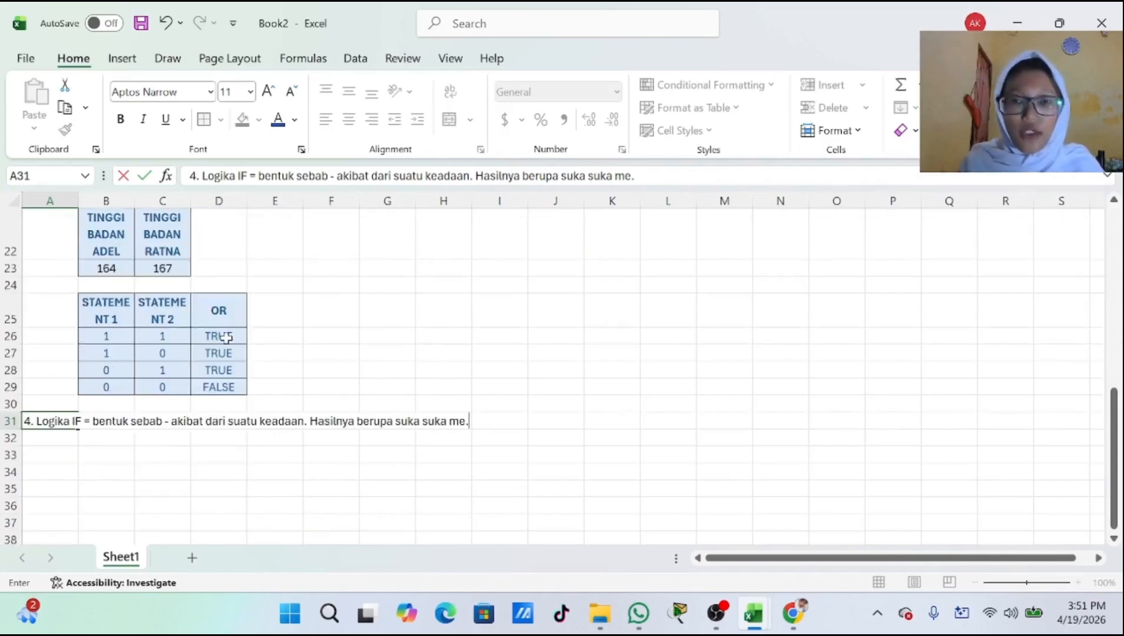
click(205, 405)
click(62, 423)
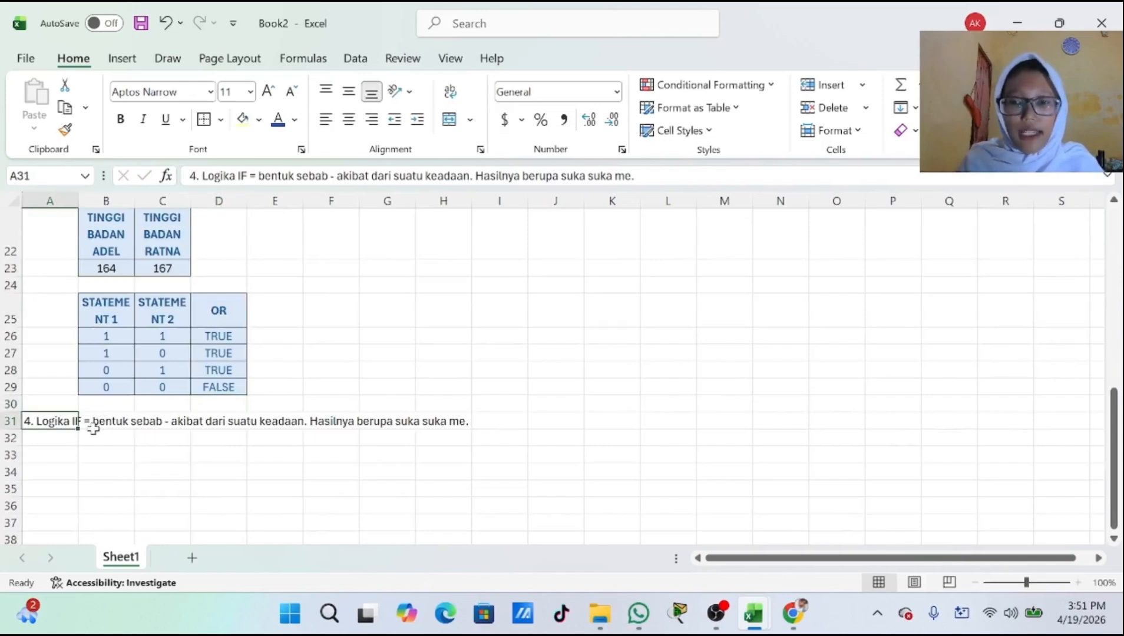
drag(79, 428, 477, 394)
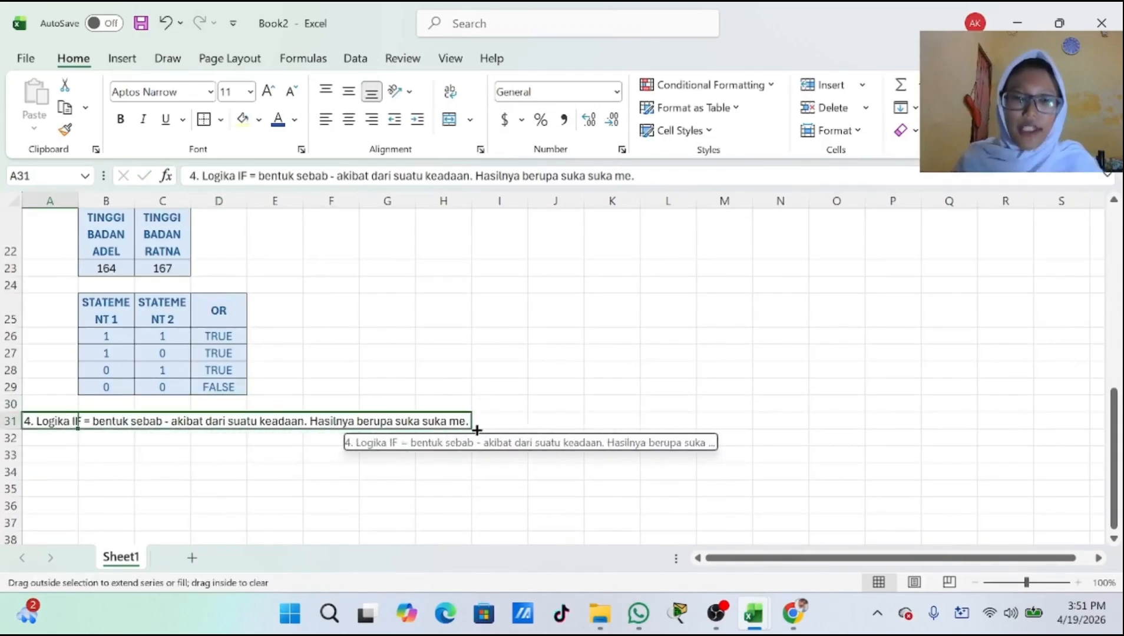
drag(491, 433, 527, 422)
click(449, 120)
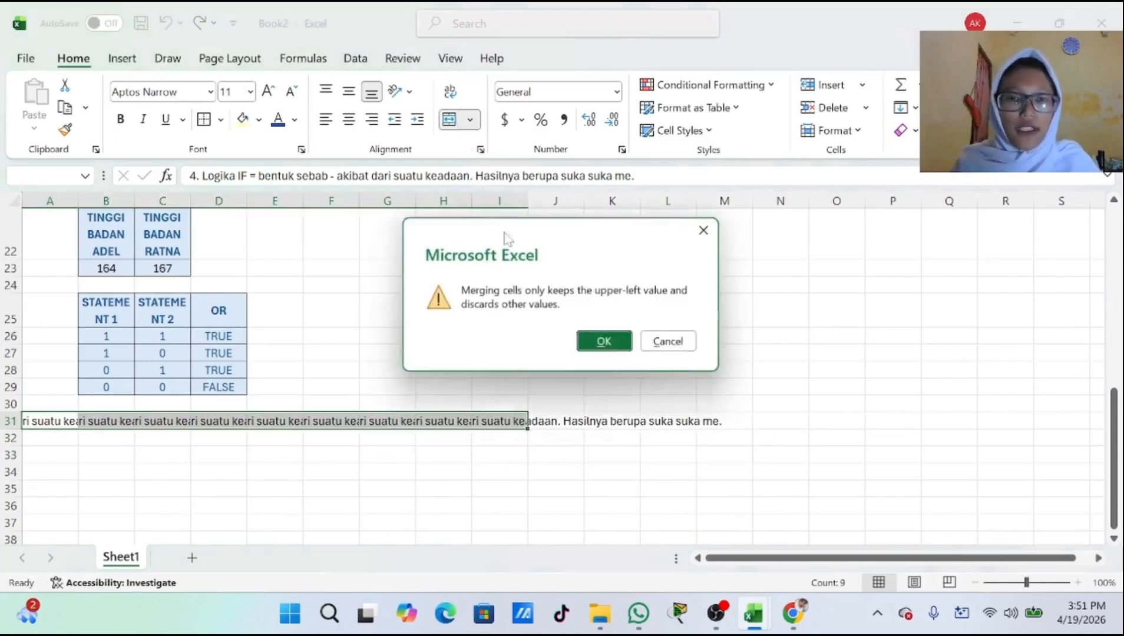
click(601, 342)
Give the merged IF heading in row 31 a light yellow fill and dark blue text.
click(242, 119)
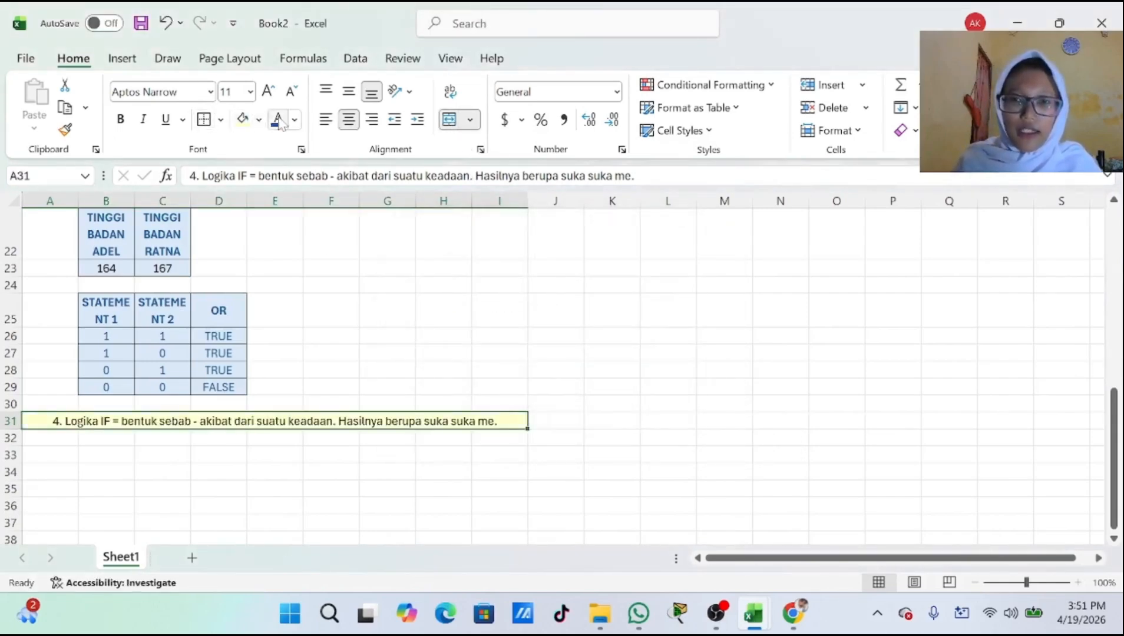
drag(278, 402, 227, 422)
click(92, 452)
click(56, 458)
click(130, 460)
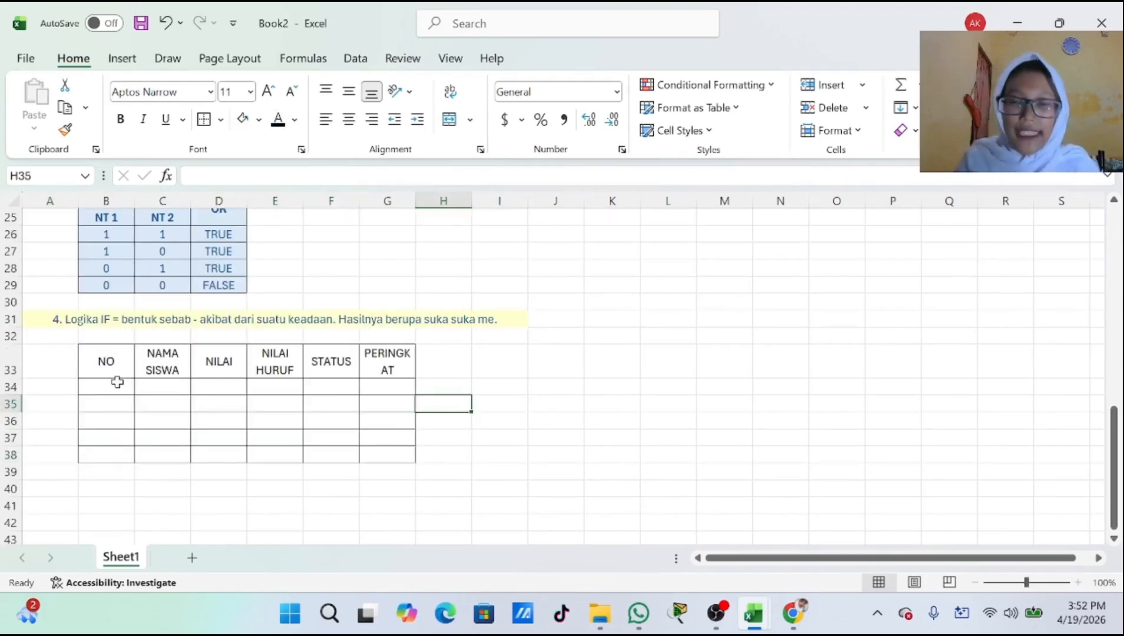
Number the table rows from 1 to 5 in the NO column, cells B34 to B38.
click(101, 384)
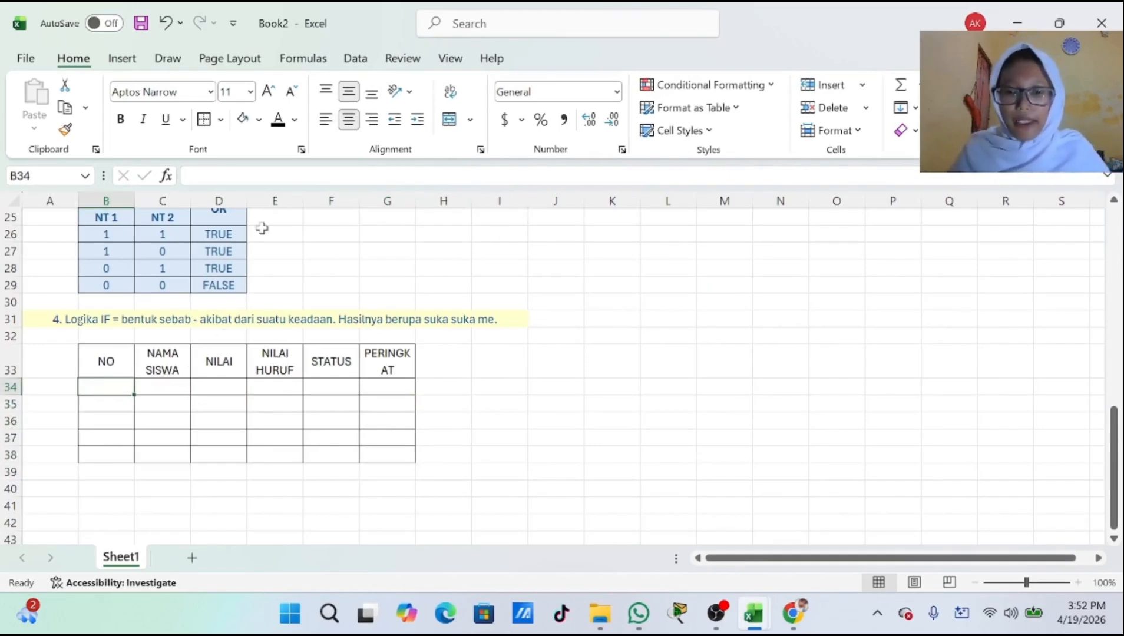
text(1)
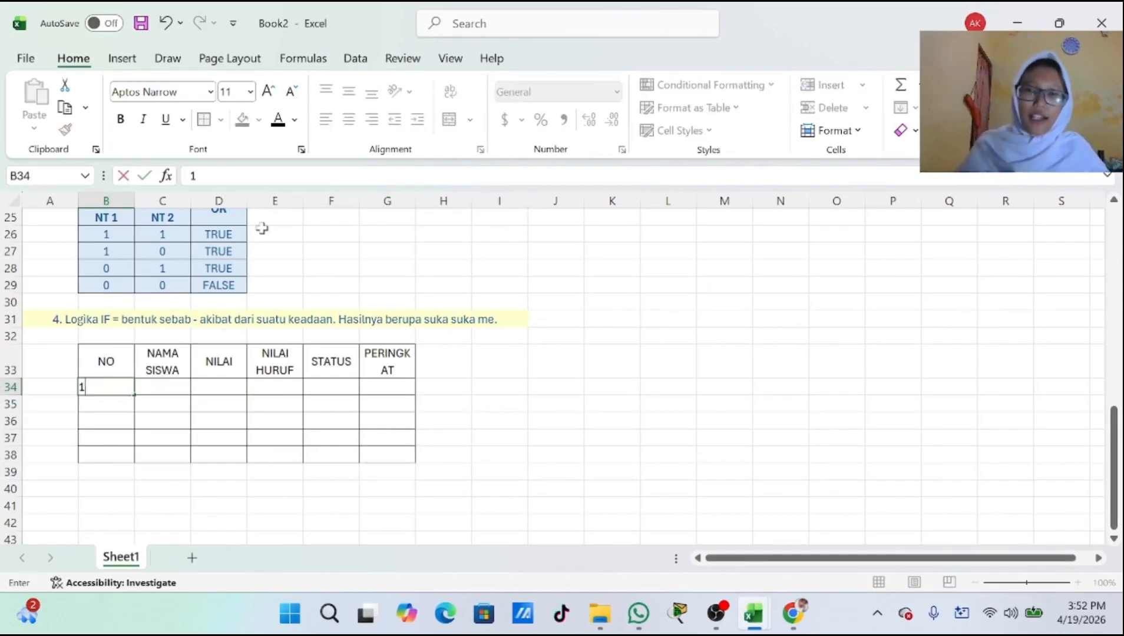
key(Return)
text(2)
key(Return)
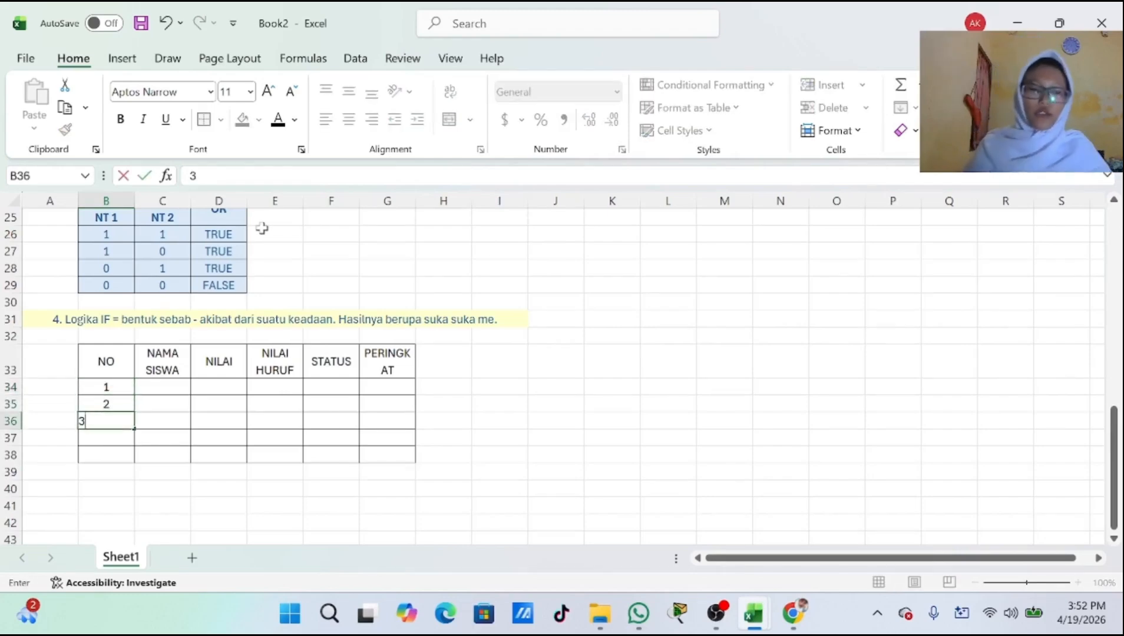
key(BackSpace)
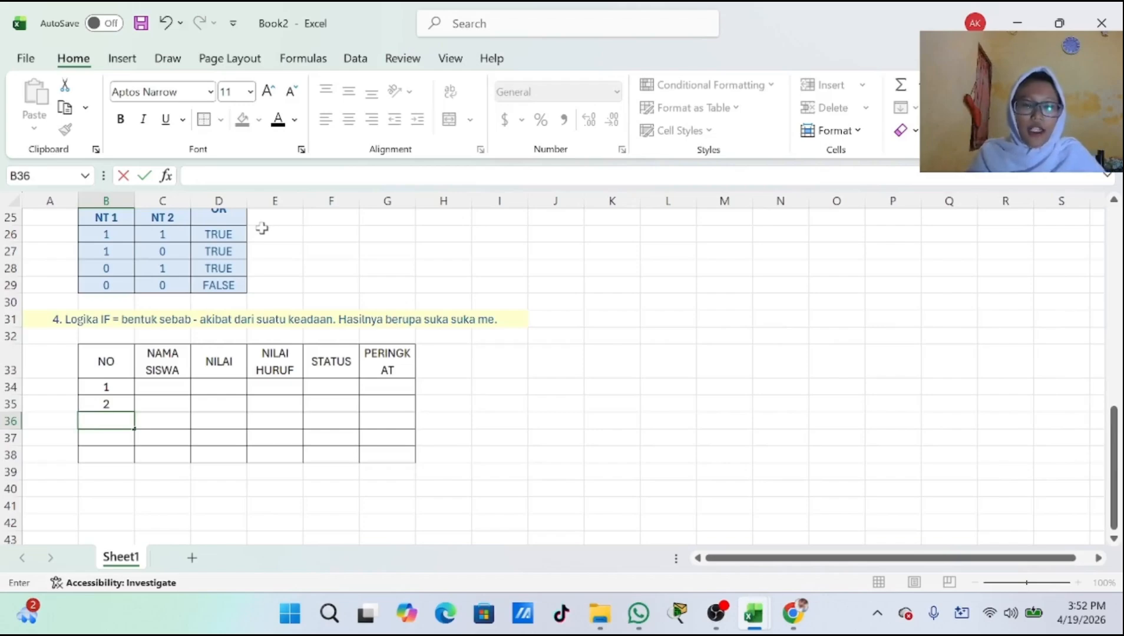
text(3)
key(Return)
text(3)
key(BackSpace)
text(4)
key(Return)
text(5)
key(Return)
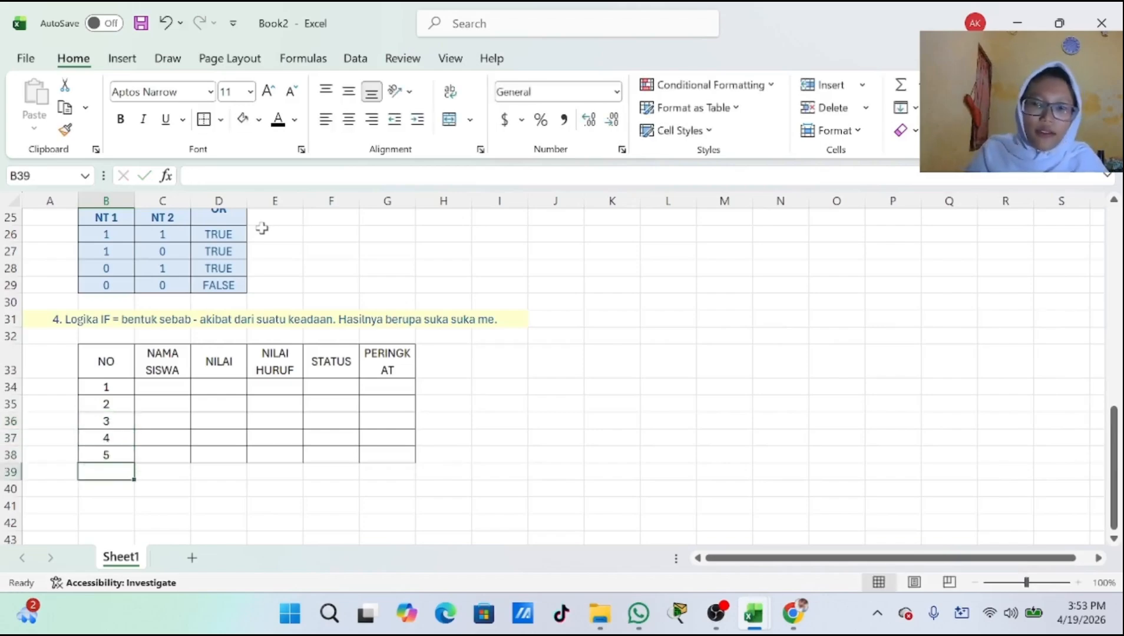
Clear the row numbers from the NO column, cells B34 to B38.
click(112, 433)
drag(91, 433, 470, 438)
key(Delete)
click(489, 420)
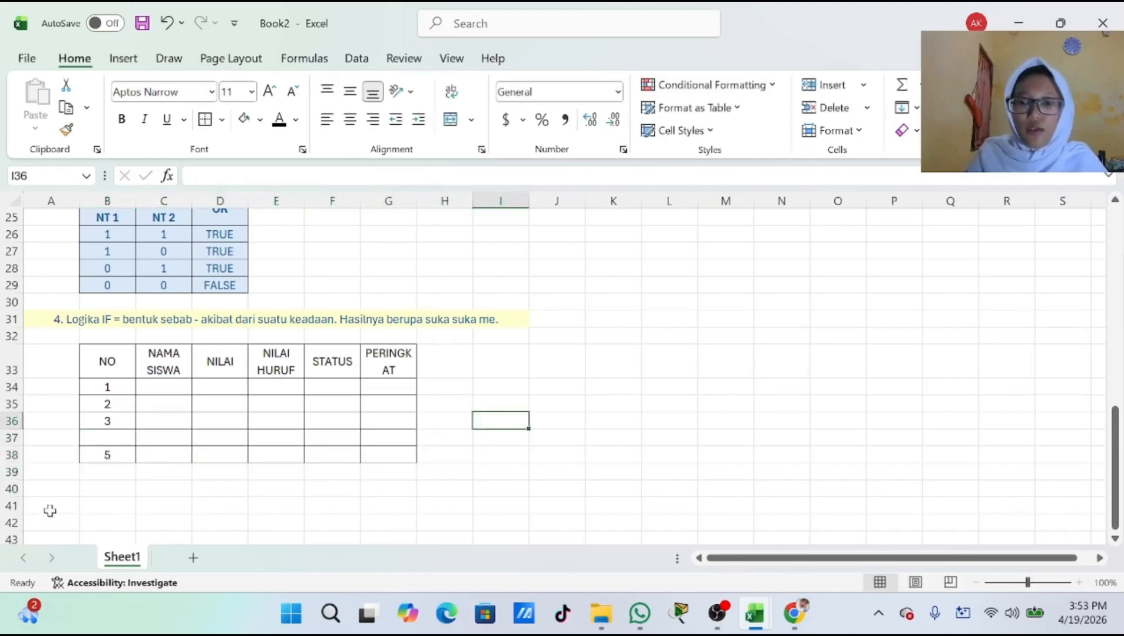
click(104, 439)
click(122, 455)
key(BackSpace)
key(Up)
key(Up)
key(BackSpace)
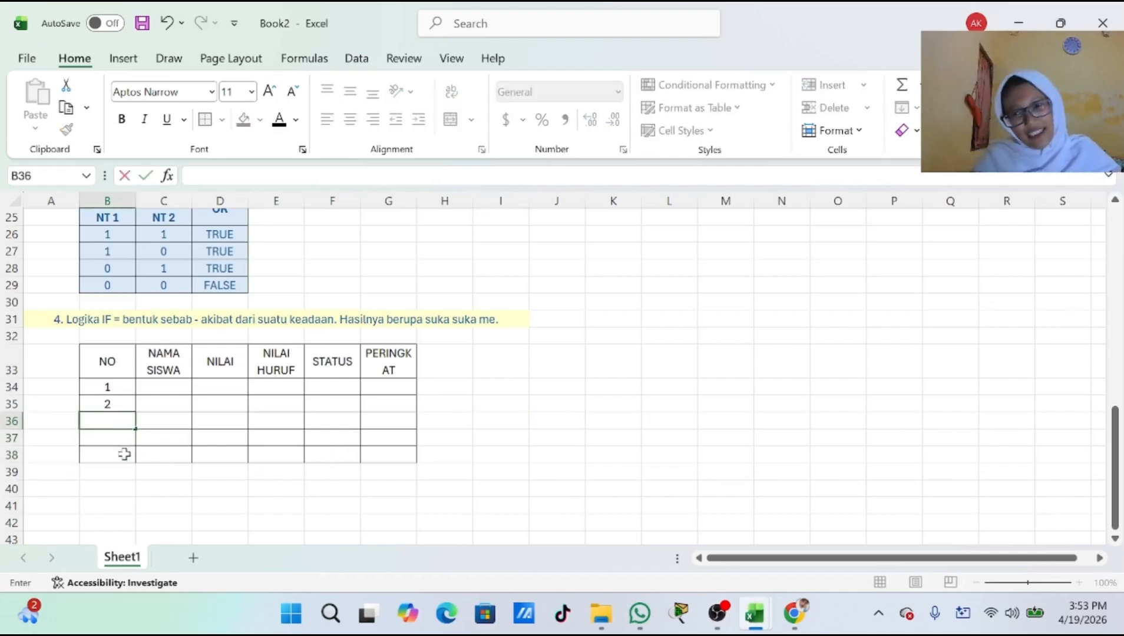
key(Up)
key(BackSpace)
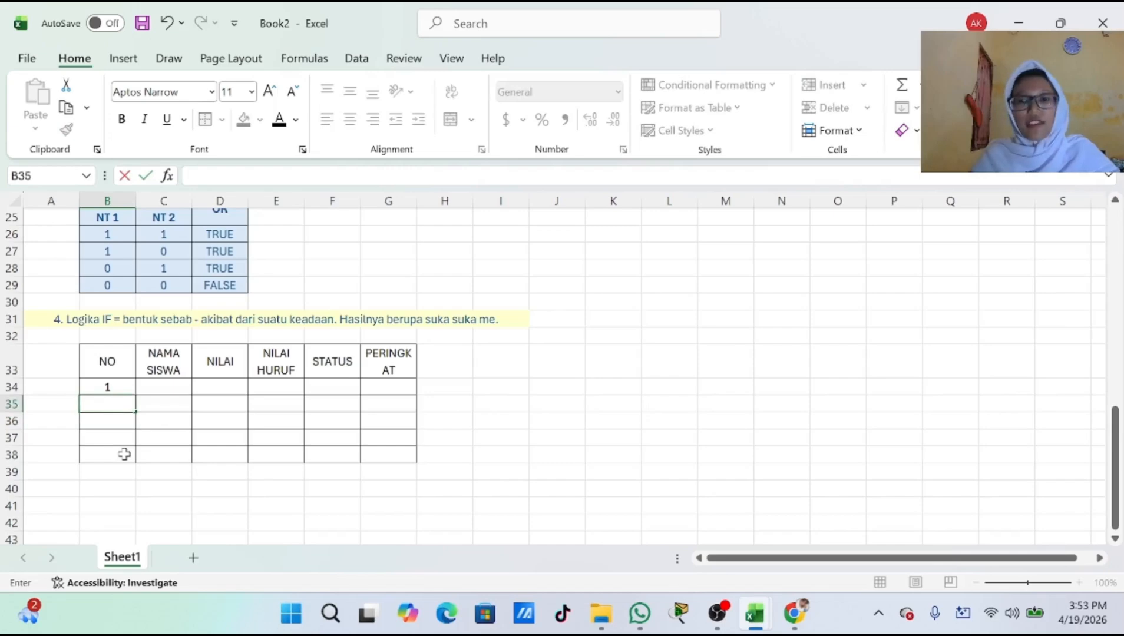
key(Up)
key(BackSpace)
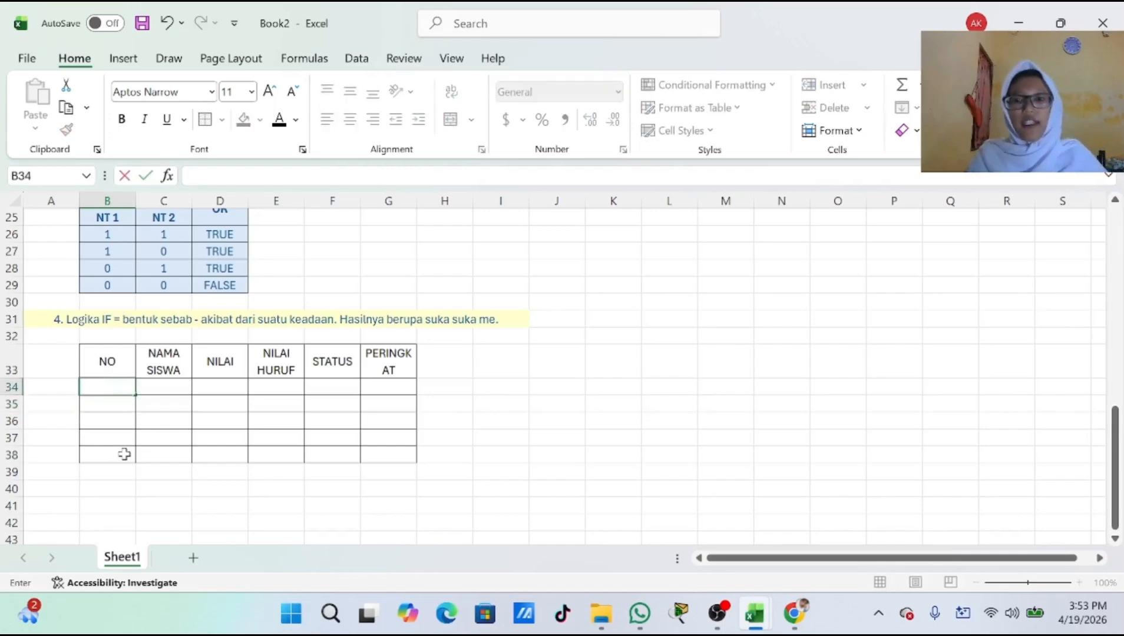
Enter the formula =ROW()-ROW($B$33) in cell B34 to number the first table row automatically.
click(283, 175)
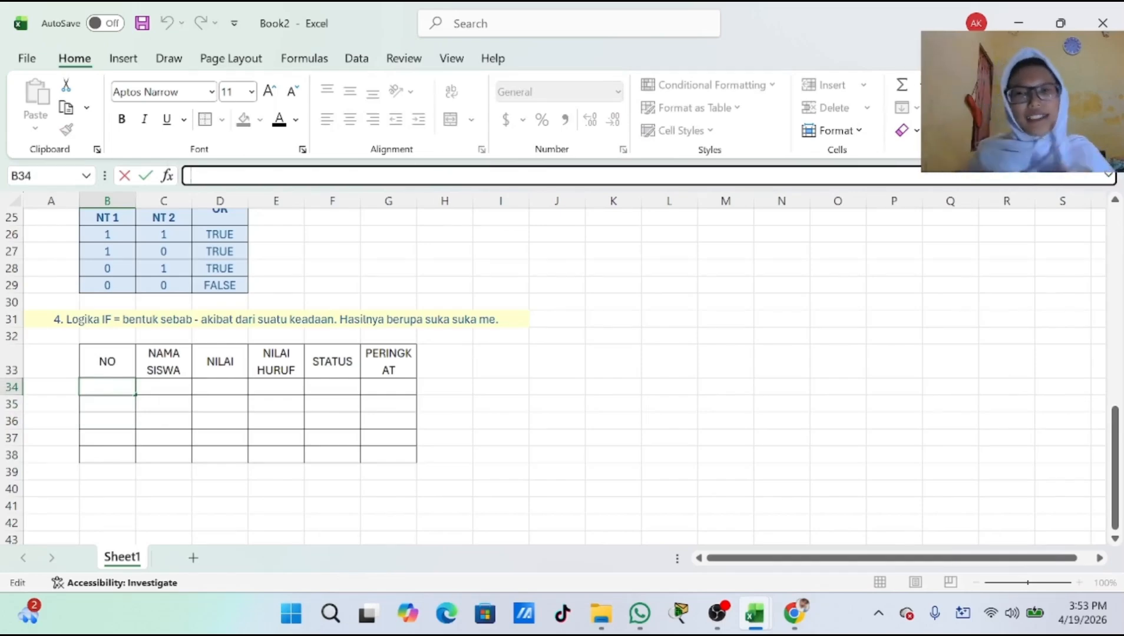
text(=)
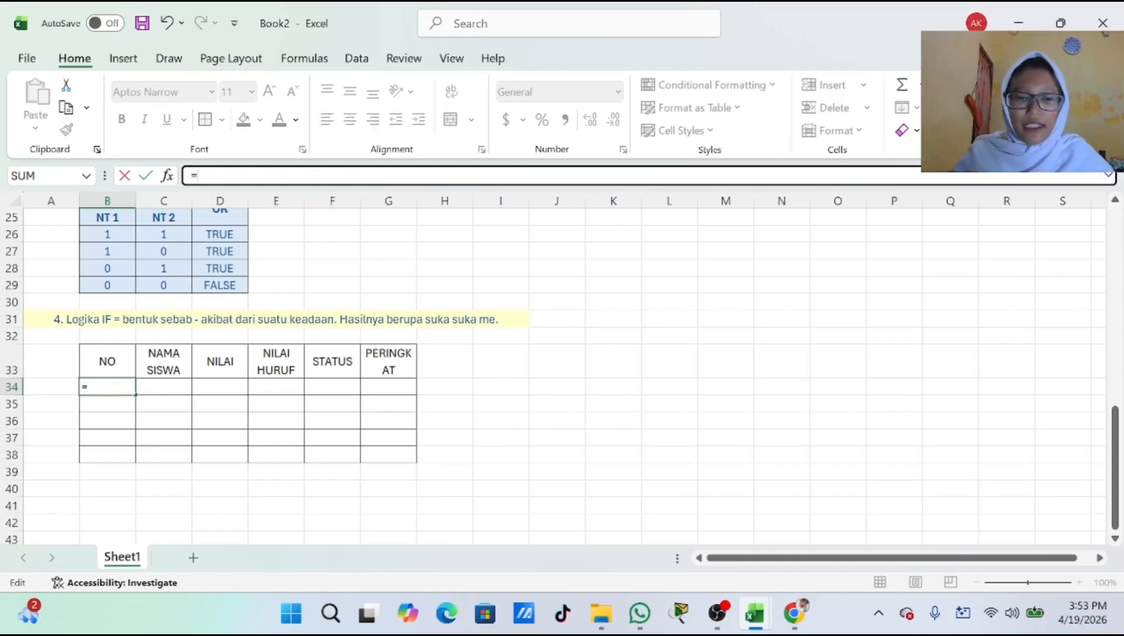
text(ROW()
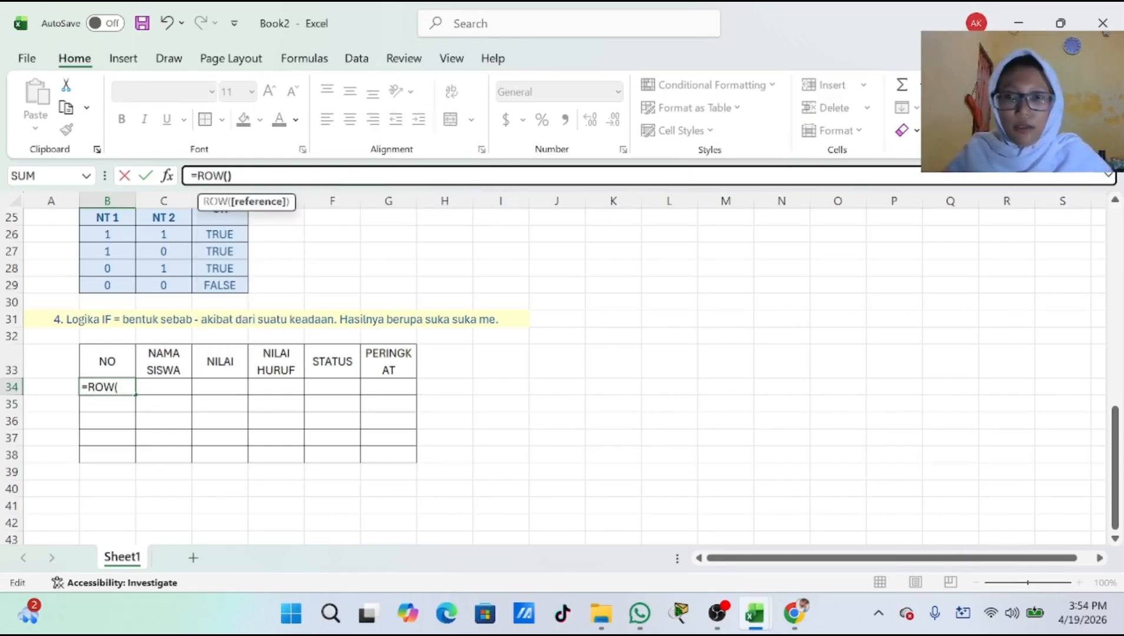
text()-R)
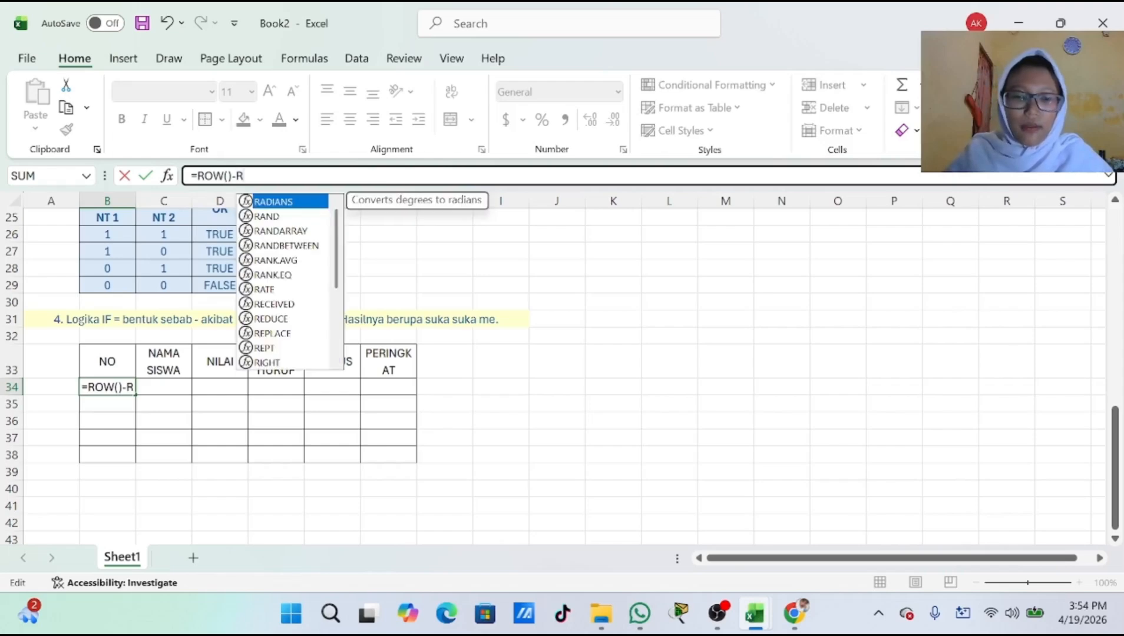
text(OW()
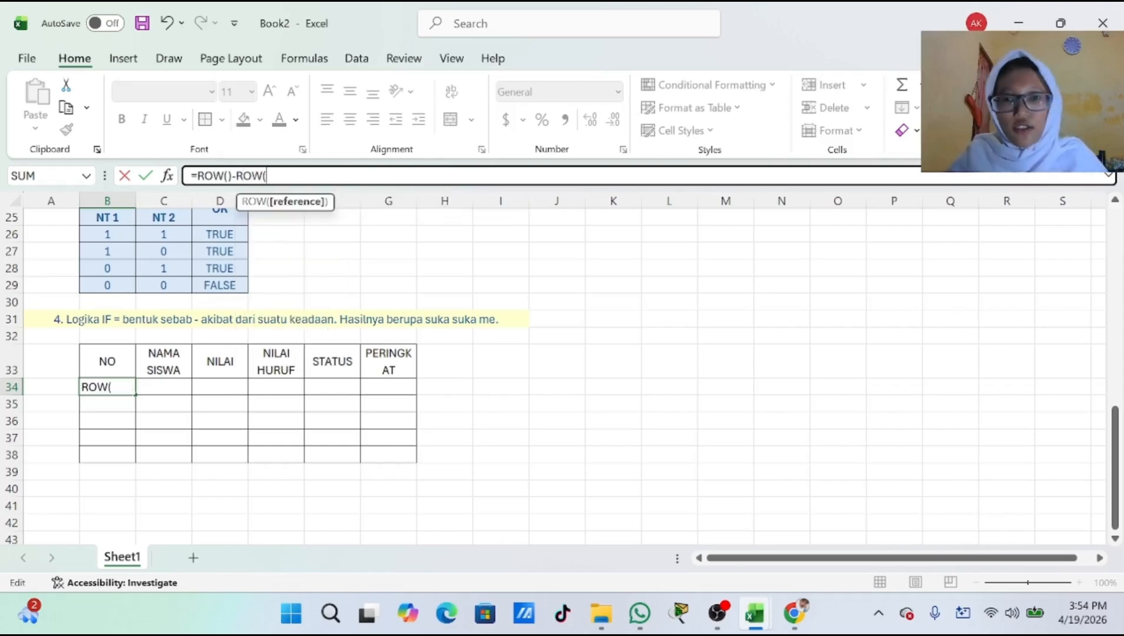
click(124, 370)
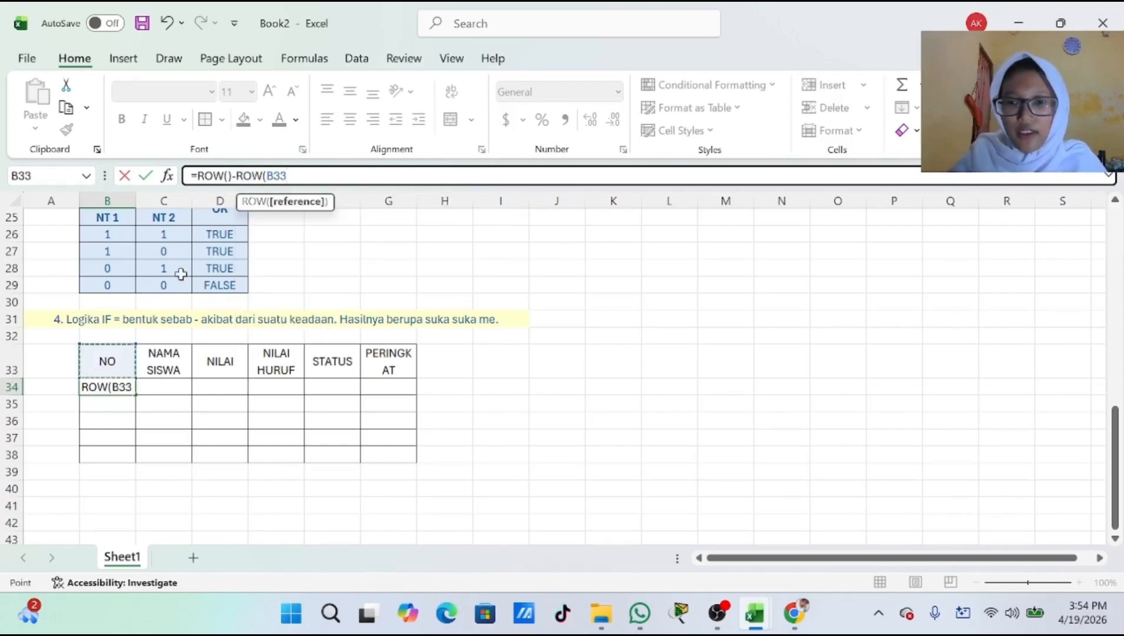
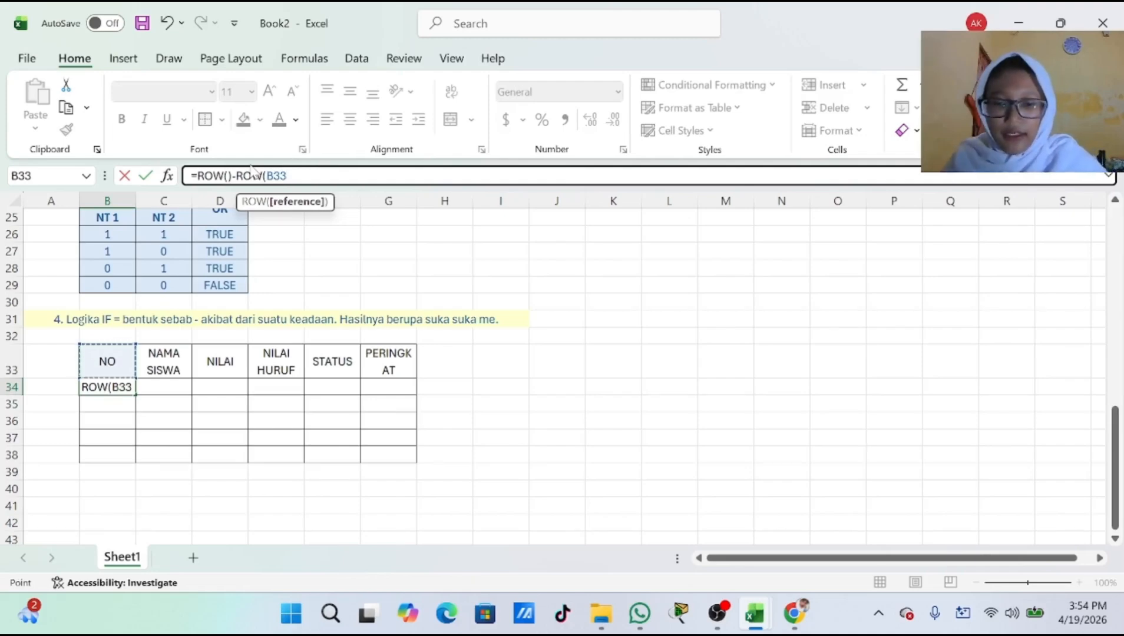
key(F4)
text())
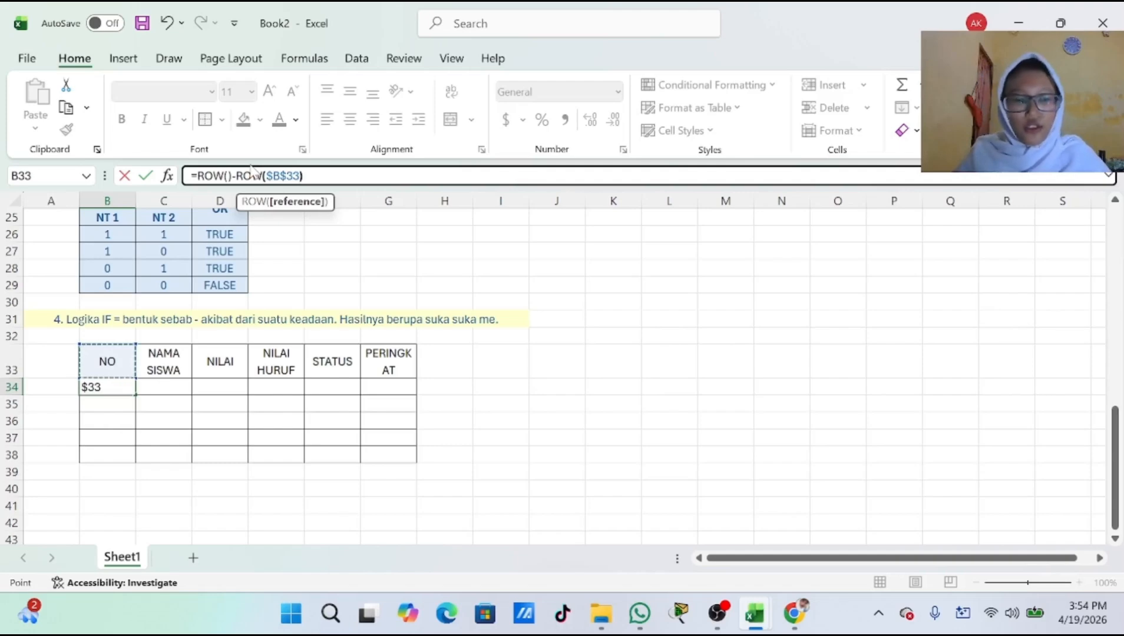
key(Return)
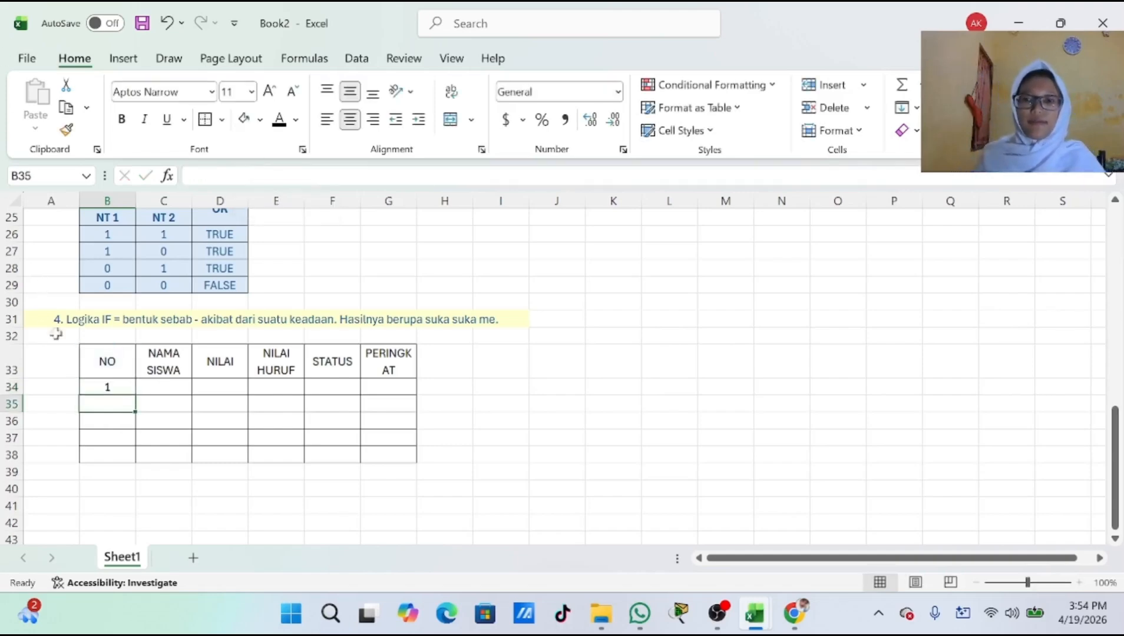
Fill the row-number formula from B34 down to B38 in the NO column.
click(110, 389)
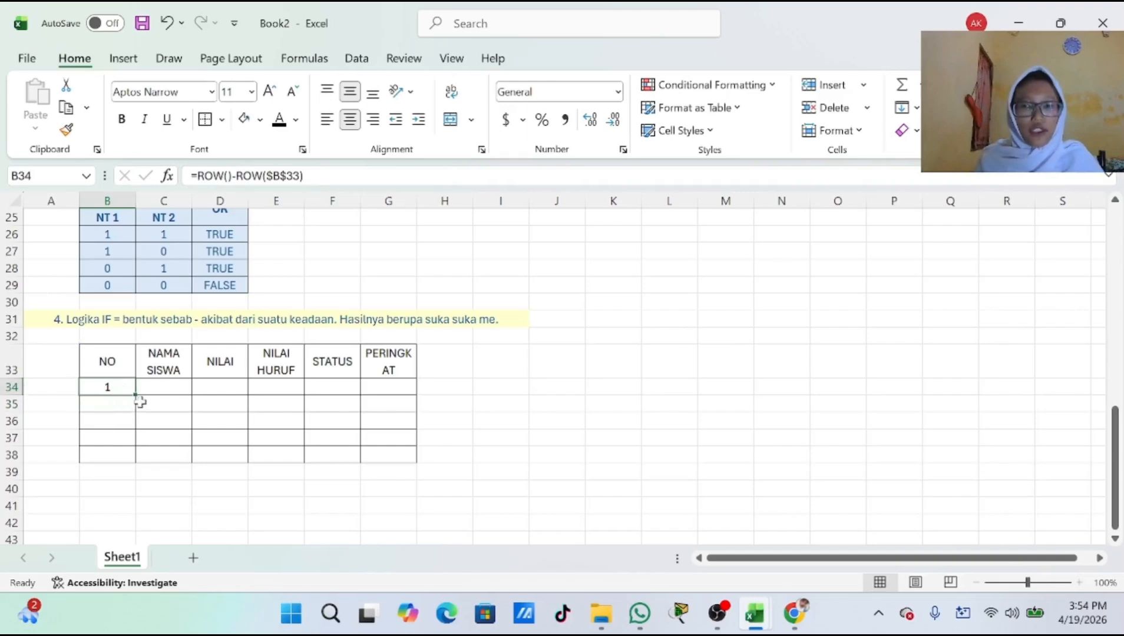
drag(135, 394, 145, 456)
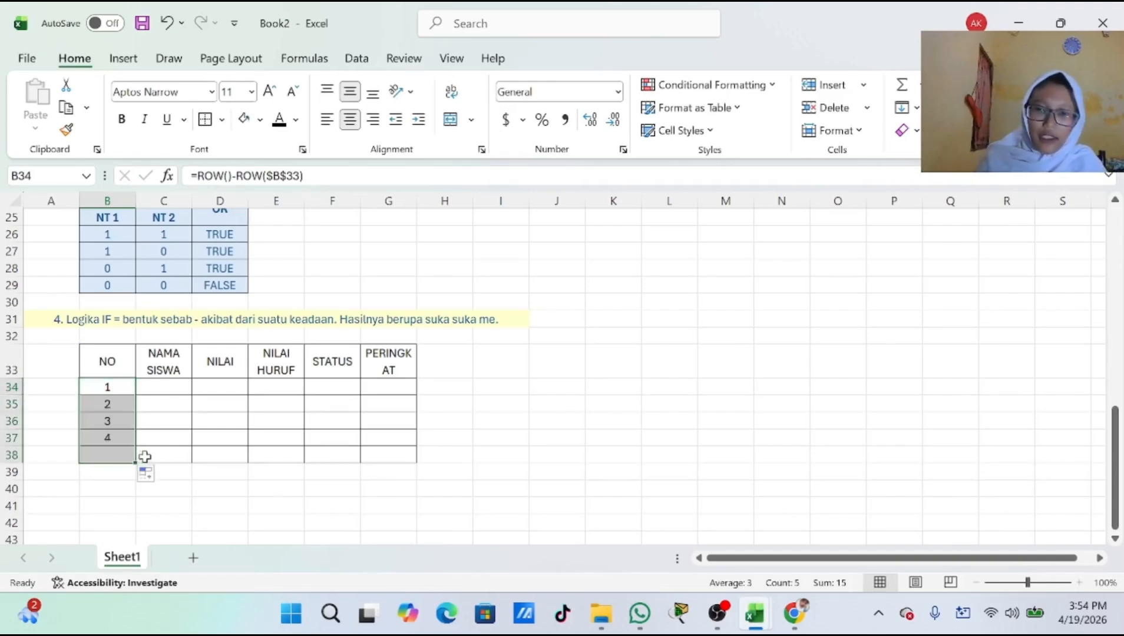
click(197, 441)
click(122, 440)
click(120, 389)
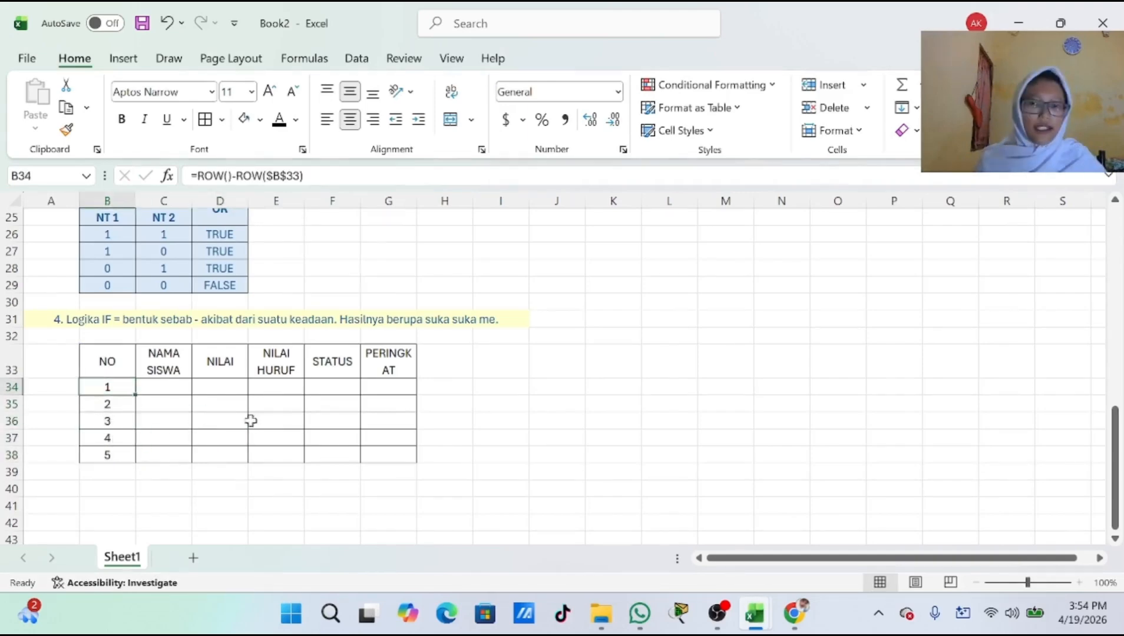
Enter the five students' first names in the NAMA SISWA column, cells C34 to C38.
click(174, 388)
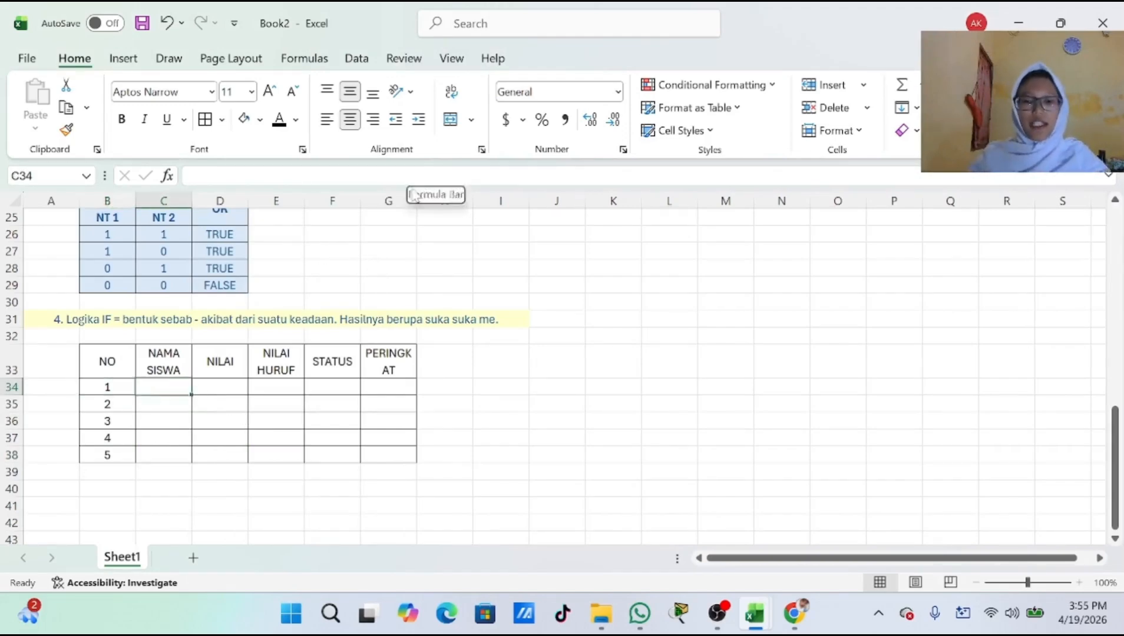
text(Adel)
key(Return)
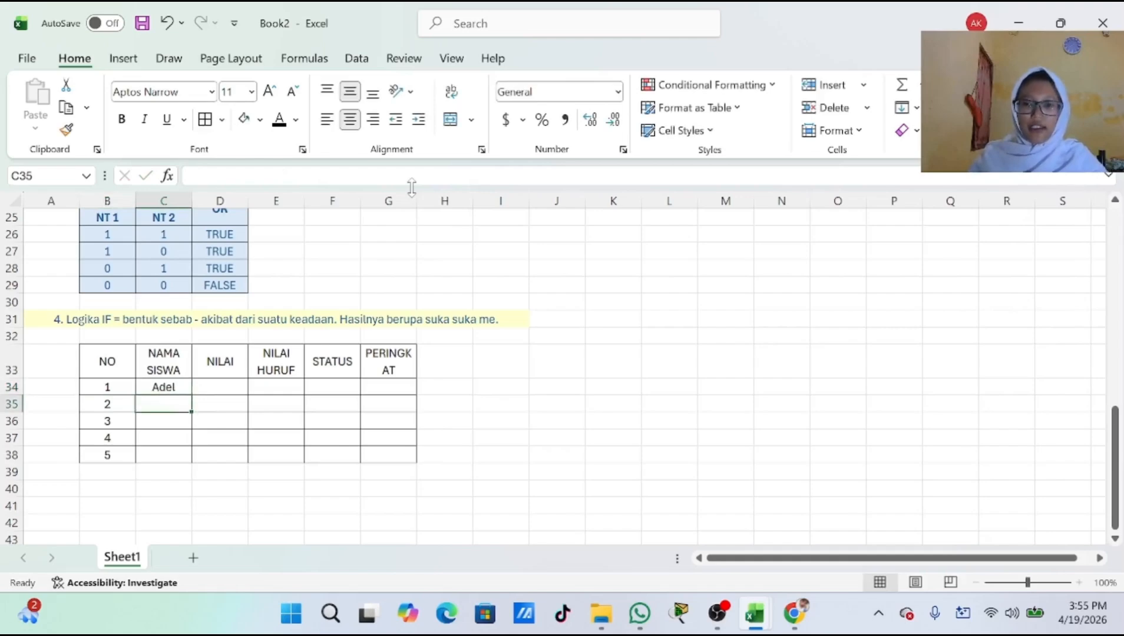
text(Nana)
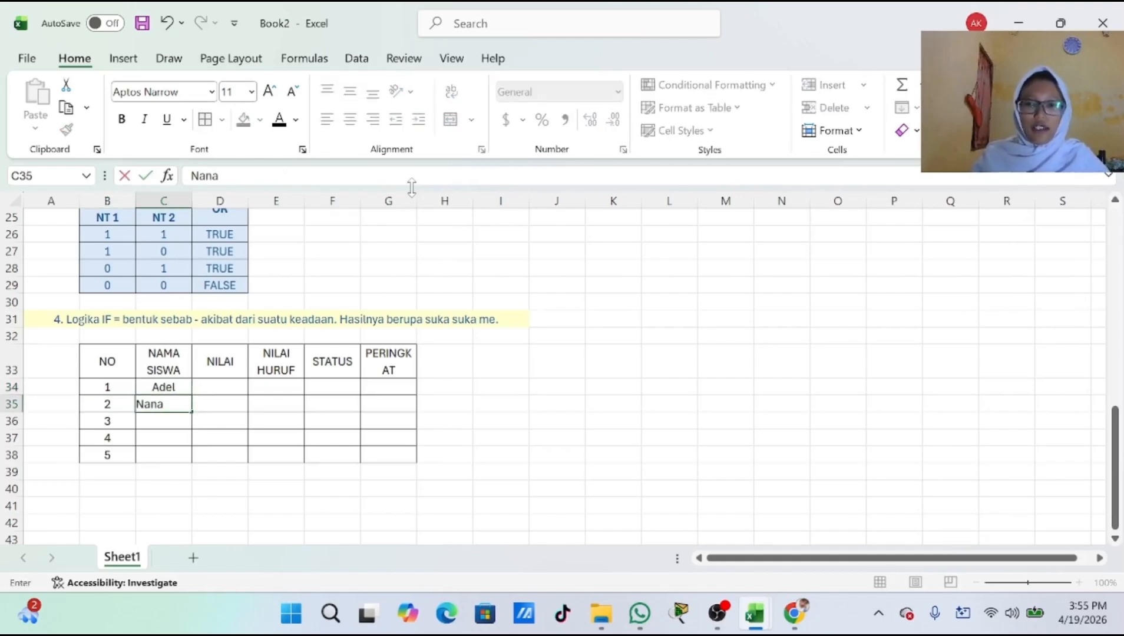
key(Return)
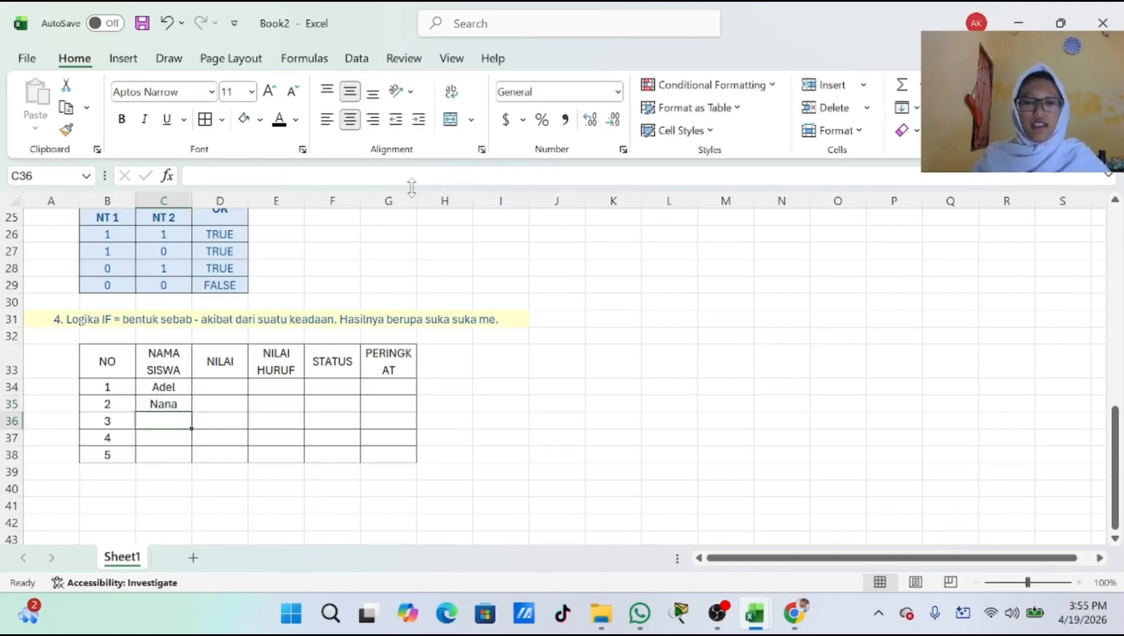
text(Akifah)
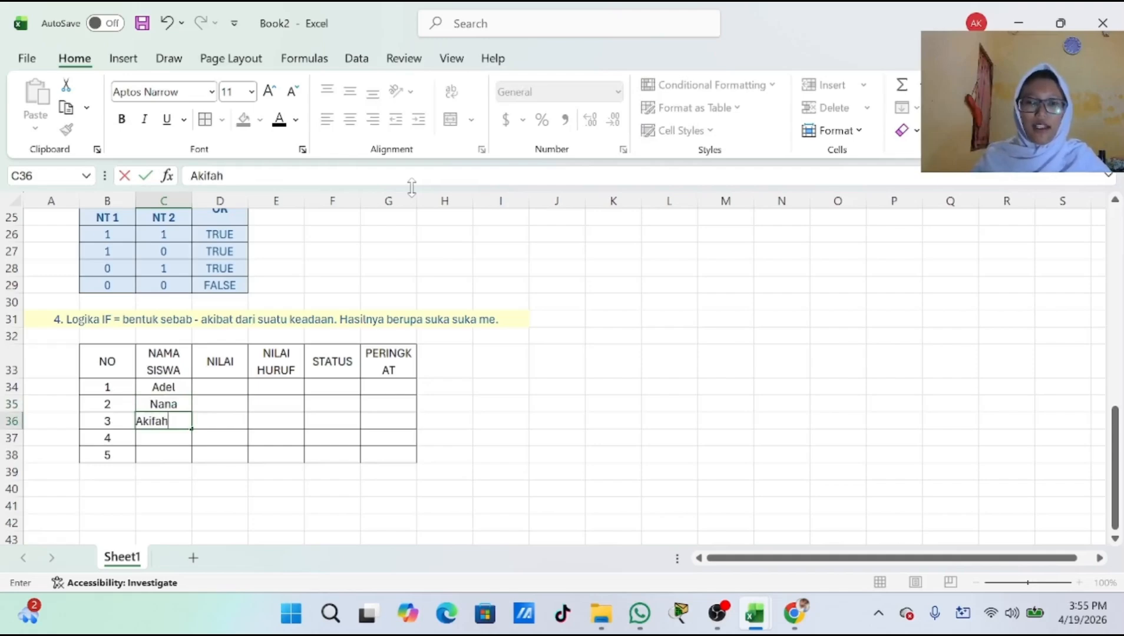
key(Return)
text(Anggie)
key(Up)
key(Down)
key(Down)
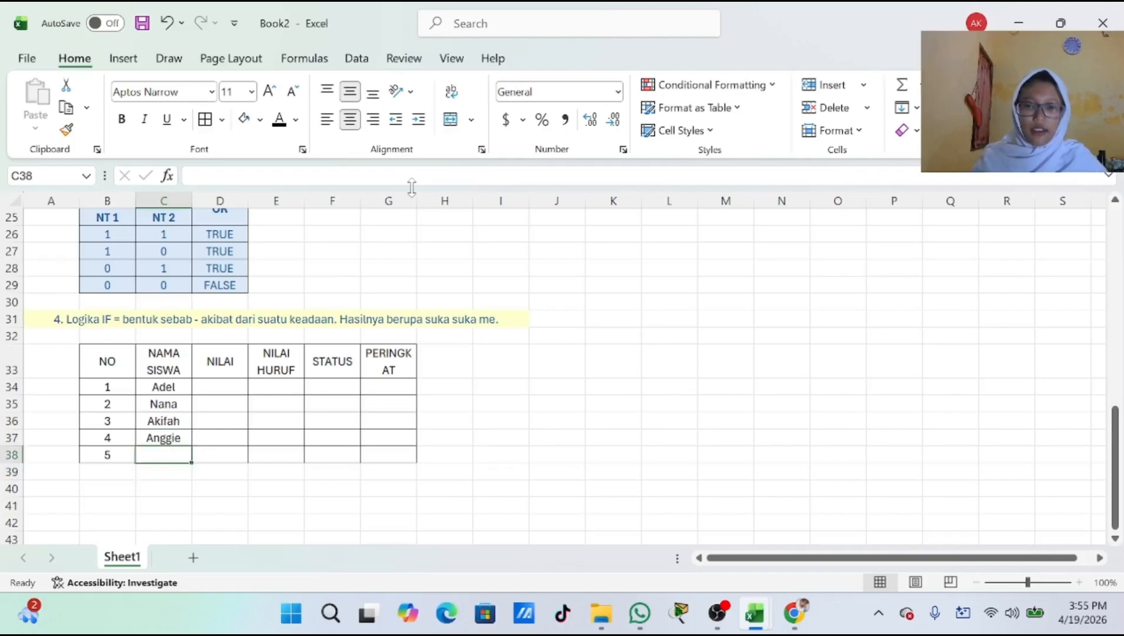
text(Deca)
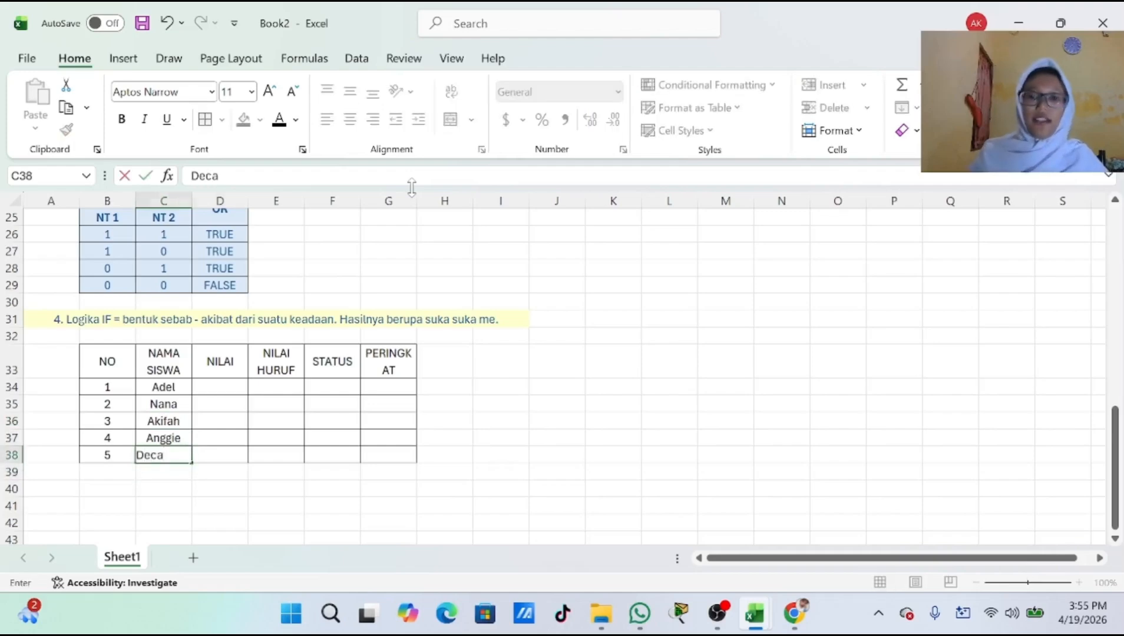
key(Right)
Enter the scores 87, 90, 94, 78 and 80 in the NILAI column, cells D34 to D38.
key(Up)
key(Up)
key(Up)
key(Up)
key(Right)
key(Up)
key(Left)
key(Down)
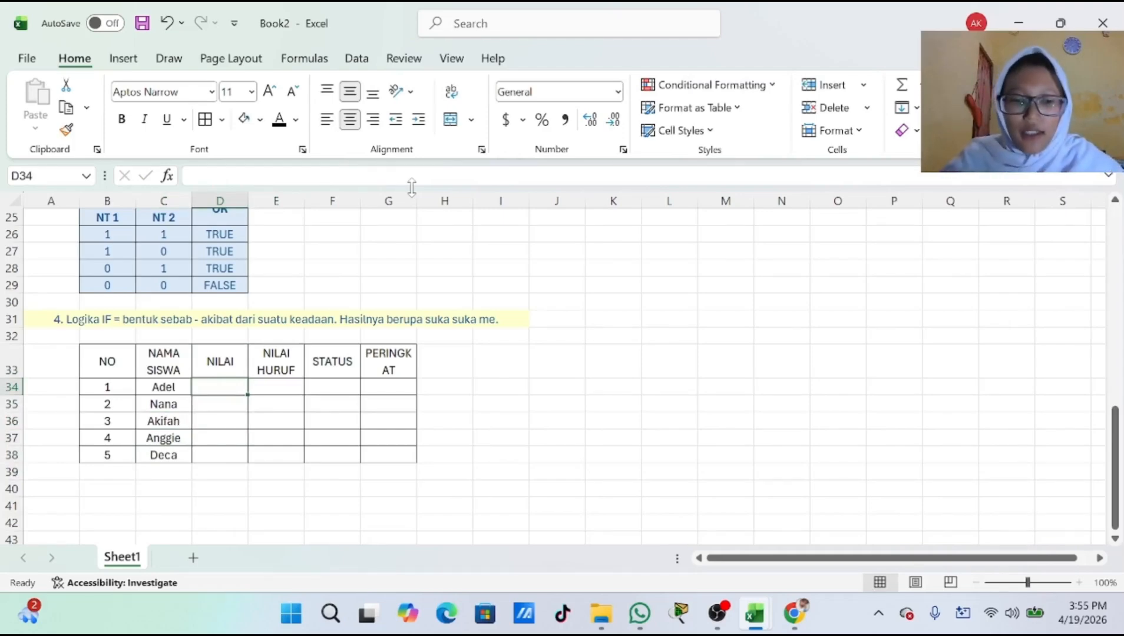
text(87)
key(Return)
text(90)
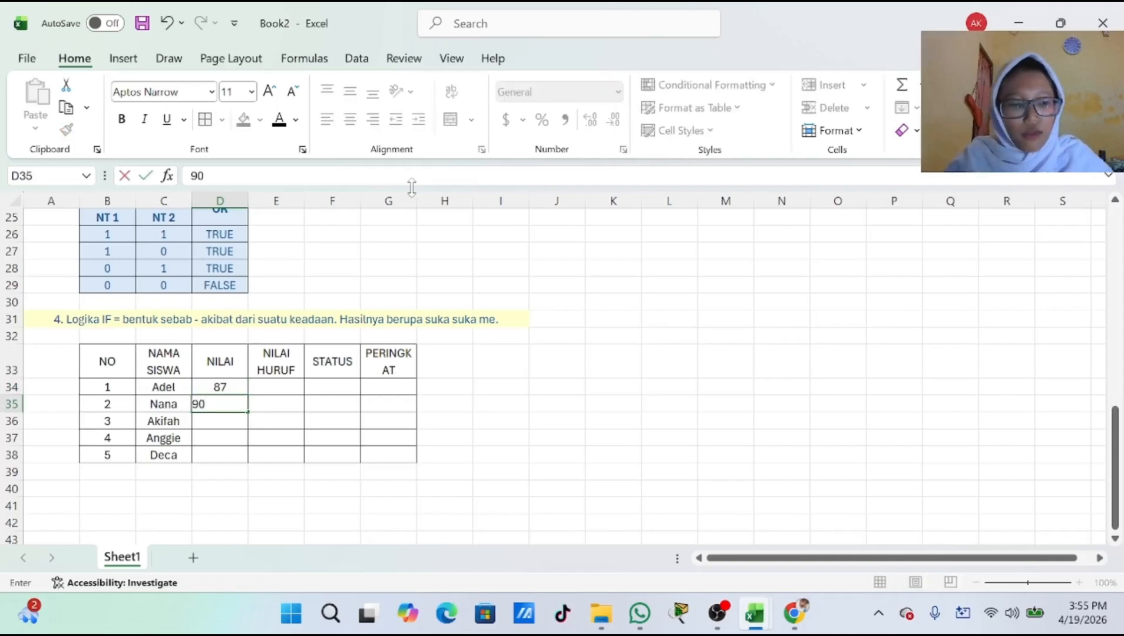
key(Return)
text(94)
key(Return)
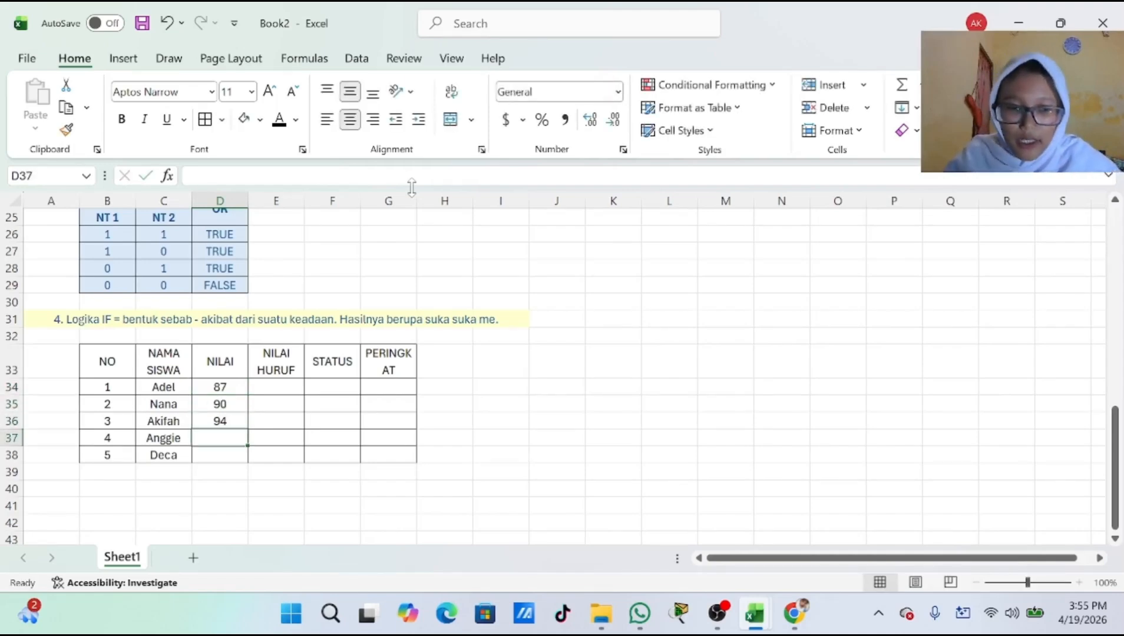
text(78)
key(Return)
text(8)
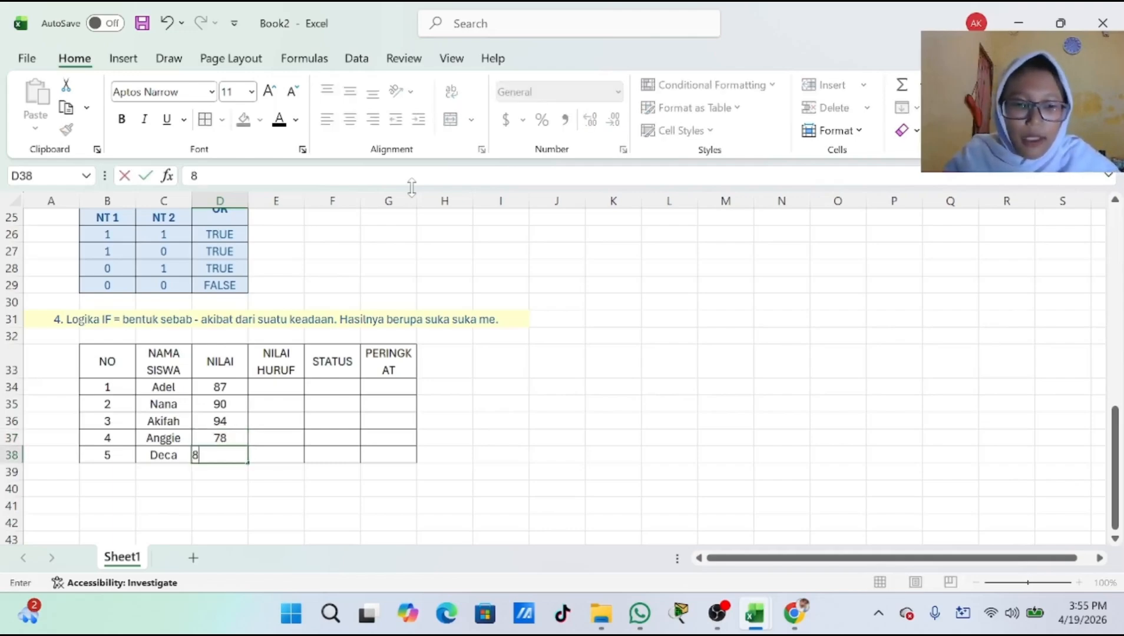
text(0)
Change the first student's score in D34 to 65.
key(Up)
key(Up)
key(Up)
key(Up)
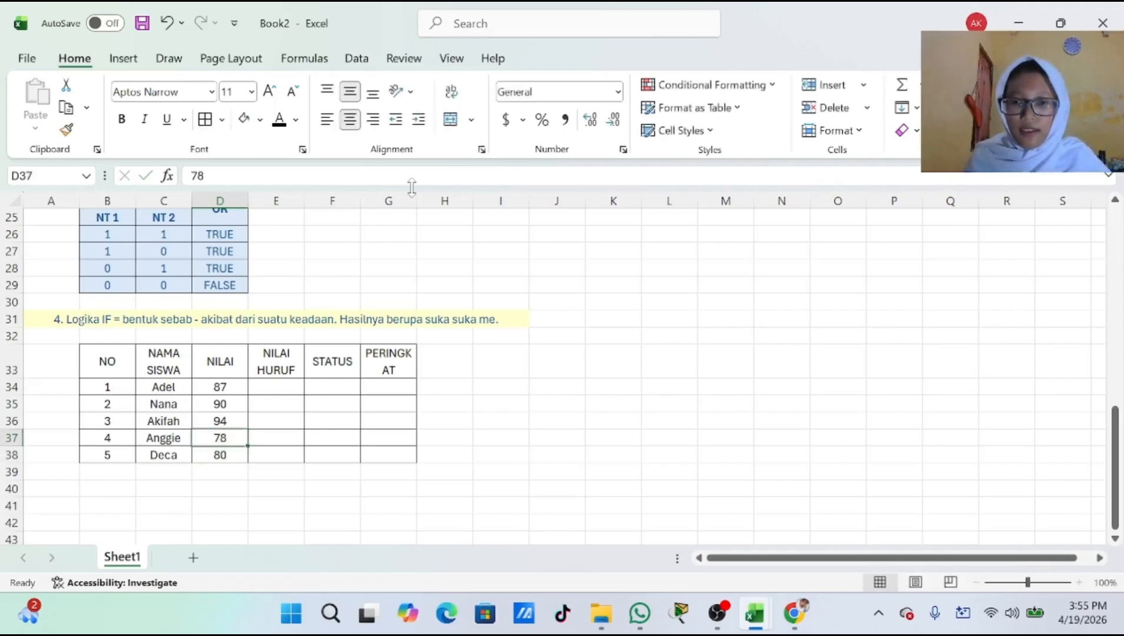
key(BackSpace)
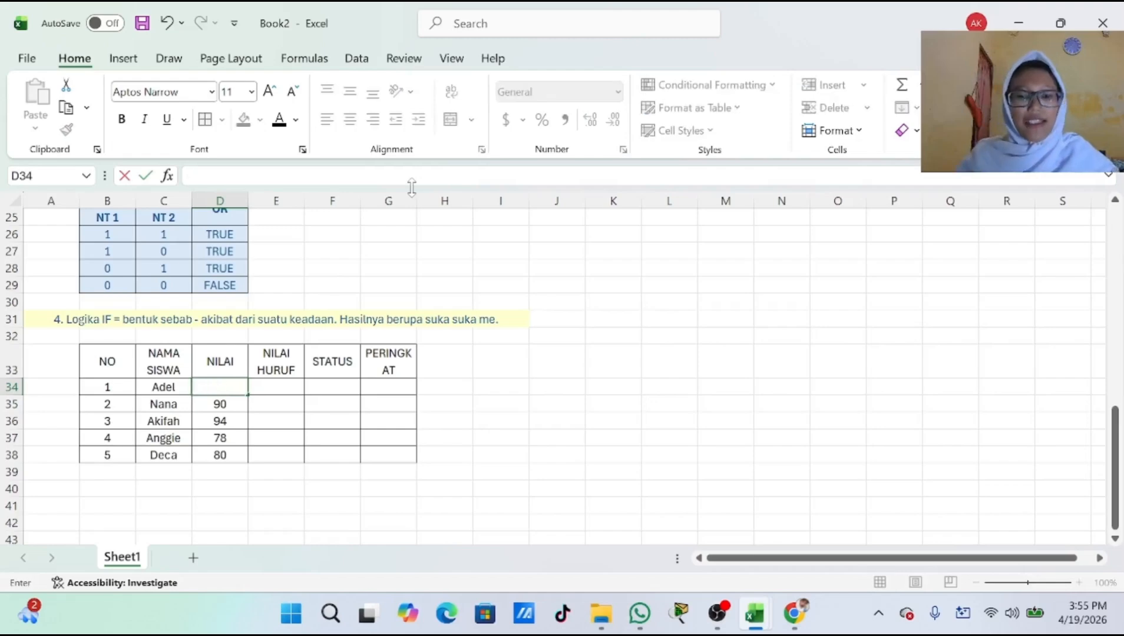
text(65)
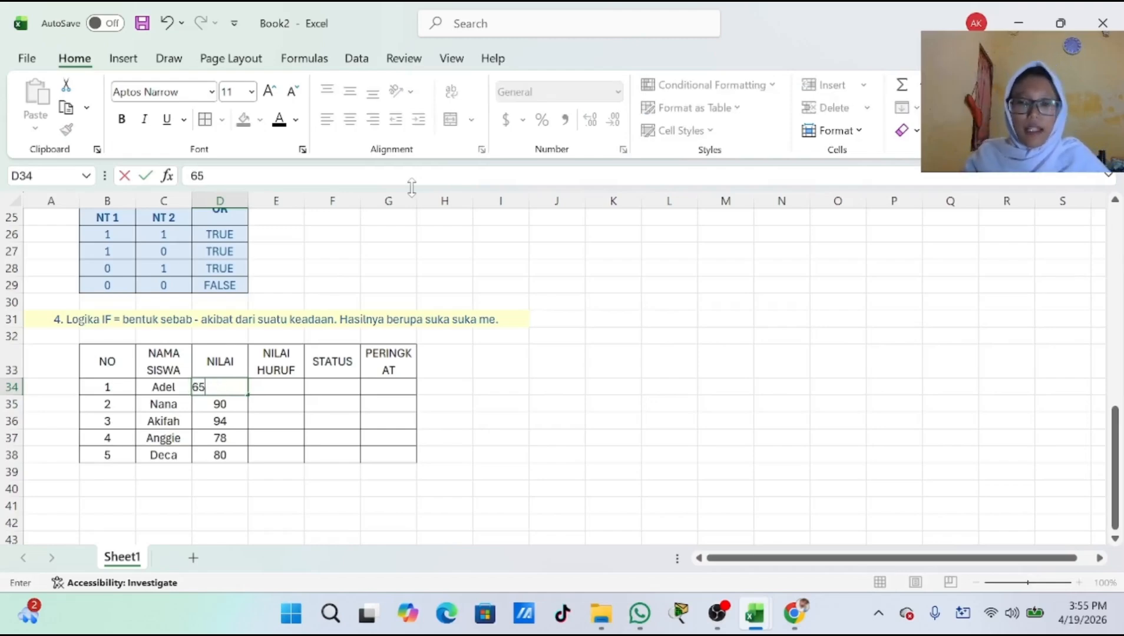
click(265, 388)
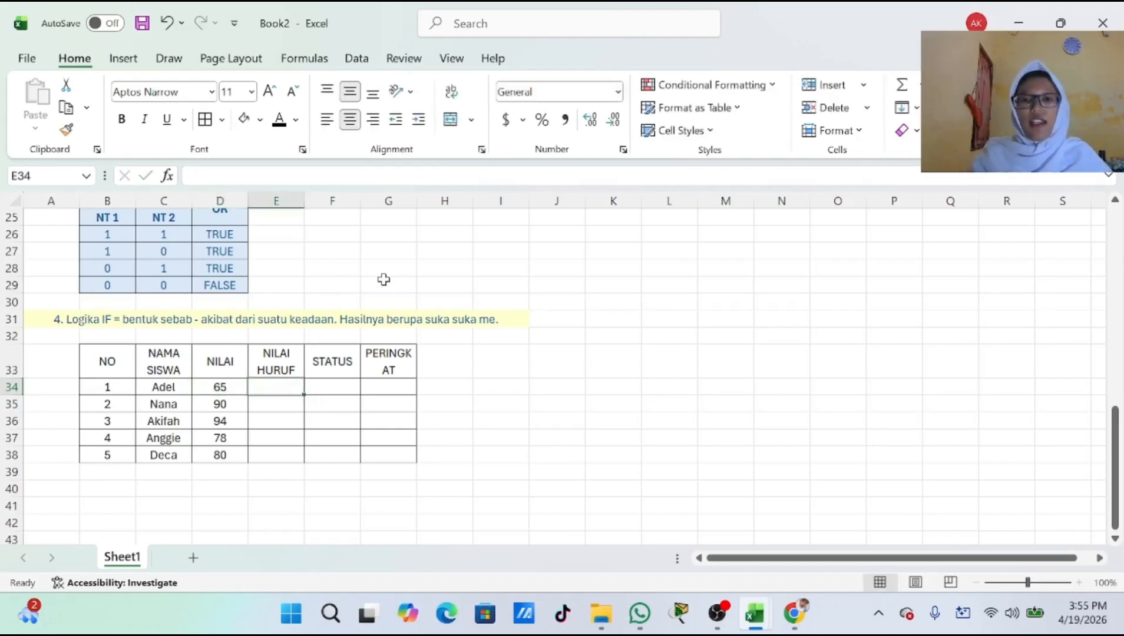
Enter the bold headings NILAI in K33 and STATUS in L33 for a criteria table beside the grade table.
click(569, 365)
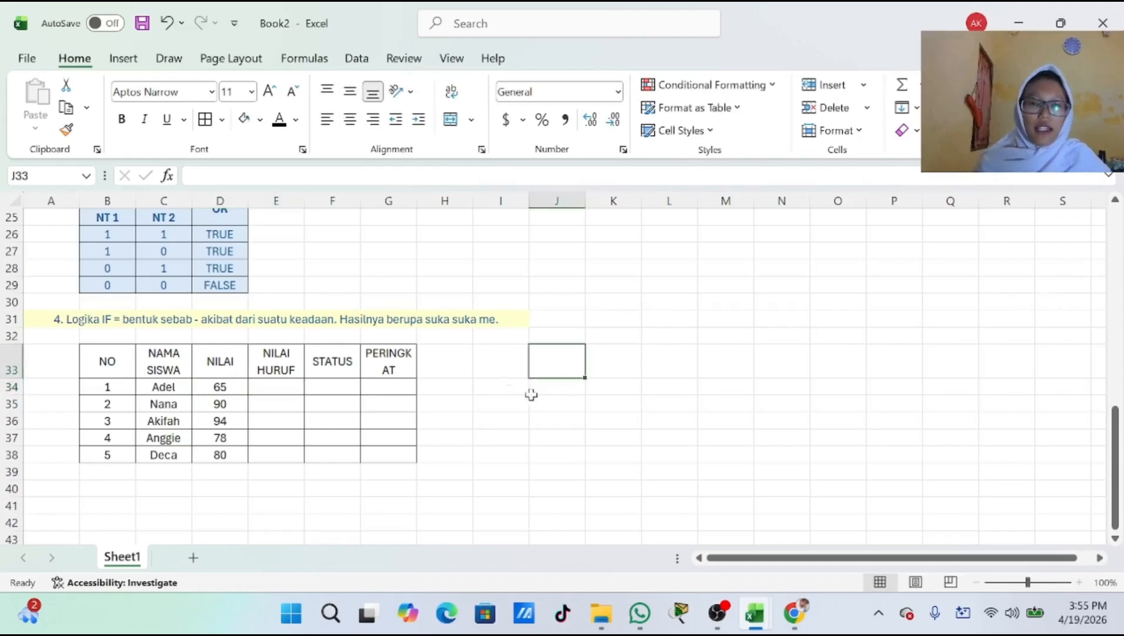
click(609, 368)
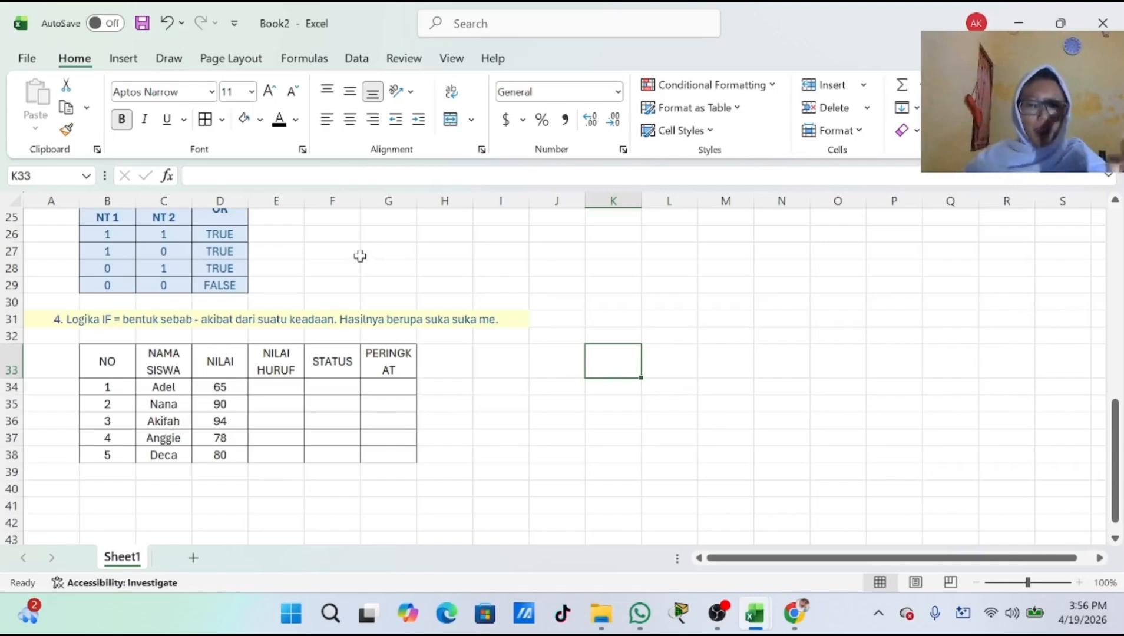
text(nilai\\\)
key(BackSpace)
key(BackSpace)
key(BackSpace)
key(BackSpace)
key(BackSpace)
key(BackSpace)
key(BackSpace)
text(NILAI)
key(Tab)
text(STATUS)
key(BackSpace)
key(BackSpace)
key(BackSpace)
key(BackSpace)
key(BackSpace)
key(BackSpace)
key(ctrl+b)
text(STATUS)
key(ctrl+Return)
key(Return)
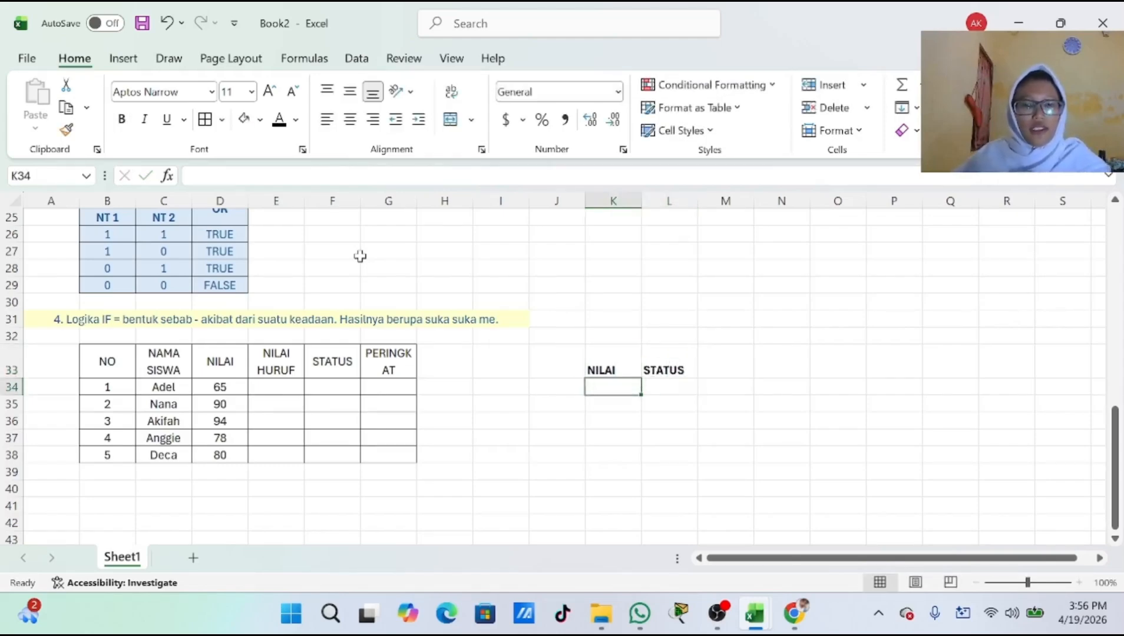
Fill the criteria table in K34:L35 with >70 as TUNTAS and <70 as REMEDIAL.
text(>)
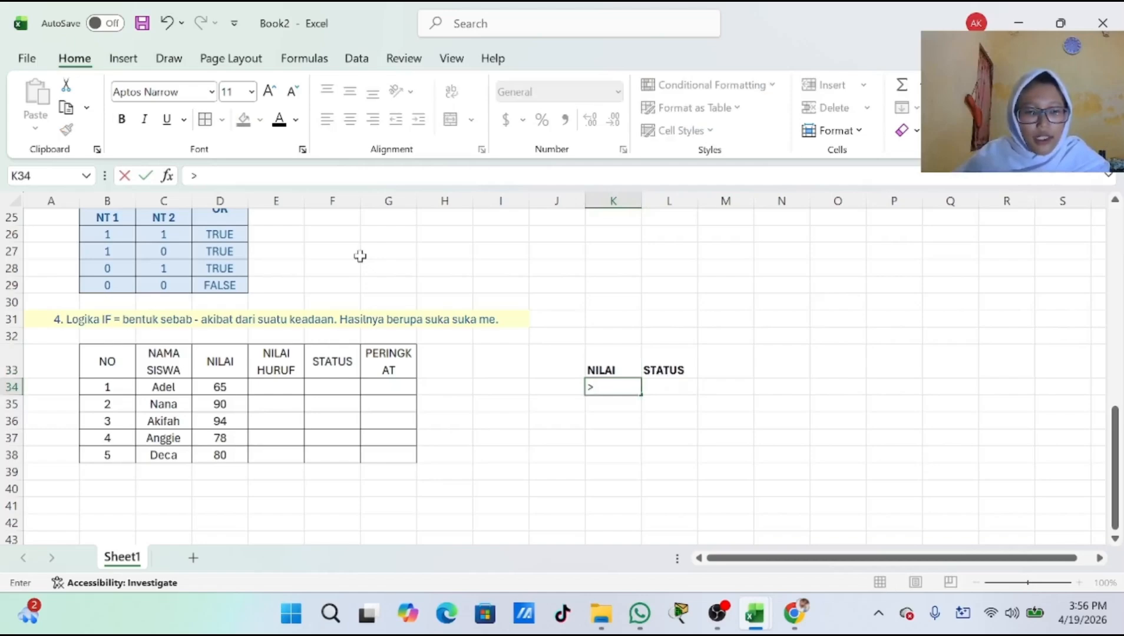
text(7-)
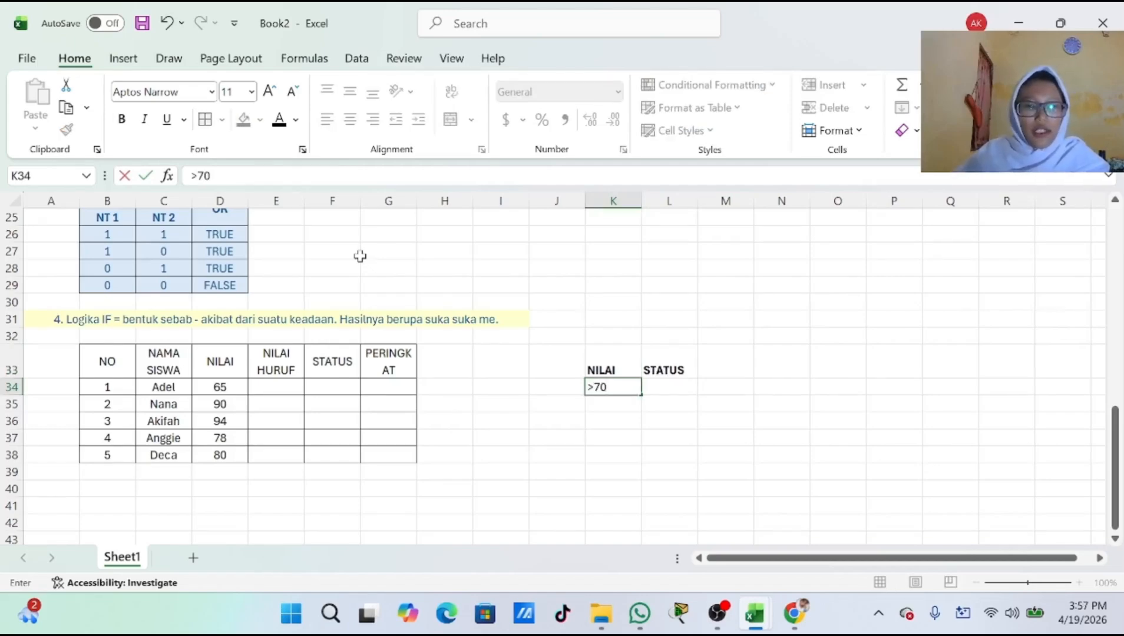
key(Tab)
text(TUNTAS)
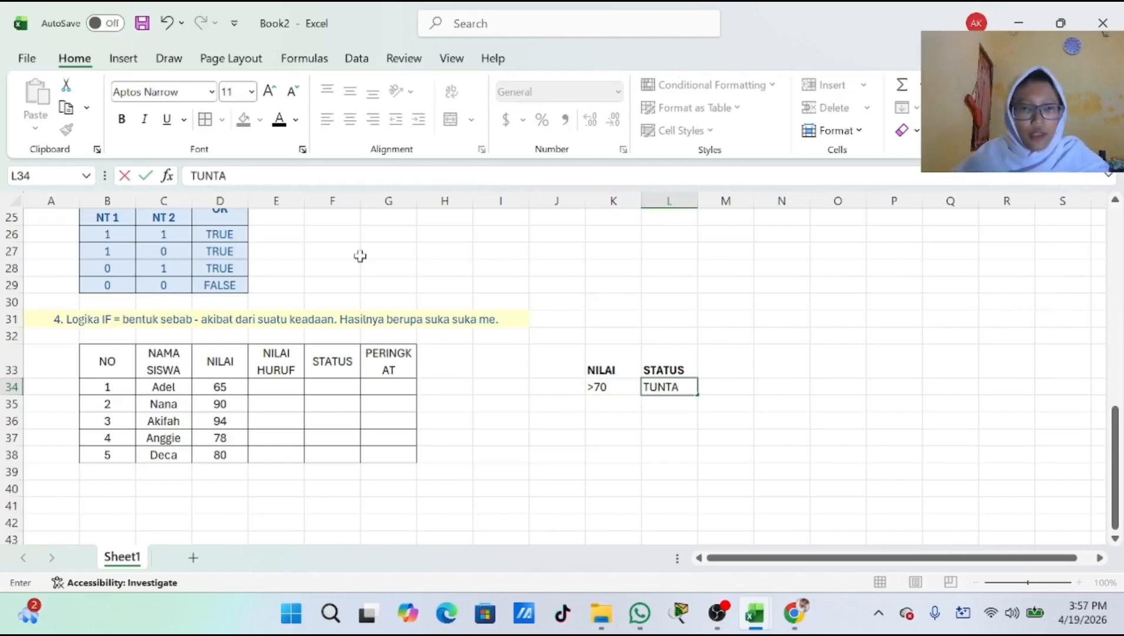
key(Return)
text(<)
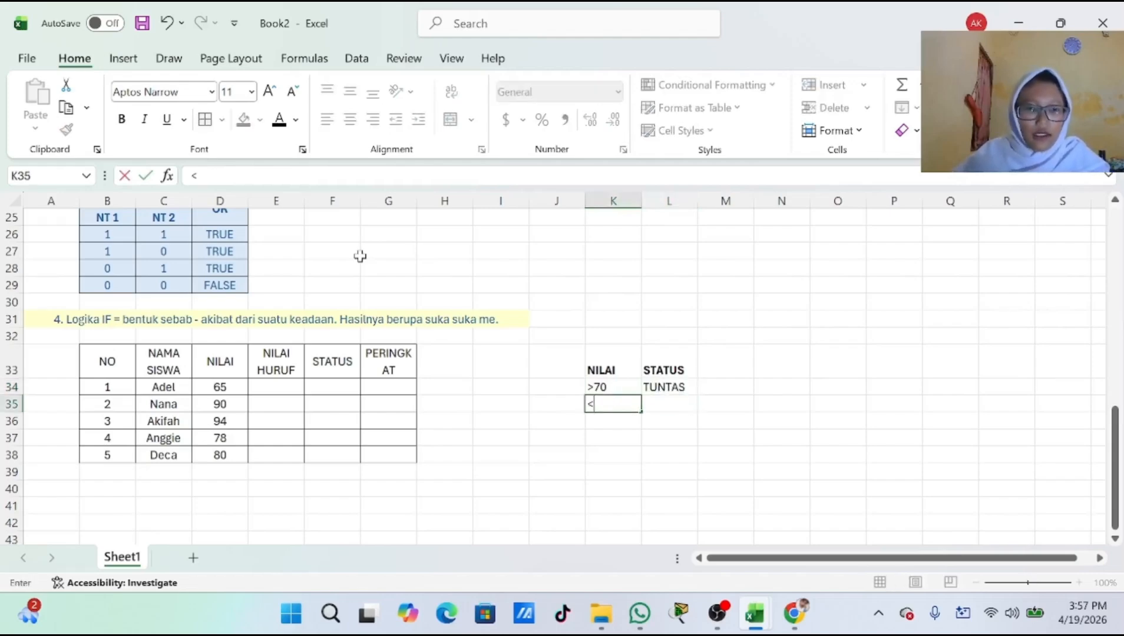
text(70)
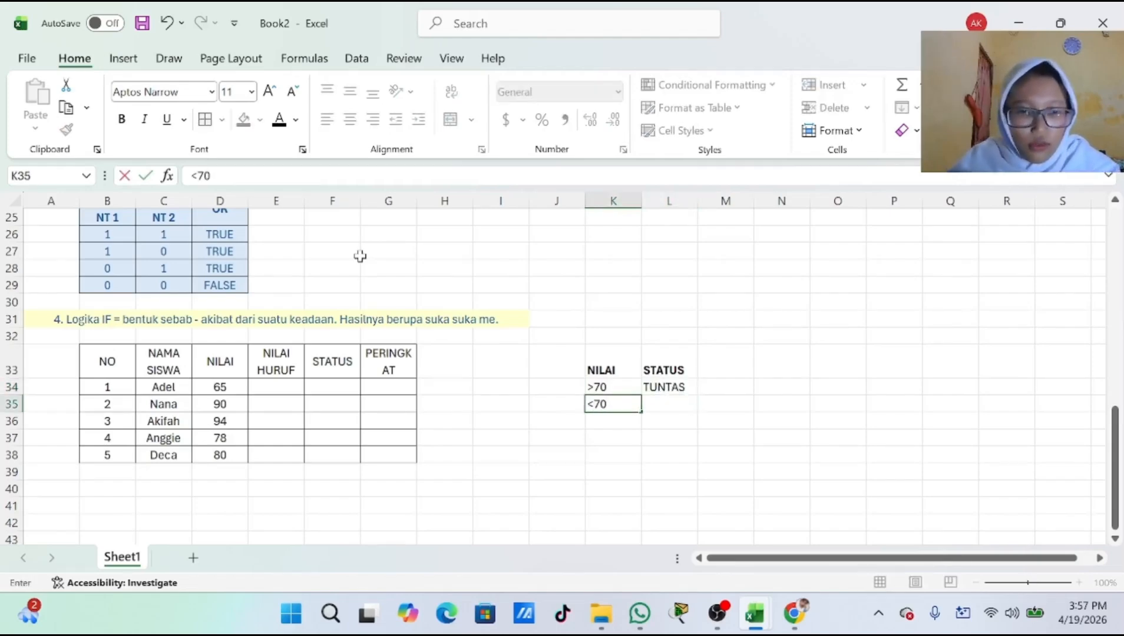
key(Tab)
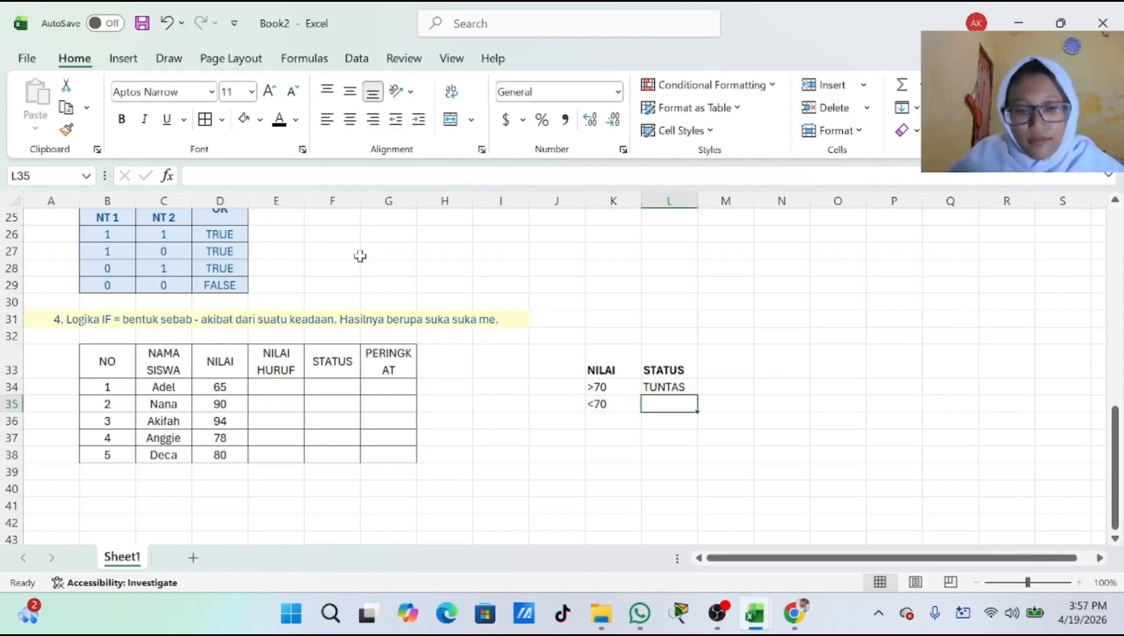
text(REMEDIAL)
key(Up)
Apply all borders and a light blue fill to the range K33:L36.
drag(601, 369, 677, 421)
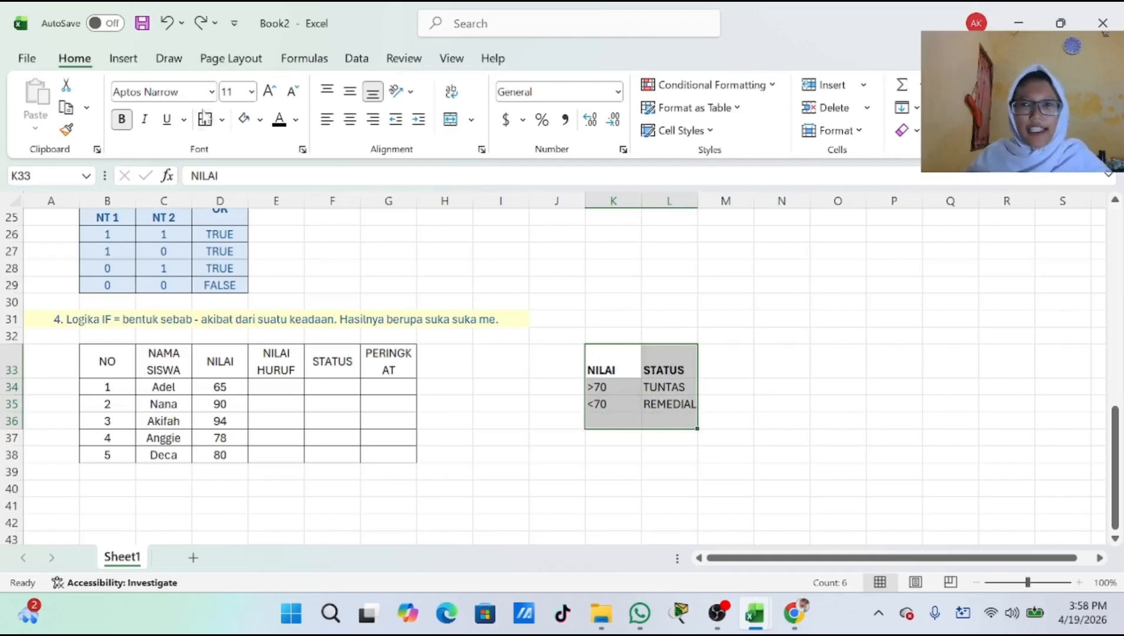
click(259, 120)
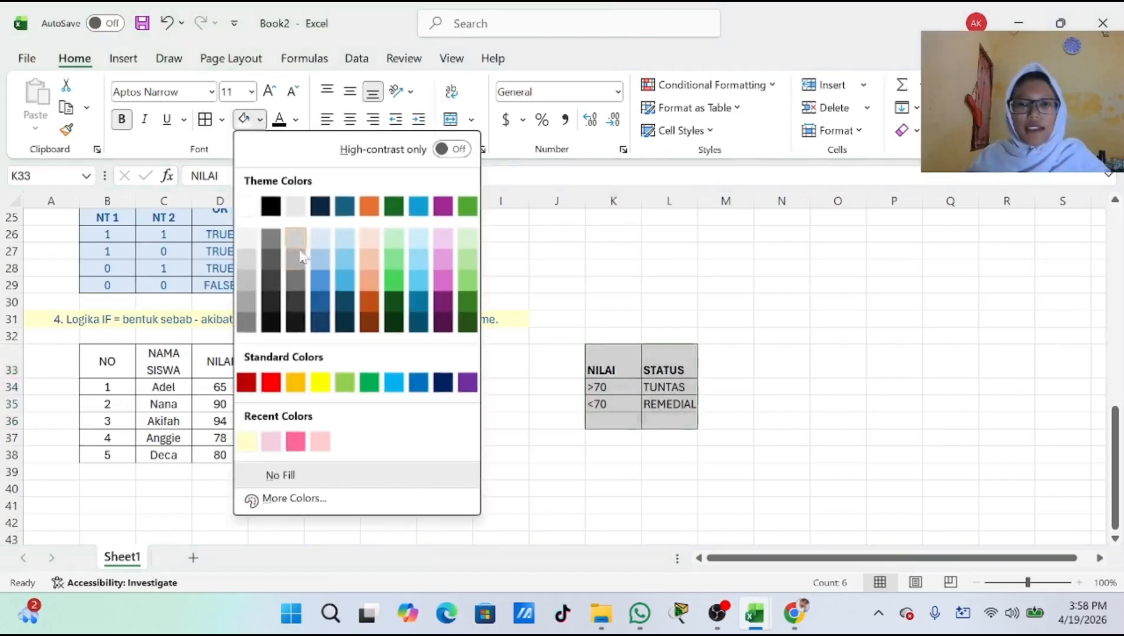
click(343, 242)
click(639, 411)
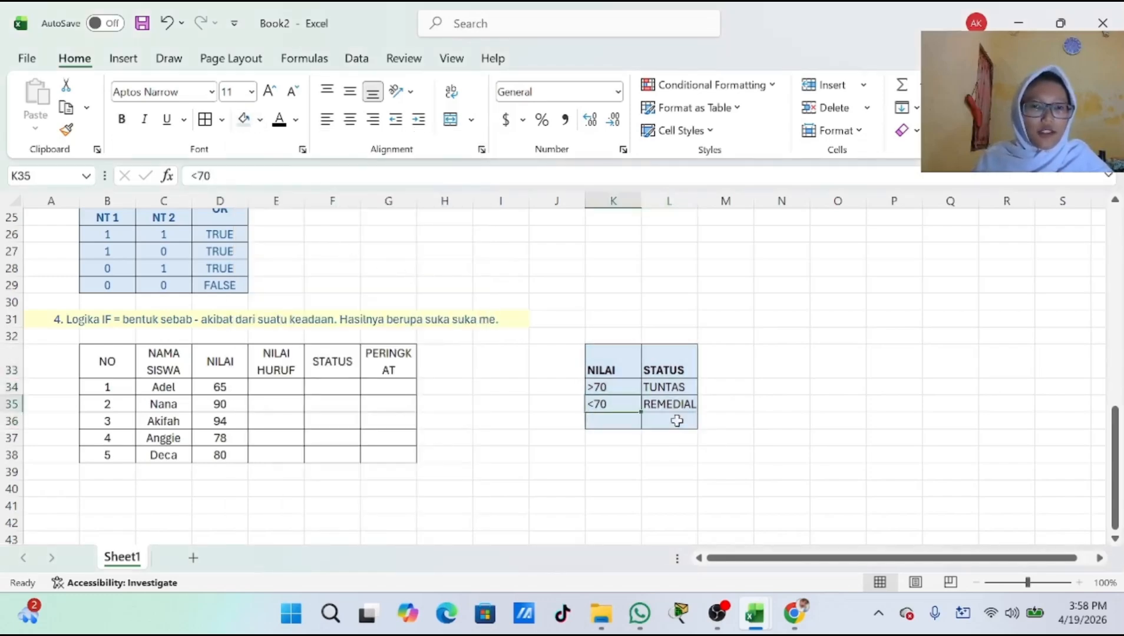
Remove the fill and the borders from the empty cells K36:L36 below the criteria table.
drag(598, 421, 678, 421)
click(259, 119)
click(278, 471)
click(792, 502)
drag(604, 425, 683, 419)
click(222, 120)
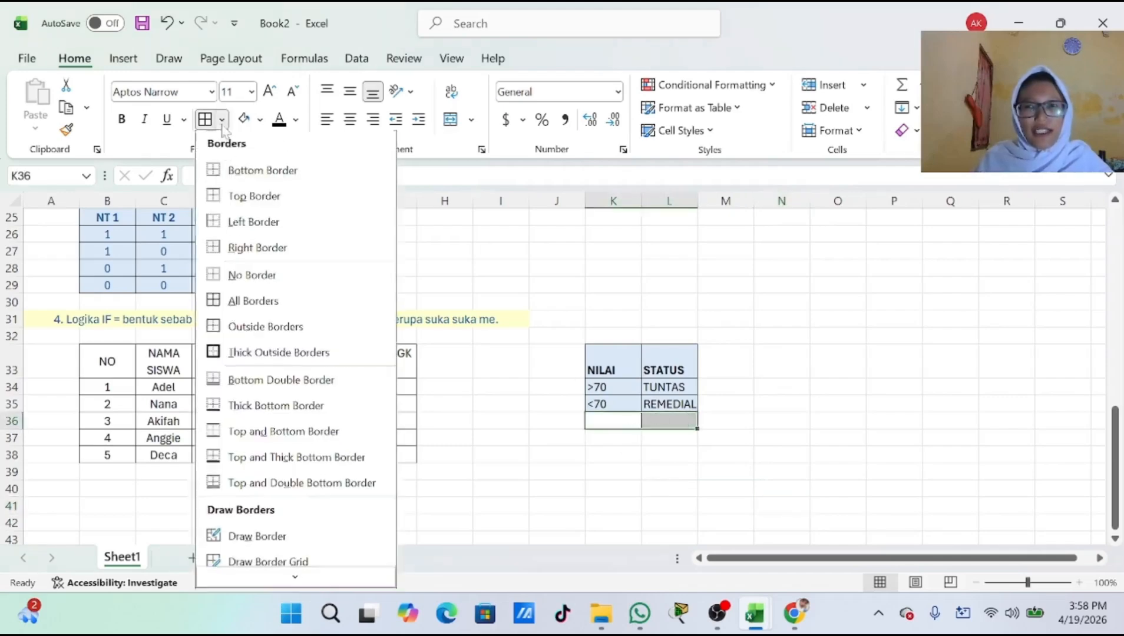
click(254, 275)
click(837, 489)
Centre the criteria table K33:L35 both horizontally and vertically.
click(608, 373)
drag(608, 374, 670, 404)
click(634, 403)
drag(583, 366, 664, 398)
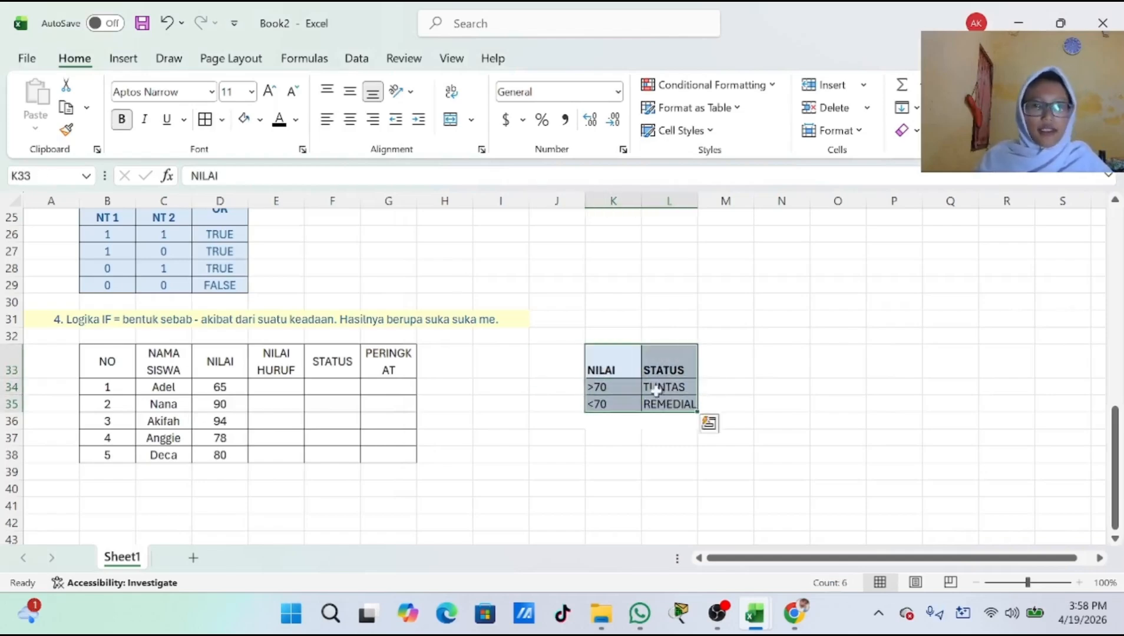
click(349, 119)
click(349, 92)
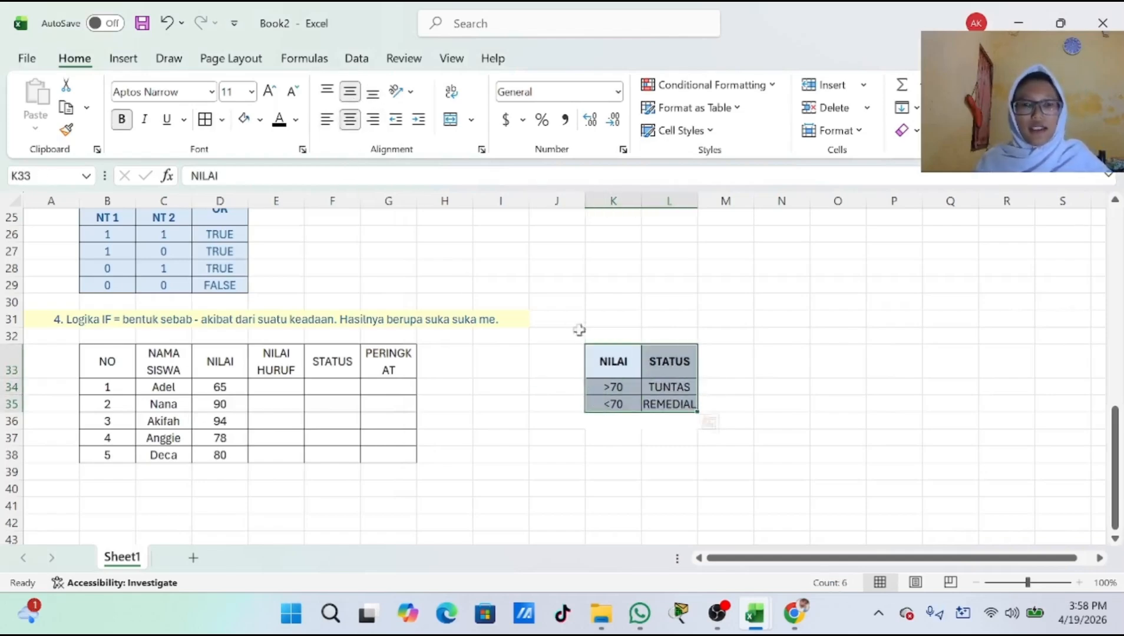
click(606, 386)
Set the font colour of the headings NILAI and STATUS in K33:L33 to dark blue.
drag(595, 365, 663, 364)
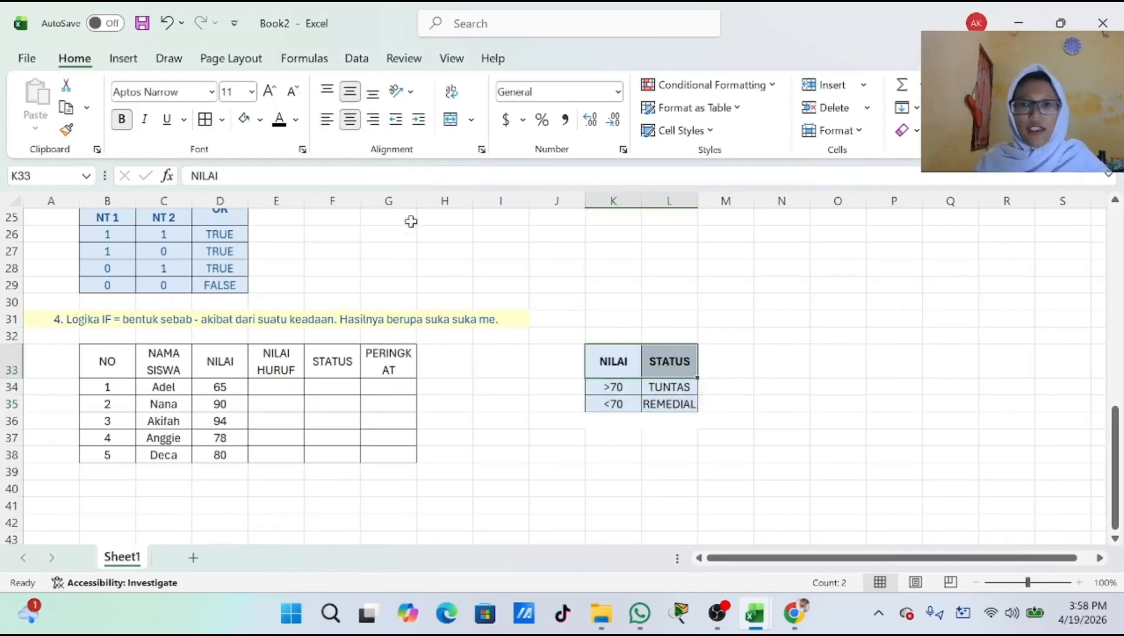
click(296, 119)
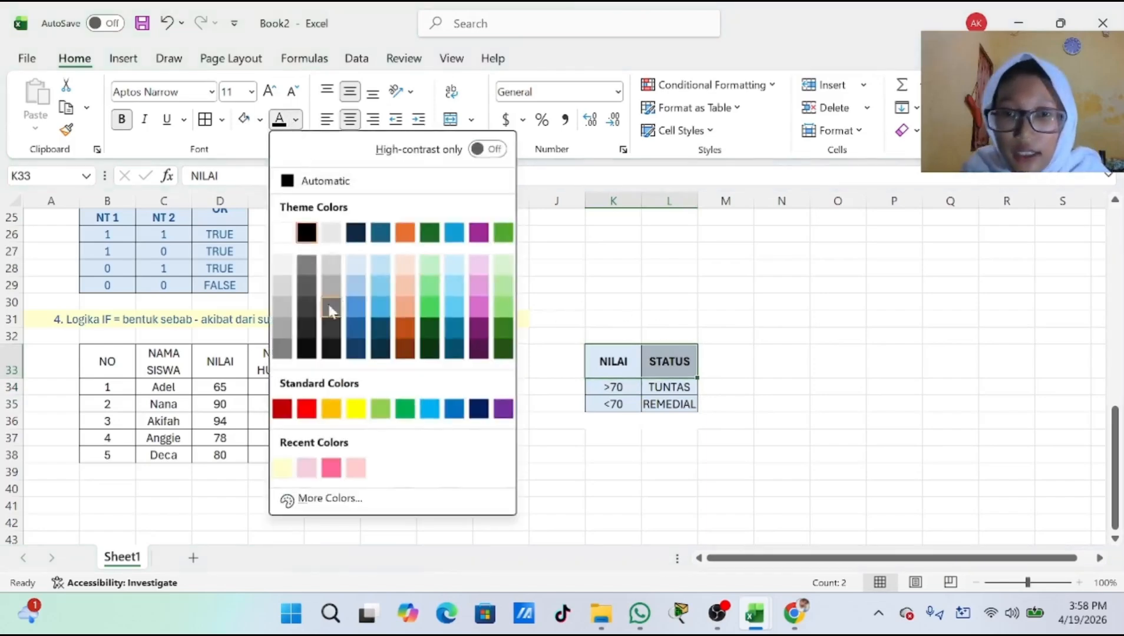
click(351, 326)
Enter the bold headings NILAI ANGKA in K38 and NILAI HURUF in L38 for a second criteria table.
scroll(530, 321, down, 2)
click(612, 353)
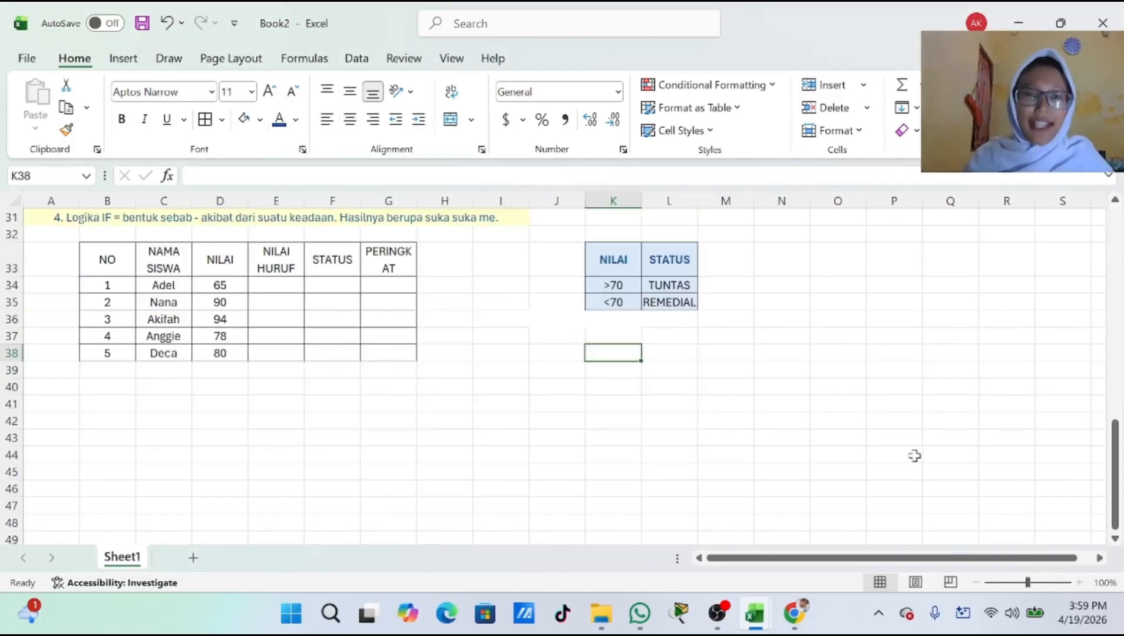
text(N)
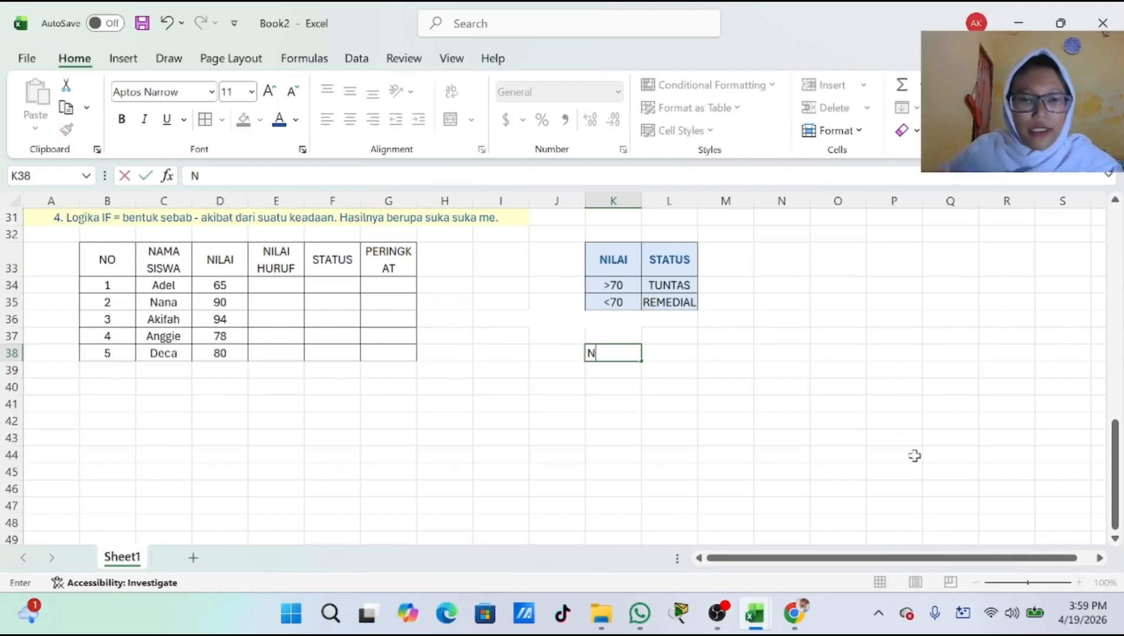
key(BackSpace)
key(ctrl+b)
text(NILAI AN)
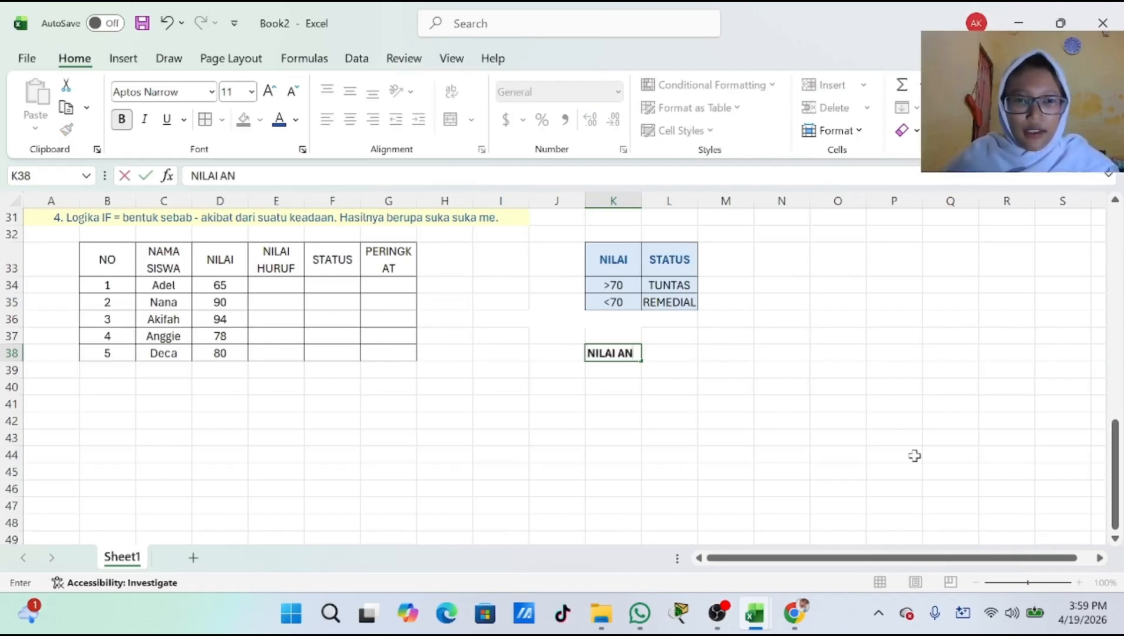
text(GKA)
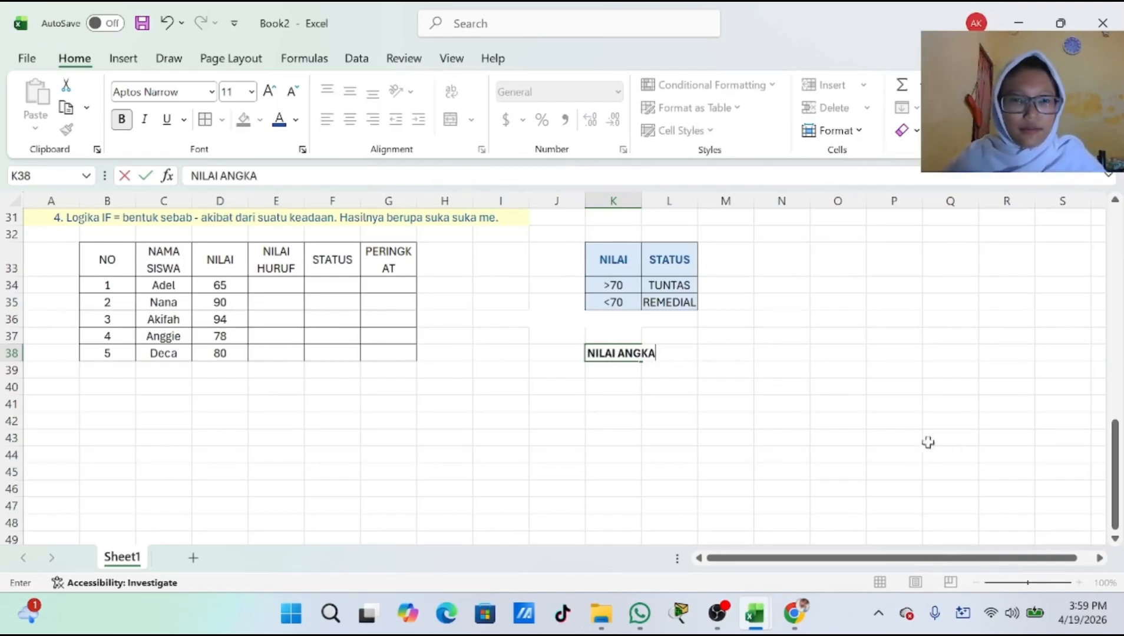
click(679, 370)
click(677, 354)
text(NI)
key(BackSpace)
key(BackSpace)
key(ctrl+b)
text(NILAI)
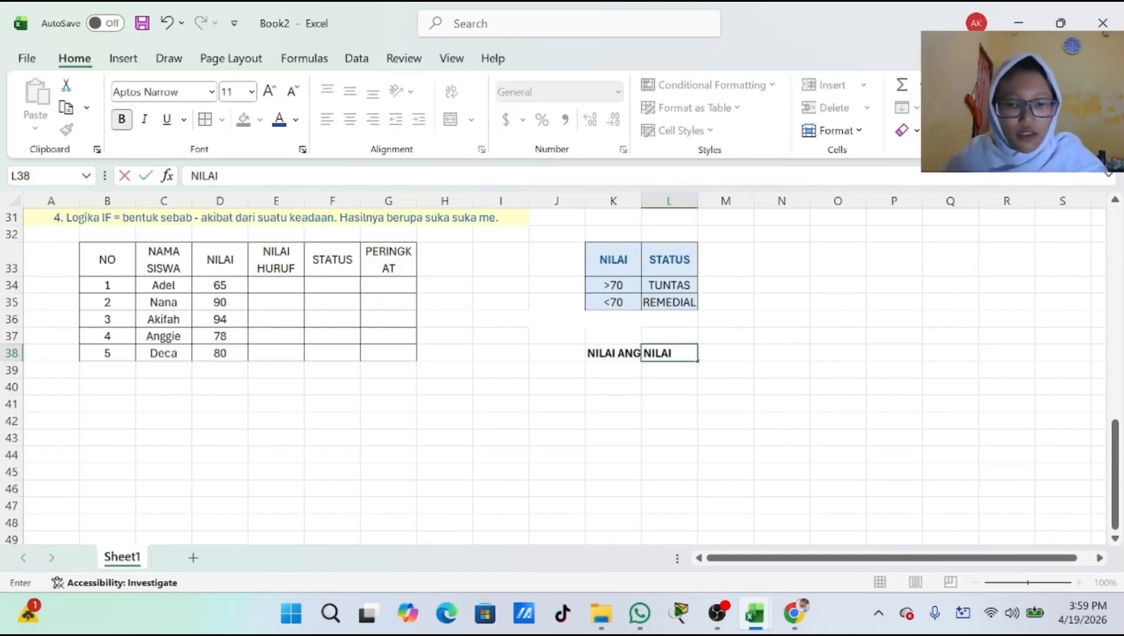
text( HURUF)
Wrap the text of the NILAI ANGKA and NILAI HURUF headings in K38 and L38.
click(618, 353)
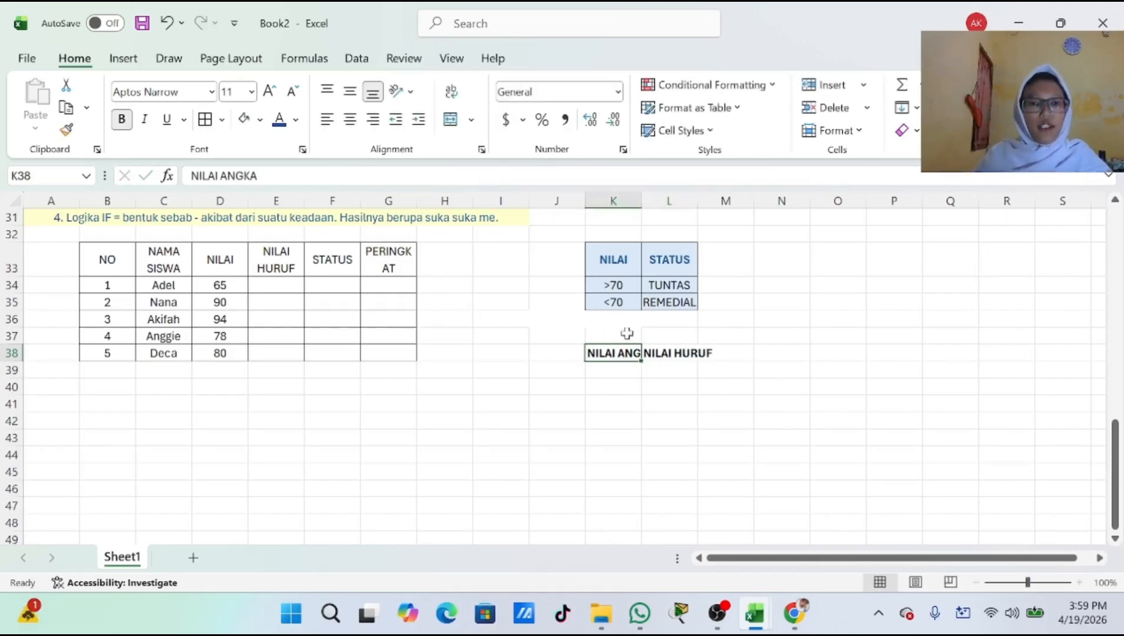
click(451, 92)
click(670, 365)
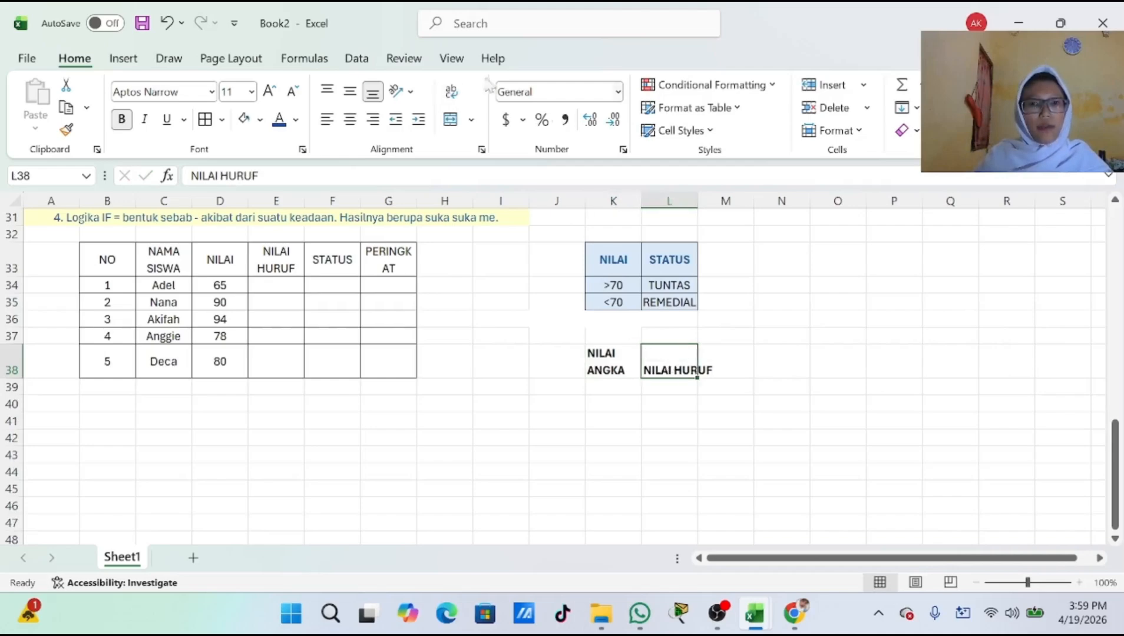
click(451, 91)
click(664, 389)
Enter the score ranges 90-100 with grade A and 80-89 with grade B in K39:L40.
click(614, 394)
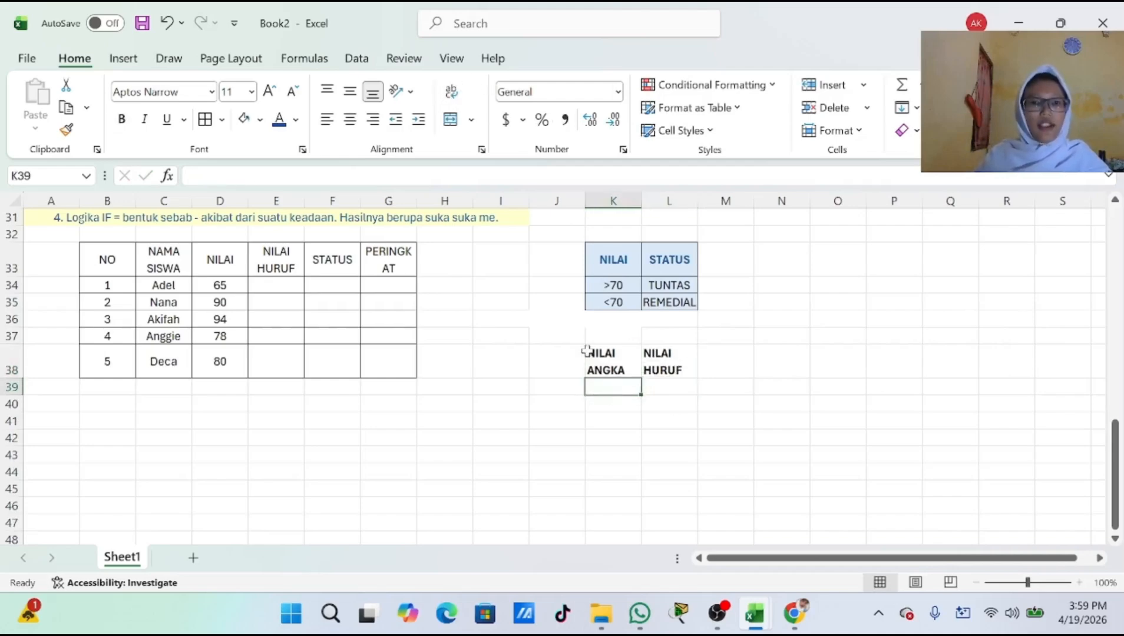
text(90-100)
key(Tab)
text(A)
key(Up)
key(Down)
key(Down)
click(615, 404)
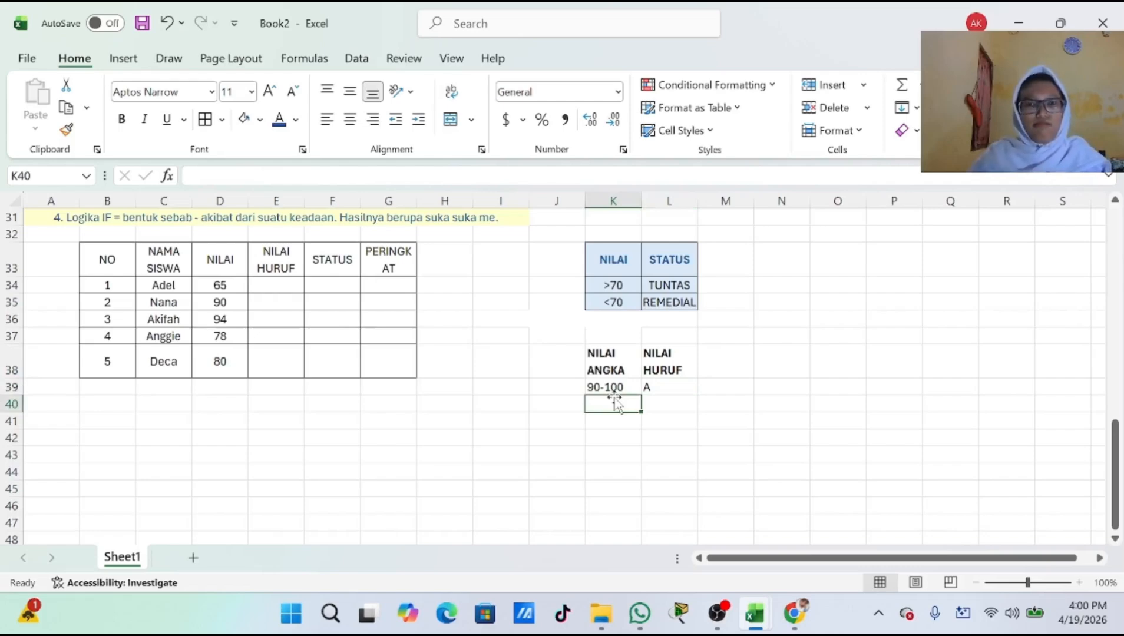
text(80-89)
key(Tab)
text(B)
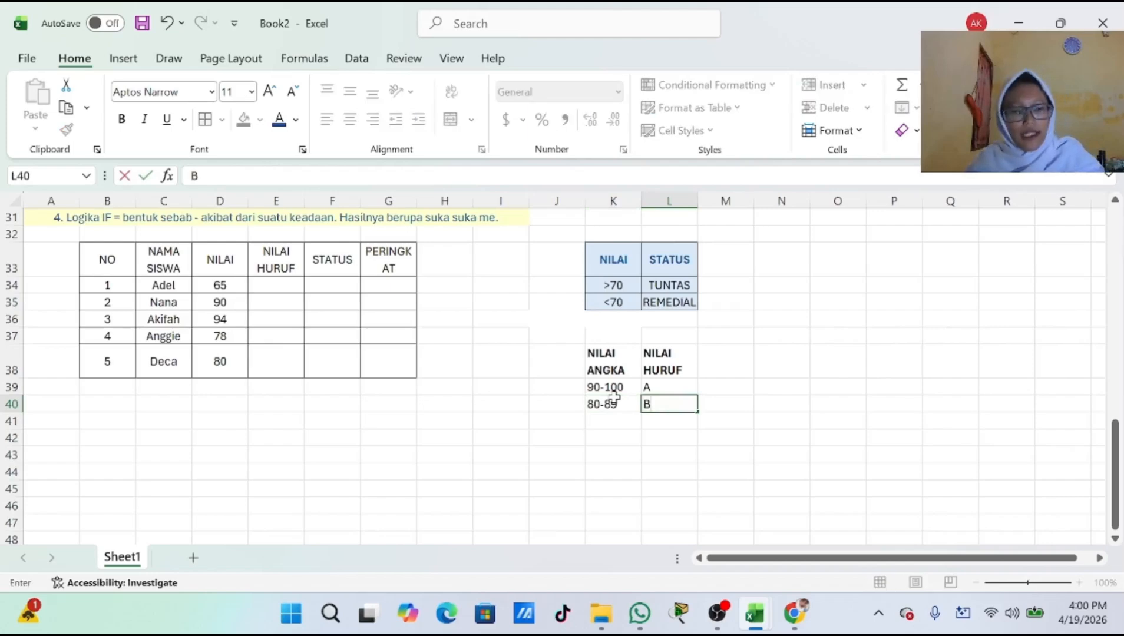
key(Return)
Enter the score ranges 70-79 with grade C, 60-69 with grade D and <60 with grade E in K41:L43.
key(Return)
key(Up)
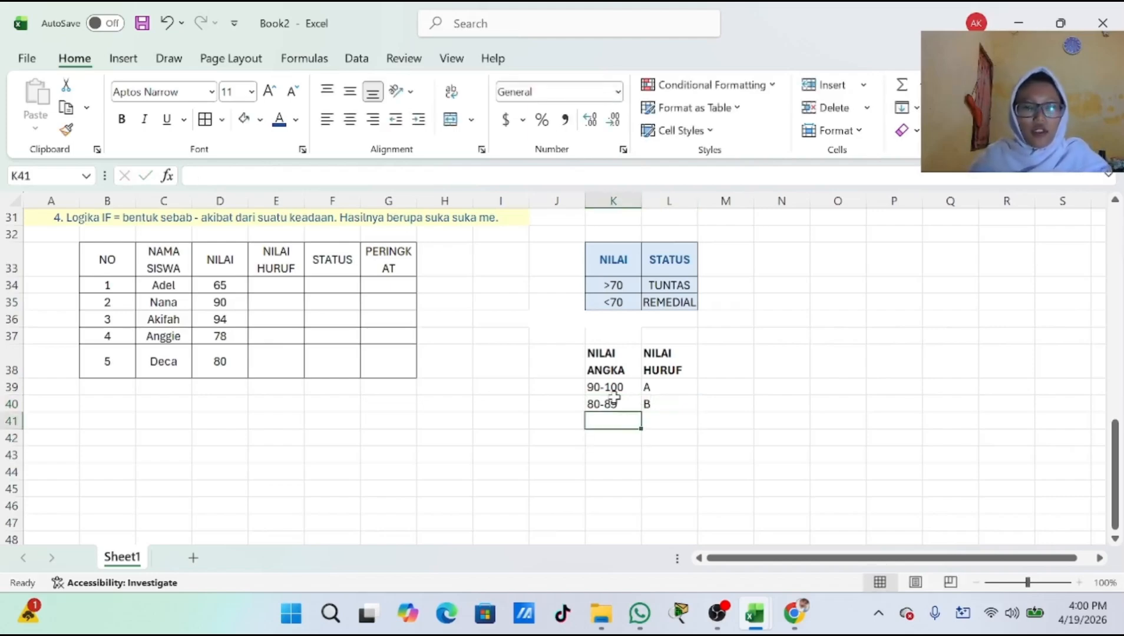
text(70-79)
key(Tab)
text(C)
key(Return)
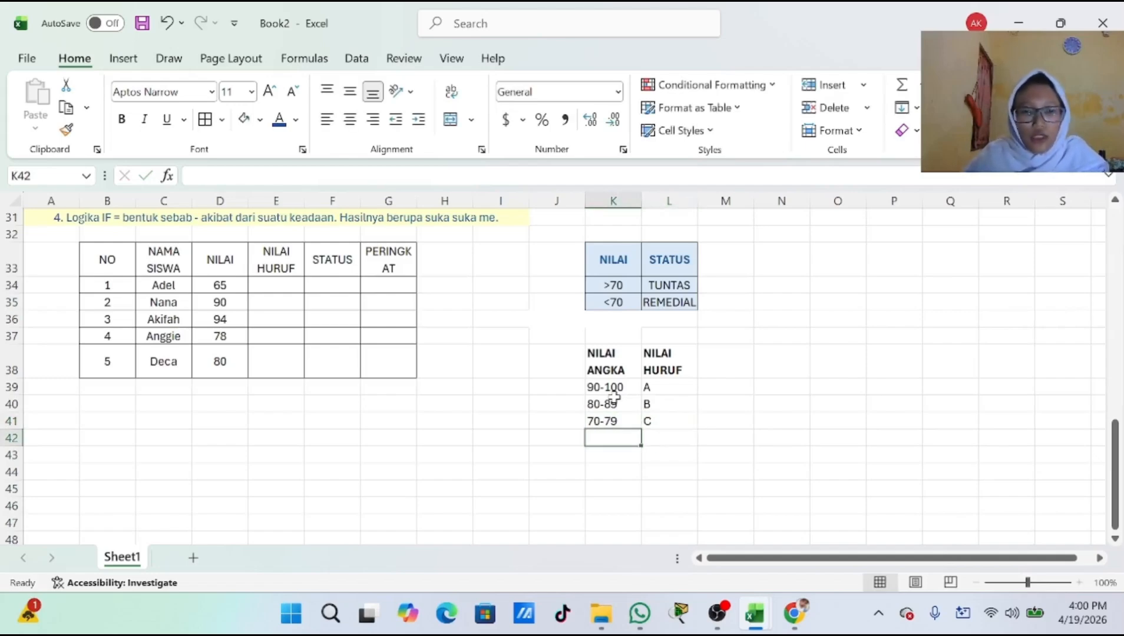
text(60-69)
key(Tab)
text(D)
key(Return)
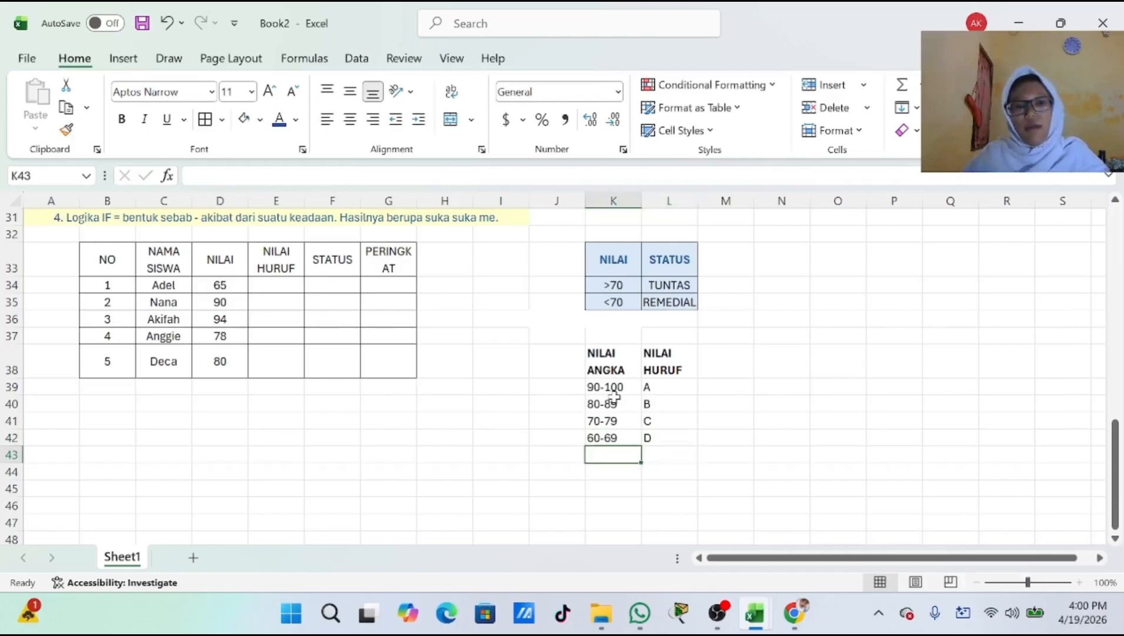
text(,)
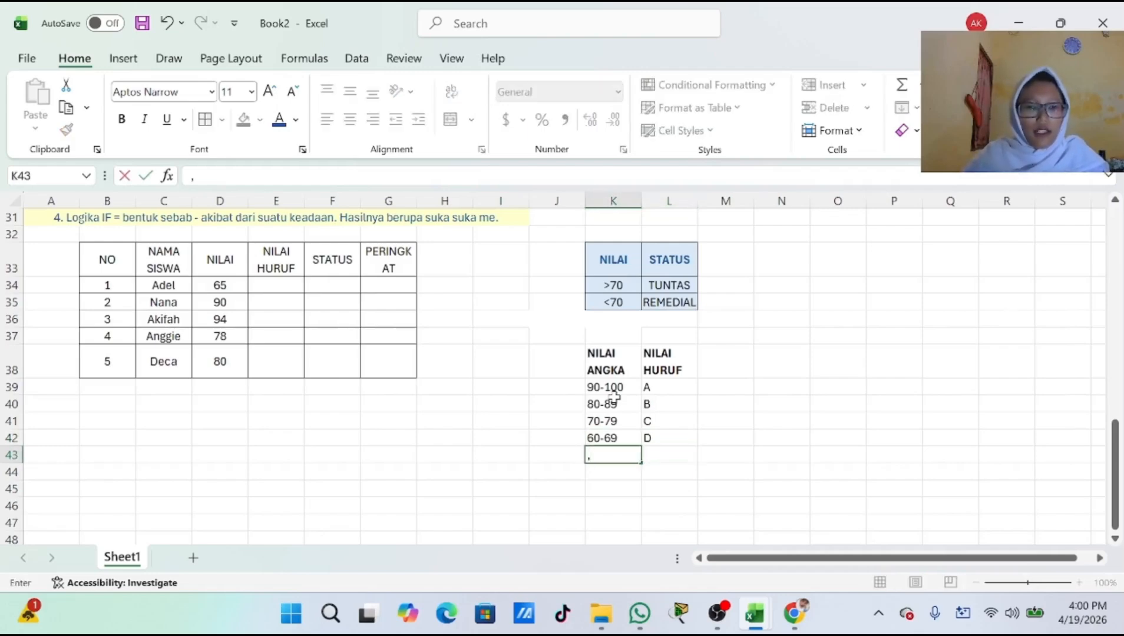
text(60)
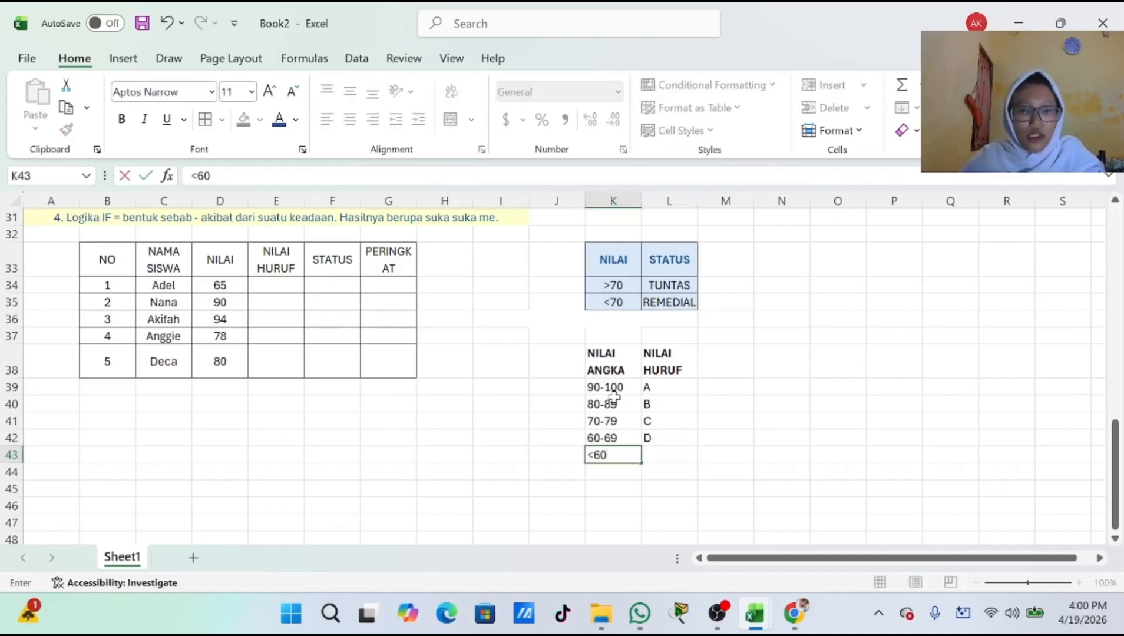
key(Tab)
text(E)
Format the letter-grade table K38:L43 with text centred both ways, all borders and a light blue fill.
drag(617, 371, 667, 455)
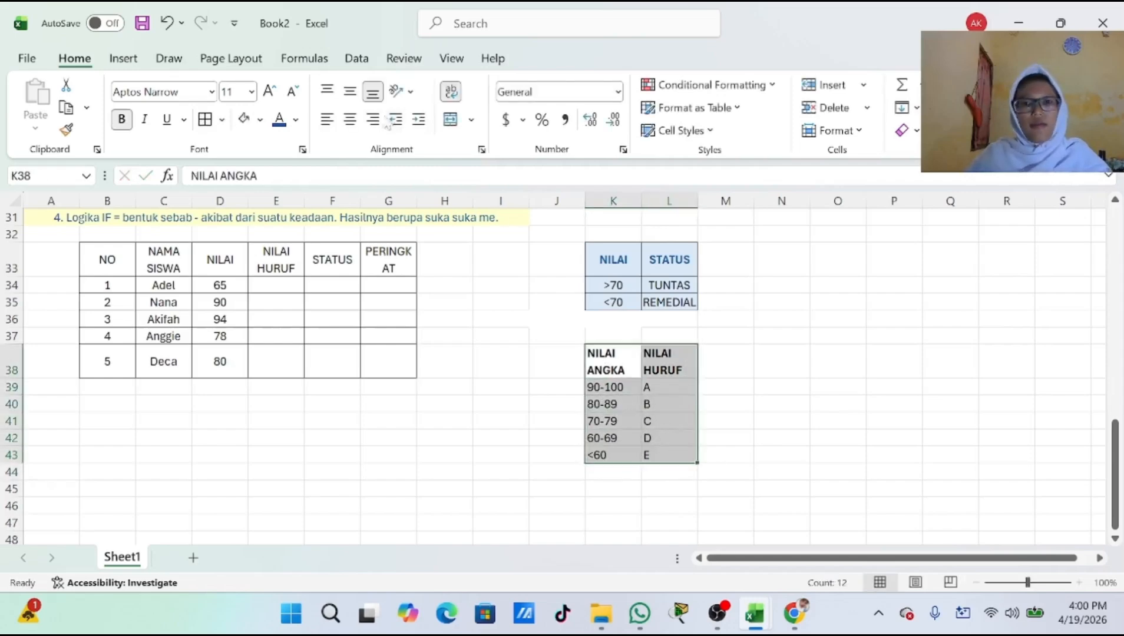
click(349, 119)
click(349, 91)
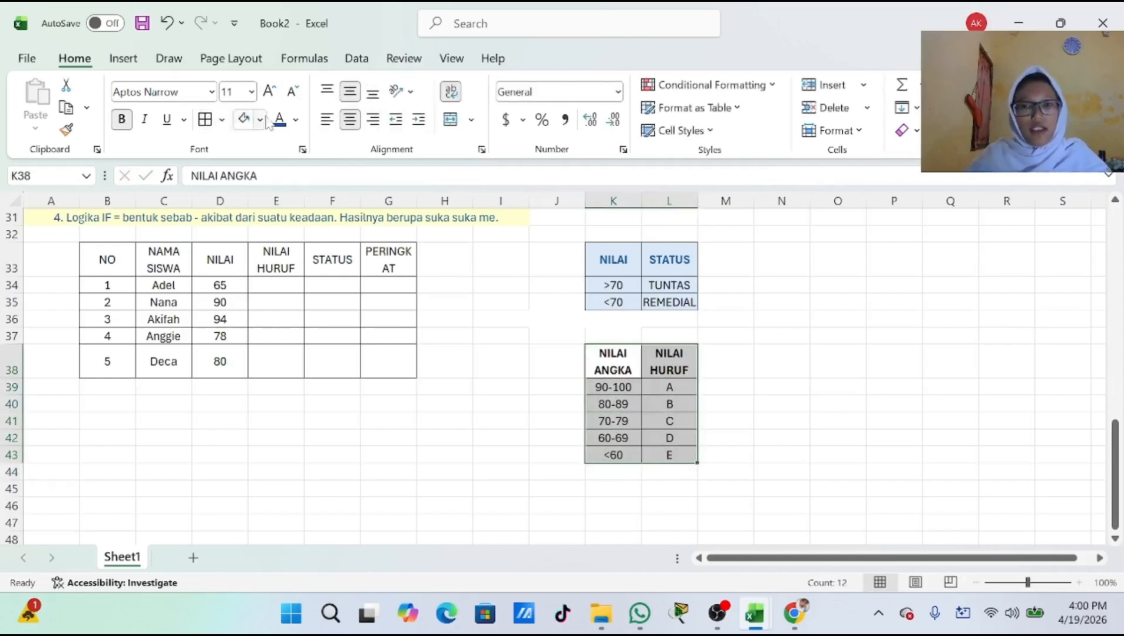
click(260, 120)
click(302, 209)
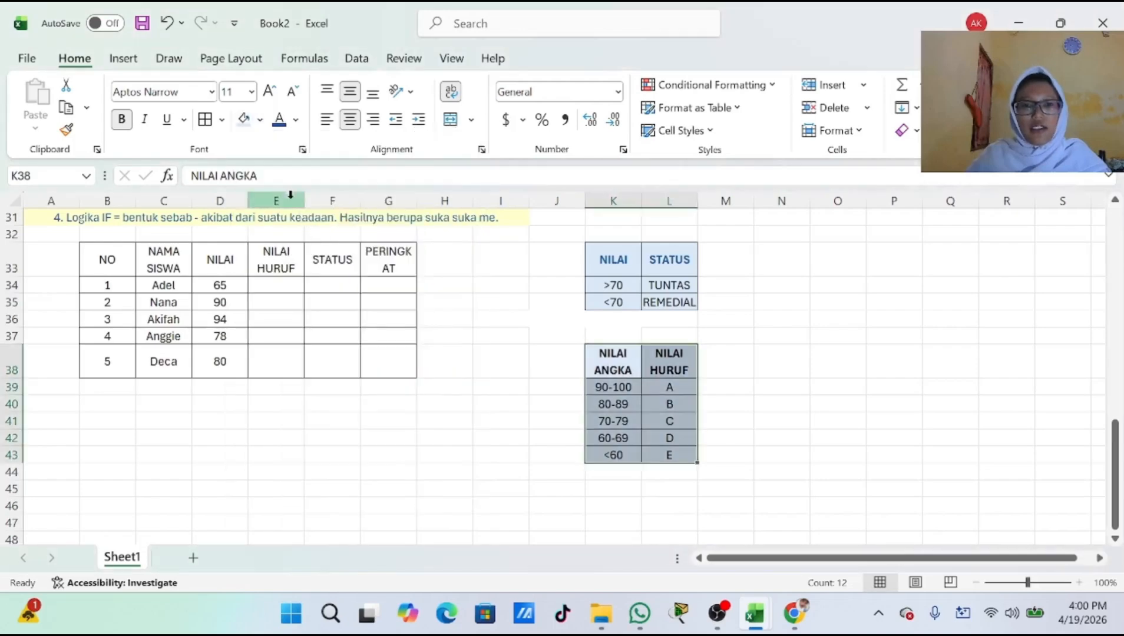
click(644, 413)
Set the font colour of the headings NILAI ANGKA and NILAI HURUF in K38:L38 to dark blue.
drag(599, 364, 685, 377)
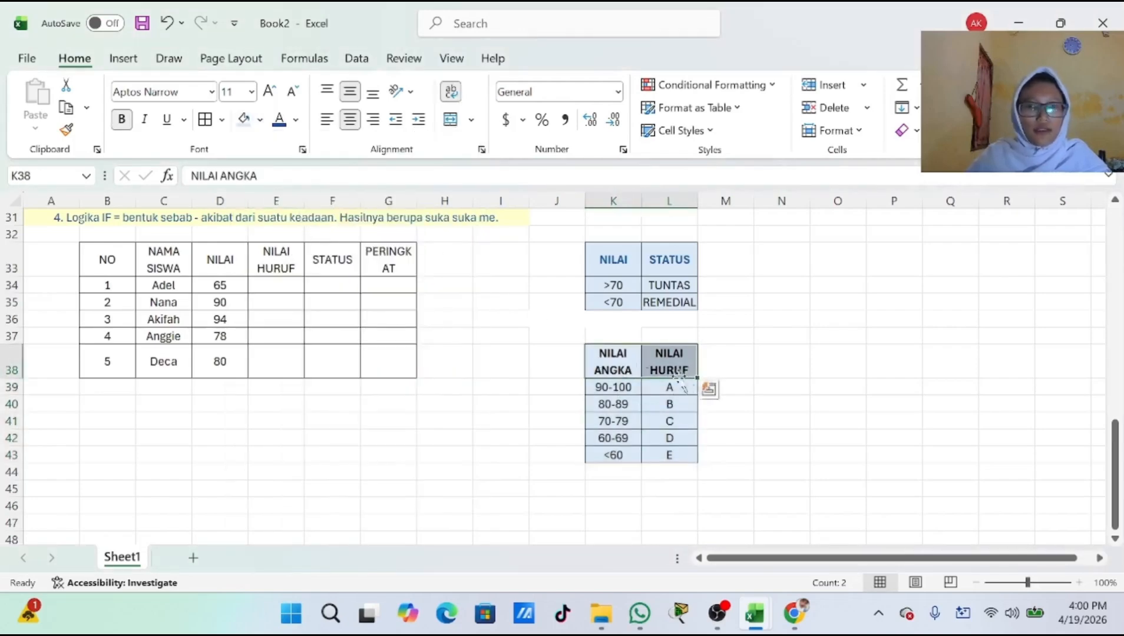
click(667, 369)
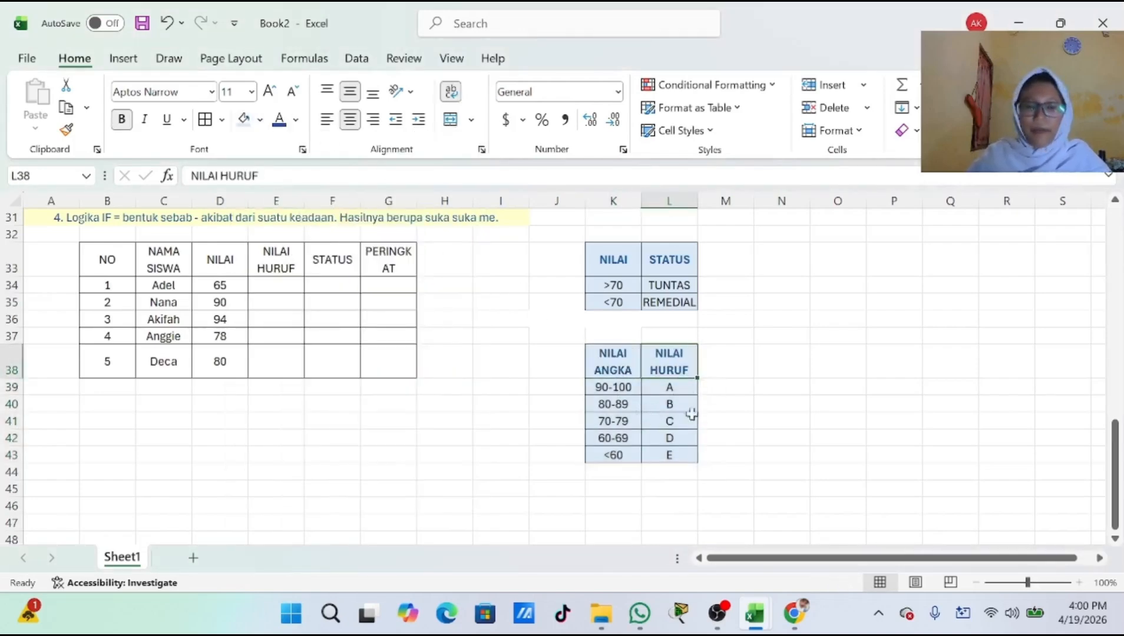
scroll(765, 433, down, 1)
scroll(671, 403, up, 2)
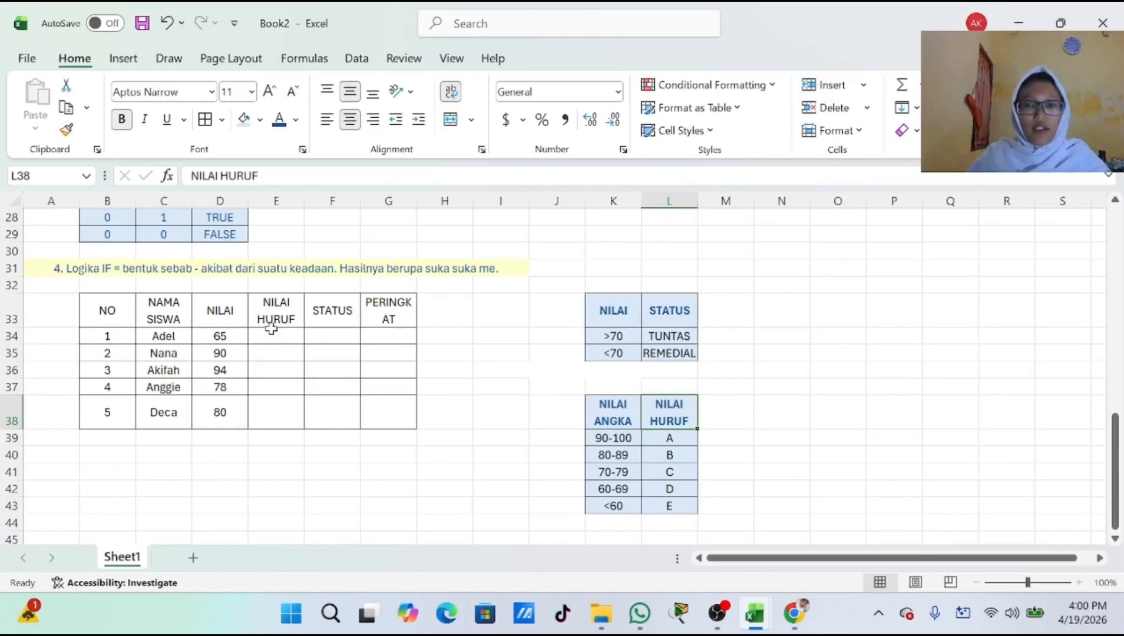
click(271, 330)
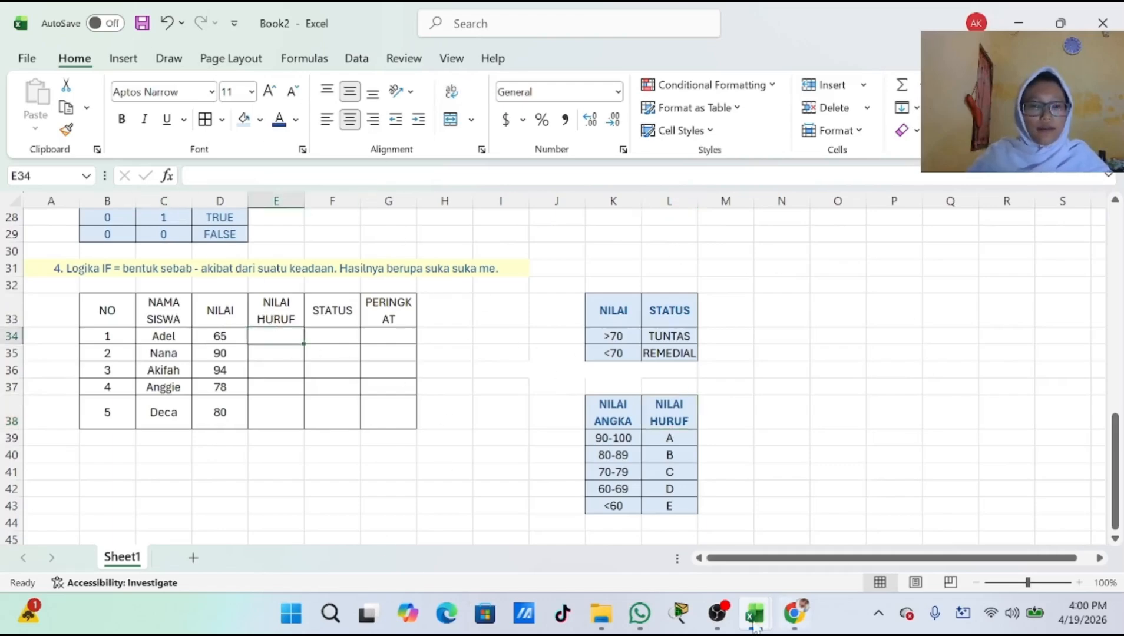
mouse_move(767, 626)
click(734, 586)
mouse_move(748, 607)
click(866, 559)
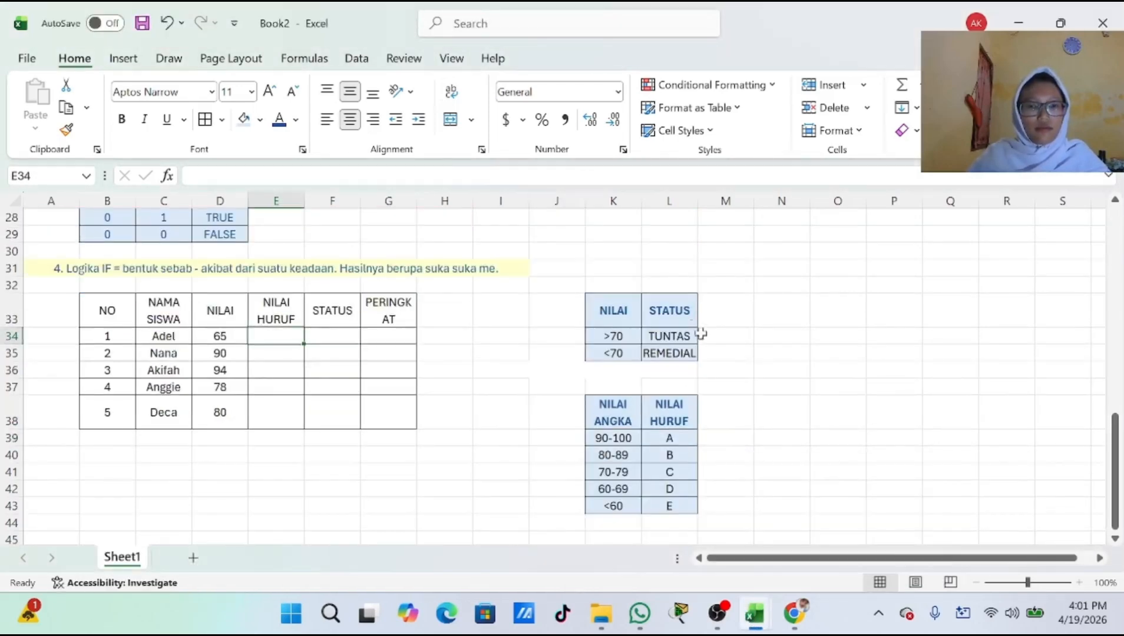
Change the score criterion for TUNTAS in K34 to >=70.
click(614, 336)
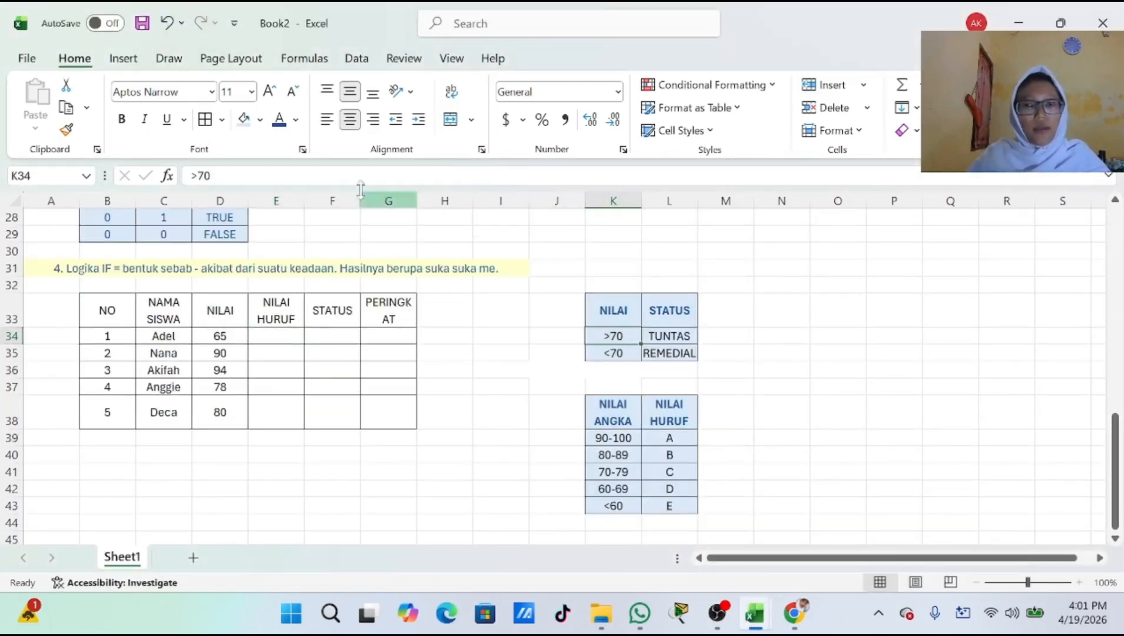
click(247, 176)
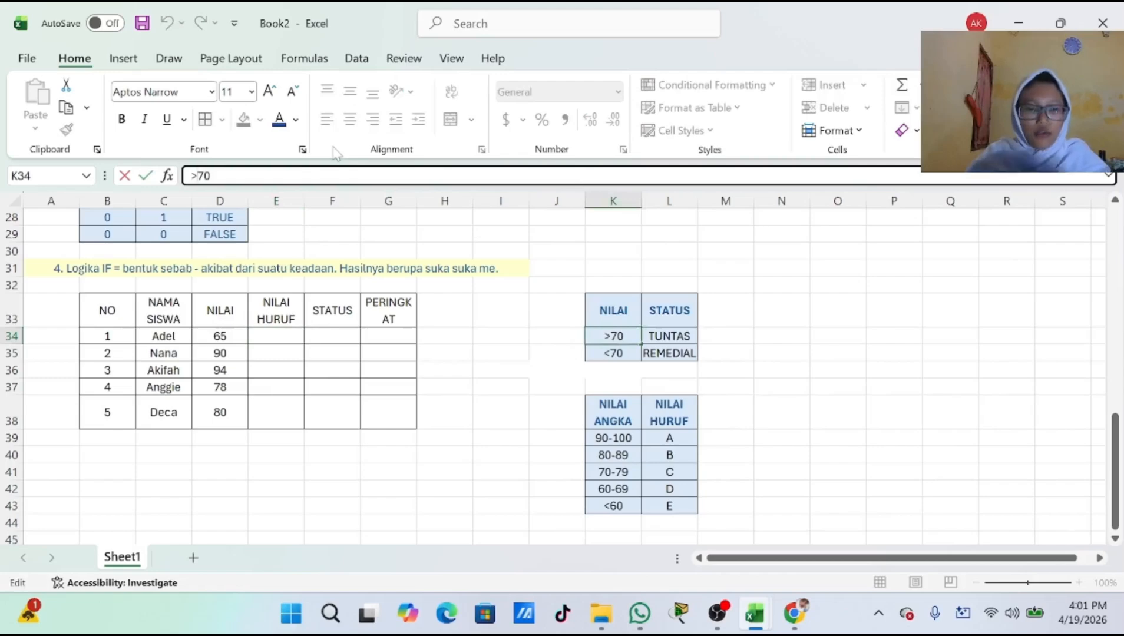
text(=)
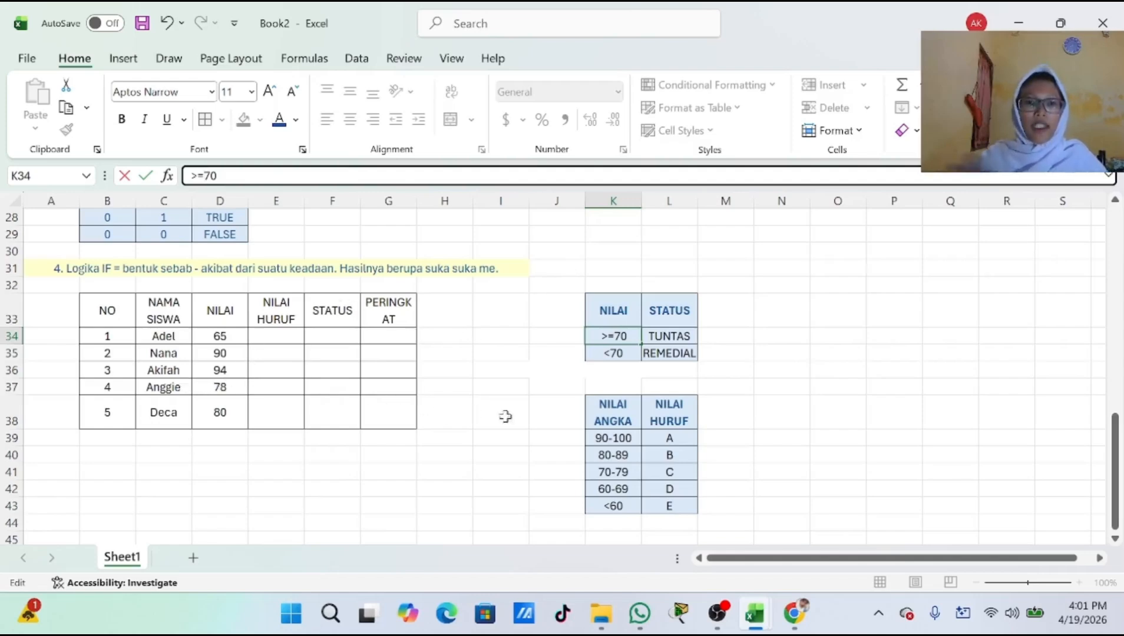
click(216, 335)
Set the fourth student's NILAI score in D37 to 70.
click(231, 366)
click(236, 390)
key(BackSpace)
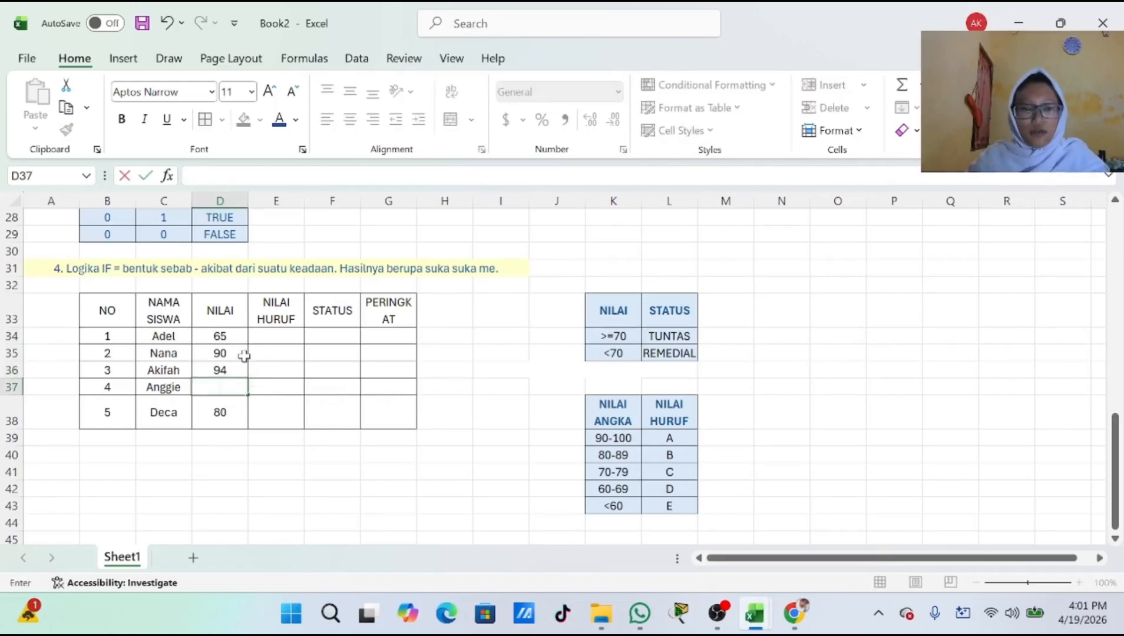
text(70)
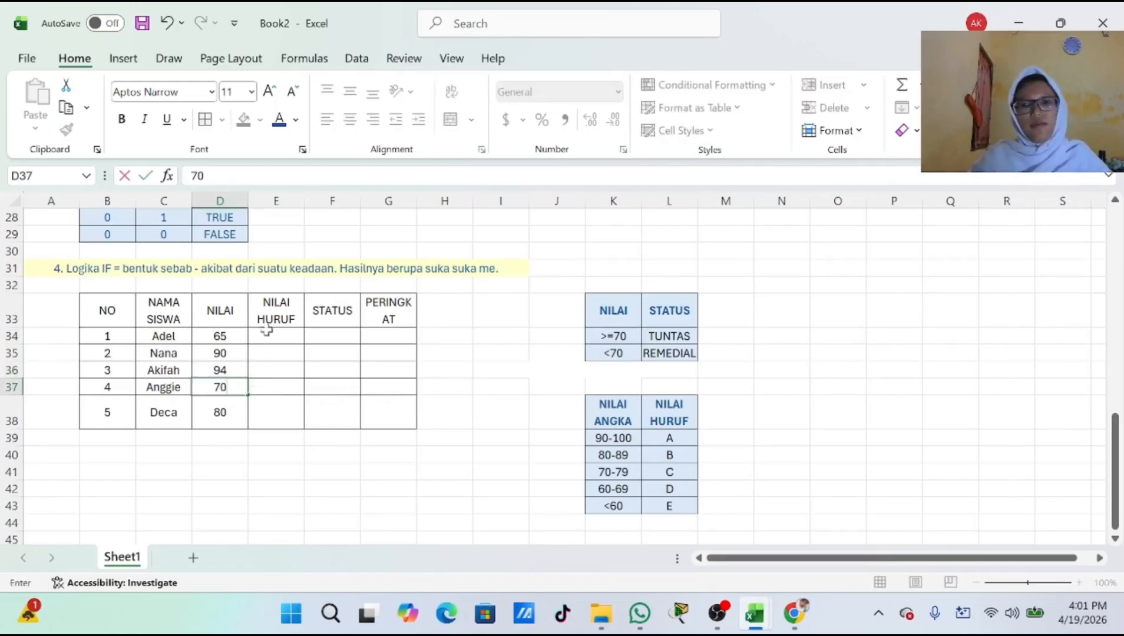
Begin the NILAI HURUF formula in E34 with =IF(D34>=90,"A", for the first student.
click(265, 335)
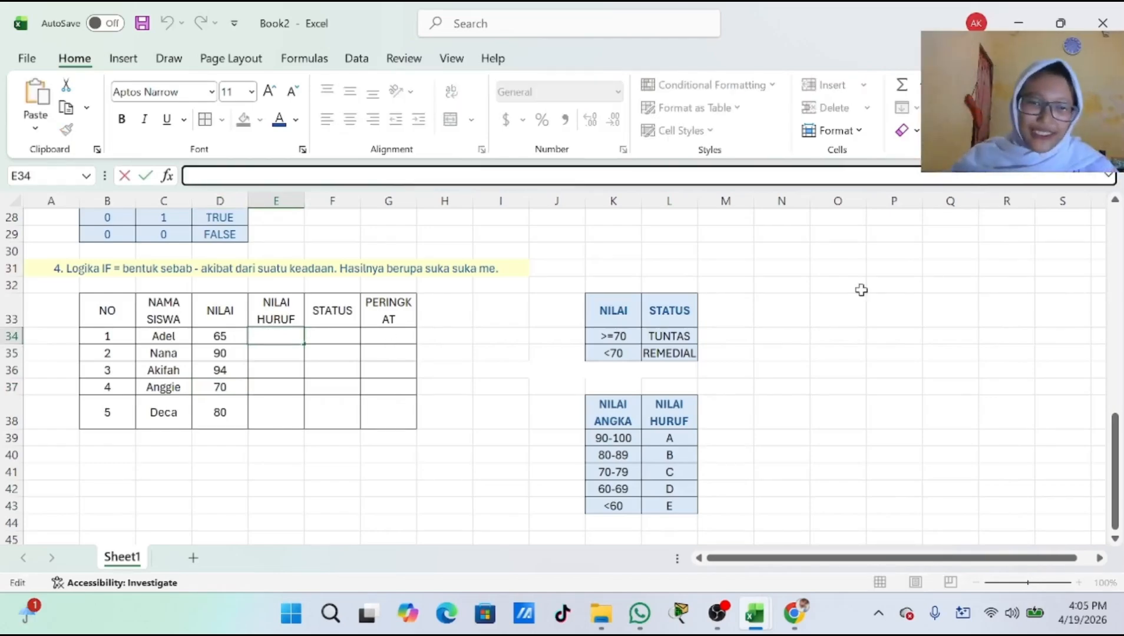
text(=IF()
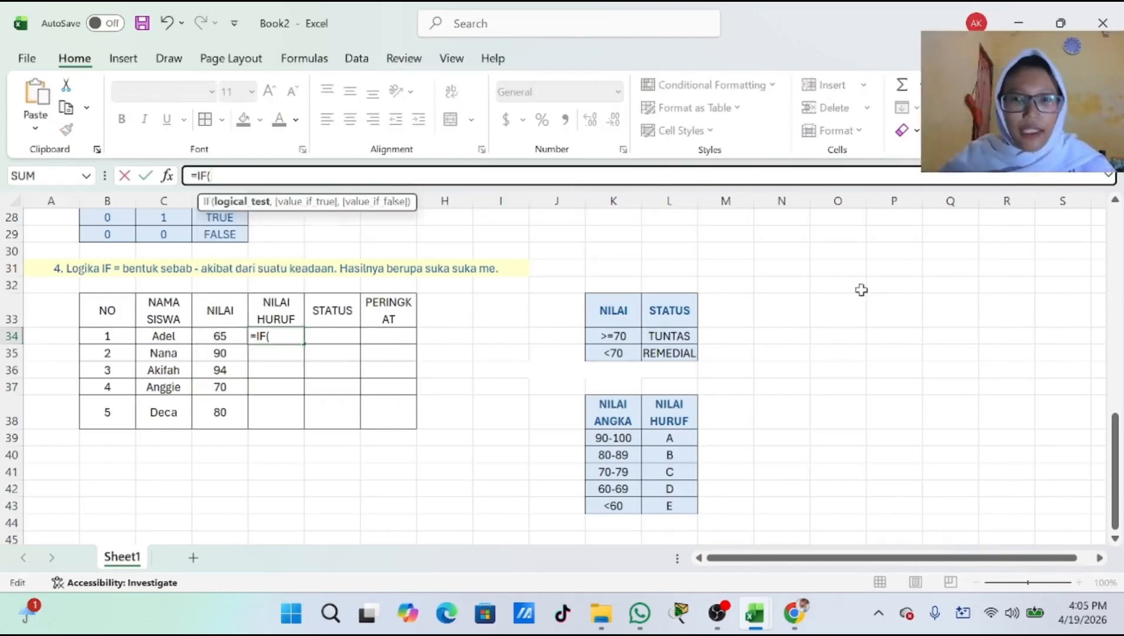
click(214, 333)
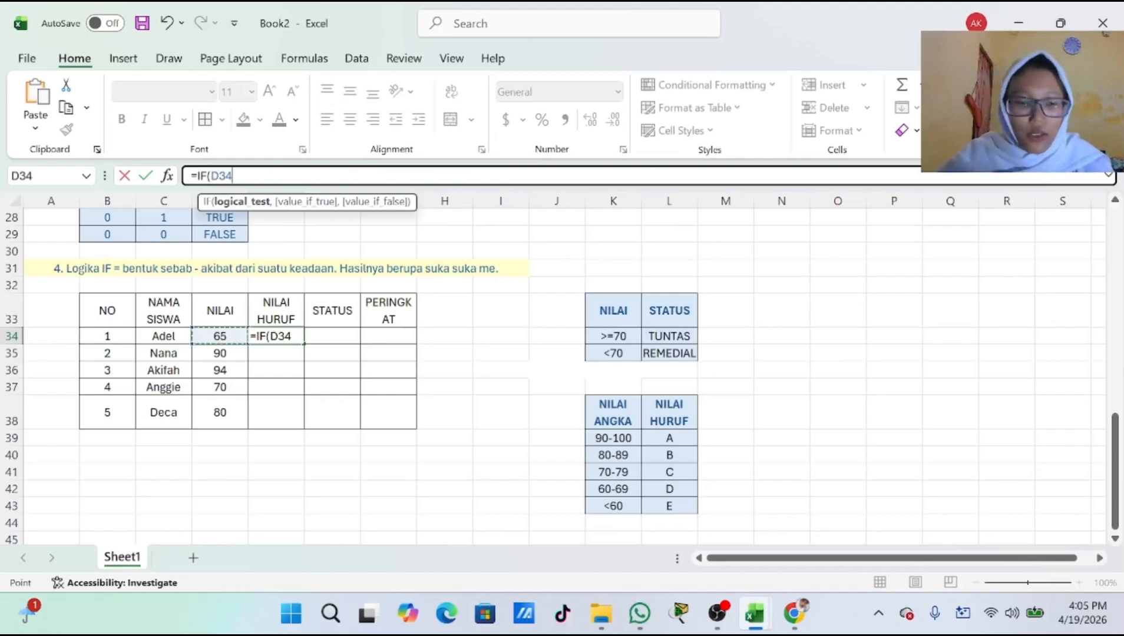
text(>=90,"A)
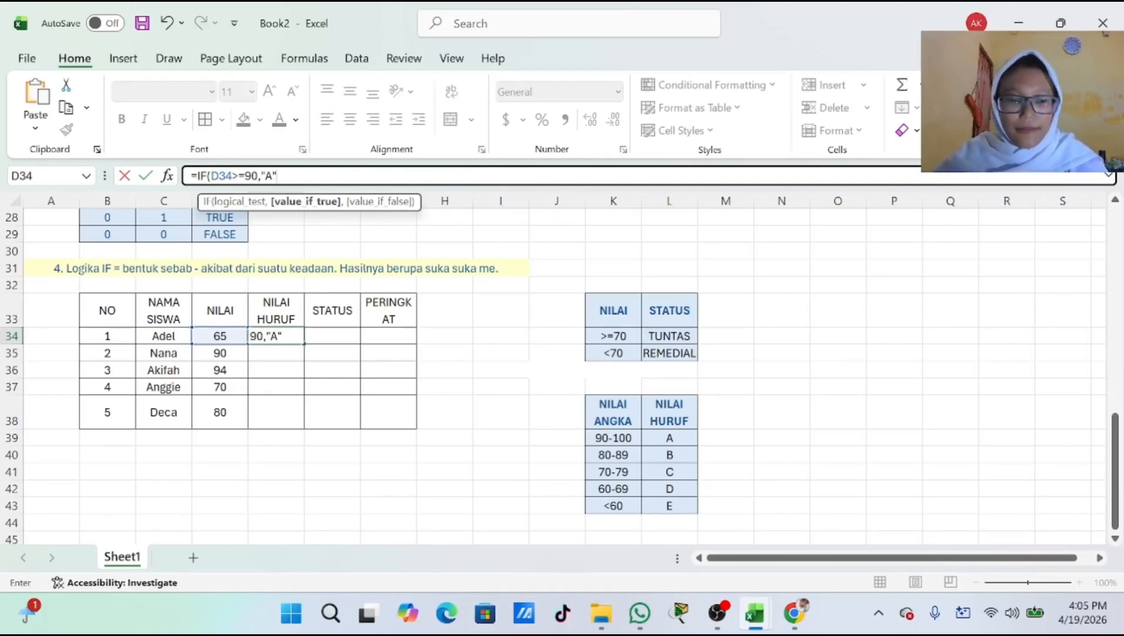
text(")
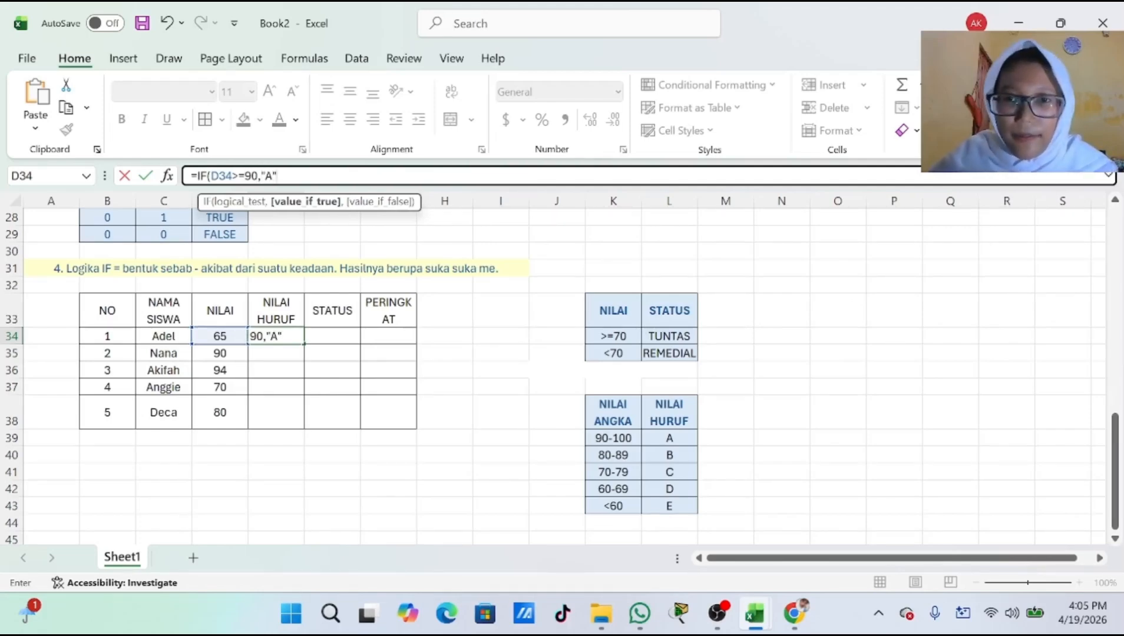
text(,)
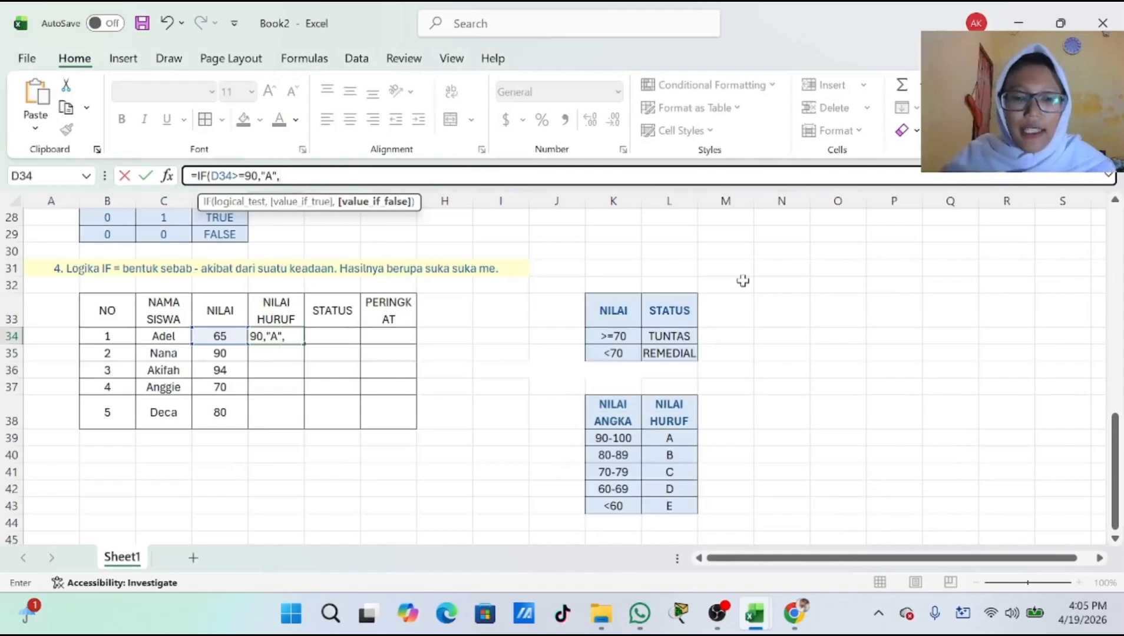
Extend the E34 formula with the nested condition IF(D34>=80,"B", for grade B.
text(IF()
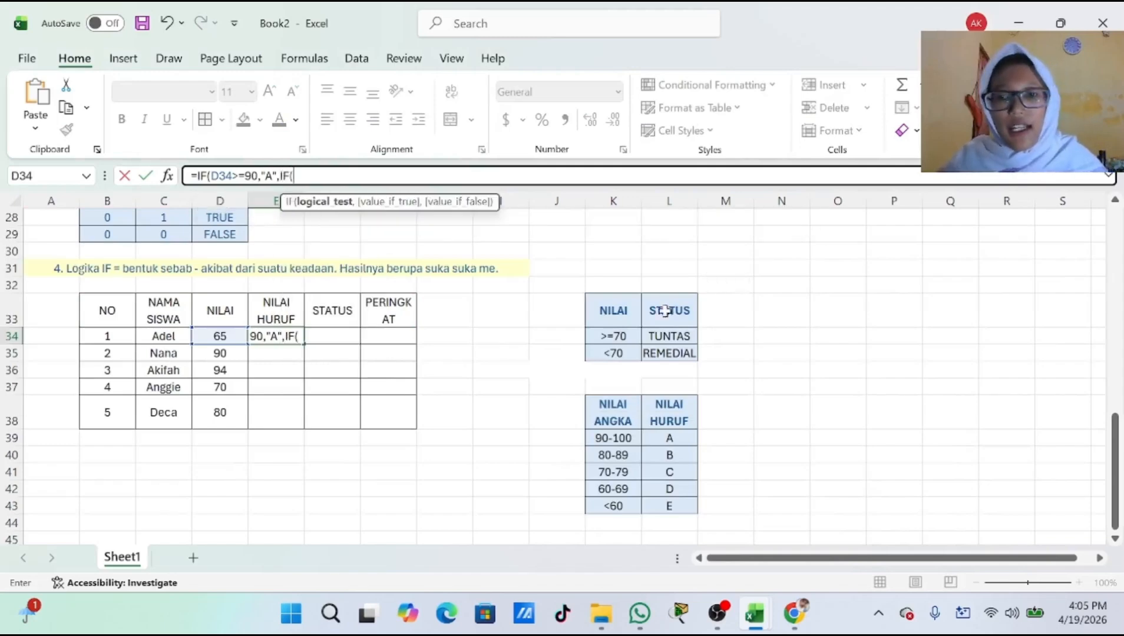
click(236, 335)
text(>=80)
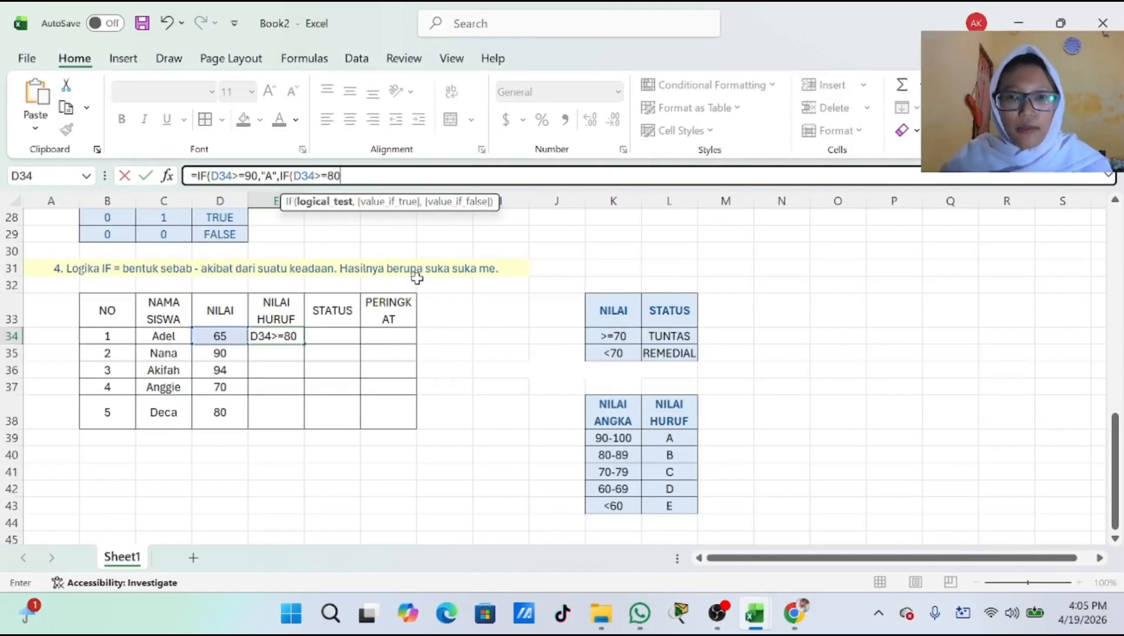
text(,)
text("B)
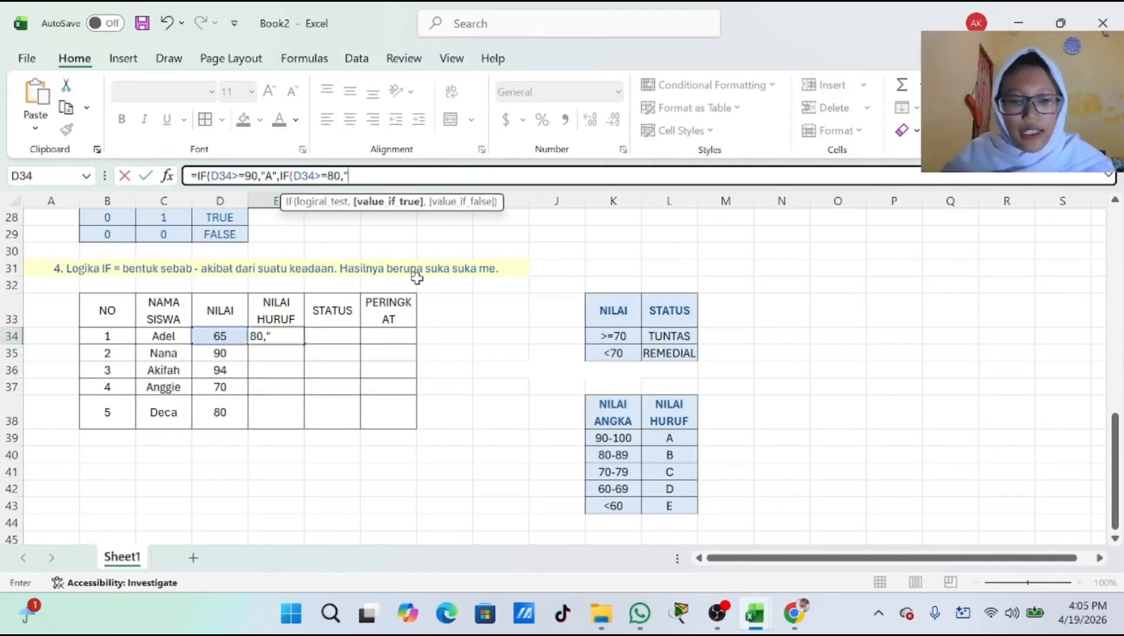
text(",)
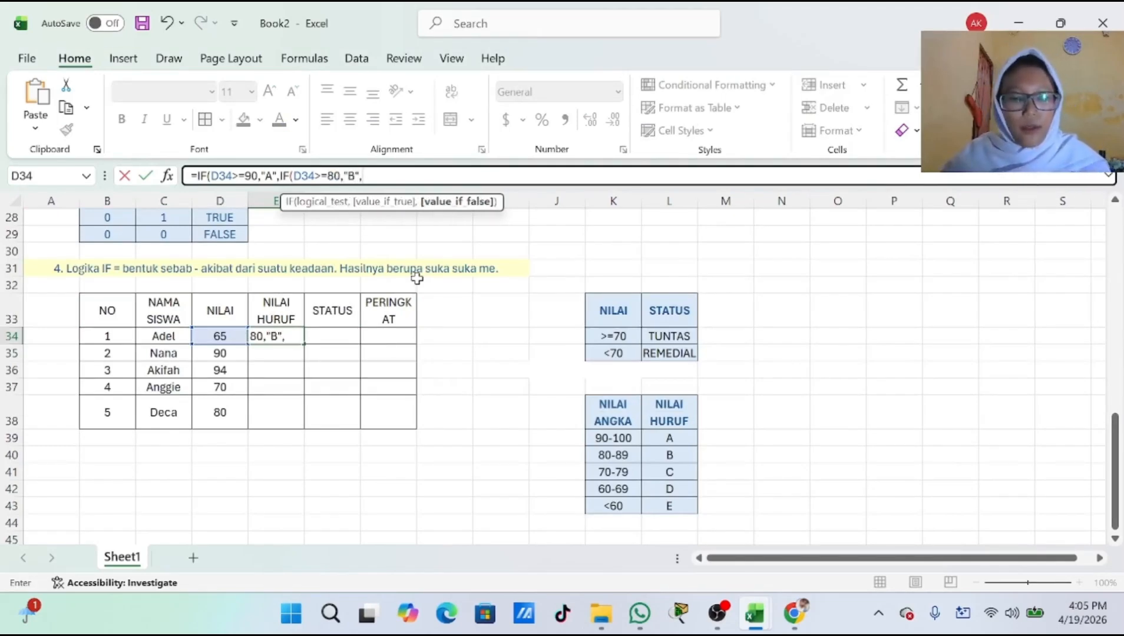
Add the nested condition IF(D34>=70,"C", for grade C to the E34 formula.
text(IF)
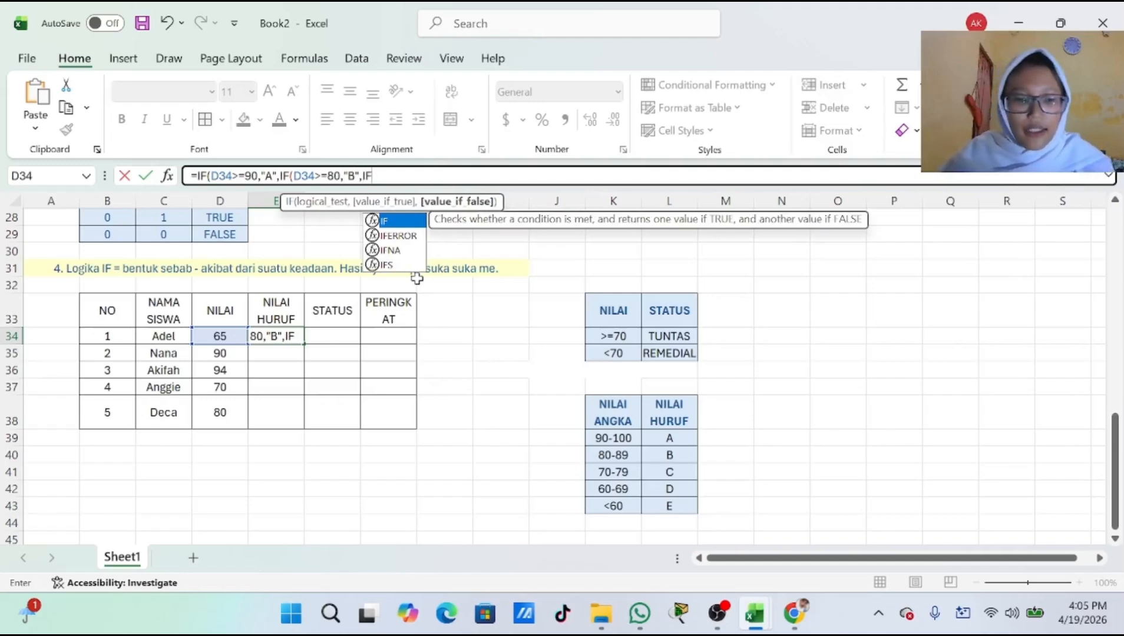
text(()
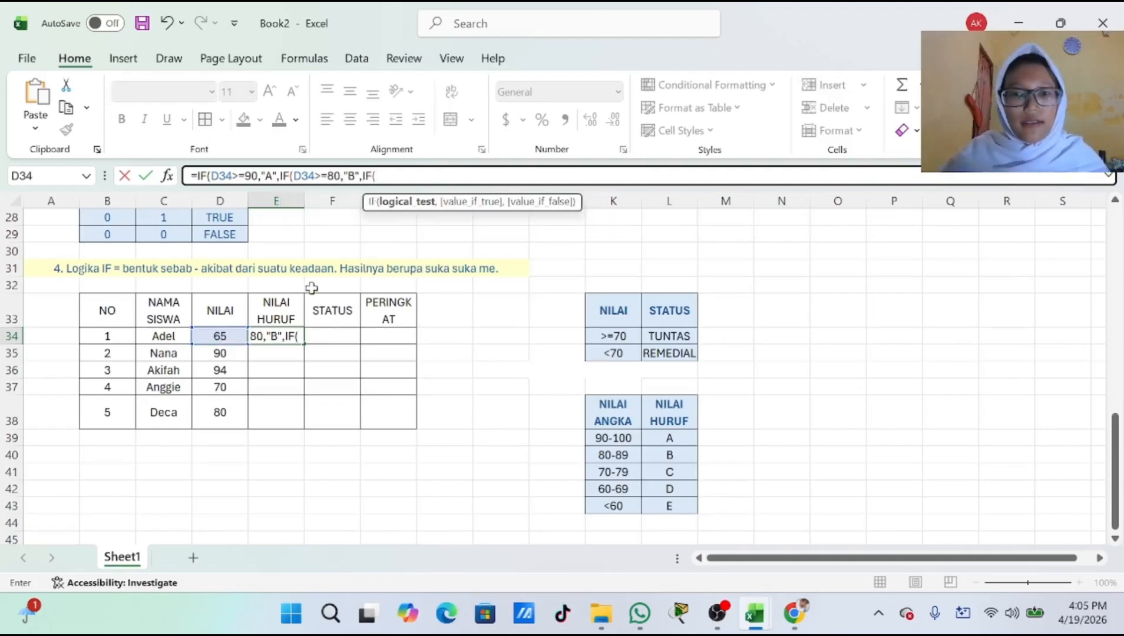
click(220, 336)
text(<)
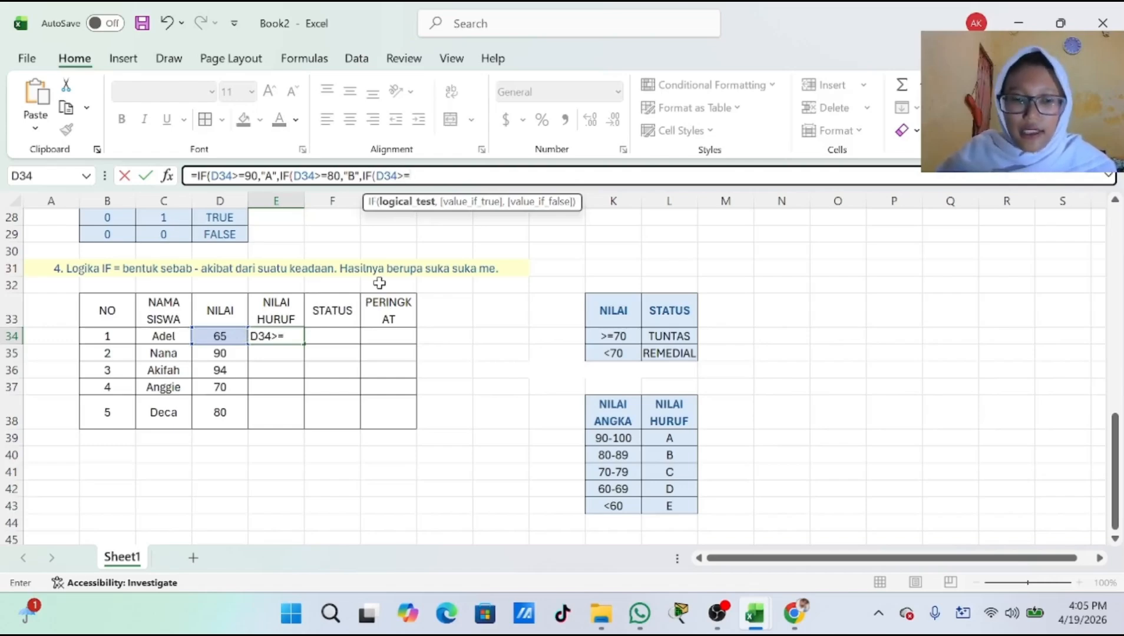
text(70,"C")
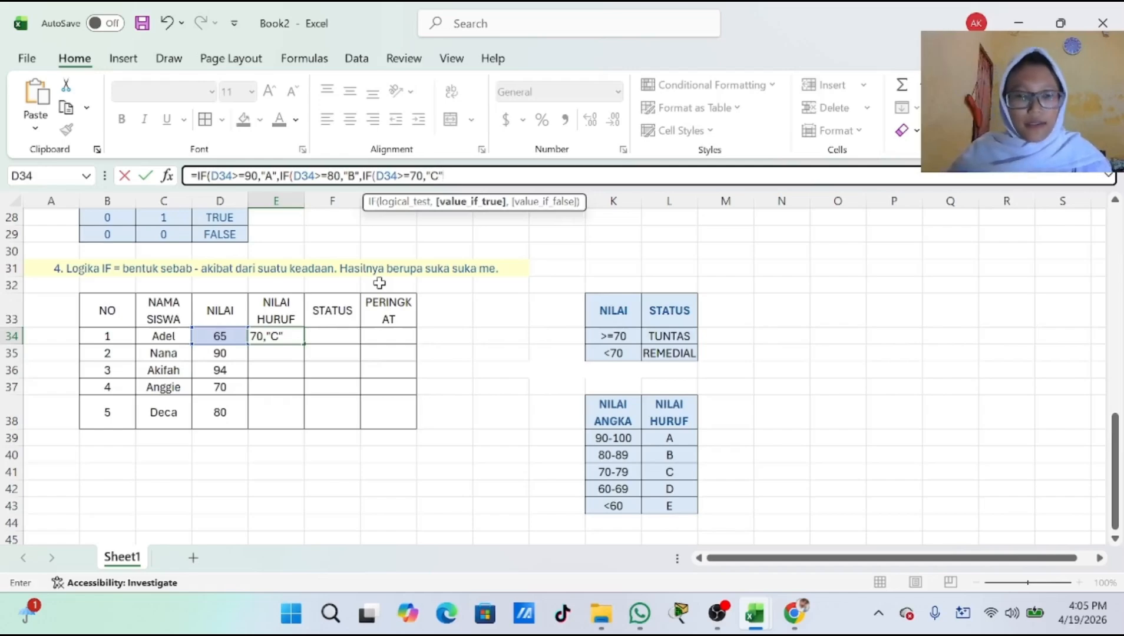
text(,)
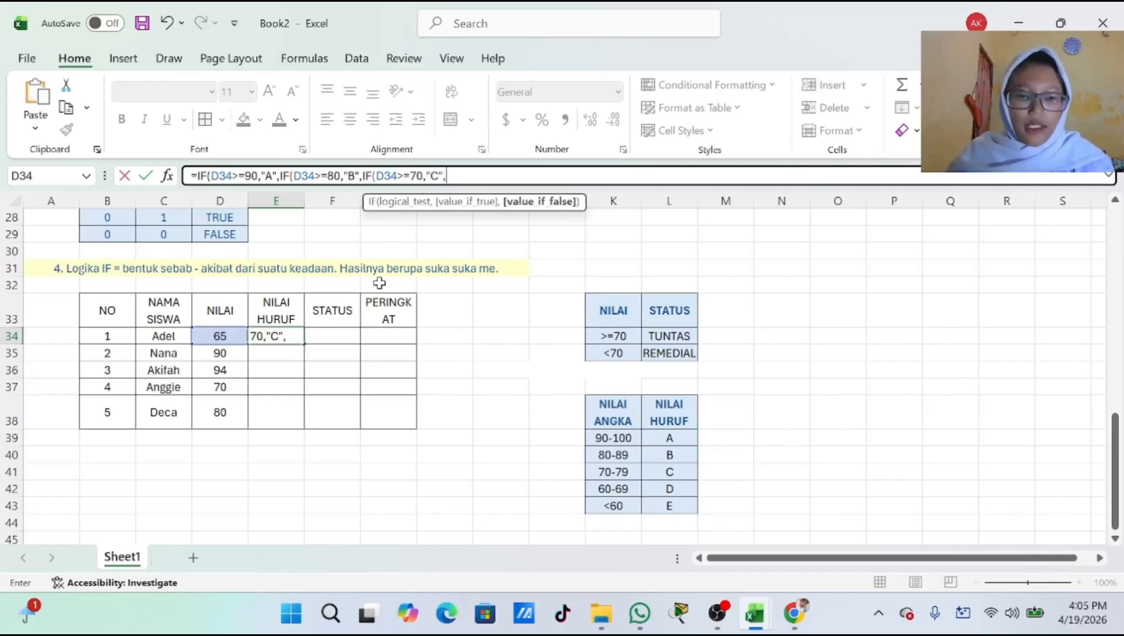
Add the nested condition IF(D34>=60,"D", for grade D to the E34 formula and begin another IF.
text(IF)
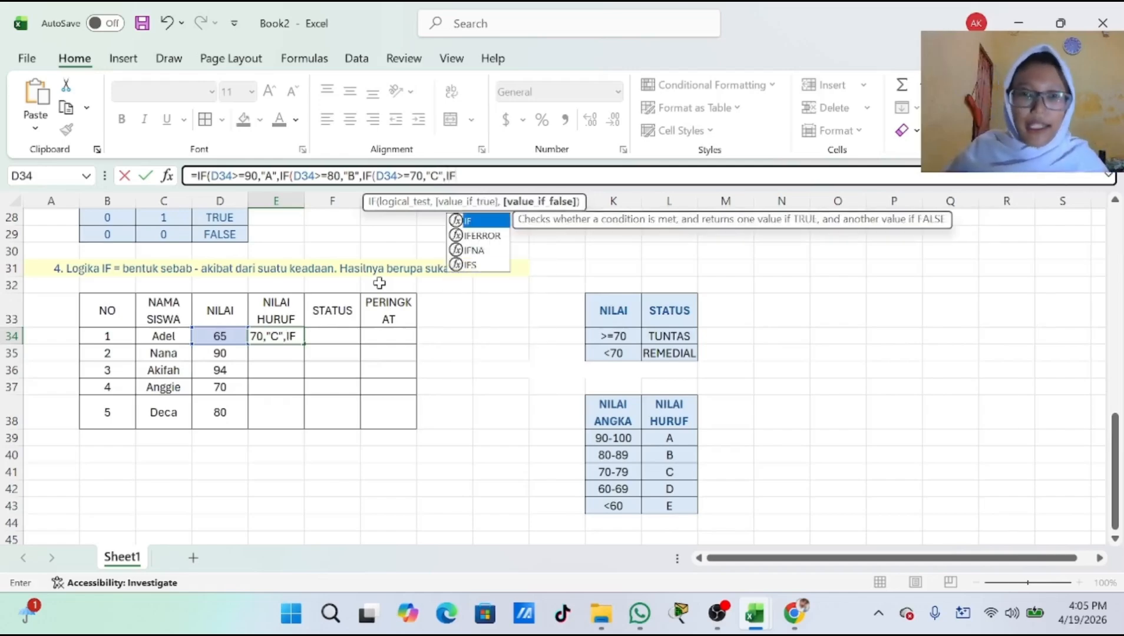
text(()
key(Left)
text(>)
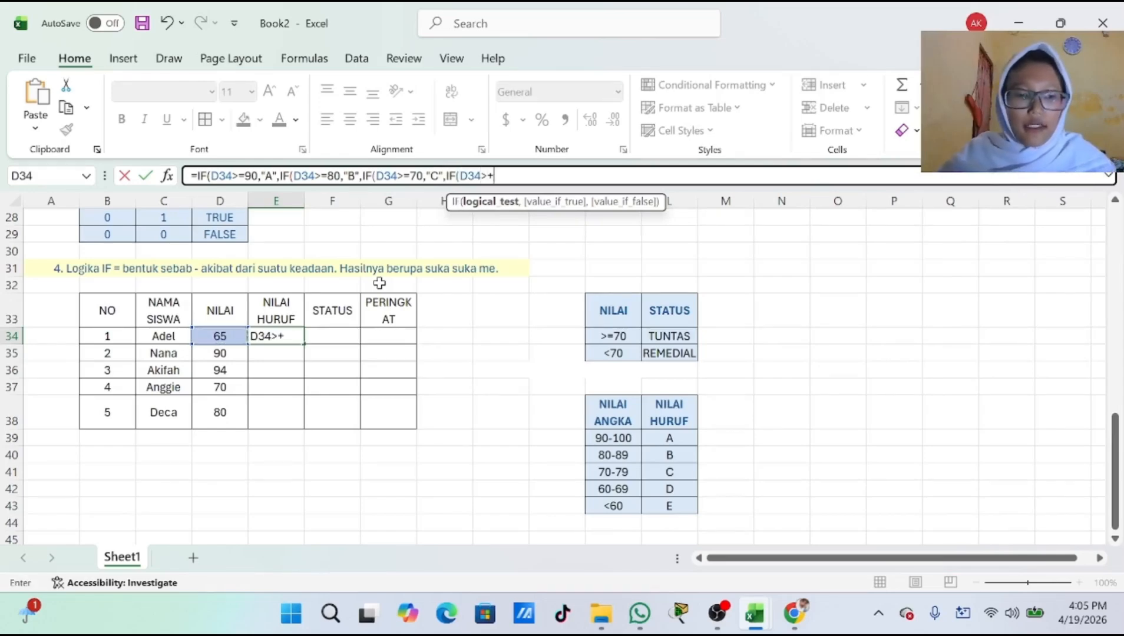
text(=60,'D')
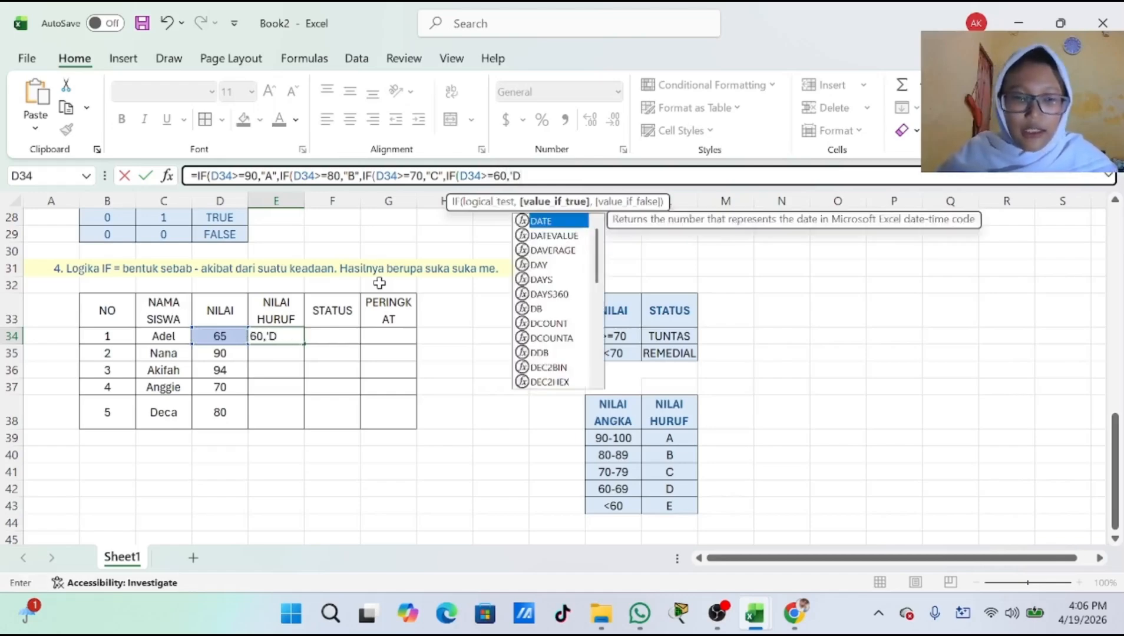
key(BackSpace)
key(BackSpace)
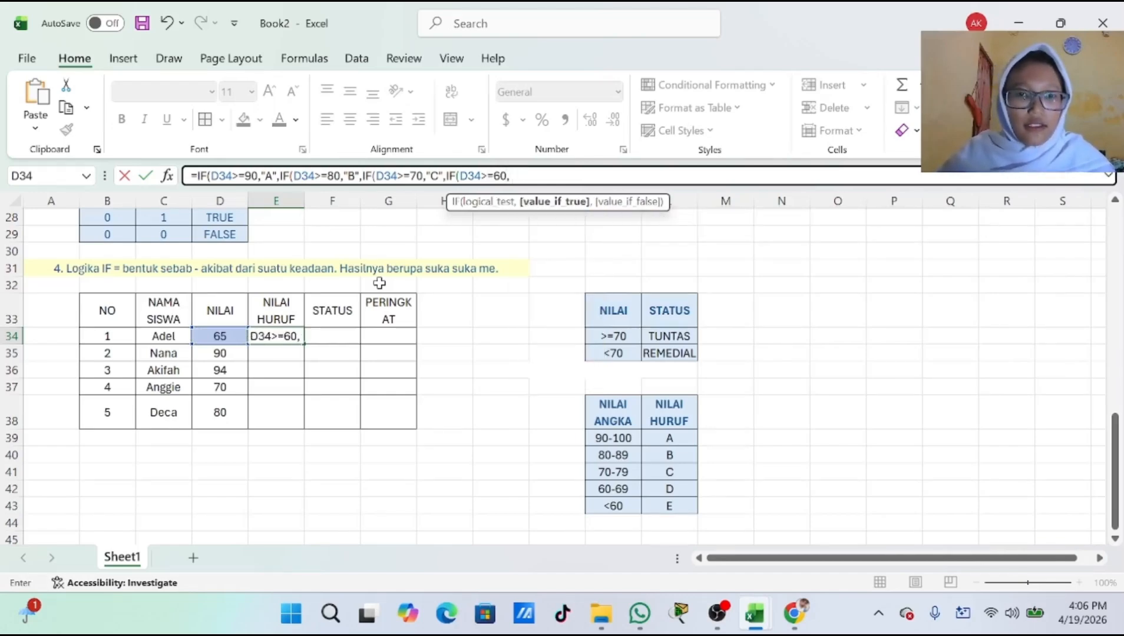
text("D",IF)
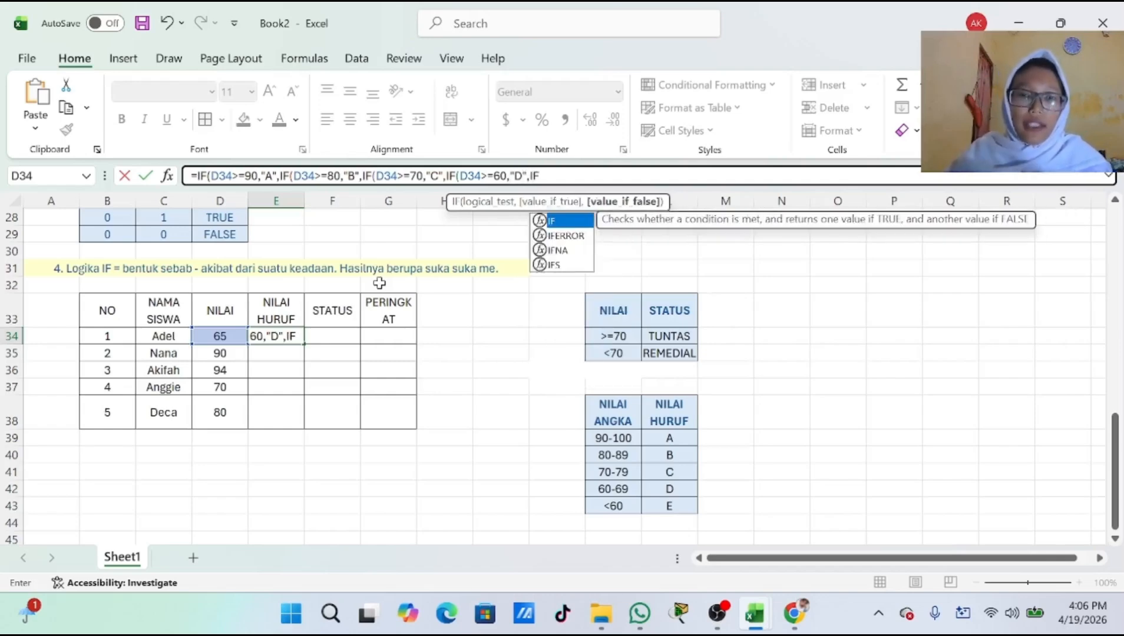
Complete the E34 formula with the condition D34<60,"E" and closing parentheses, and accept the suggested formula correction.
text(()
key(Left)
text(,)
key(BackSpace)
text(<60)
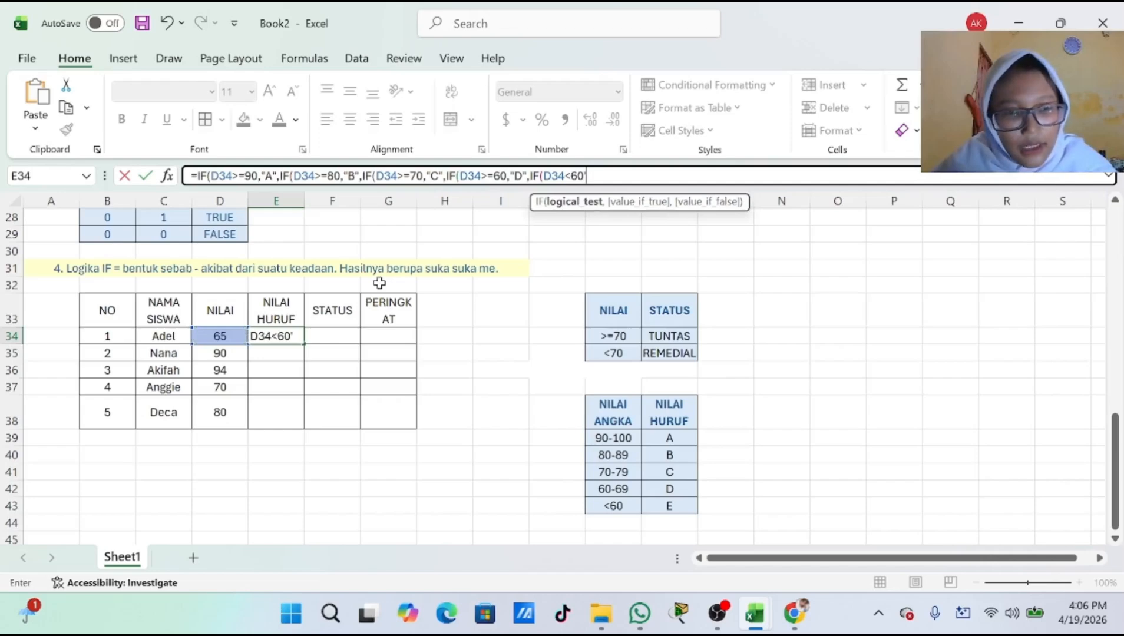
text(,)
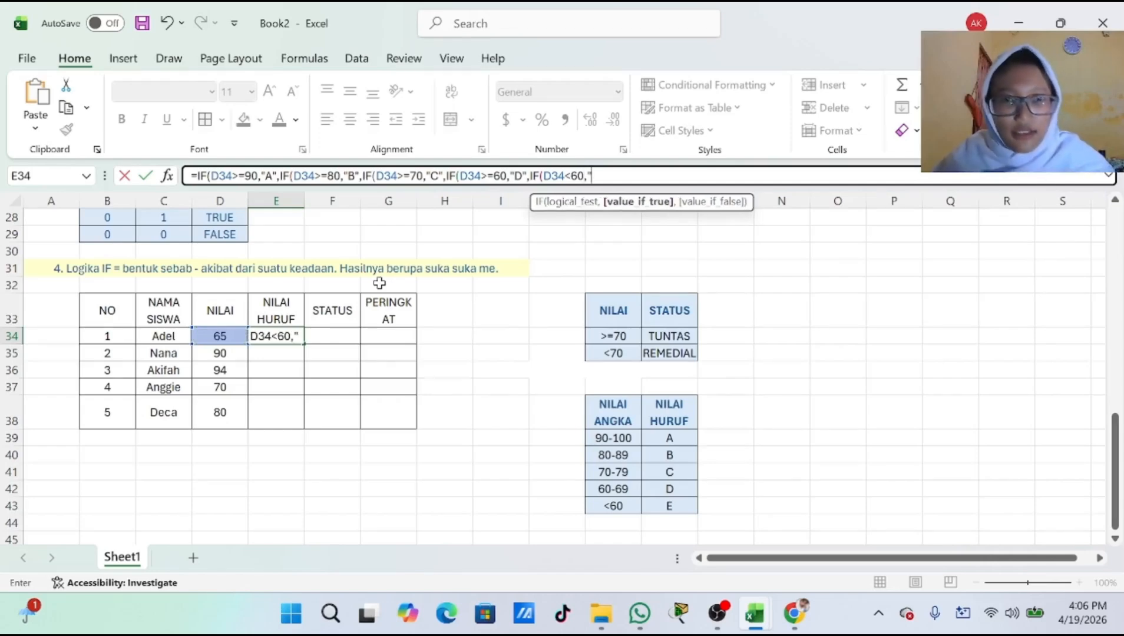
text("E)
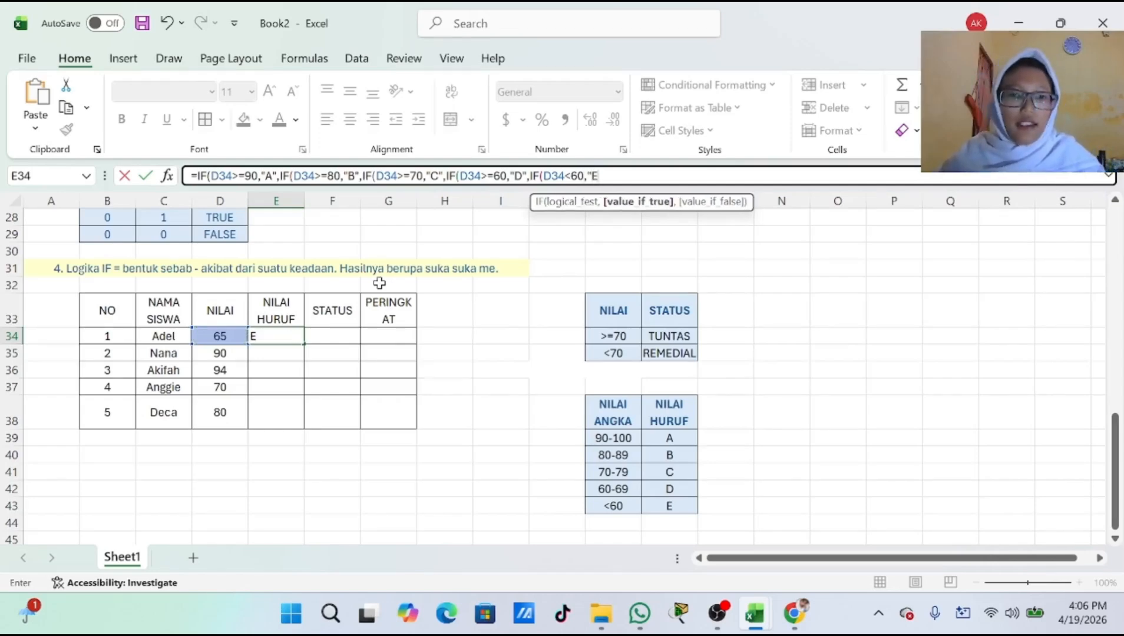
text(")
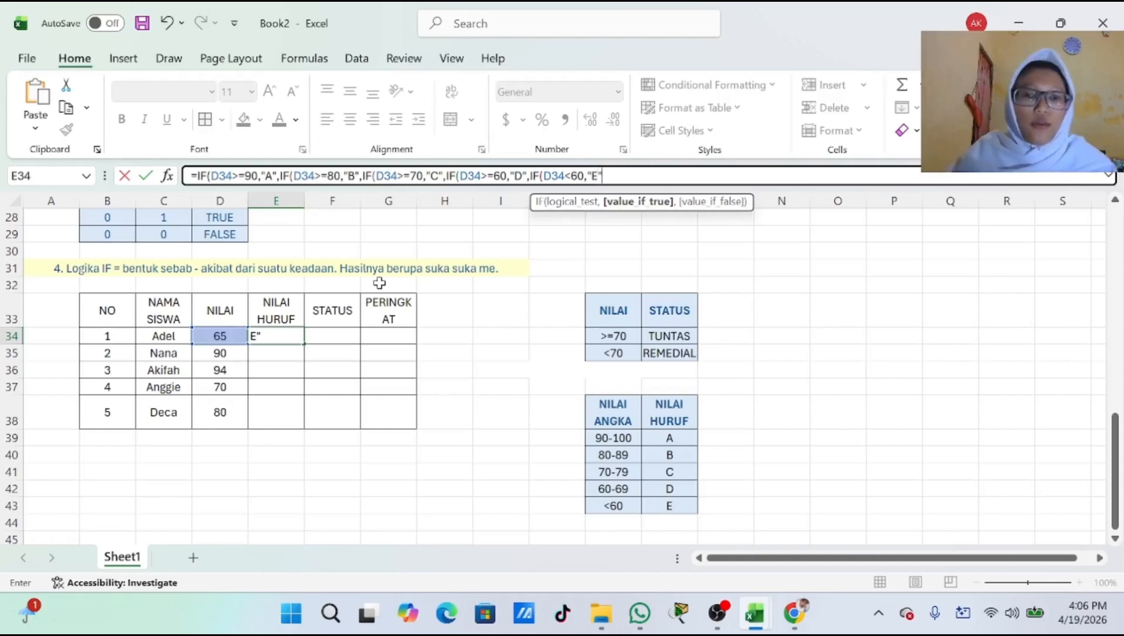
text()))))
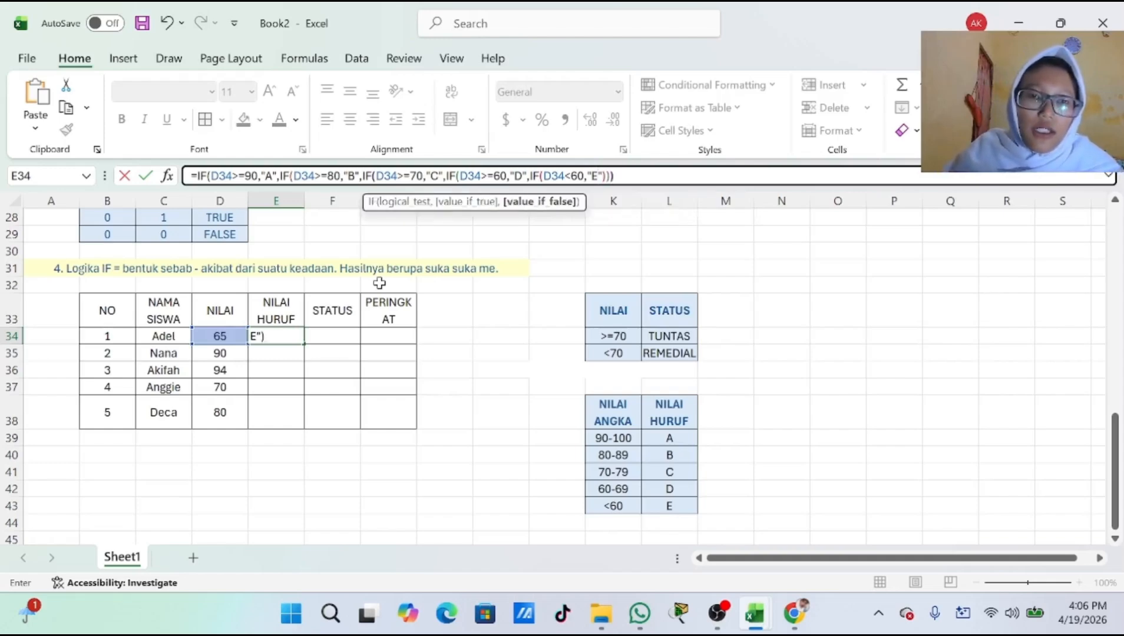
key(Return)
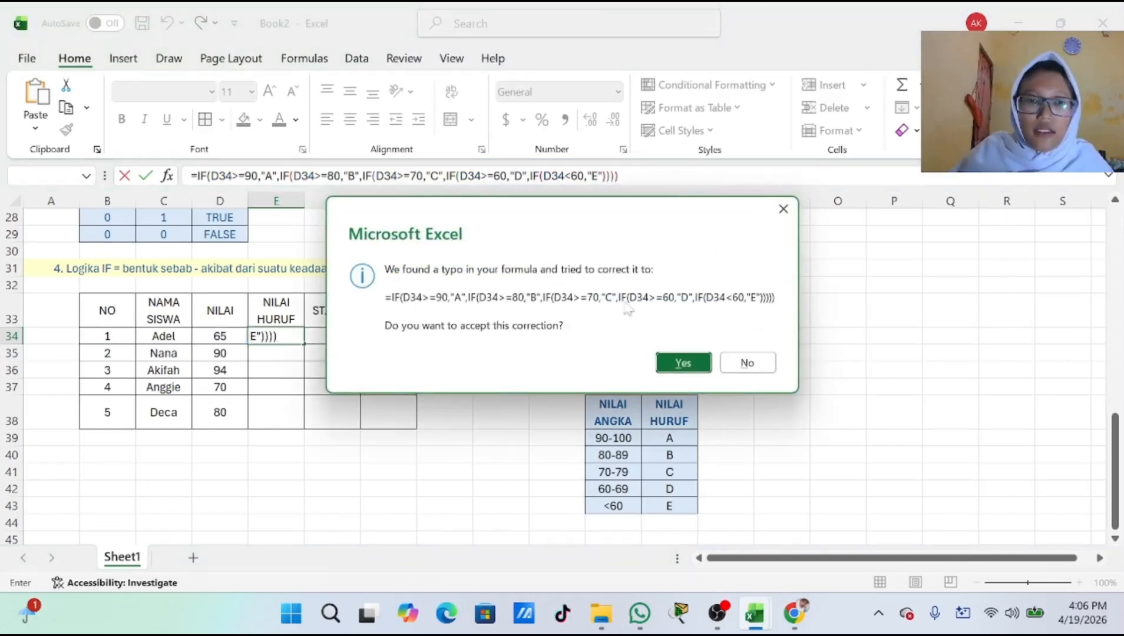
click(693, 360)
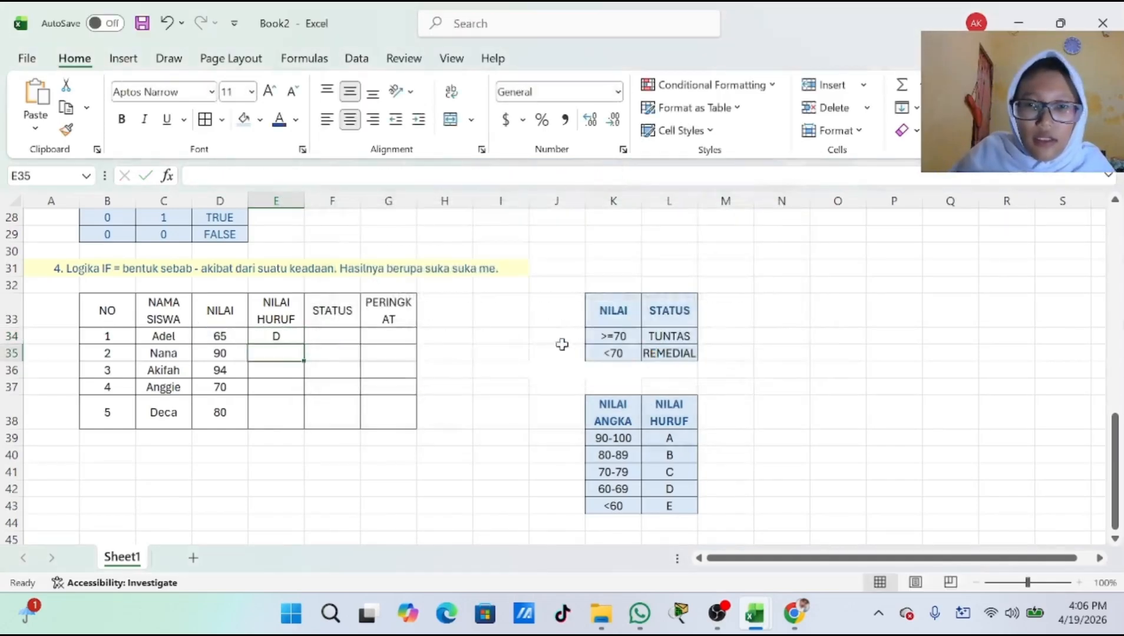
click(278, 337)
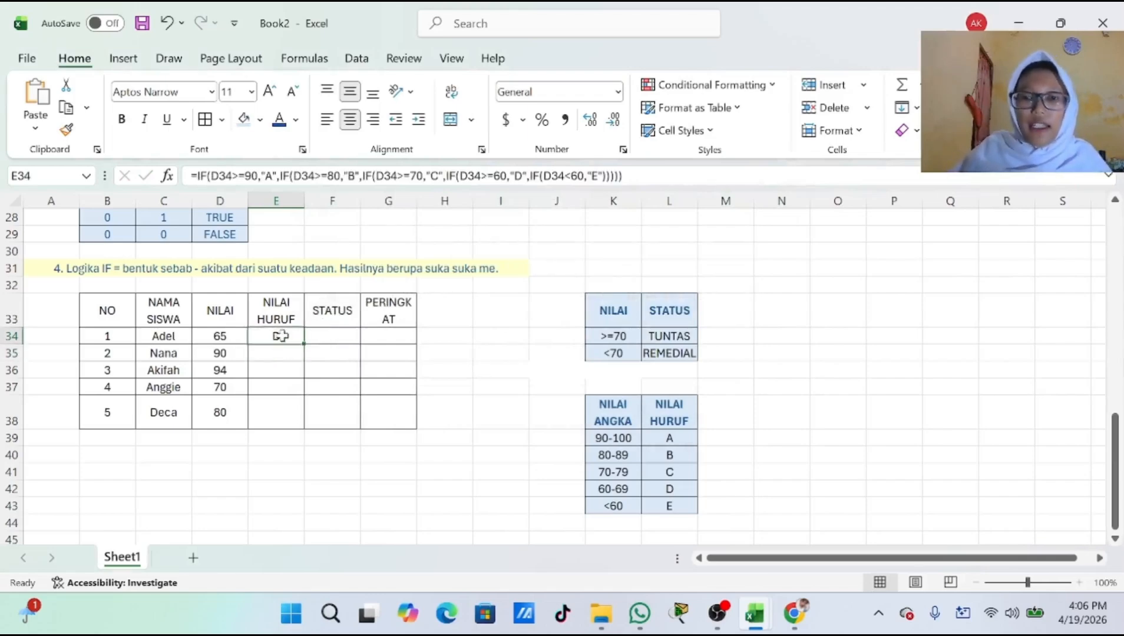
Fill the nested IF letter-grade formula from E34 down to E38 and inspect the formulas in E34 and E35.
scroll(295, 242, down, 1)
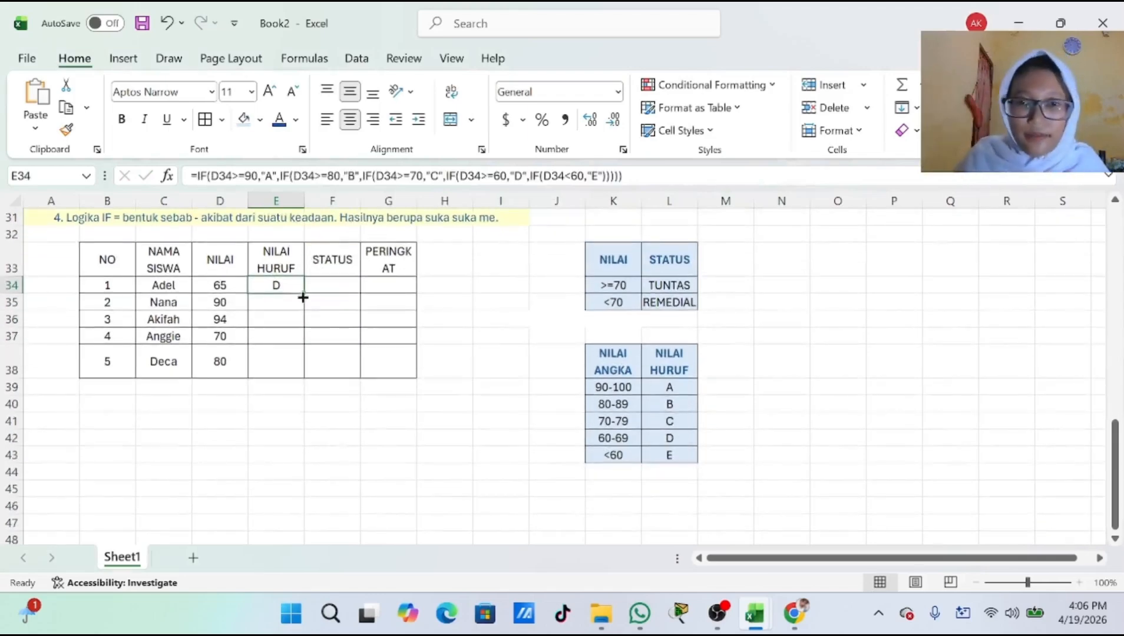
drag(305, 292, 297, 370)
click(388, 341)
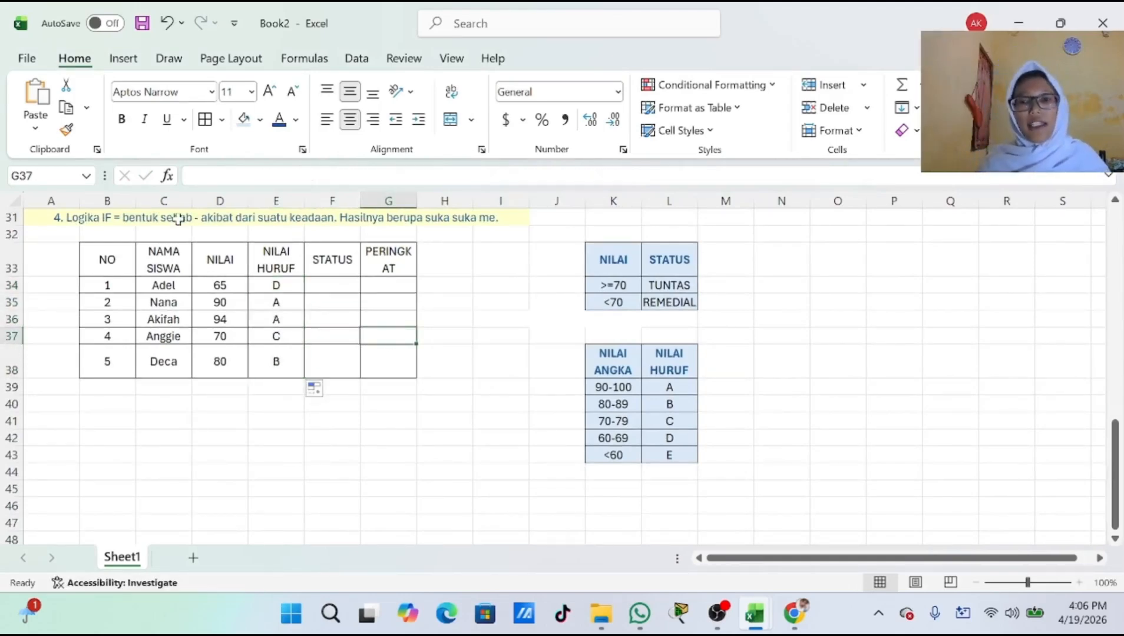
scroll(305, 358, up, 1)
click(298, 338)
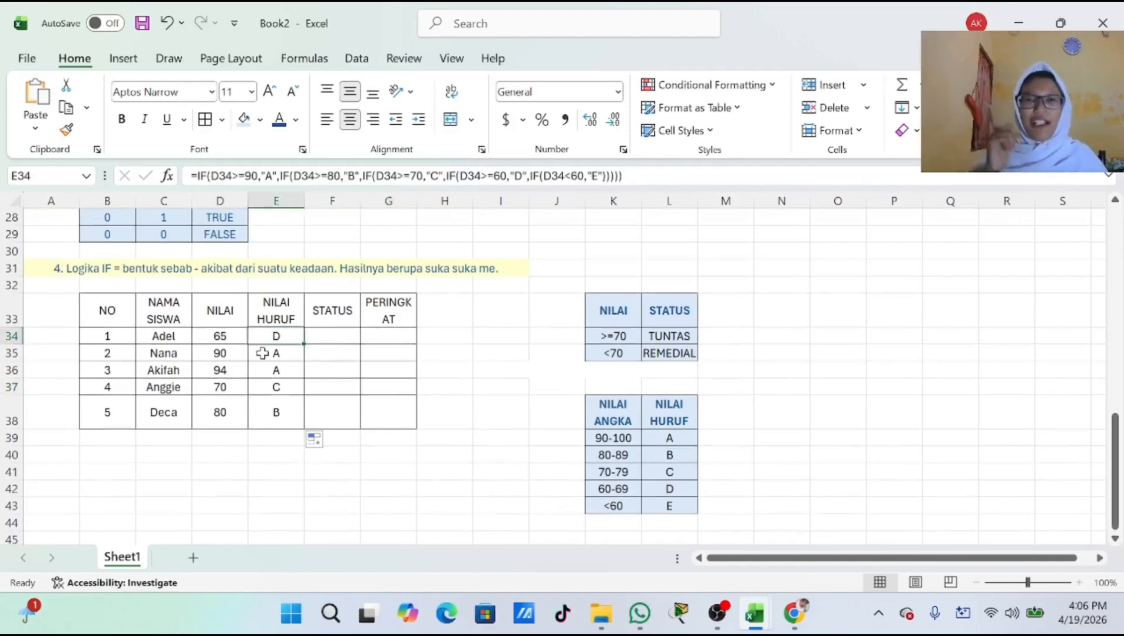
click(279, 352)
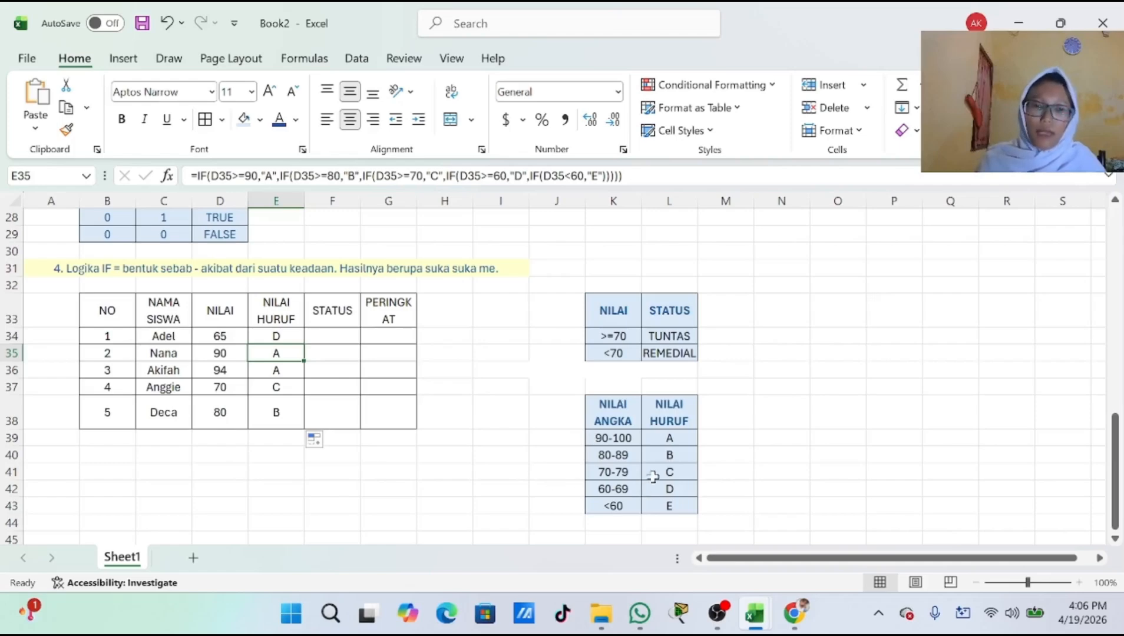
Open the first student's status cell F34 for formula entry.
scroll(301, 336, up, 1)
click(330, 383)
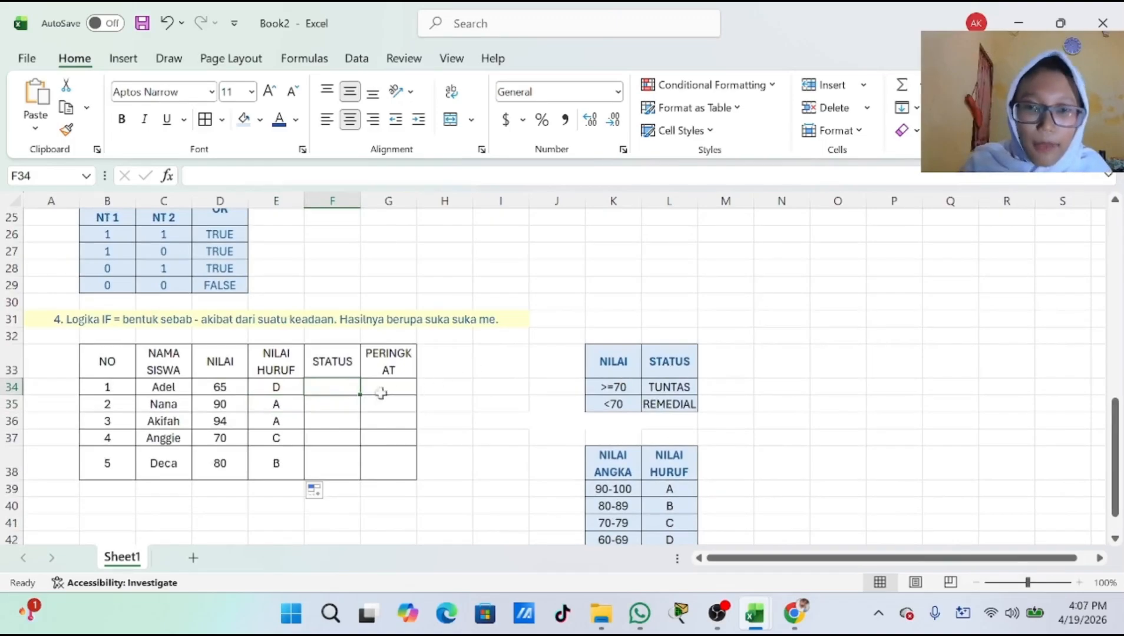
click(259, 176)
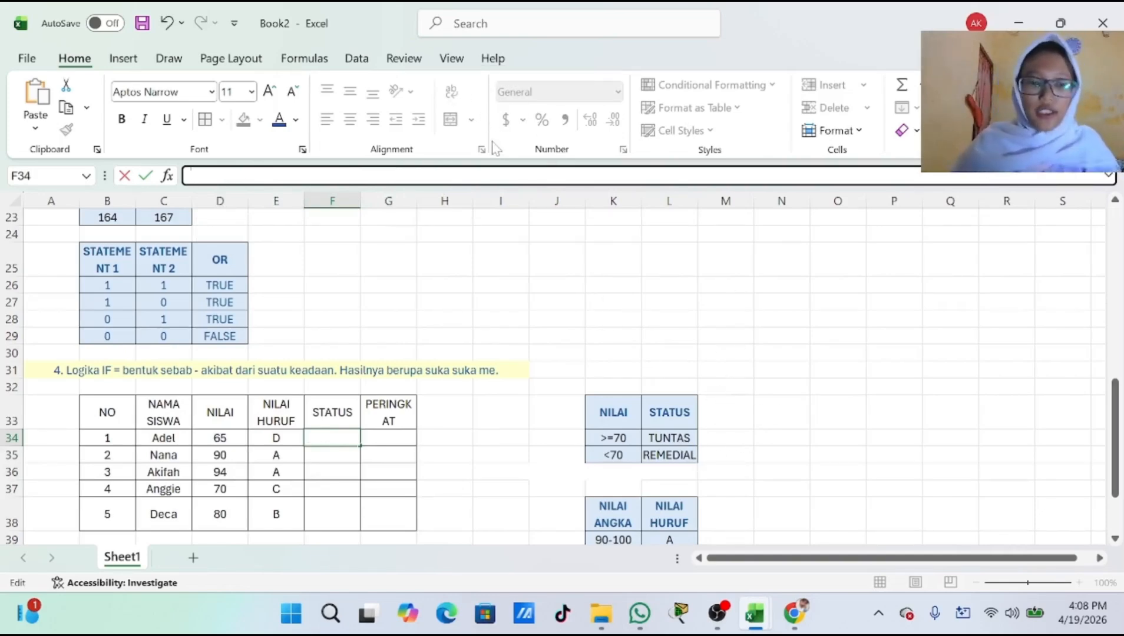
text(=IF)
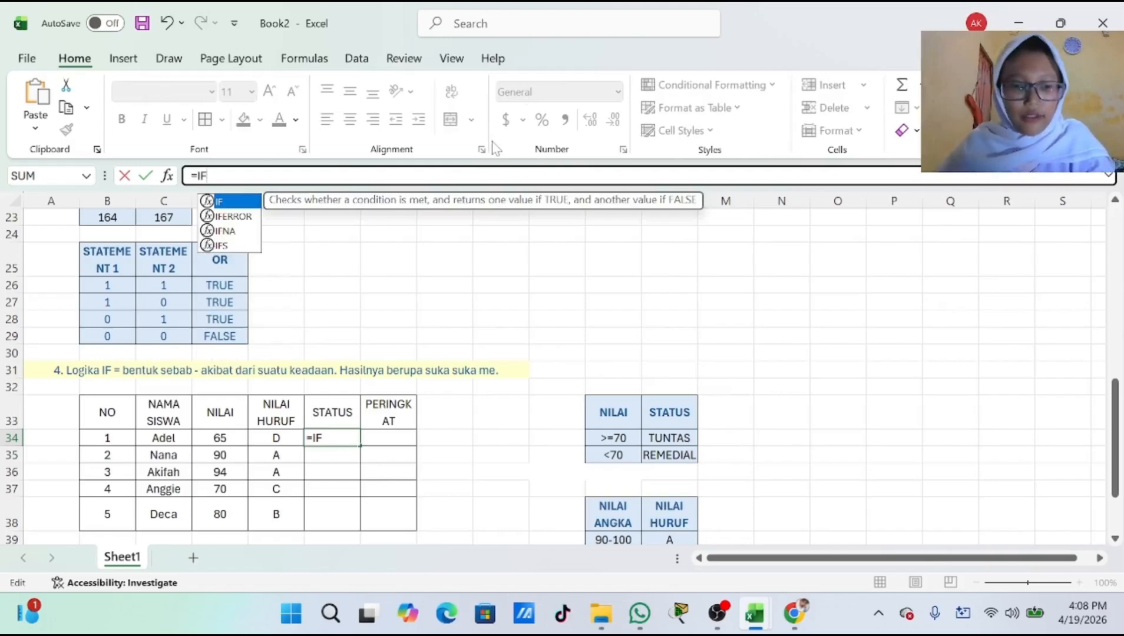
text(()
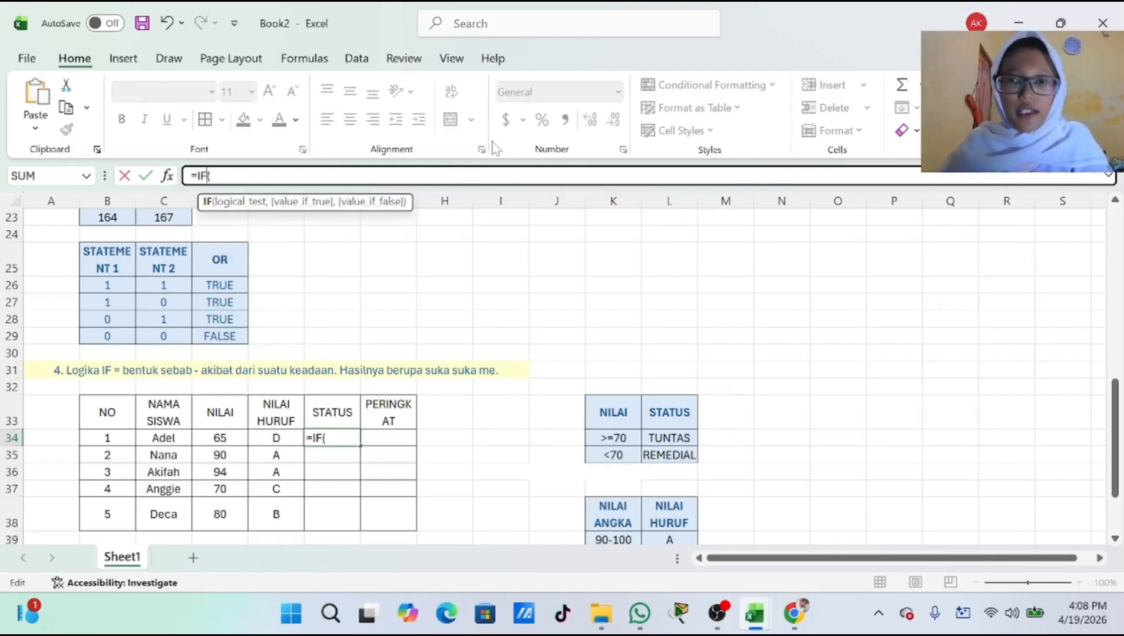
click(292, 437)
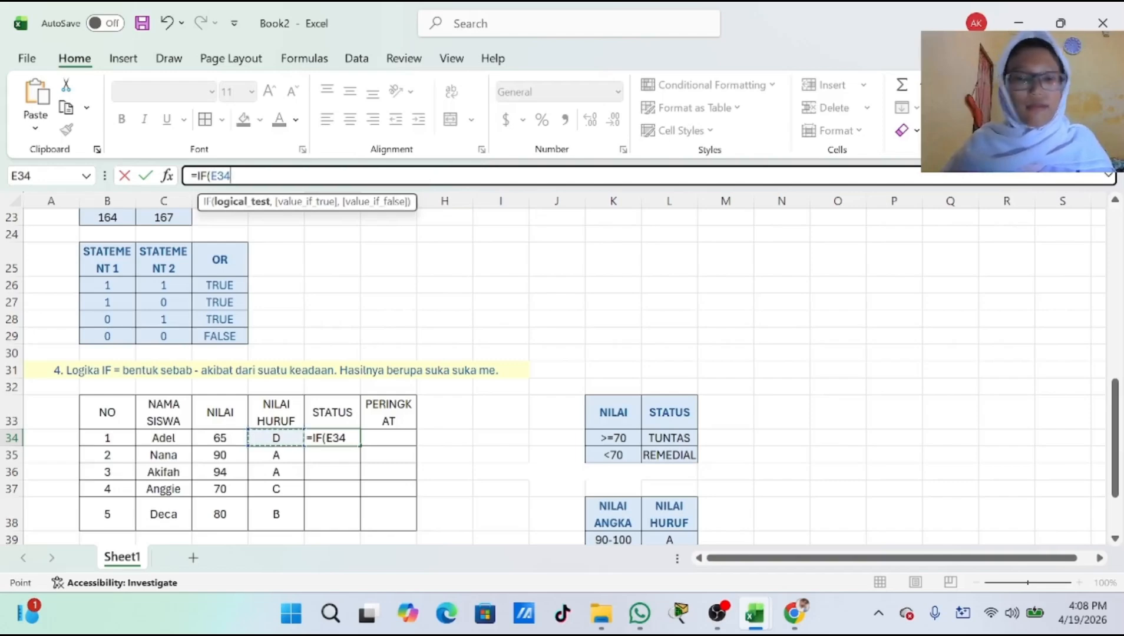
key(BackSpace)
key(BackSpace)
key(BackSpace)
key(BackSpace)
key(BackSpace)
key(BackSpace)
key(BackSpace)
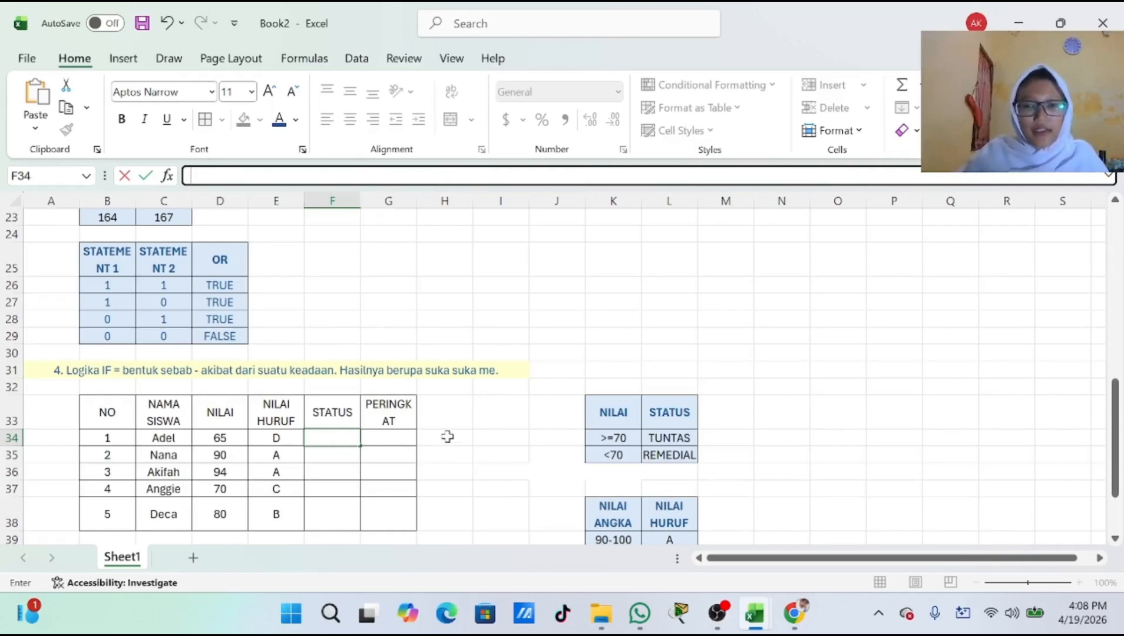
Enter the status formula =IF(D34>=70,"TUNTAS","REMEDIAL") in cell F34.
scroll(448, 437, down, 1)
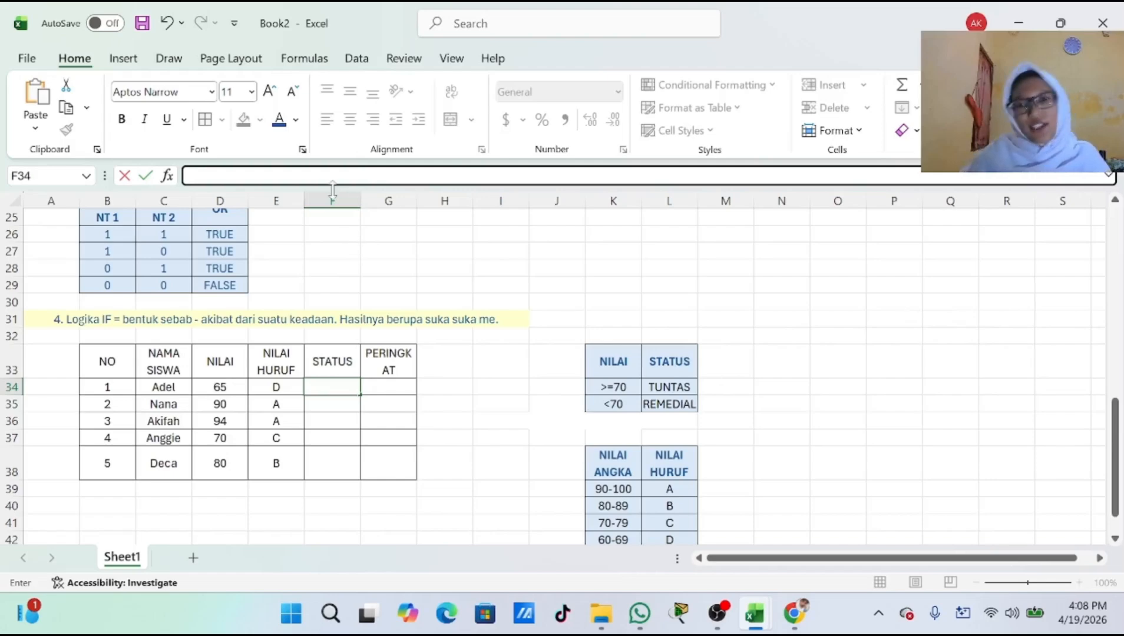
text(=)
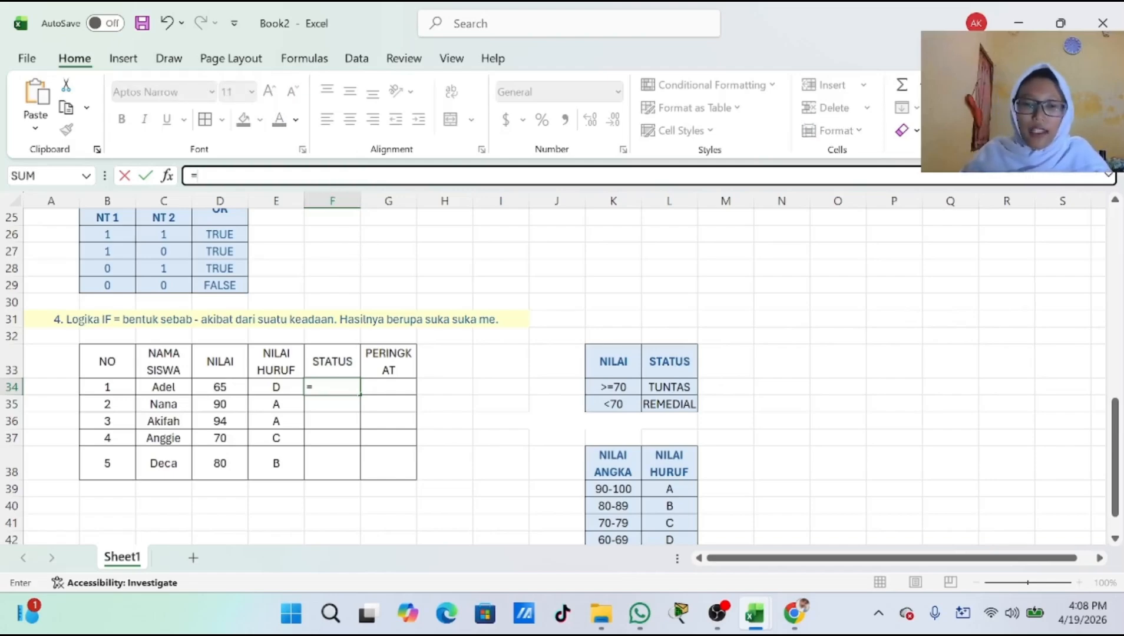
text(IF()
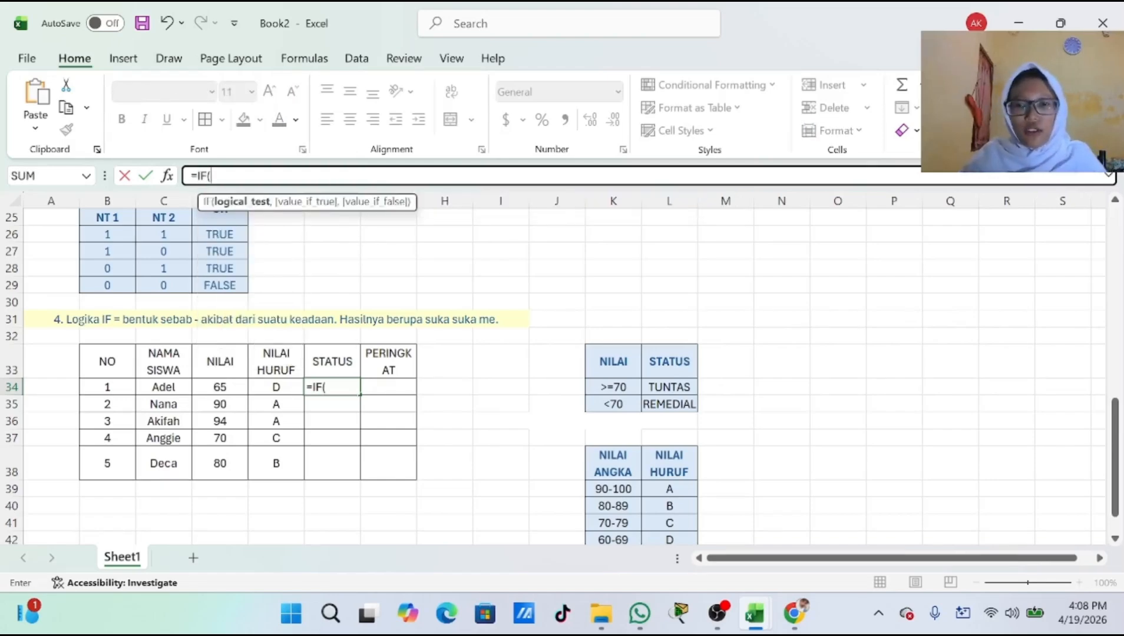
click(227, 389)
text(>=70,)
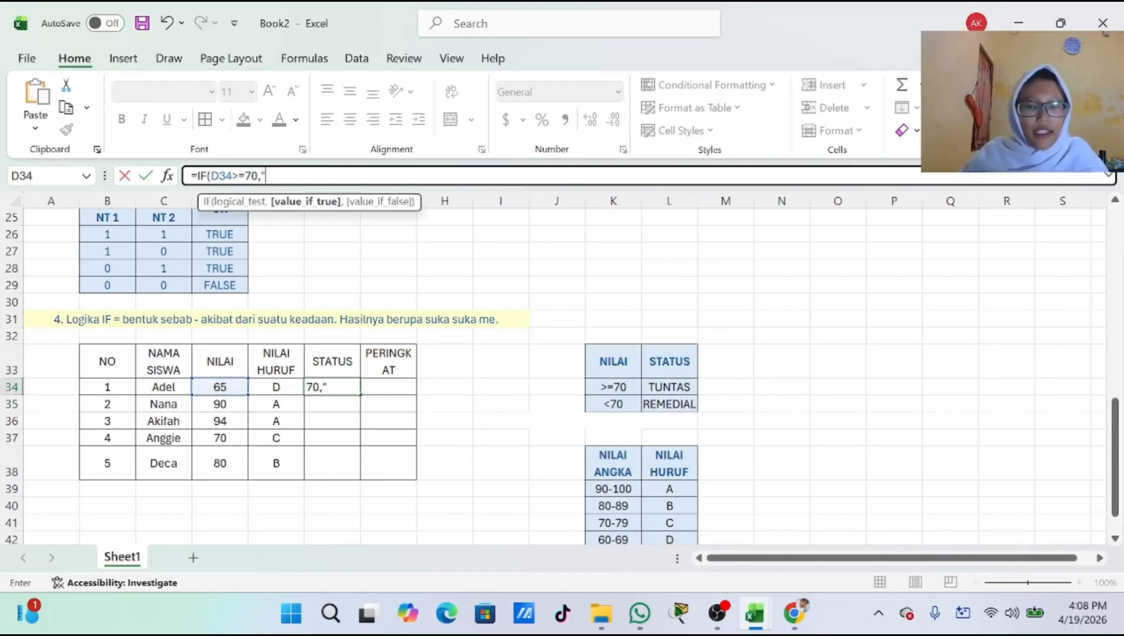
text("TUNTAS)
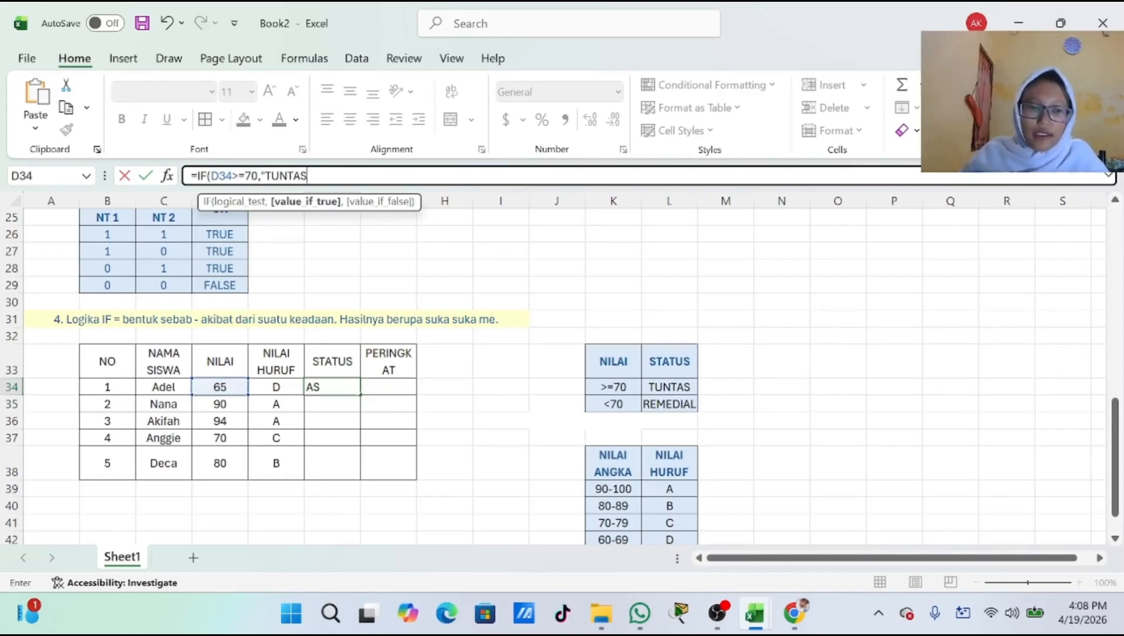
text(","REMEDIAL")
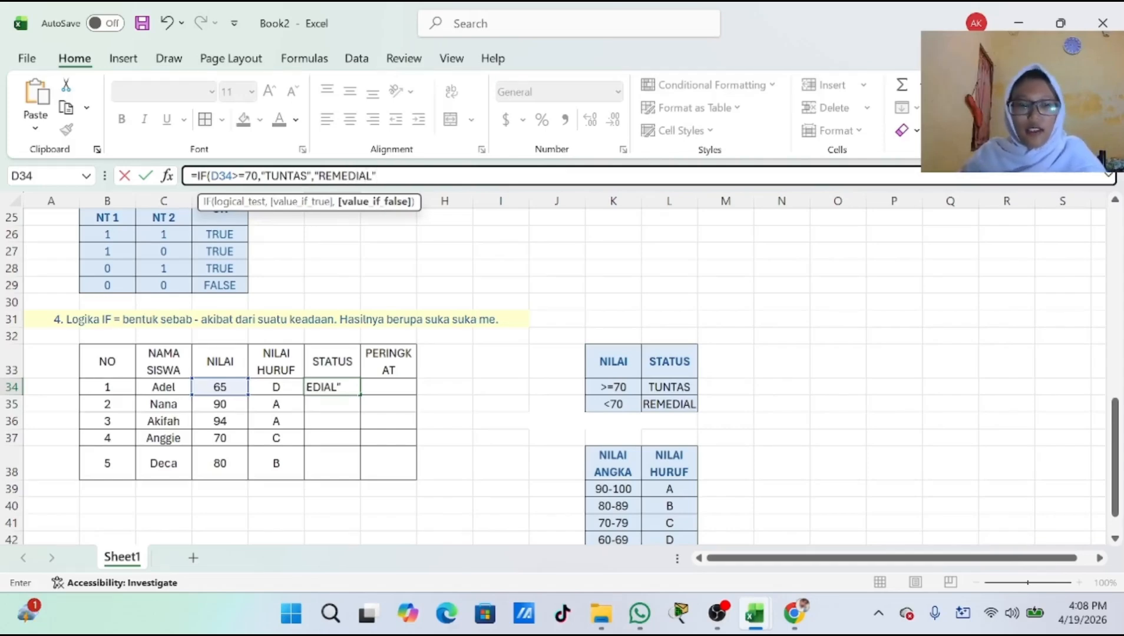
key(Return)
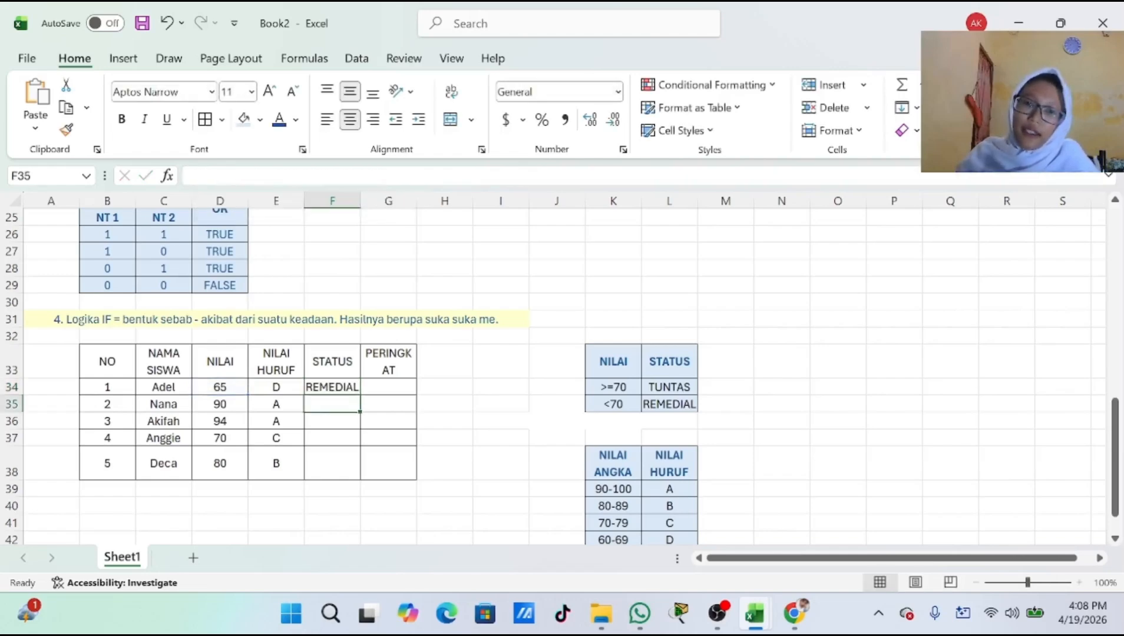
Fill the status formula from F34 down to F38 for the remaining students.
click(355, 389)
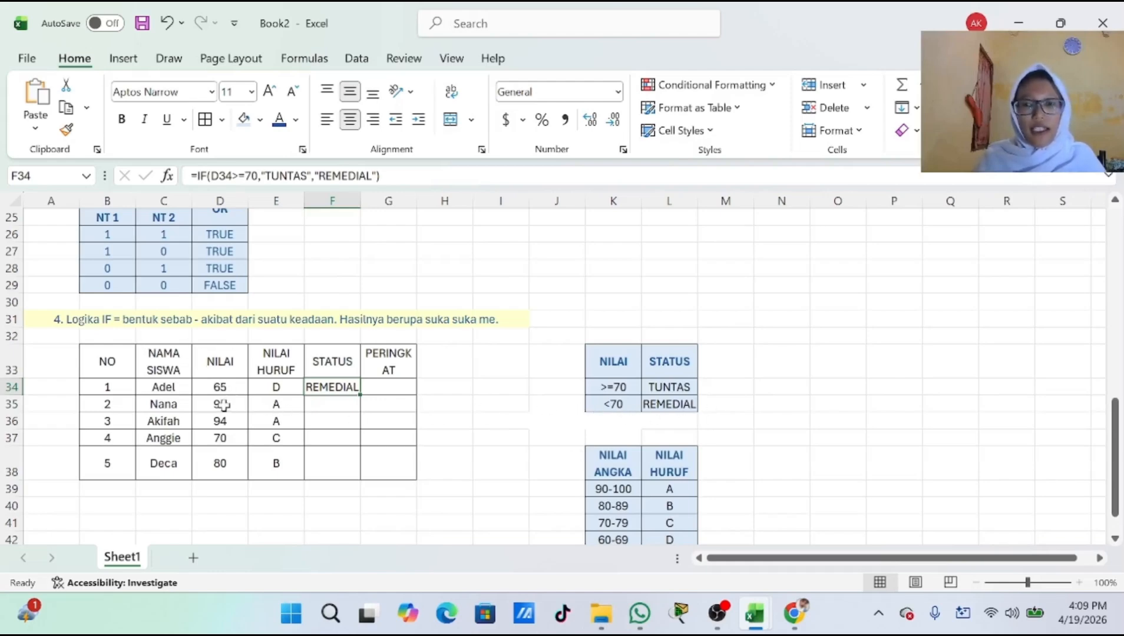
drag(359, 393, 357, 478)
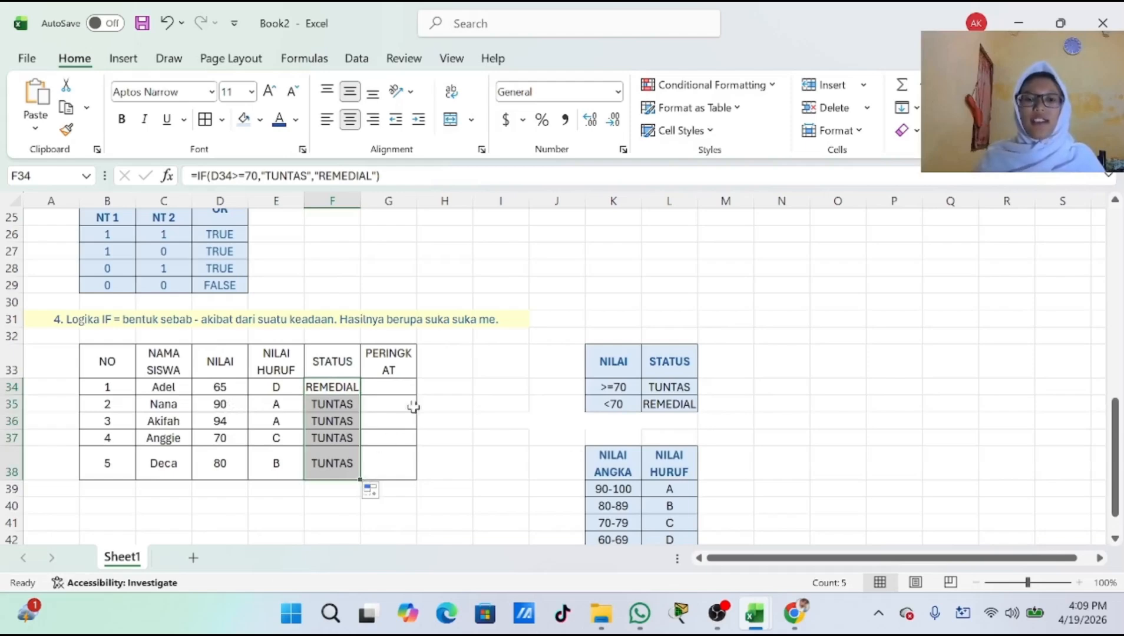
click(486, 404)
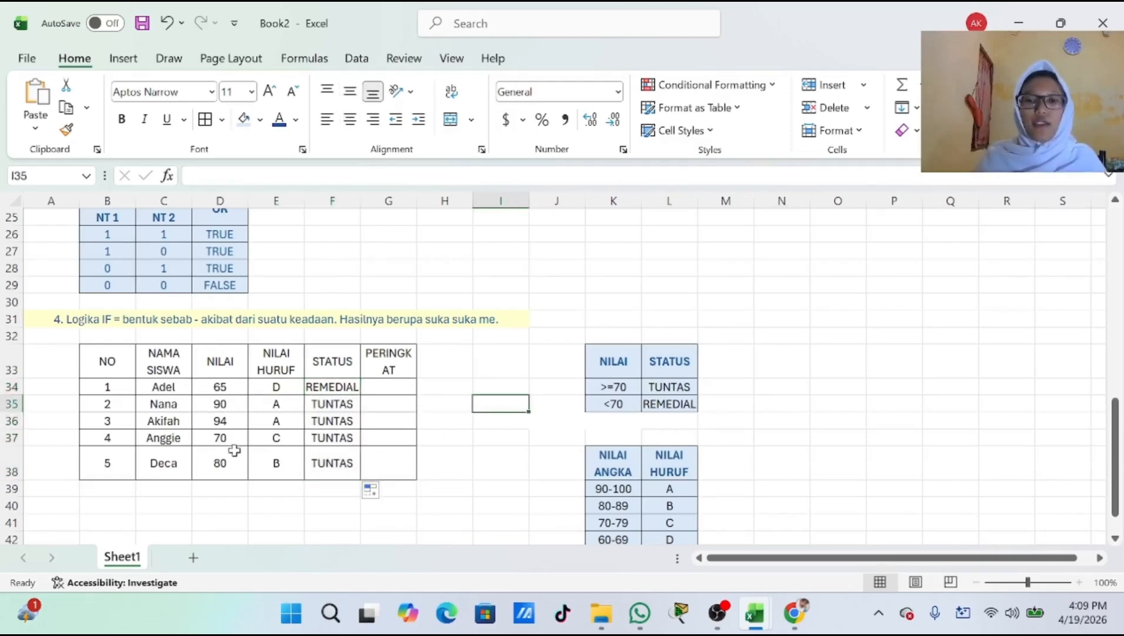
Enter =RANK(D34,$D$34:$D$38,0) in G34 to rank the first student's score in descending order with an absolute range.
scroll(261, 454, up, 1)
scroll(236, 430, down, 2)
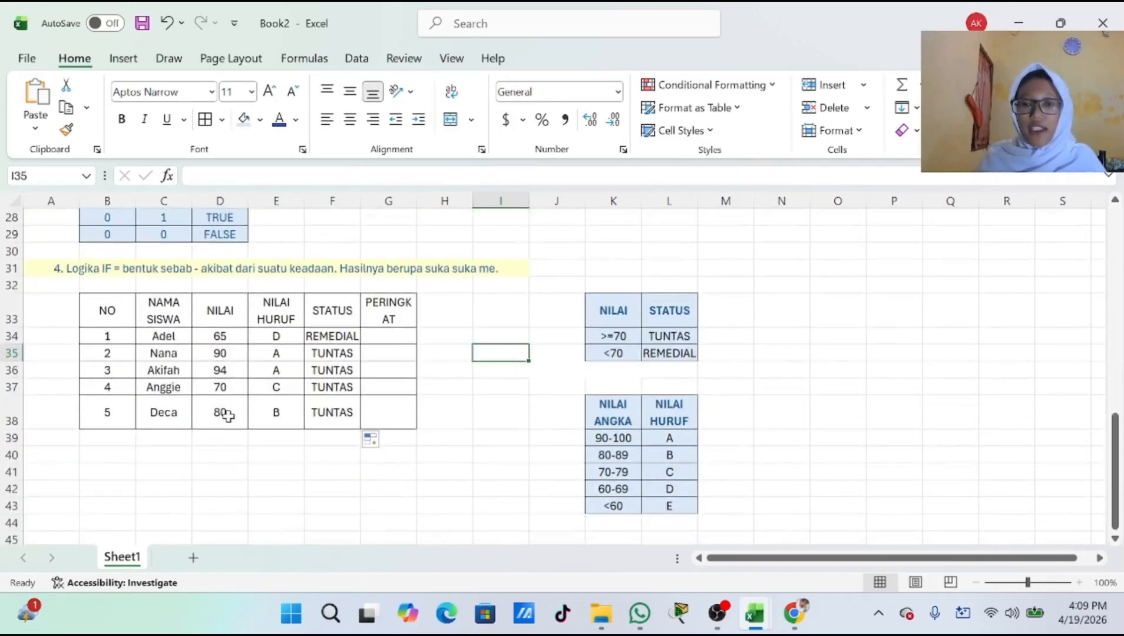
click(389, 338)
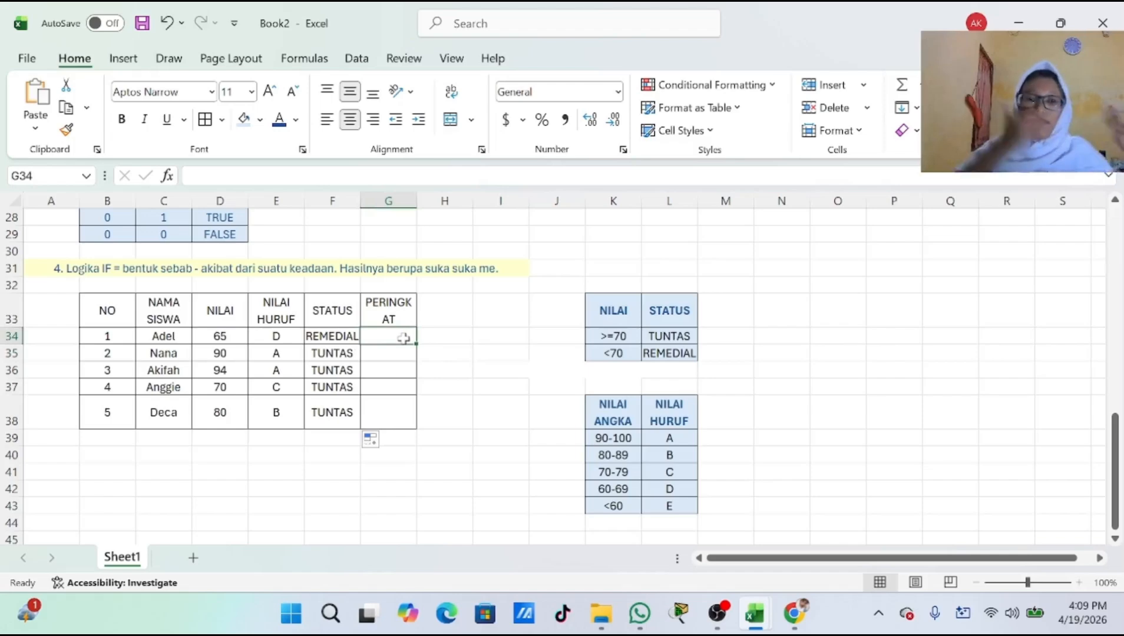
text(=)
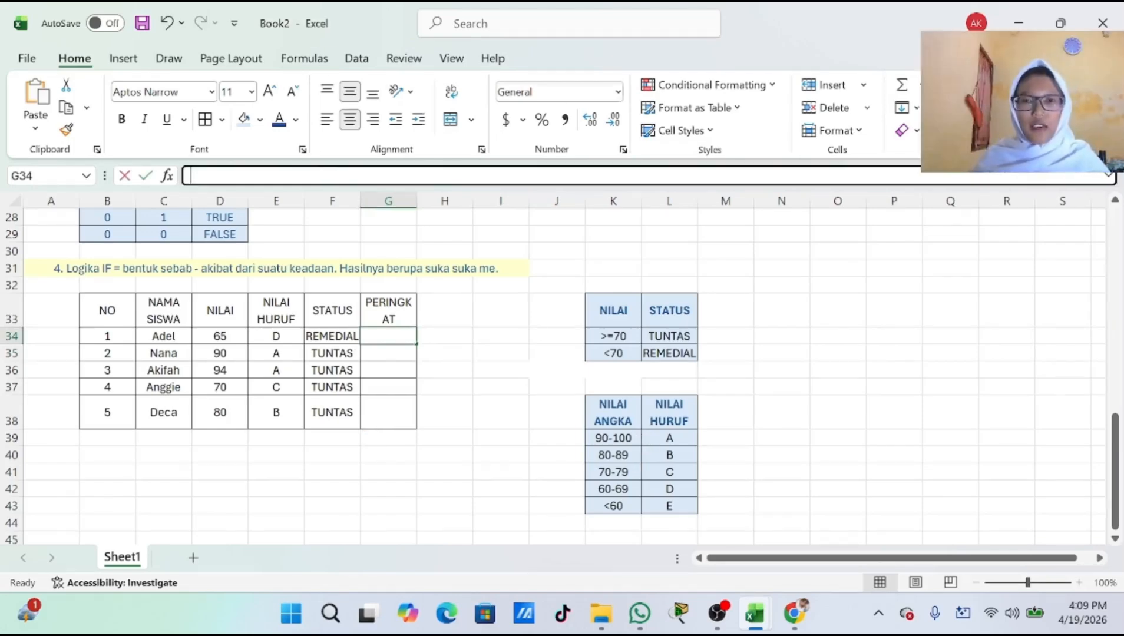
text(RA)
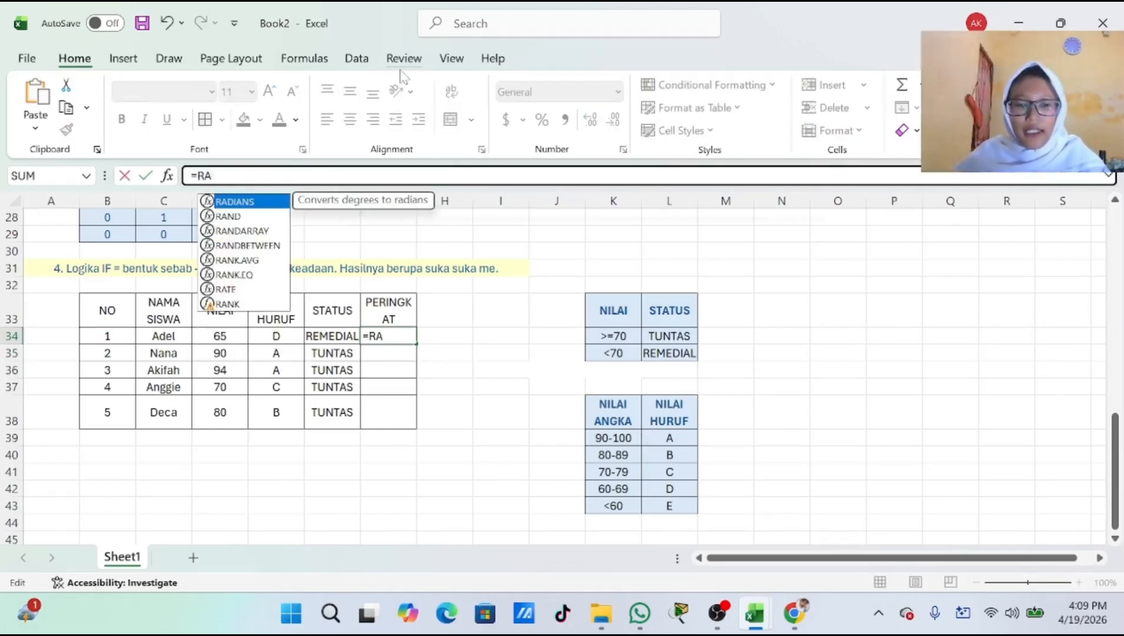
text(NK()
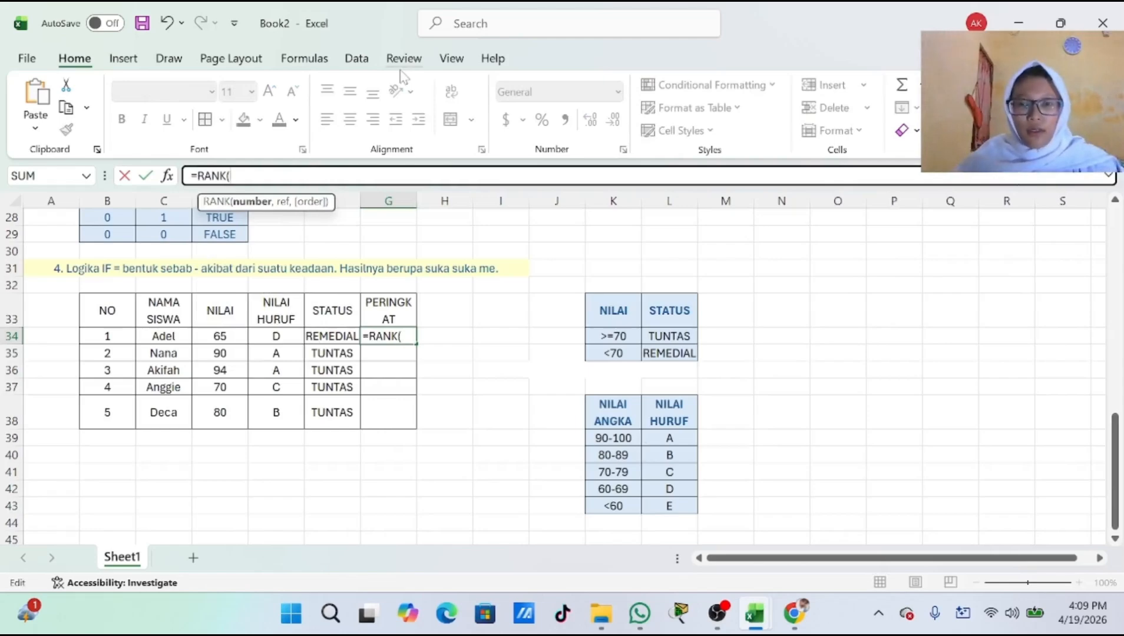
click(220, 336)
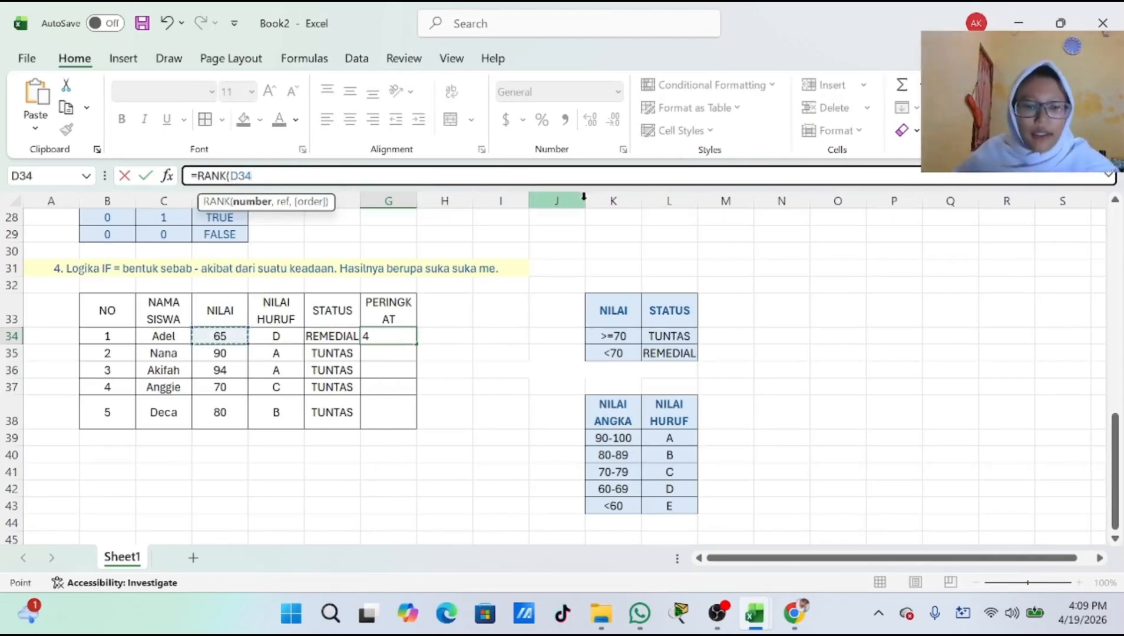
text(,)
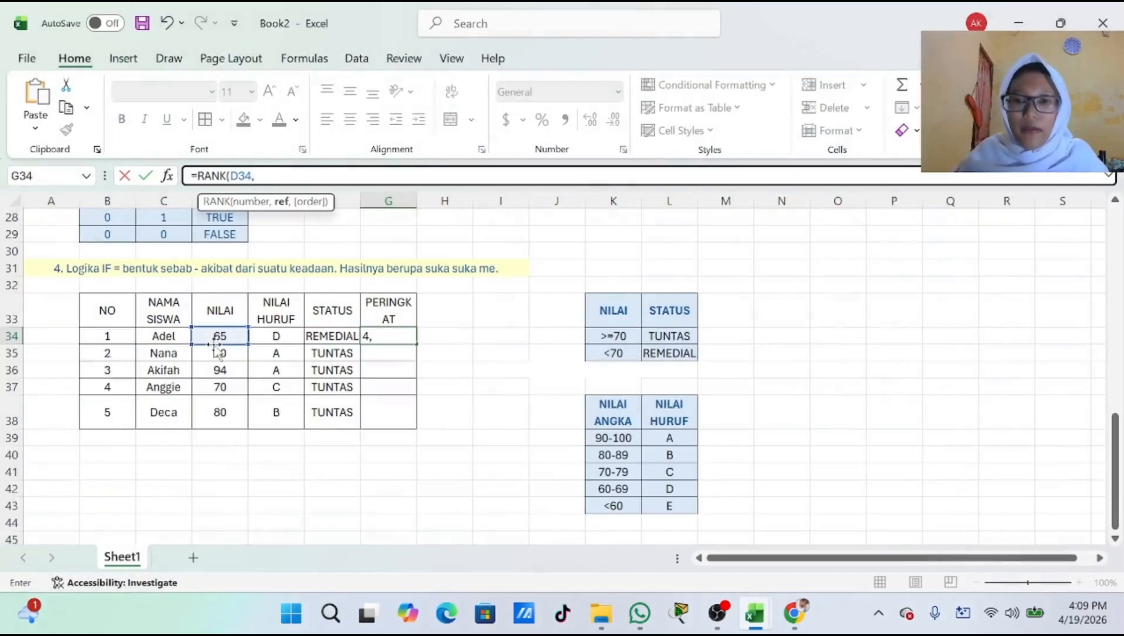
drag(220, 336, 224, 413)
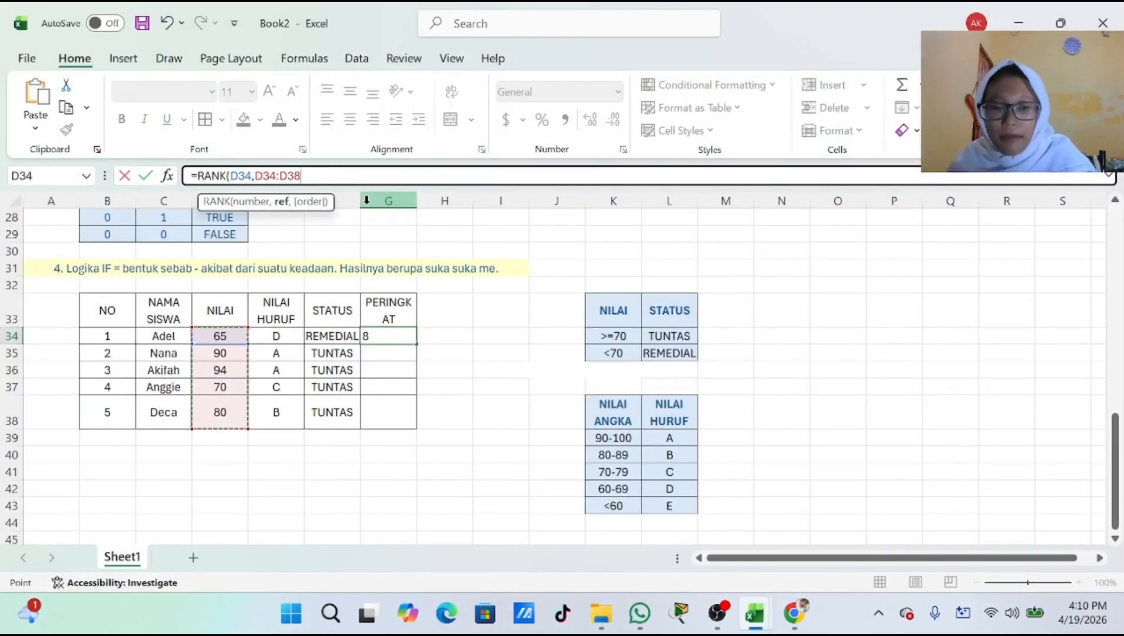
key(F4)
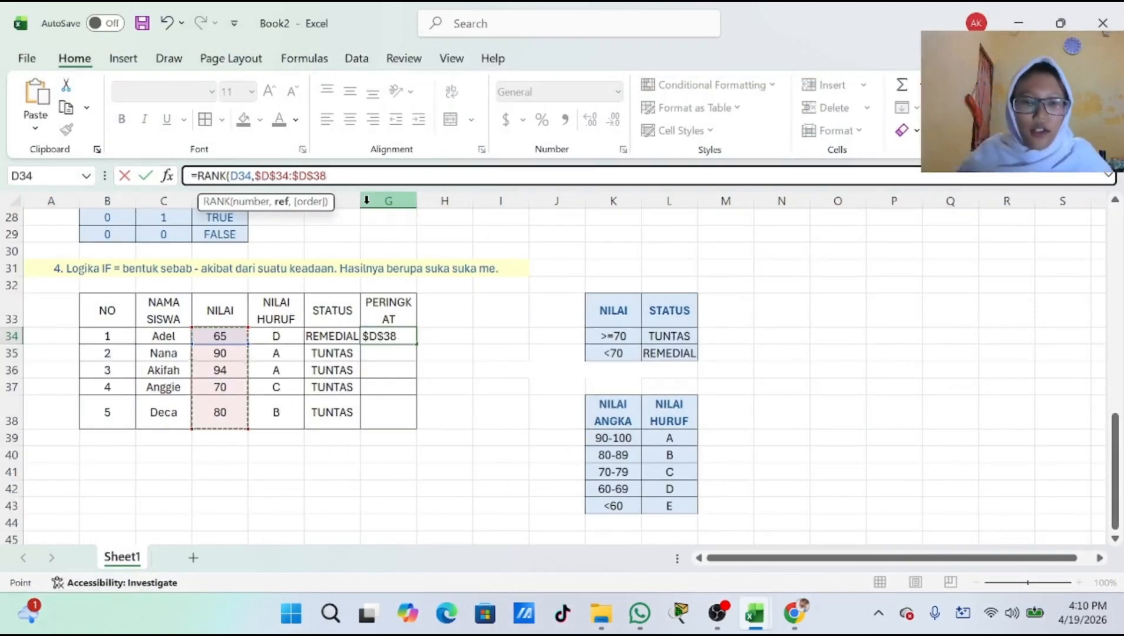
text(,0)
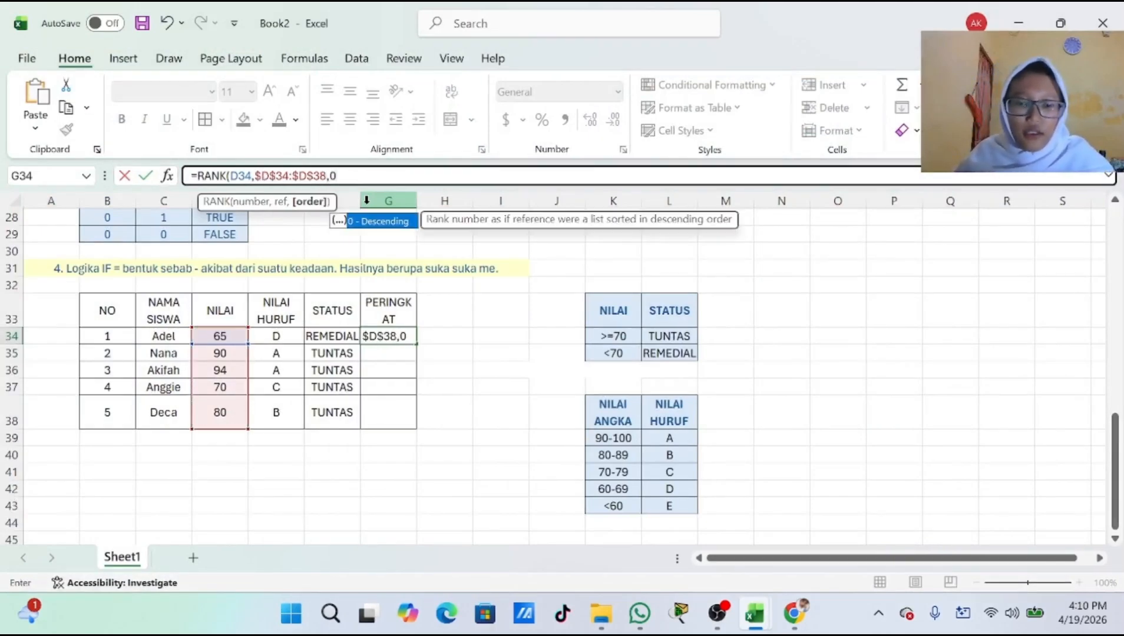
text())
key(Return)
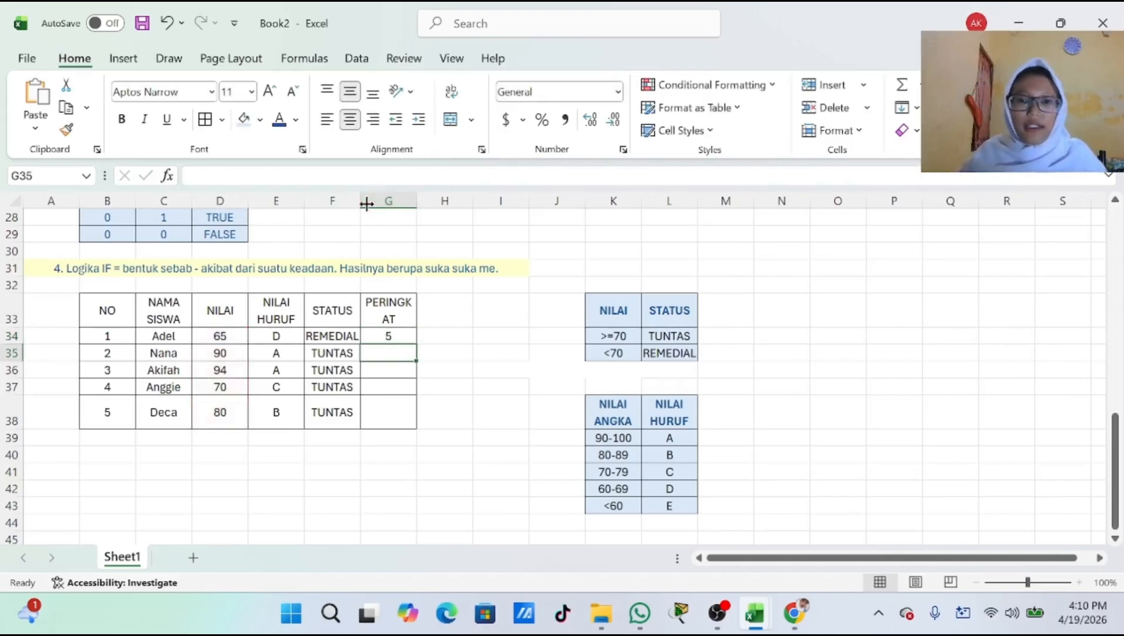
Fill the RANK formula from G34 down to G38 to complete the PERINGKAT column.
click(404, 337)
drag(418, 343, 416, 429)
click(459, 388)
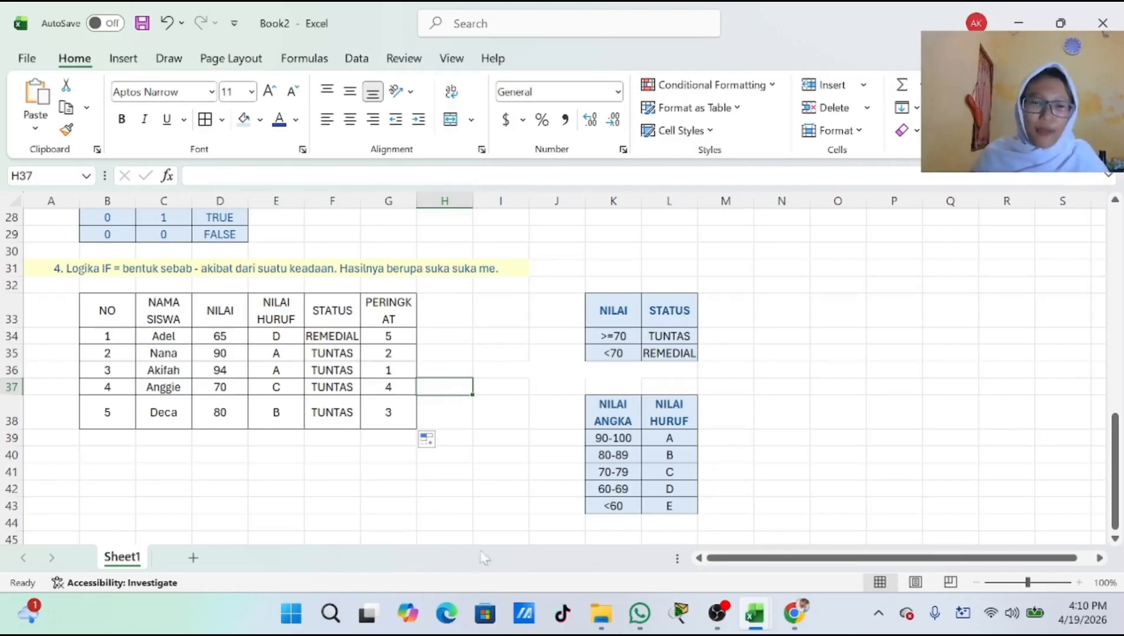
Review the worksheet's NOT, AND, OR and IF logic sections from the title downward.
click(343, 504)
scroll(585, 398, up, 9)
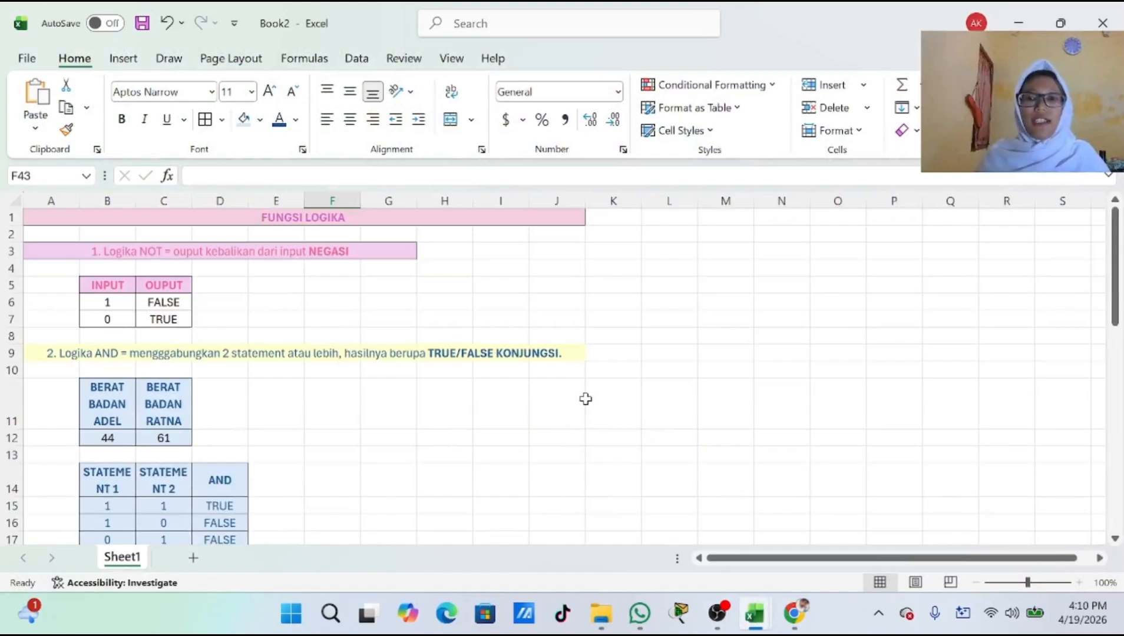
scroll(585, 399, down, 12)
scroll(585, 399, up, 12)
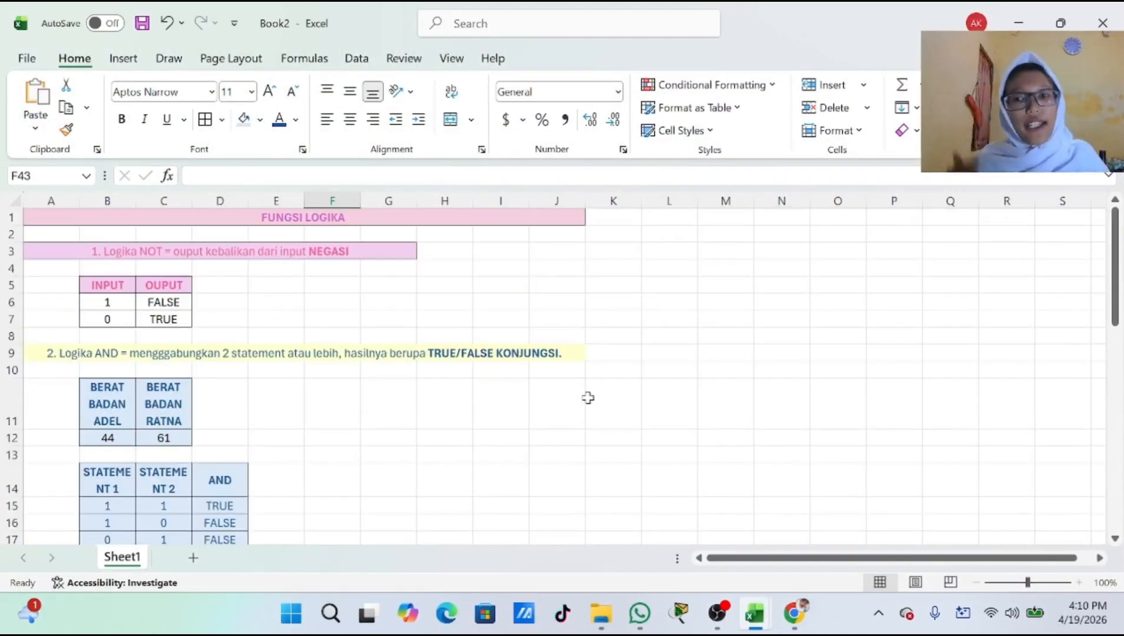
scroll(177, 400, down, 3)
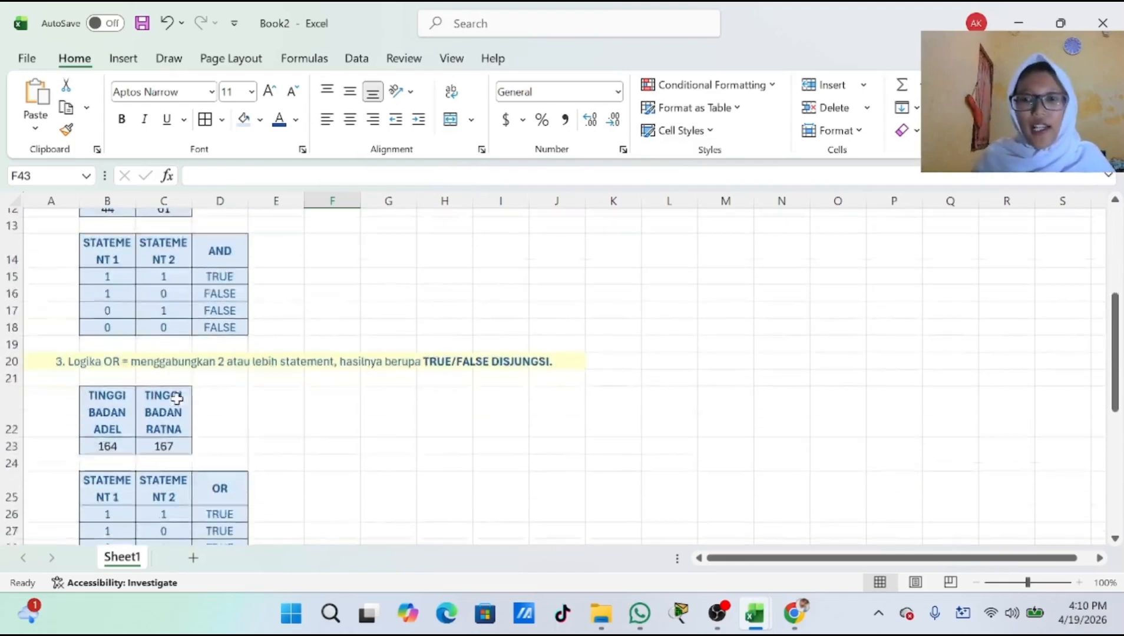
Apply the light blue fill to the whole student table, B33:G38.
scroll(177, 400, down, 6)
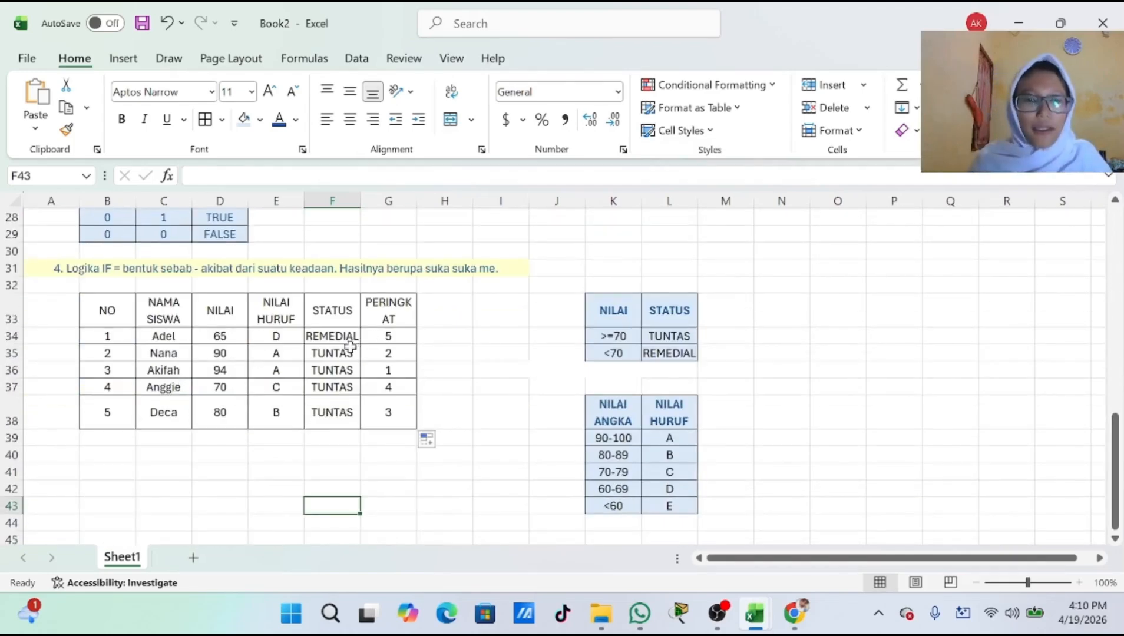
drag(98, 306, 397, 408)
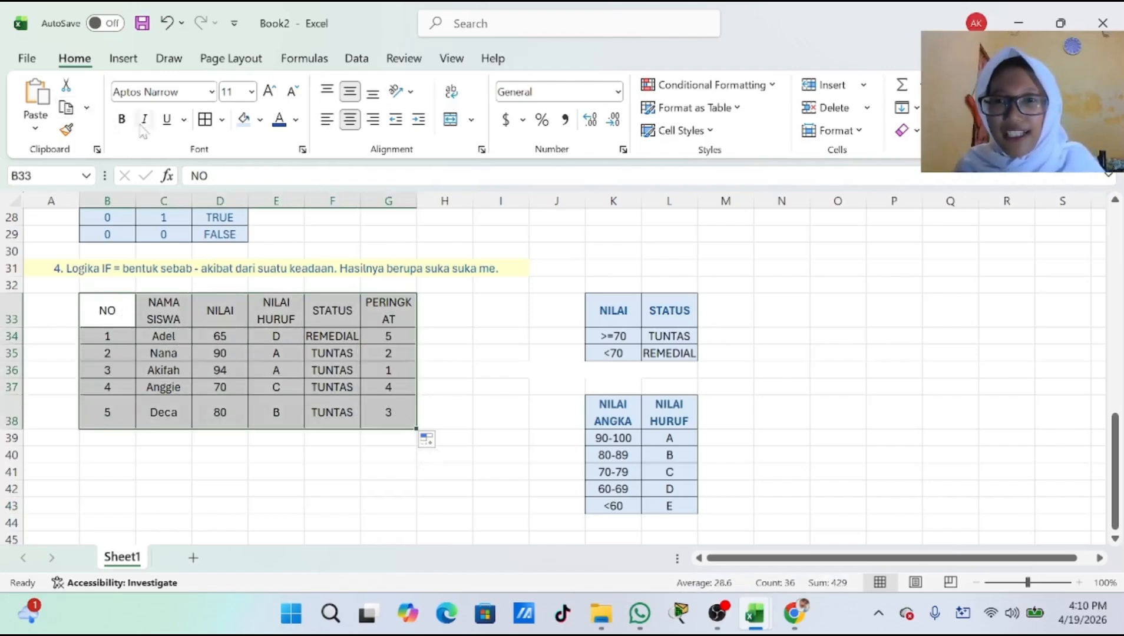
click(244, 119)
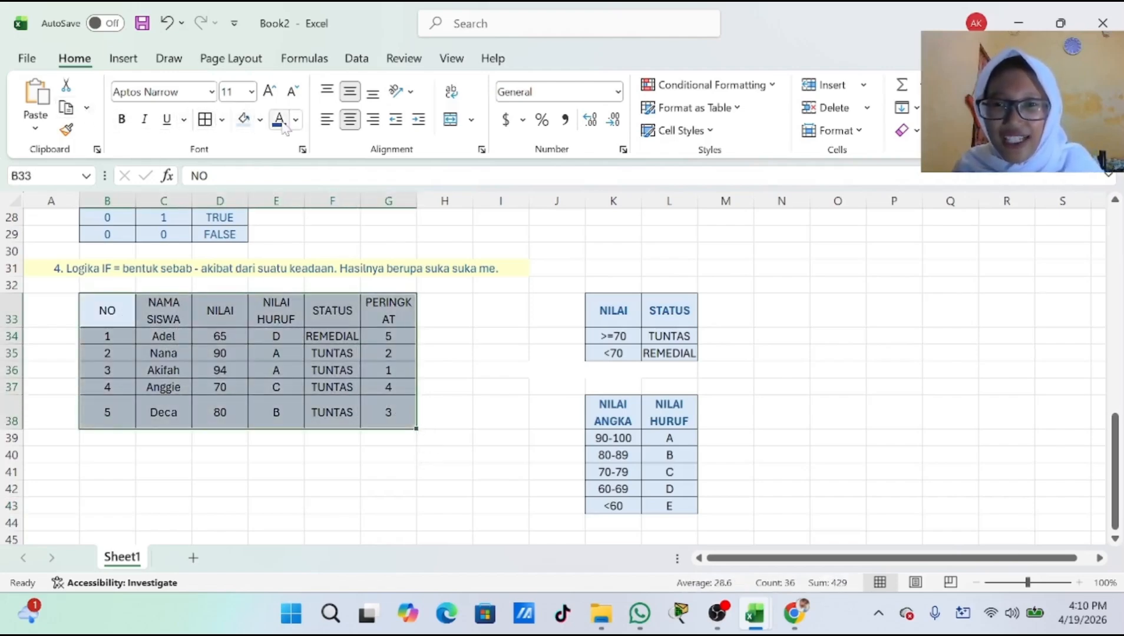
Format the student table's header row B33:G33 with bold blue text.
drag(333, 311, 276, 311)
drag(82, 306, 389, 316)
click(122, 120)
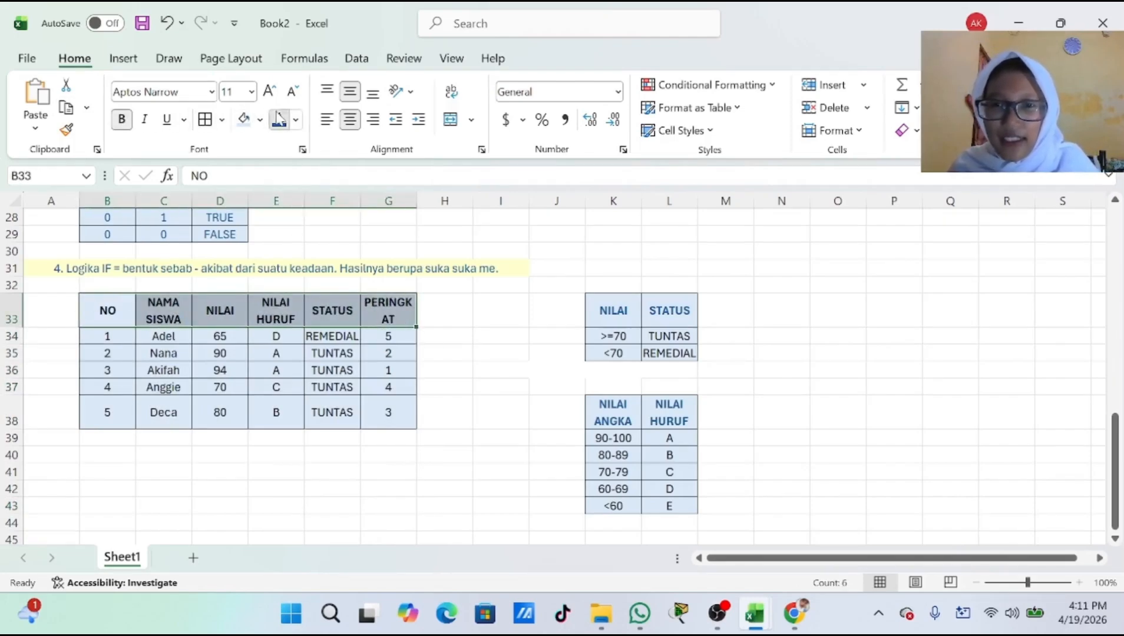
click(296, 320)
Examine whether the FUNGSI LOGIKA title row stays in view while moving through the worksheet.
scroll(554, 368, up, 9)
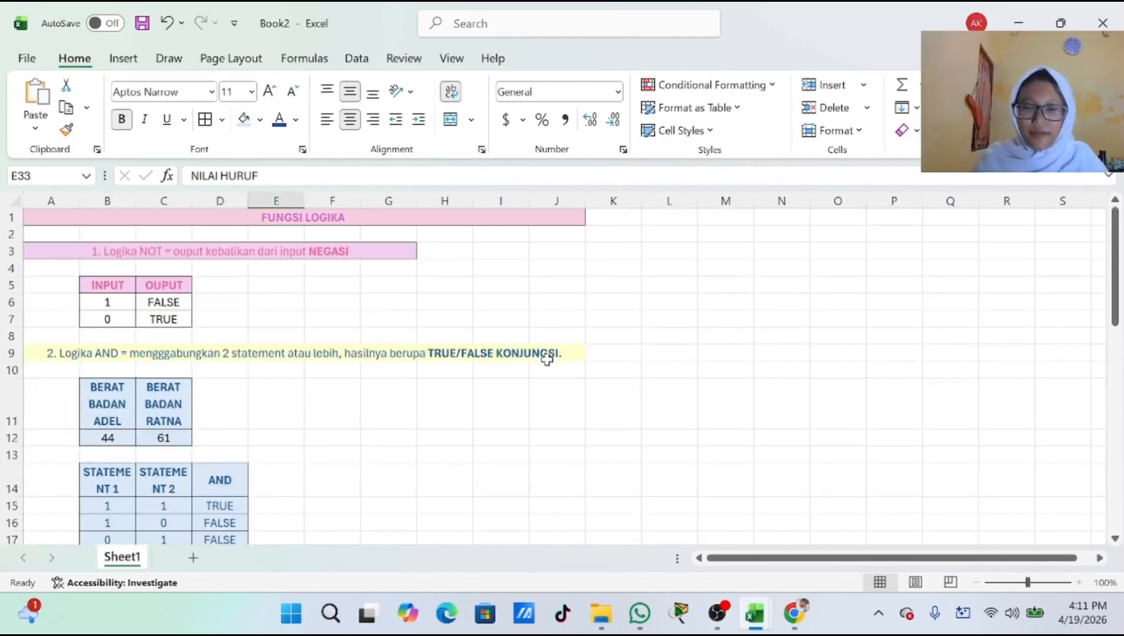
click(180, 221)
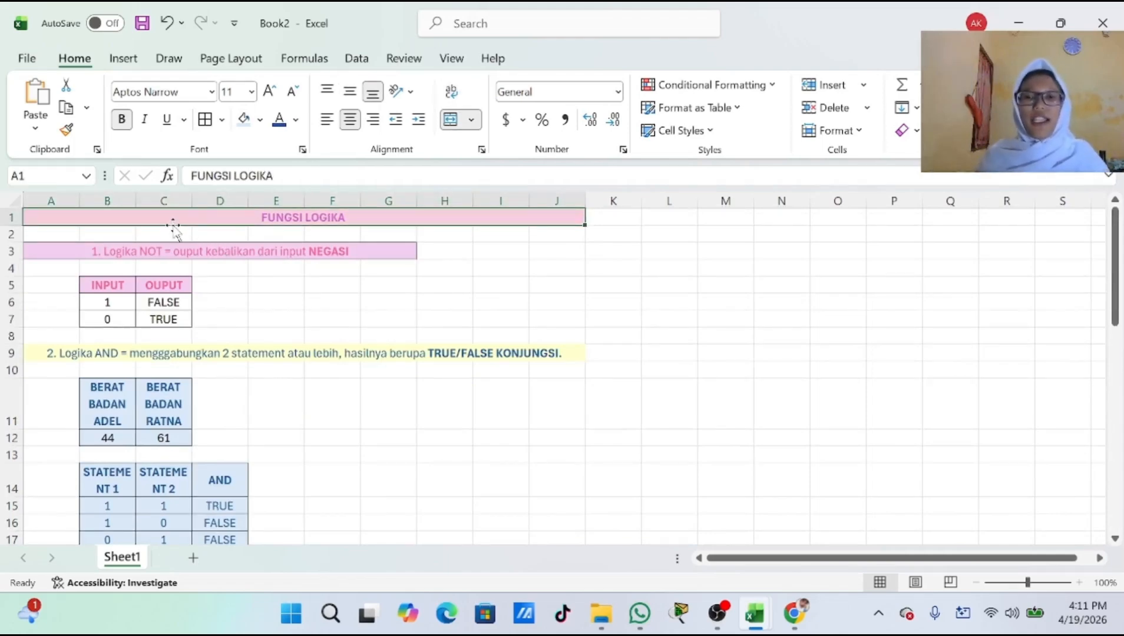
scroll(122, 410, down, 10)
scroll(121, 411, down, 10)
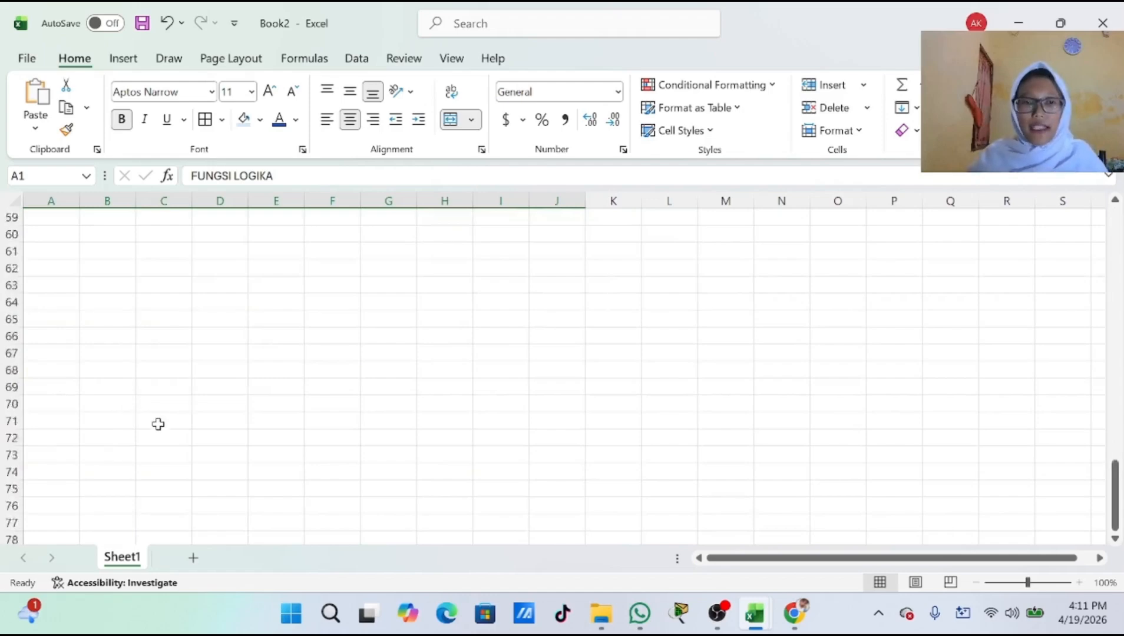
scroll(161, 428, up, 9)
scroll(176, 430, up, 10)
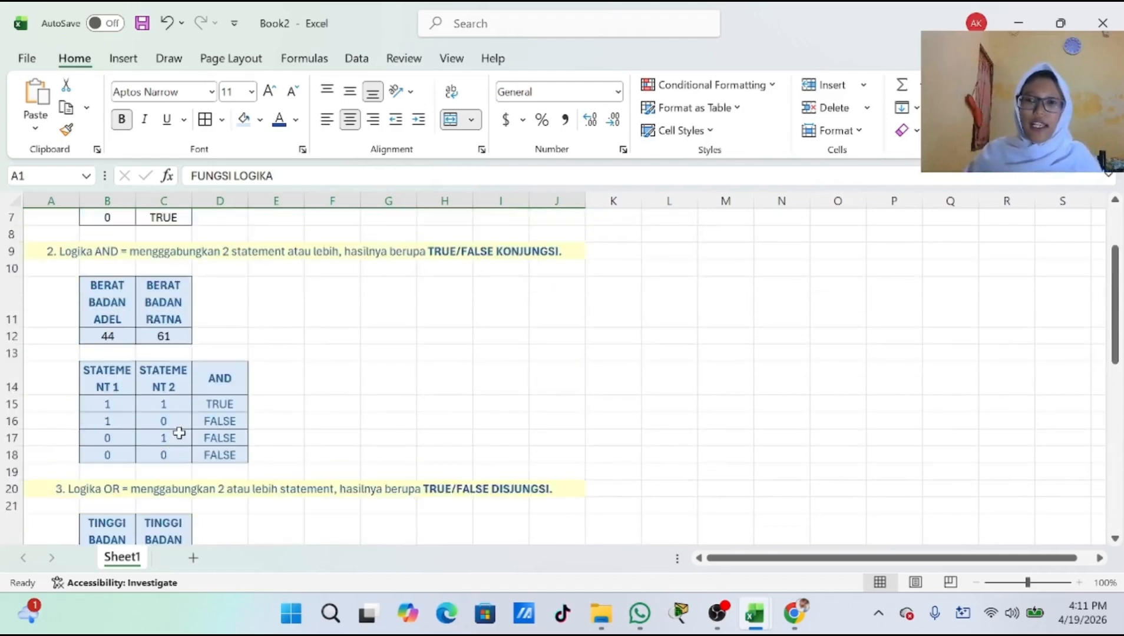
scroll(179, 433, up, 2)
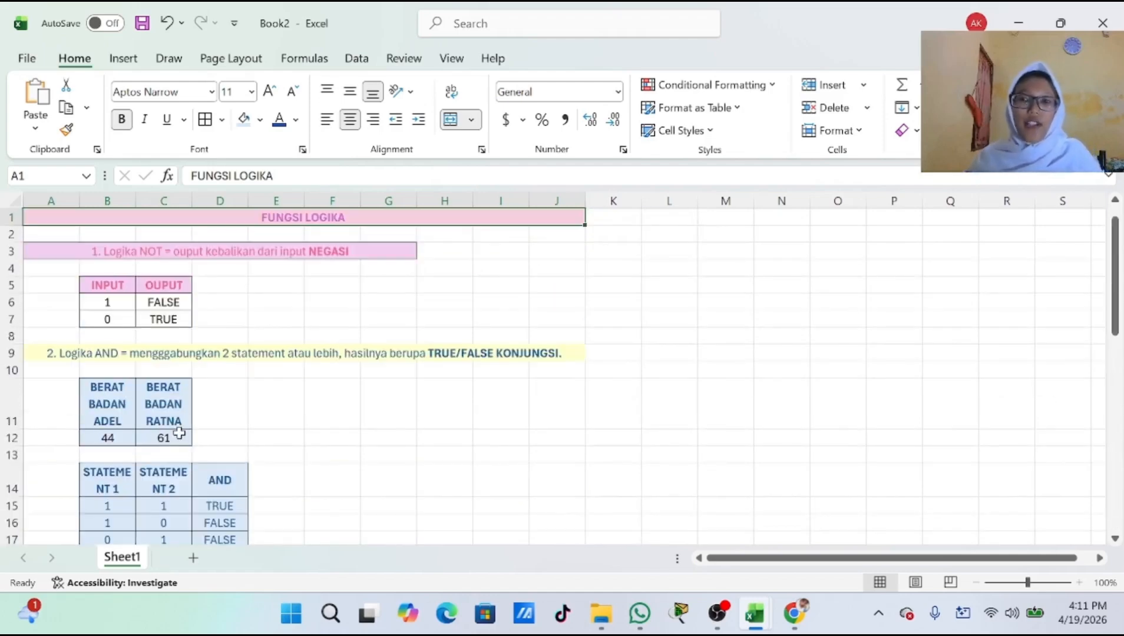
Freeze the worksheet's top row to keep the FUNGSI LOGIKA title visible while scrolling.
click(212, 233)
click(39, 237)
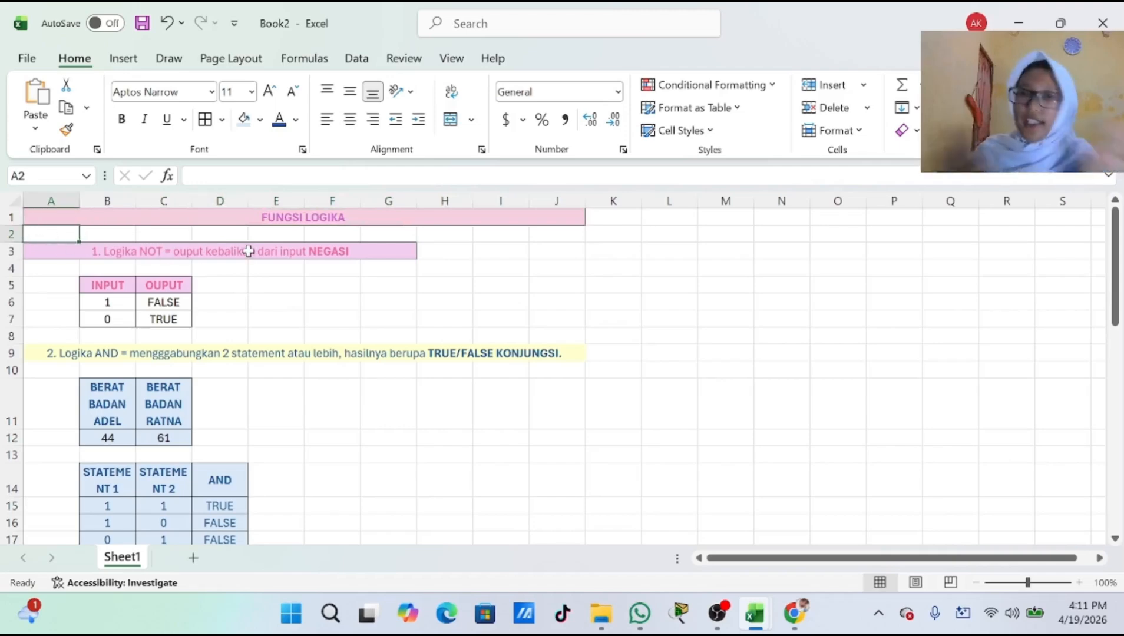
click(451, 57)
click(72, 61)
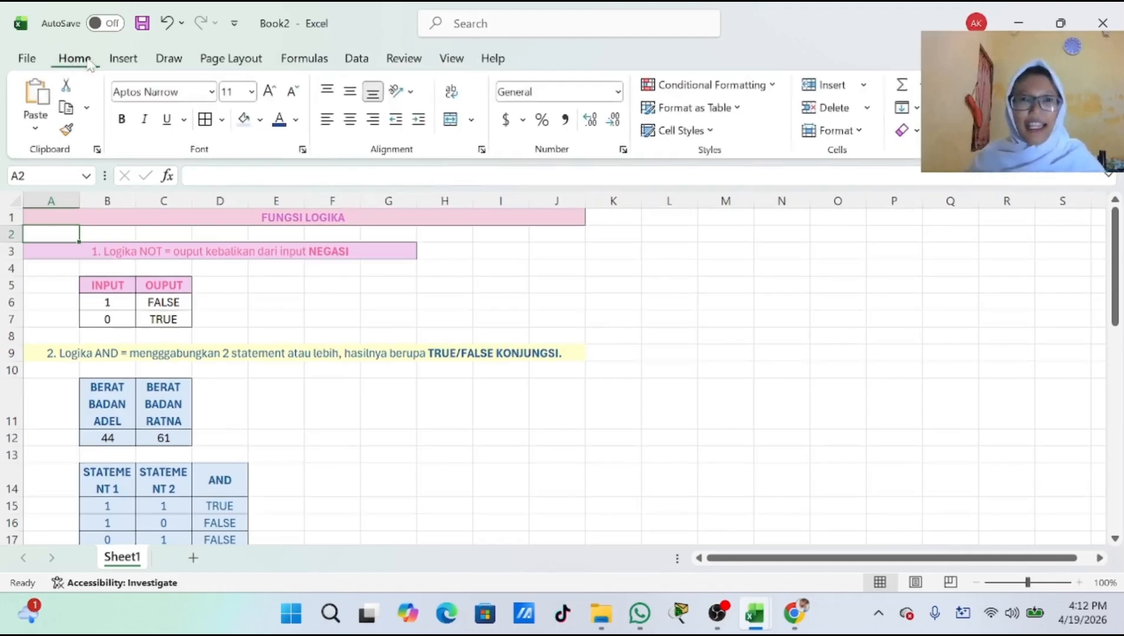
click(449, 59)
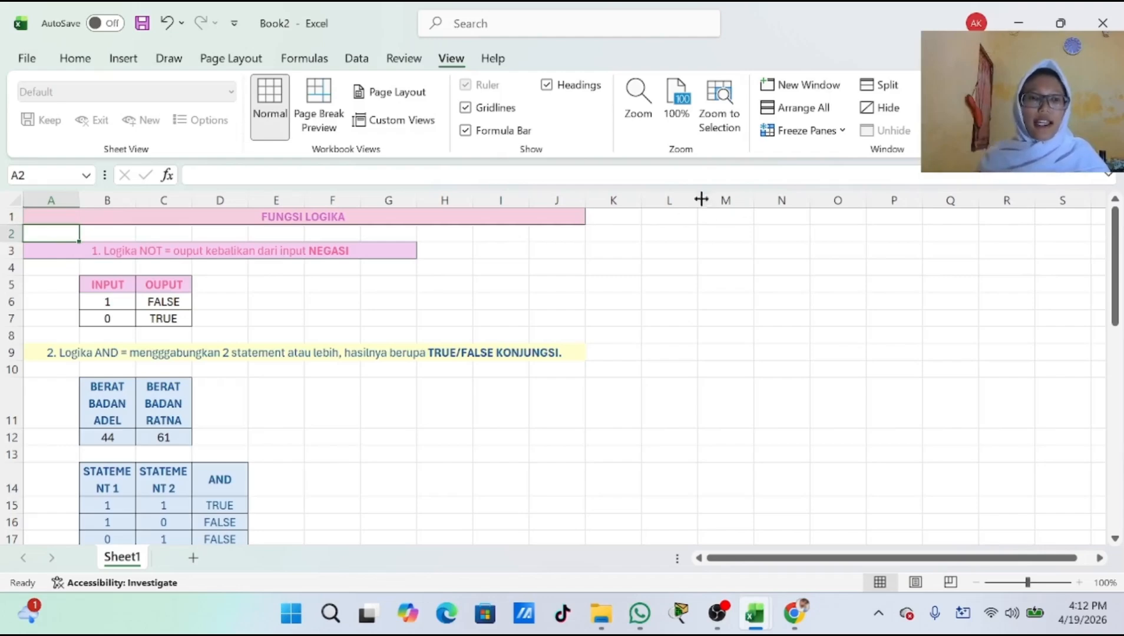
click(823, 132)
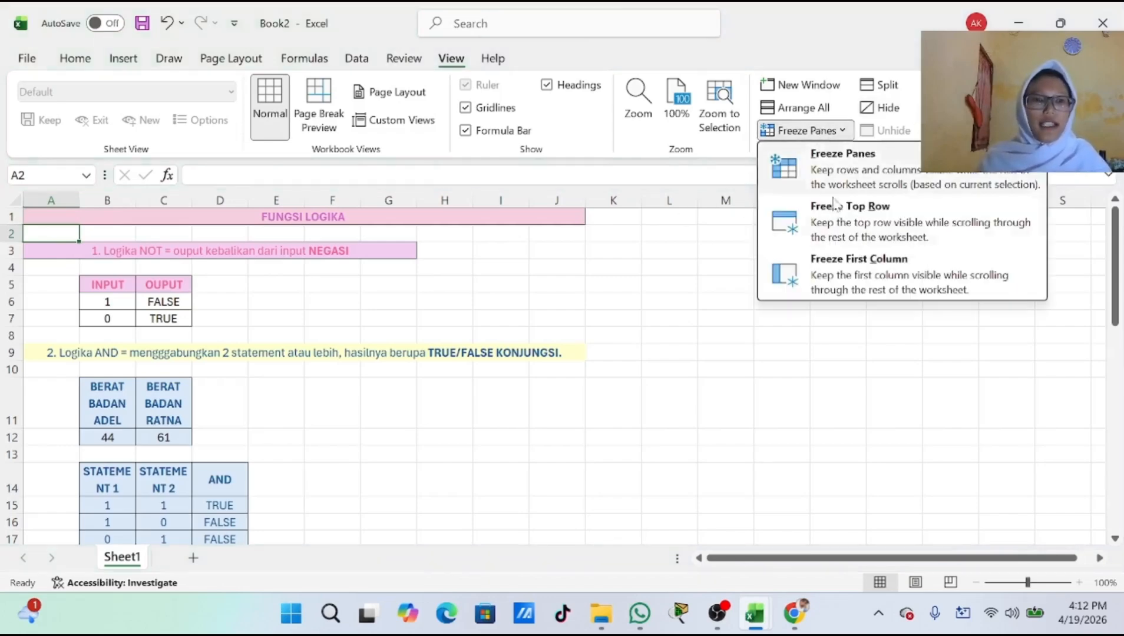
click(832, 227)
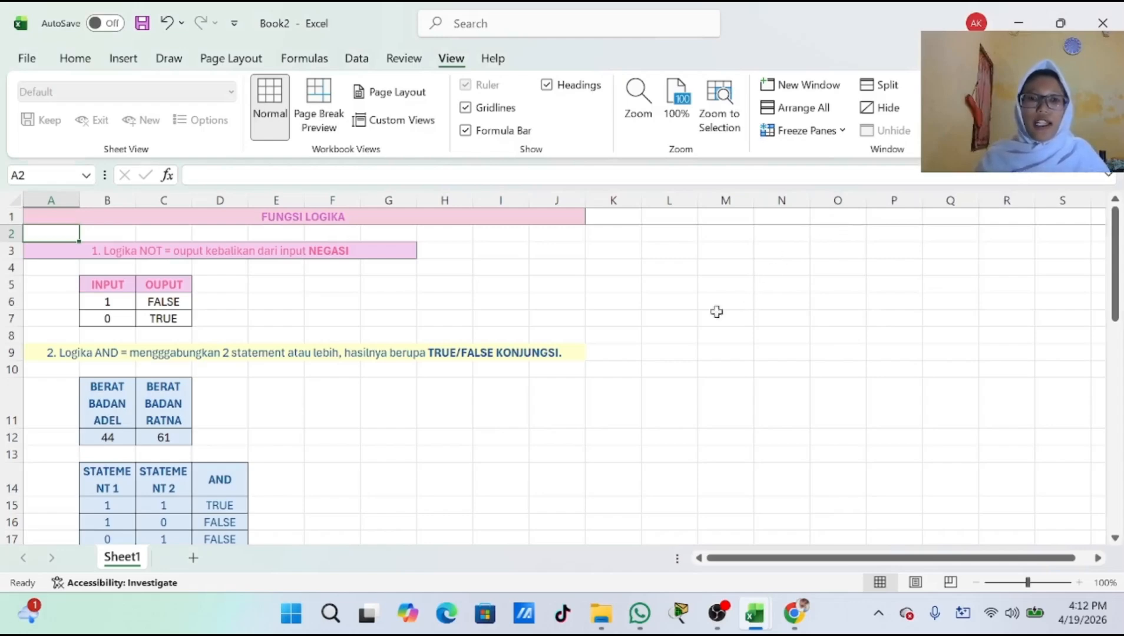
Check the frozen title row while moving between the NOT section and the IF tables.
scroll(582, 308, down, 7)
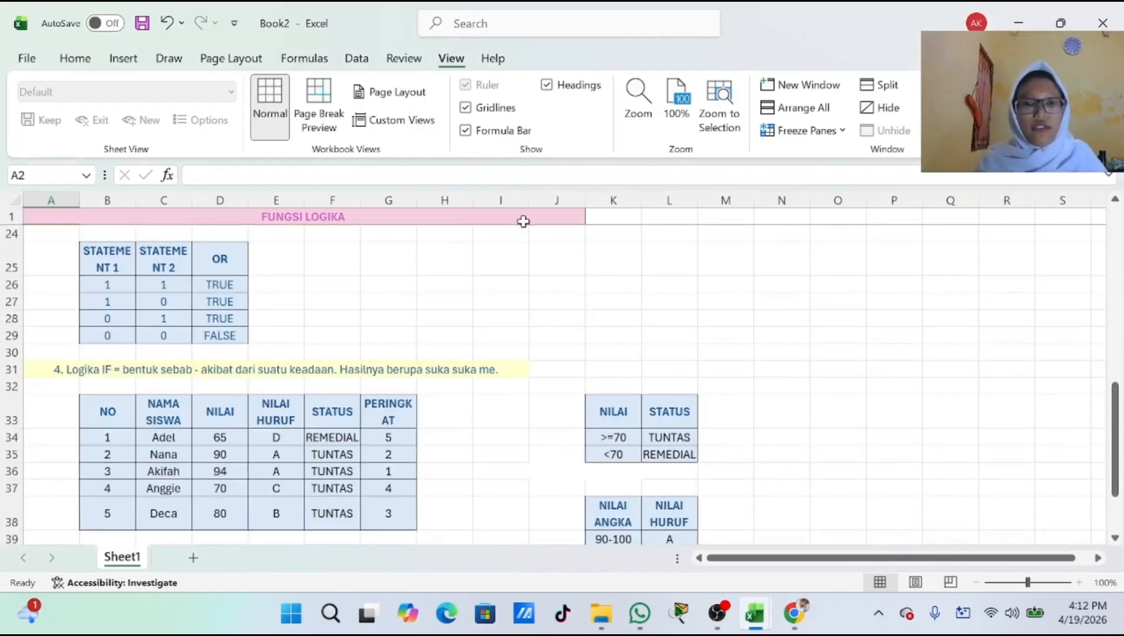
click(523, 219)
scroll(525, 297, up, 7)
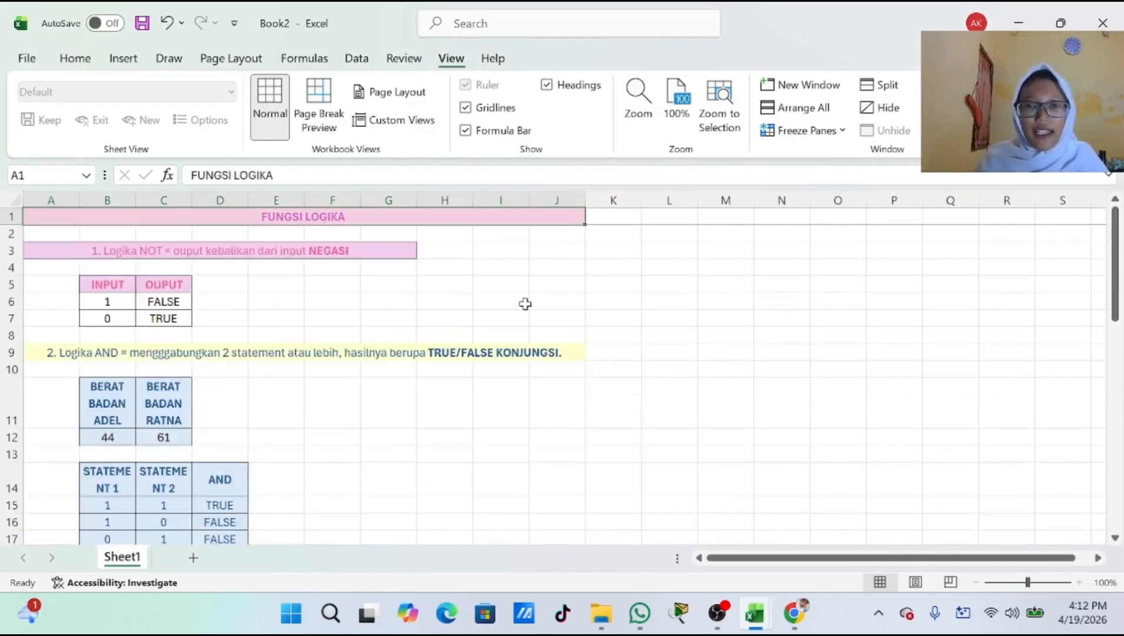
scroll(524, 302, down, 6)
click(654, 449)
scroll(545, 418, down, 3)
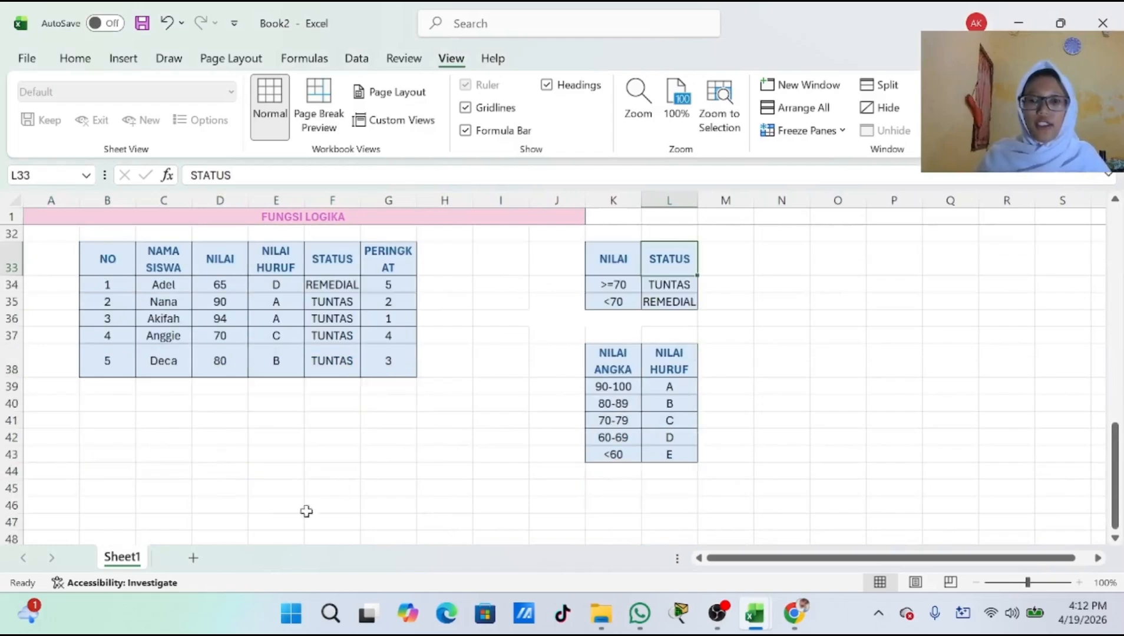
scroll(224, 447, up, 2)
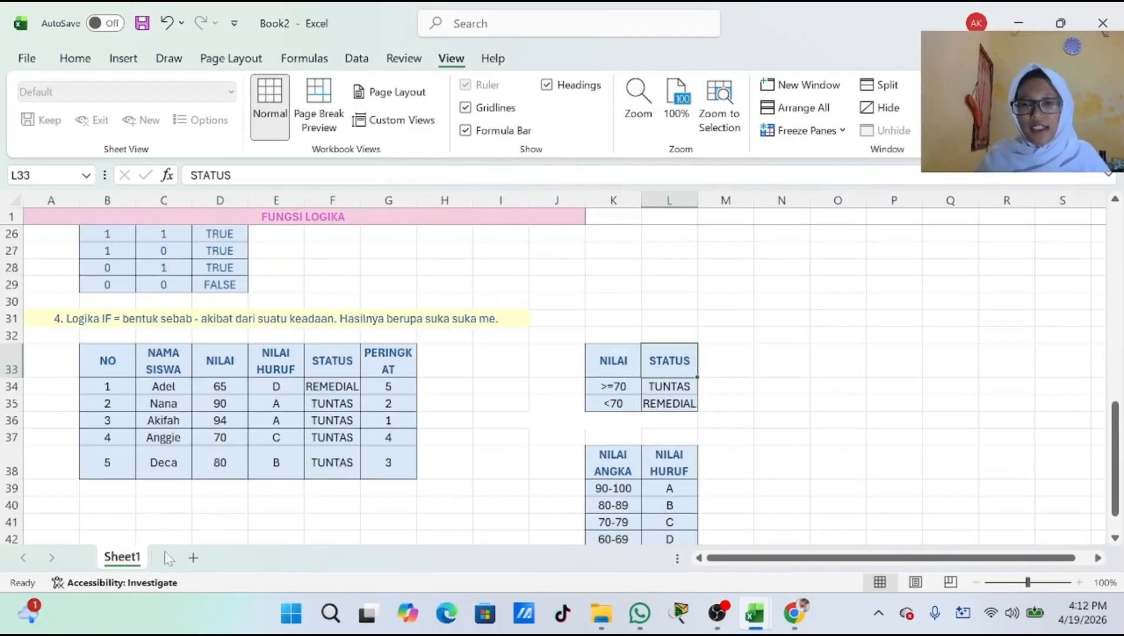
right_click(133, 558)
key(Escape)
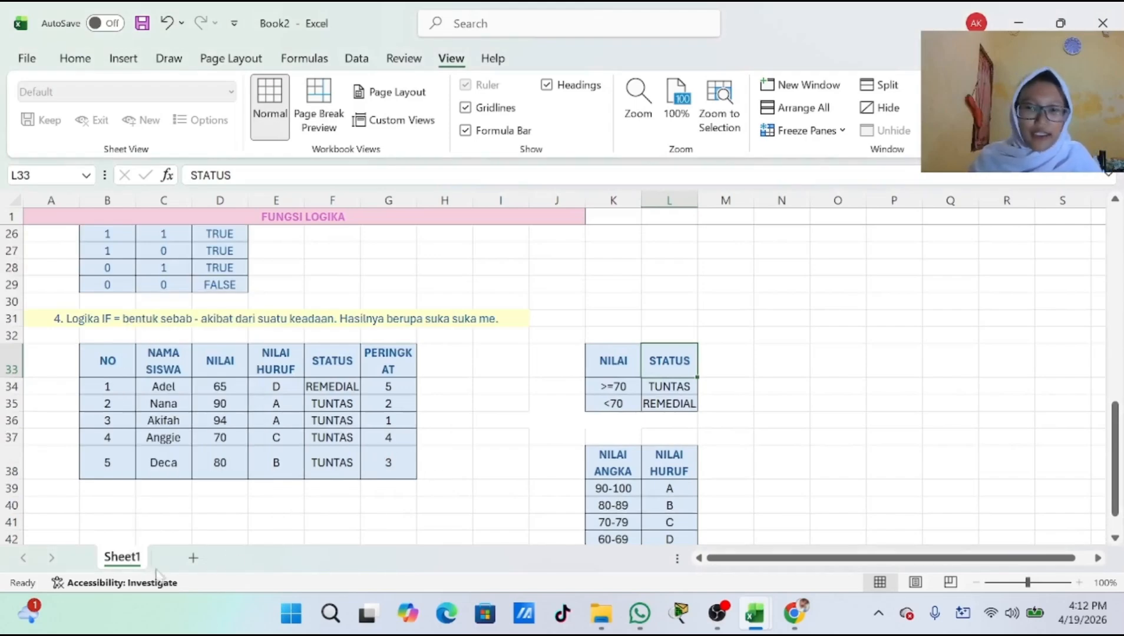
right_click(123, 557)
double_click(122, 556)
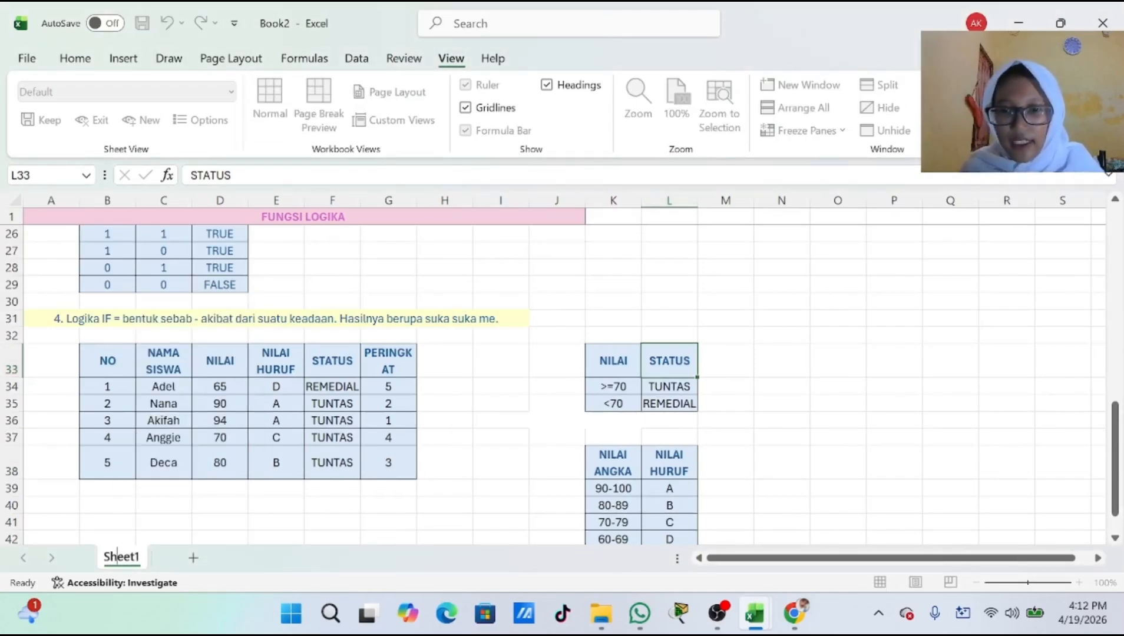
click(158, 523)
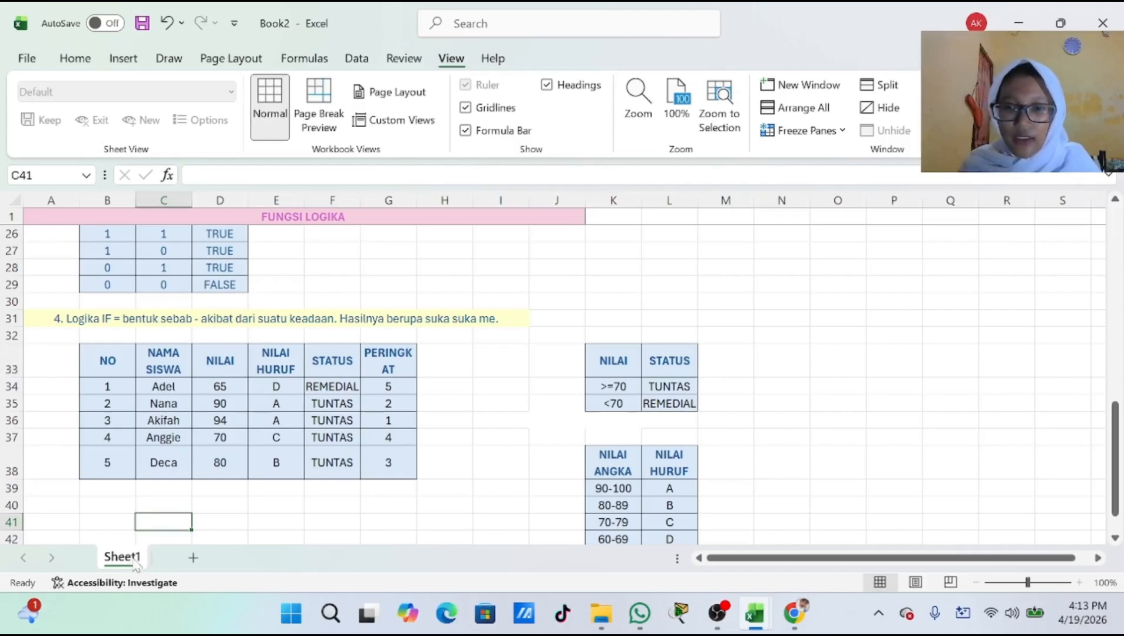
click(239, 502)
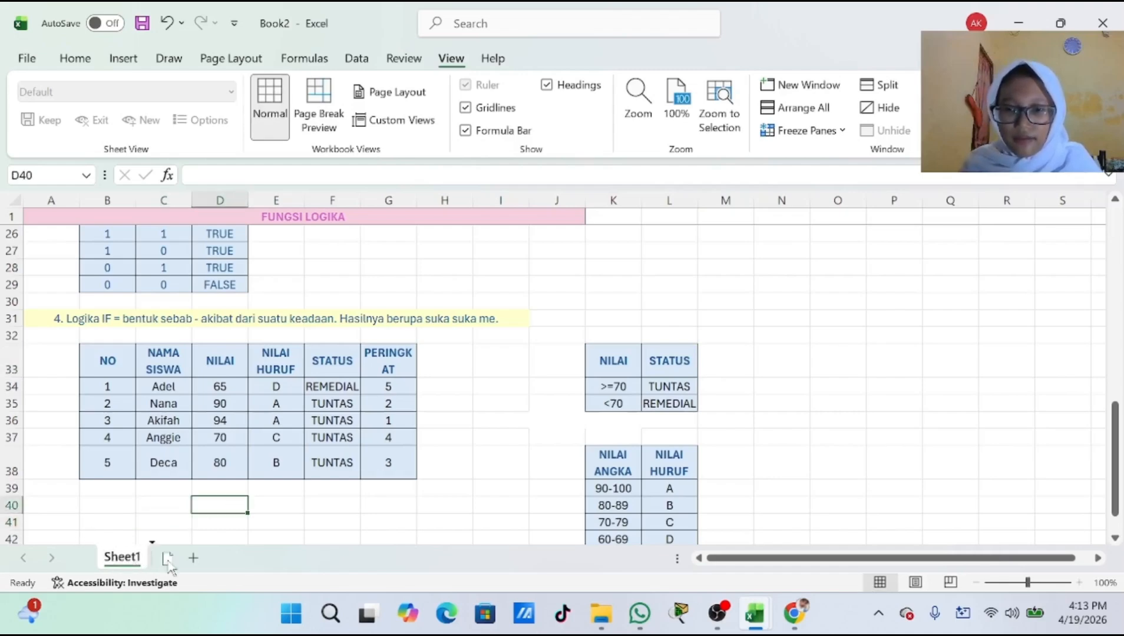
drag(200, 538, 308, 523)
click(445, 384)
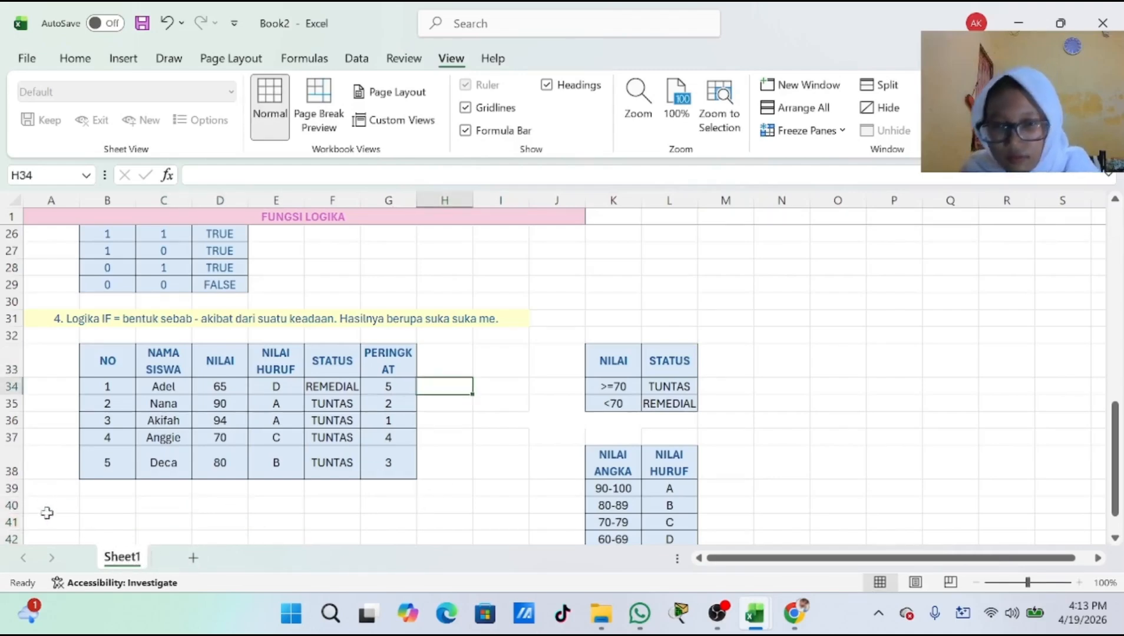
Rename Sheet1 as LOGIKA.
double_click(121, 557)
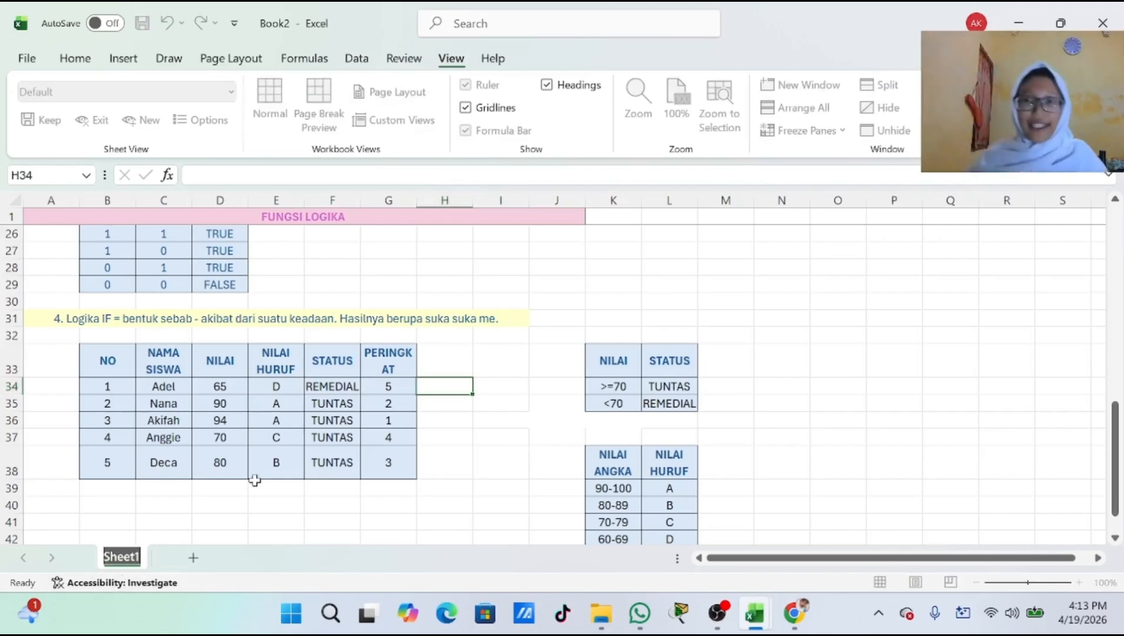
key(BackSpace)
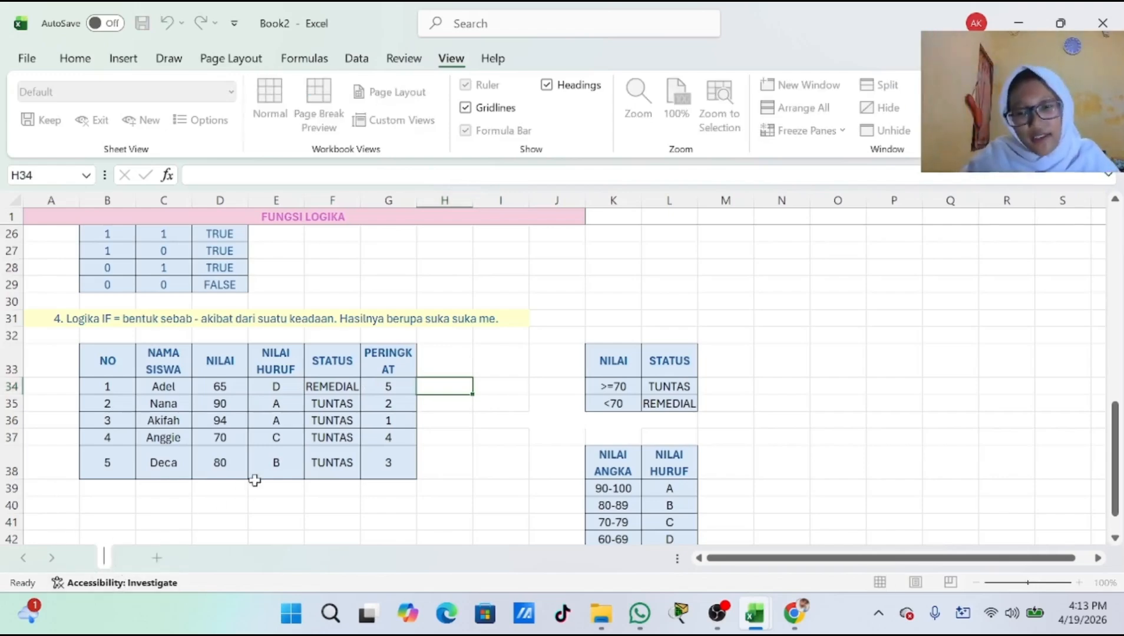
text(LO)
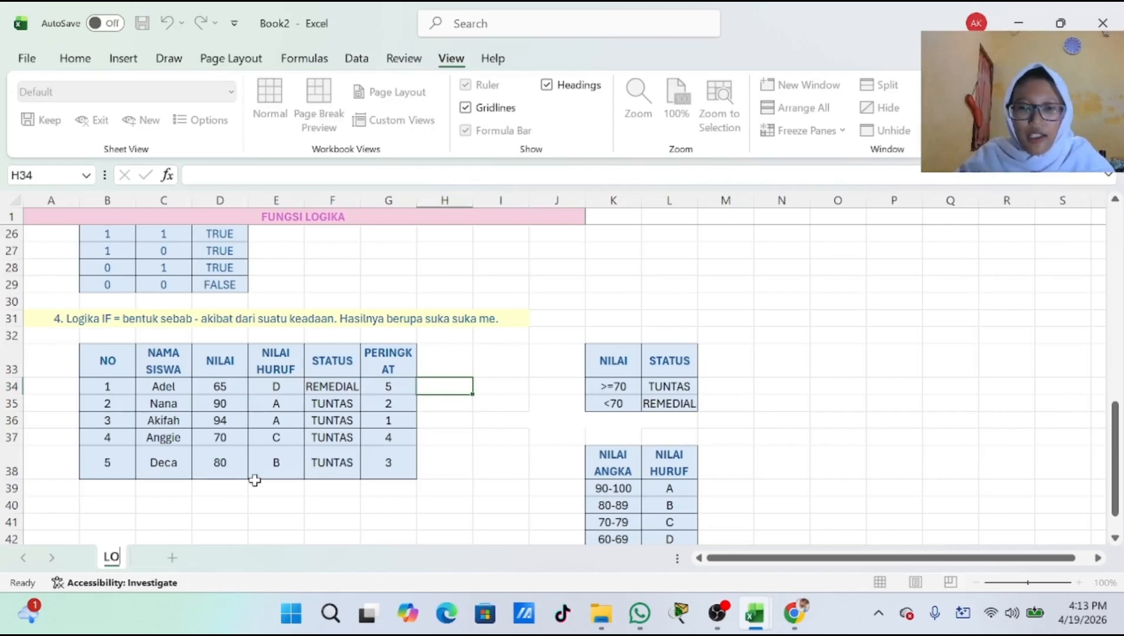
text(GIKA)
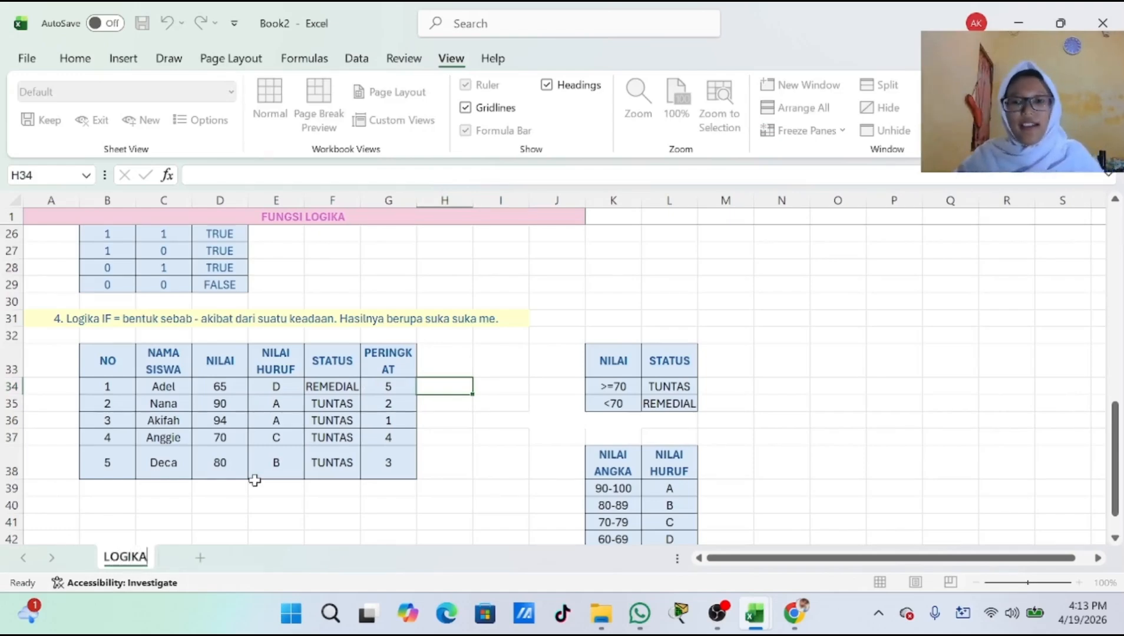
click(252, 524)
Set the LOGIKA sheet's tab colour to the lightest purple theme colour.
right_click(145, 558)
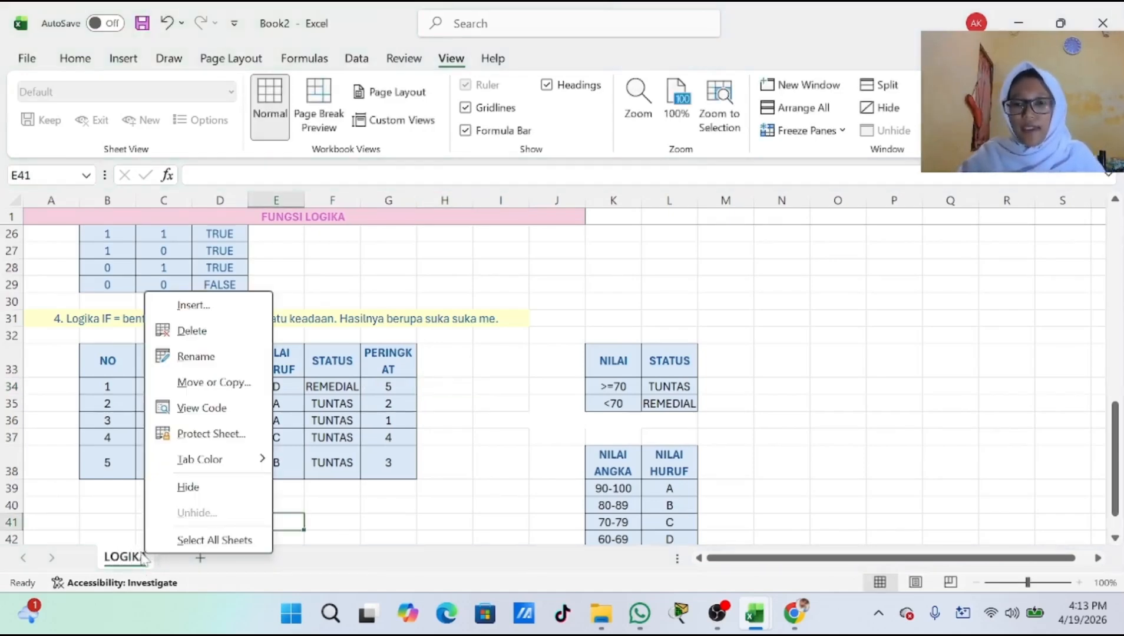
right_click(139, 558)
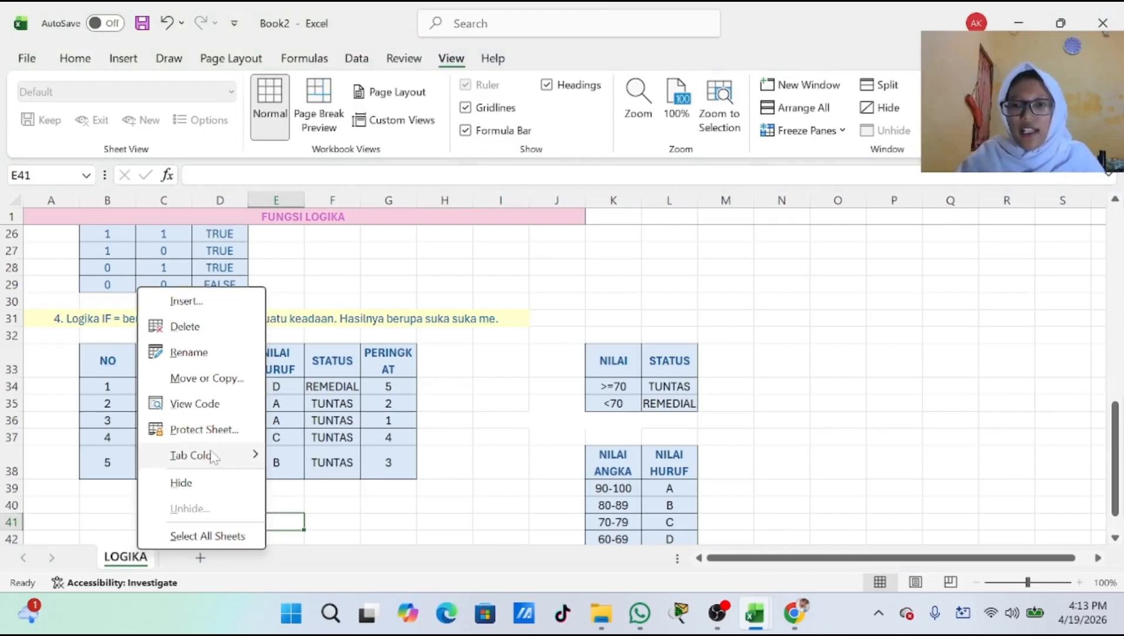
mouse_move(210, 456)
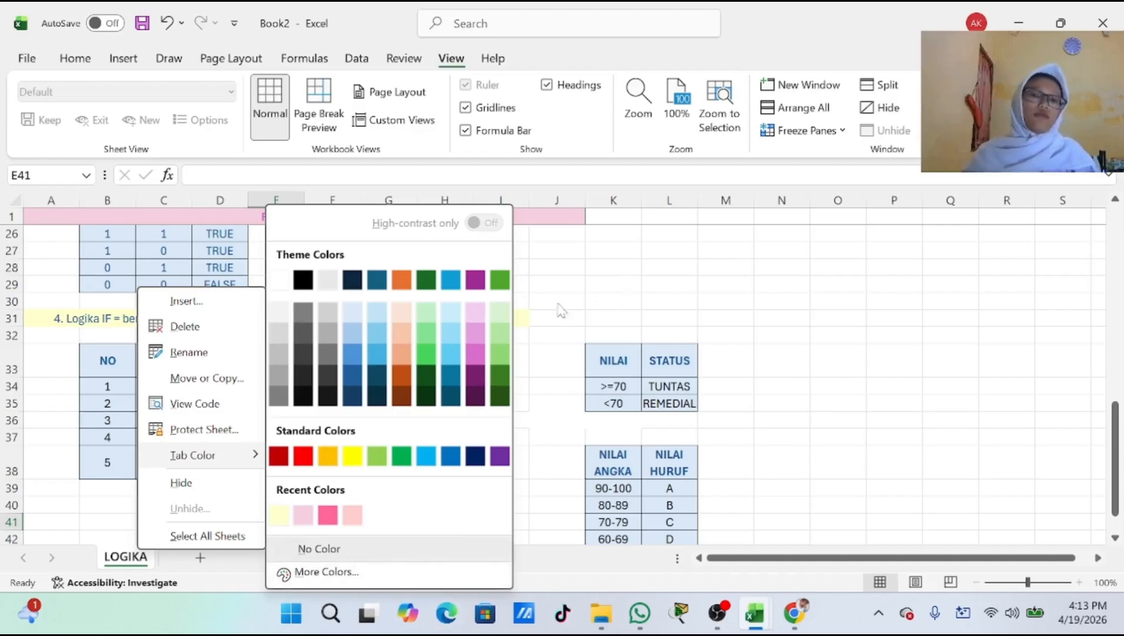
click(477, 311)
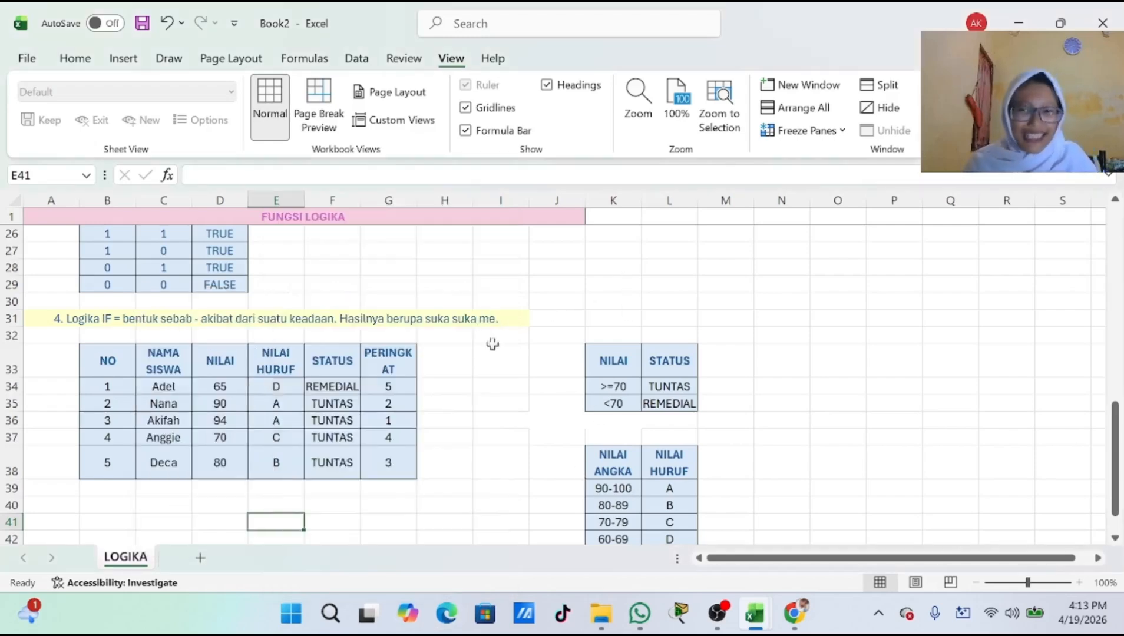
click(181, 502)
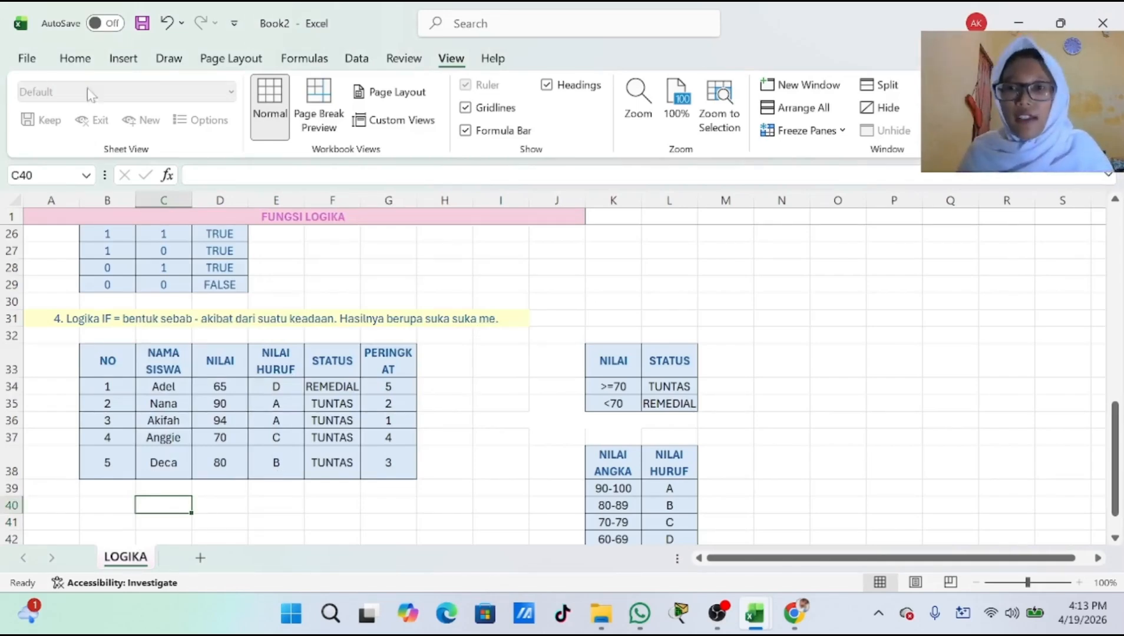
Return to the top of the LOGIKA sheet and switch to the OBS window.
click(83, 60)
scroll(470, 453, up, 2)
scroll(470, 454, up, 7)
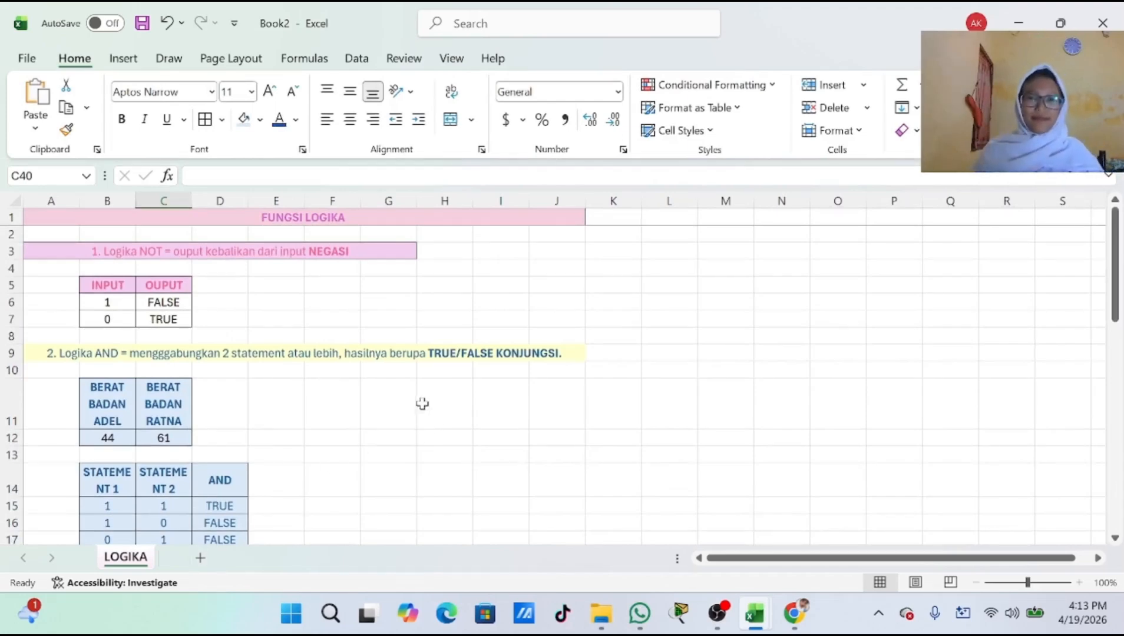
mouse_move(717, 614)
click(741, 542)
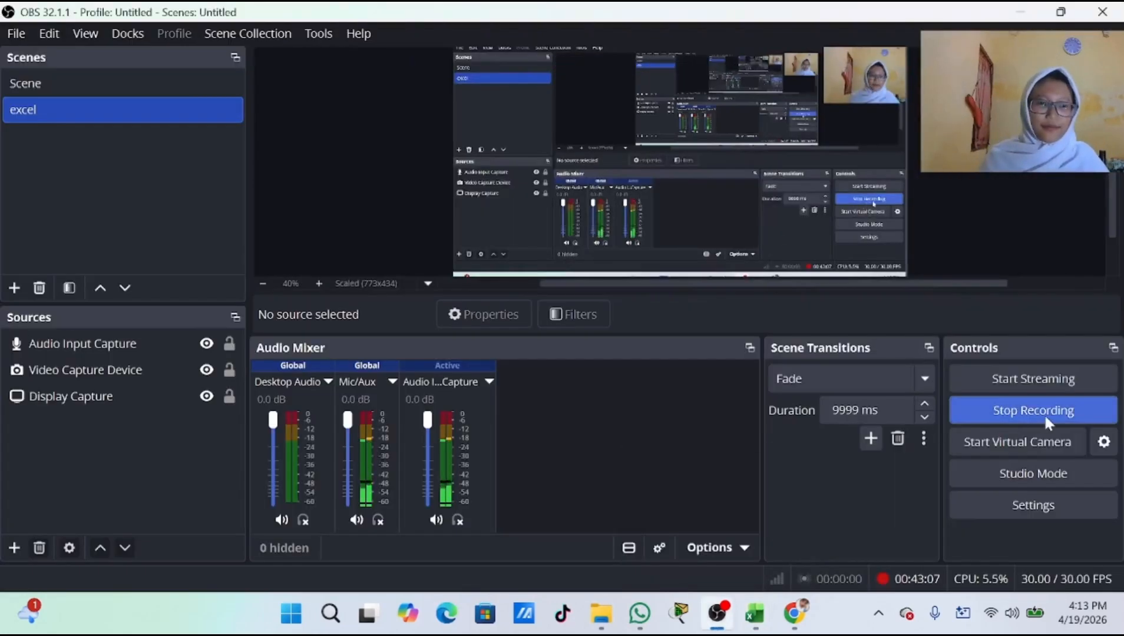